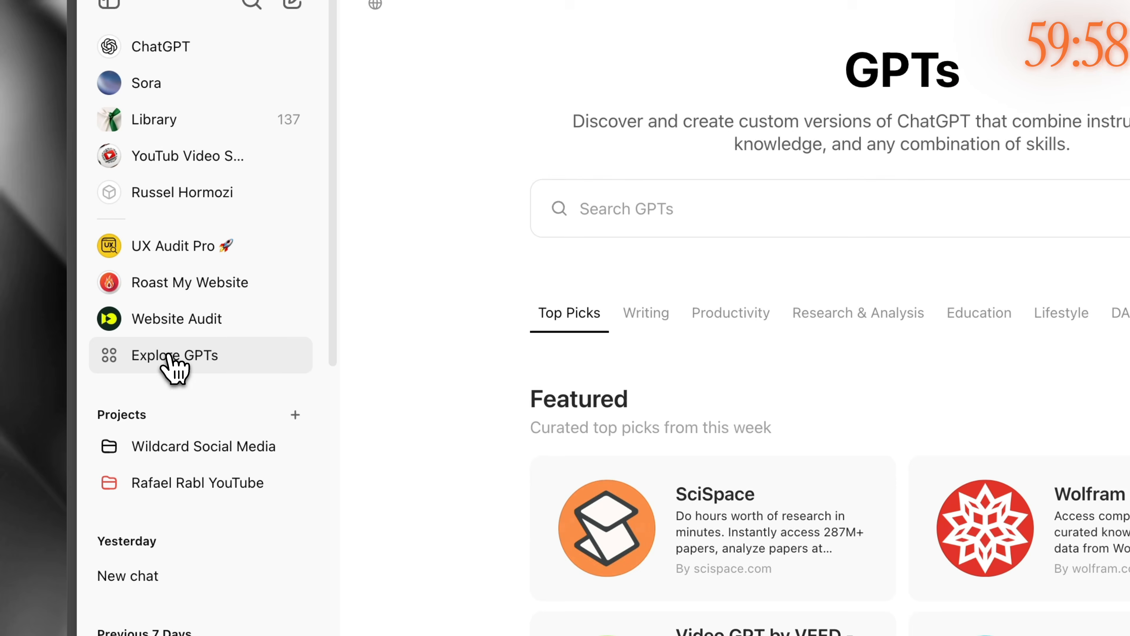
# Step: Search the GPTs for "relume" and start a chat with Relume AI Website Builder
pyautogui.click(636, 213)
pyautogui.write('relume')
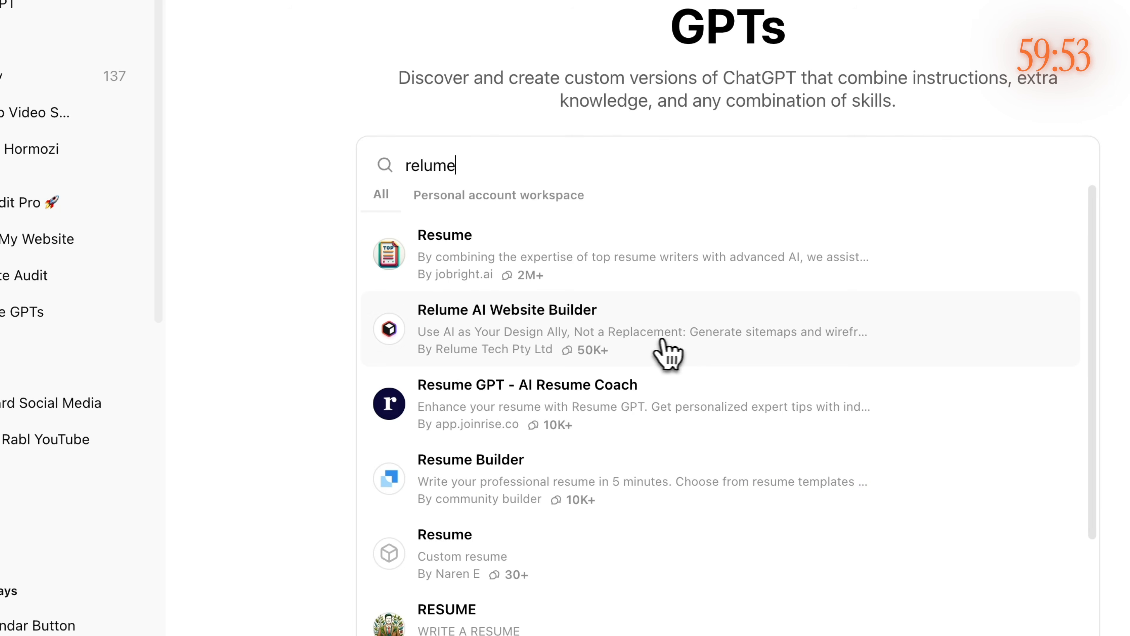
pyautogui.click(667, 353)
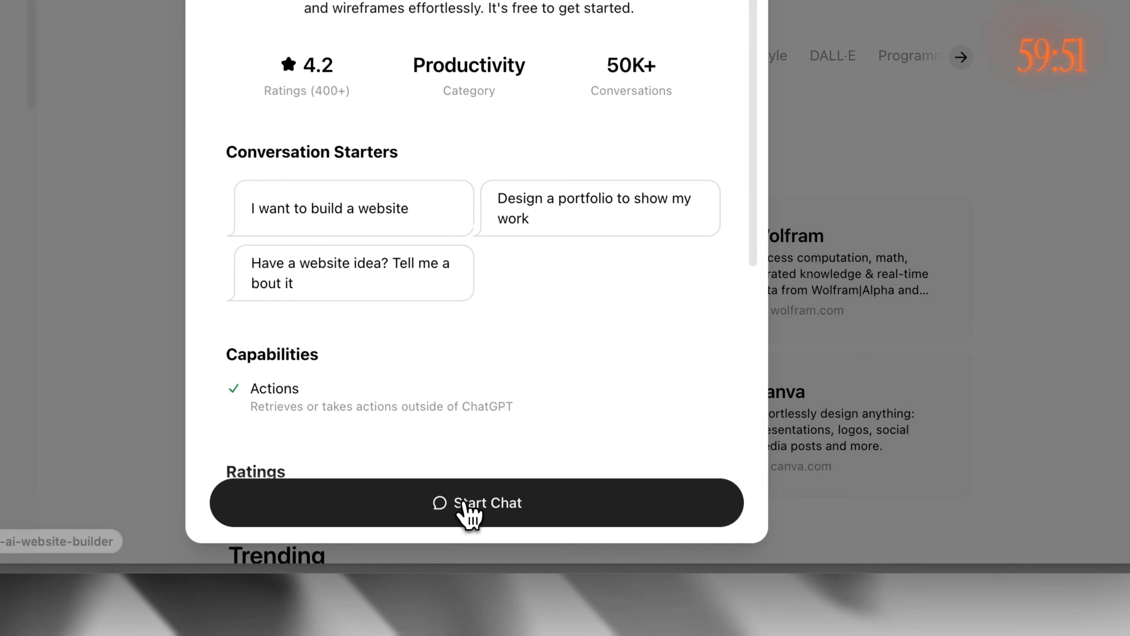
pyautogui.click(494, 547)
# Step: Begin the prompt with "I want to build a website for FinPlay," and paste the description of the whitelabel banking app solution
pyautogui.write('I want')
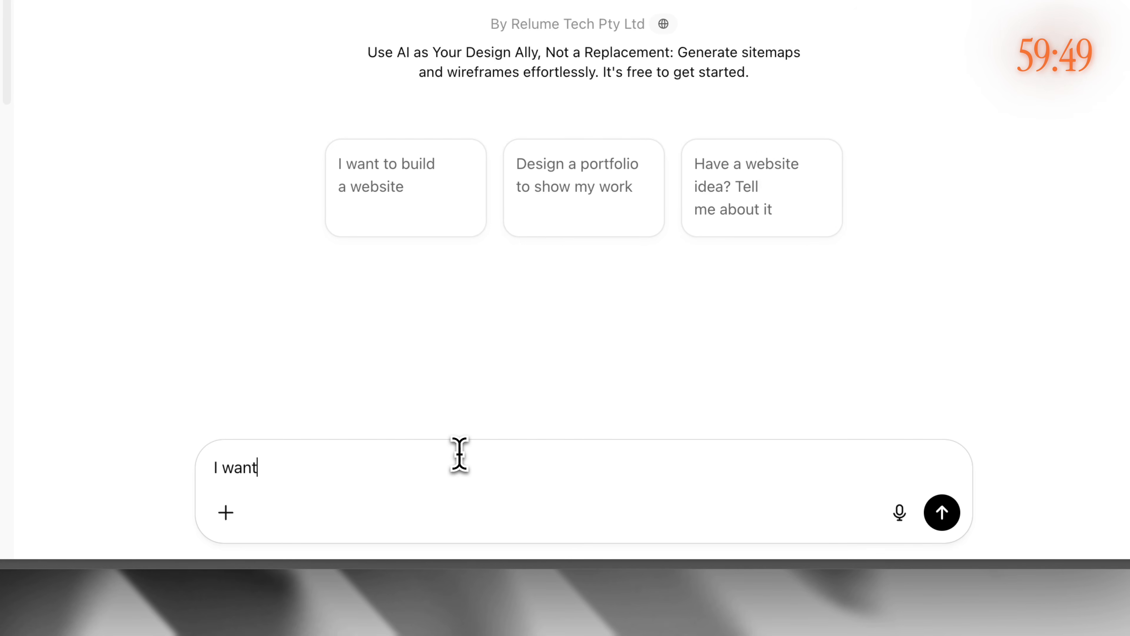
pyautogui.write(' to build a website for ')
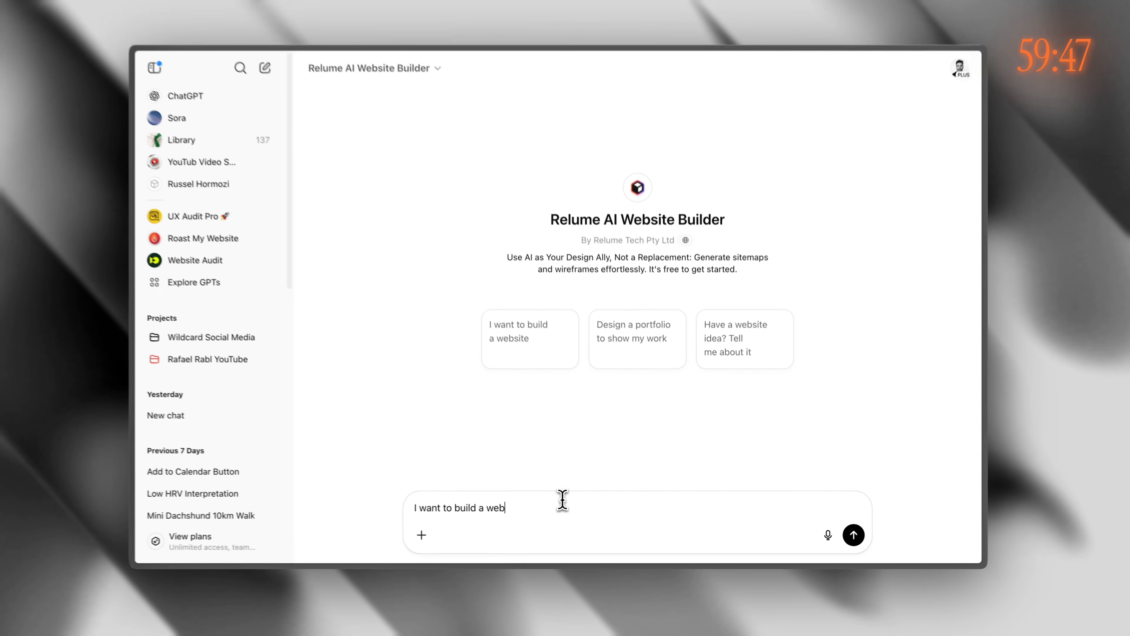
pyautogui.write('FinPlay,')
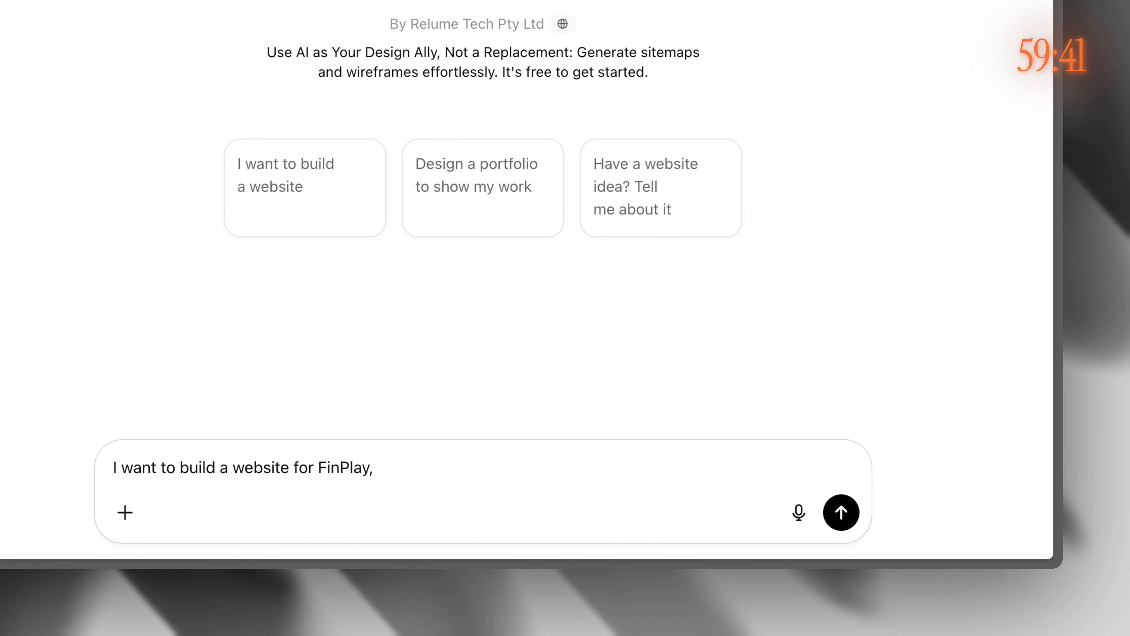
pyautogui.press('super+c')
pyautogui.press('super+v')
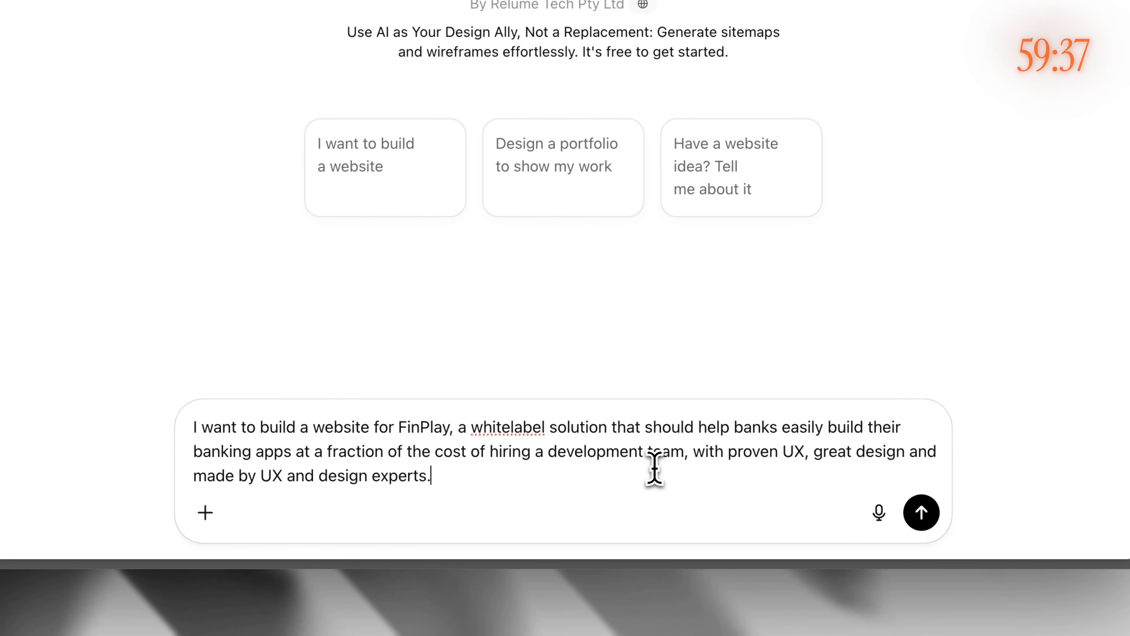
# Step: Add the copied "The Problems" list below the prompt's introduction and remove the ## marker from its heading
pyautogui.hotkey('shift', 'Return')
pyautogui.hotkey('shift', 'Return')
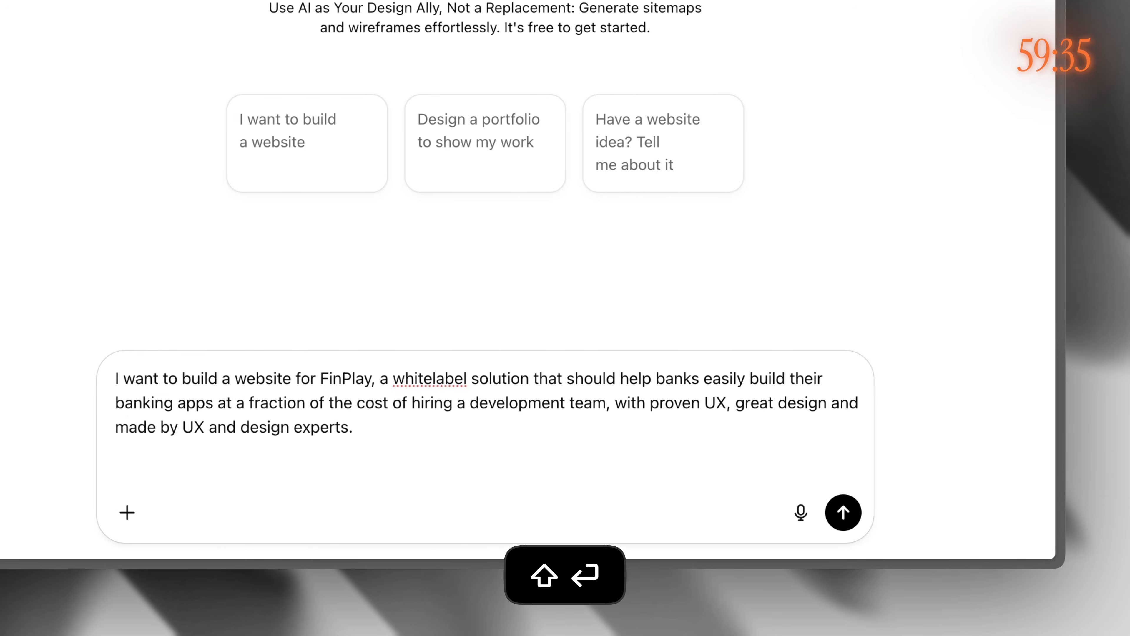
pyautogui.press('super+c')
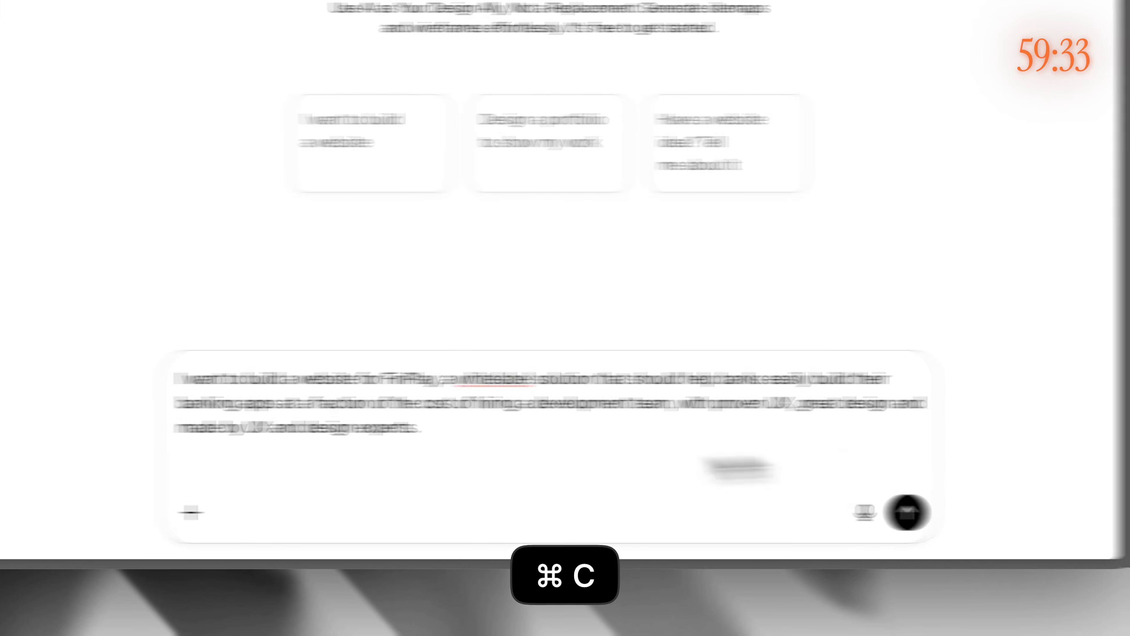
pyautogui.press('super+shift+v')
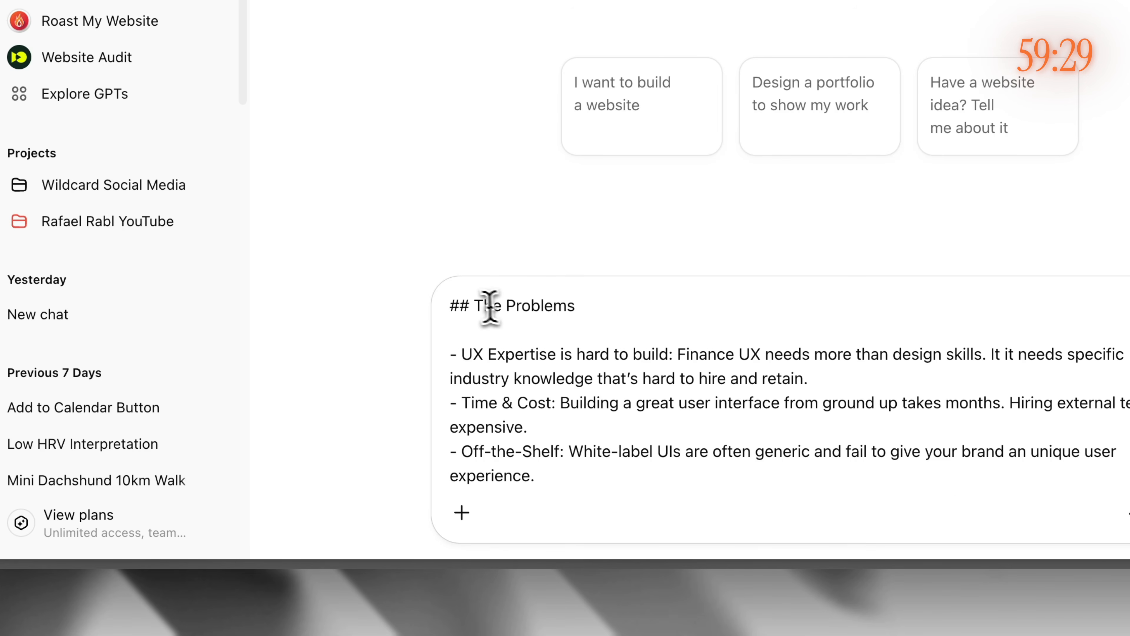
pyautogui.moveTo(474, 306); pyautogui.dragTo(452, 310)
pyautogui.press('BackSpace')
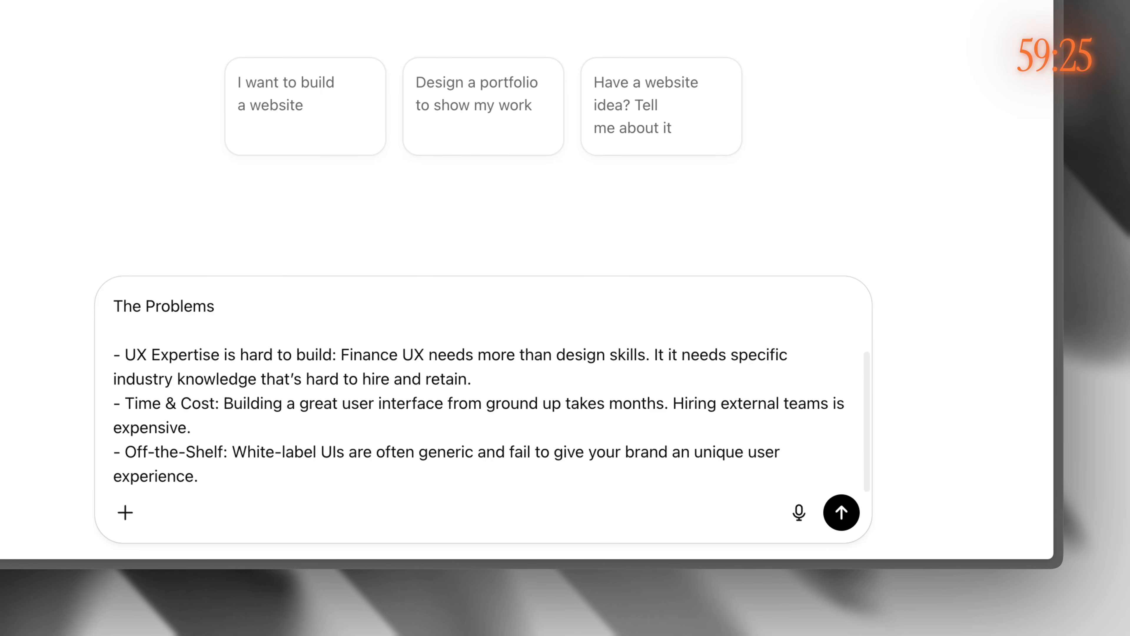
# Step: Paste the copied benefits text, including "Plug and Play" and "Delivered in days, not months", below the problems and send the prompt
pyautogui.press('super+c')
pyautogui.hotkey('shift', 'Return')
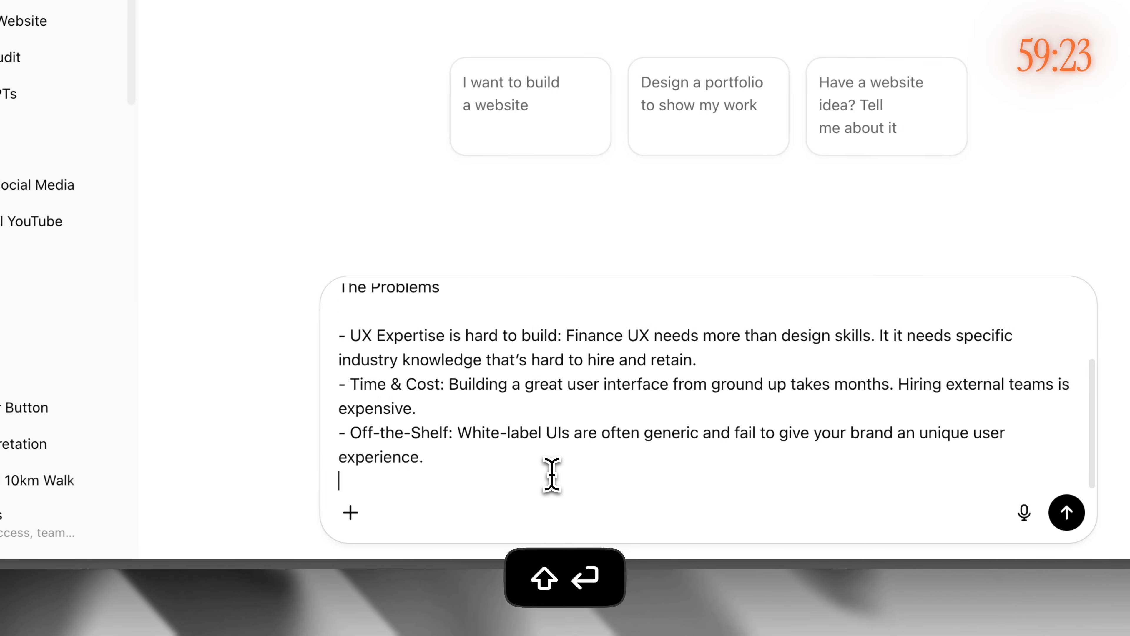
pyautogui.hotkey('shift', 'Return')
pyautogui.press('super+v')
pyautogui.scroll(1, 555, 476)
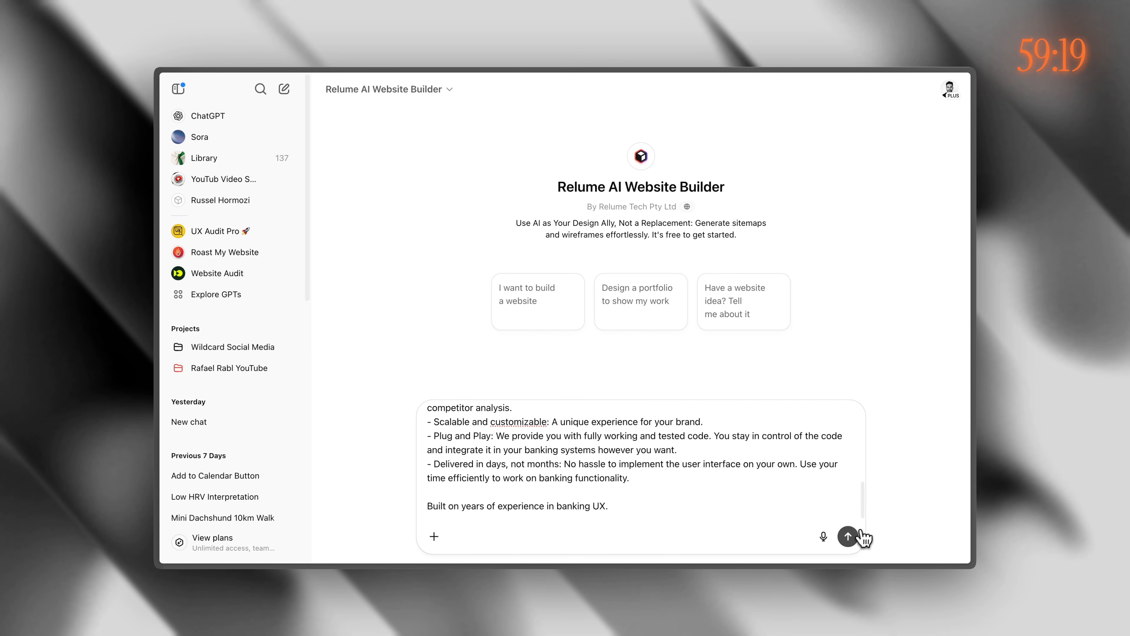
pyautogui.click(849, 536)
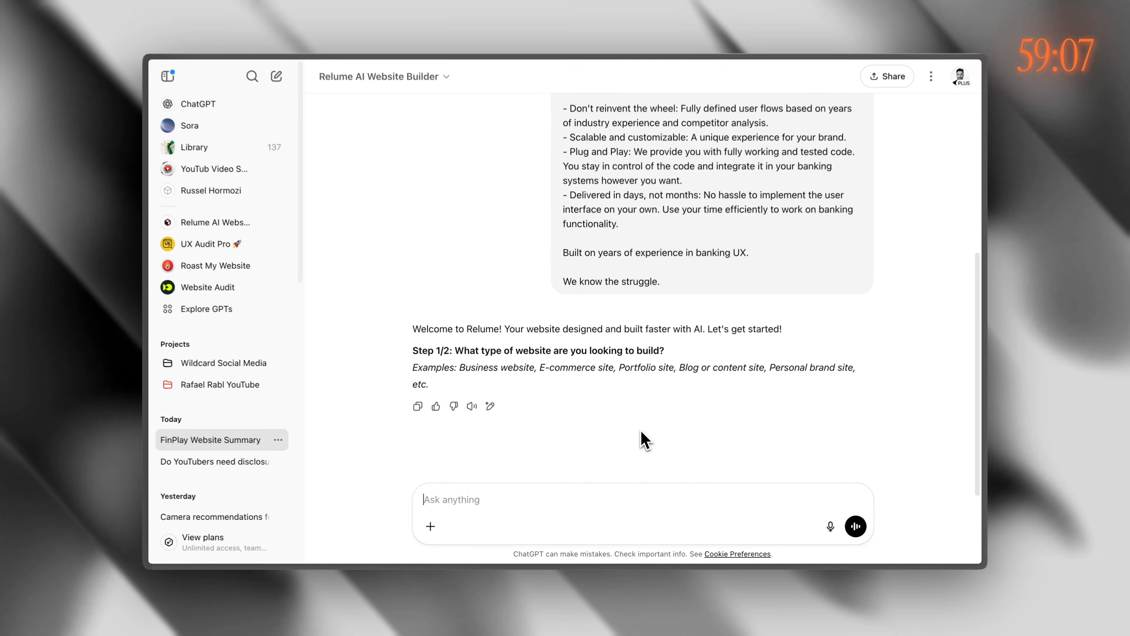
# Step: Answer the website type with "Business website/Landing page" and the target audience with "Potential clients, banking managers, fintech people"
pyautogui.write('Business')
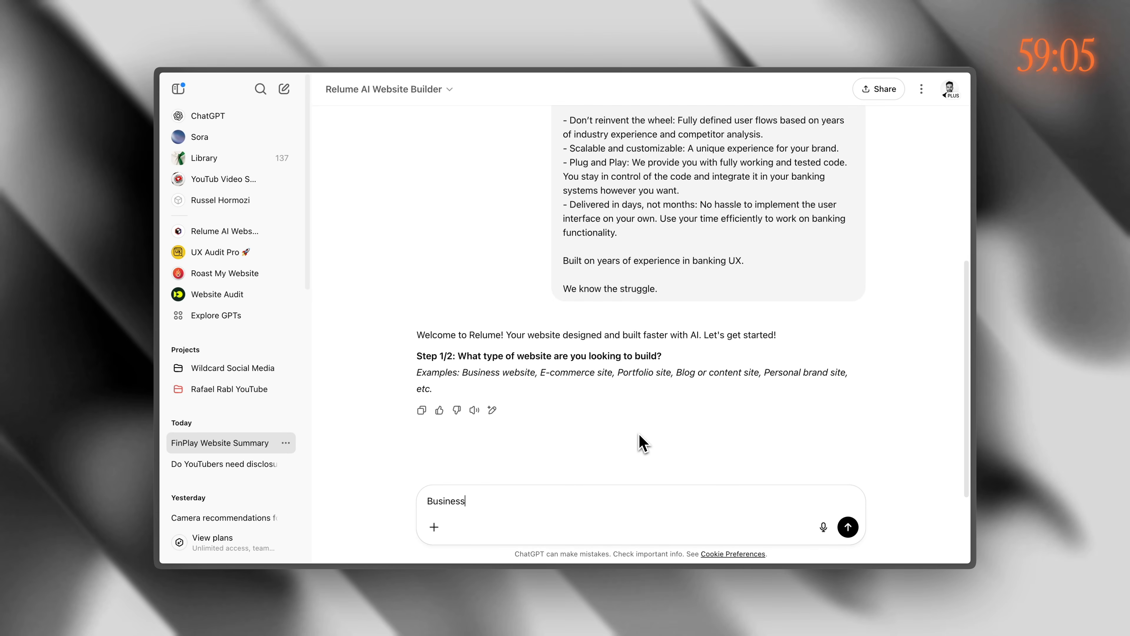
pyautogui.write(' website/')
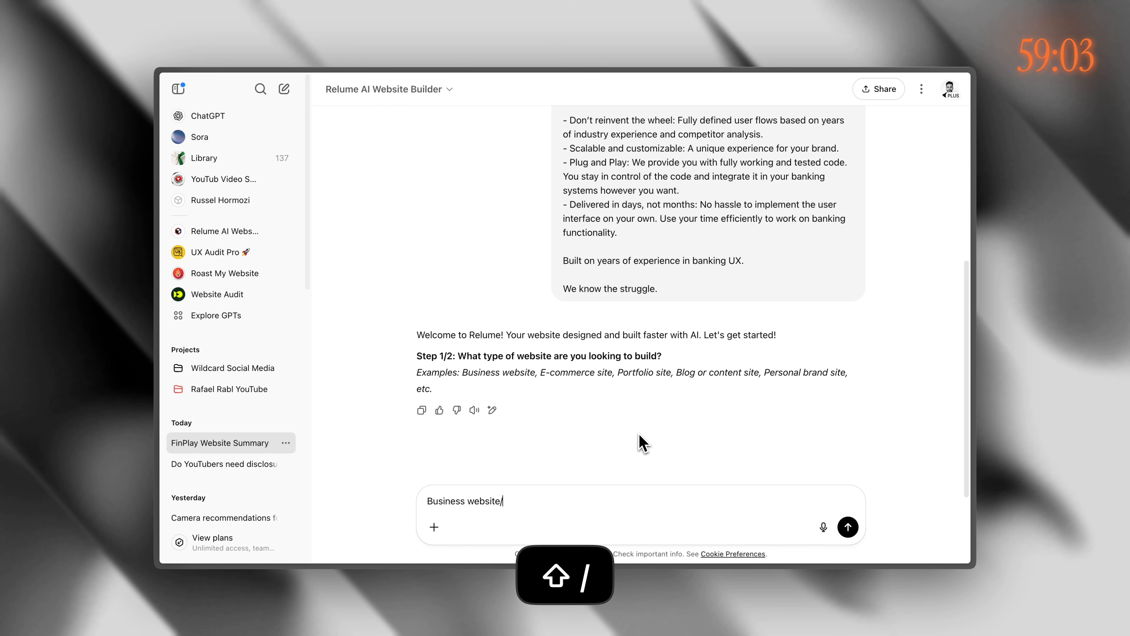
pyautogui.write('Landing')
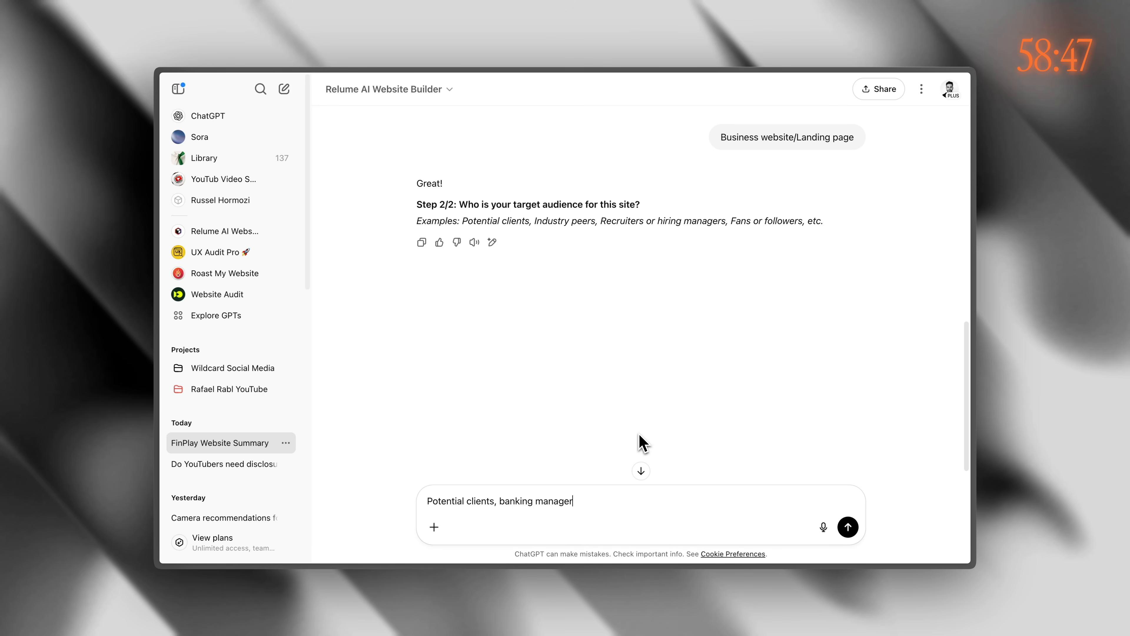
pyautogui.write('e')
pyautogui.press('Return')
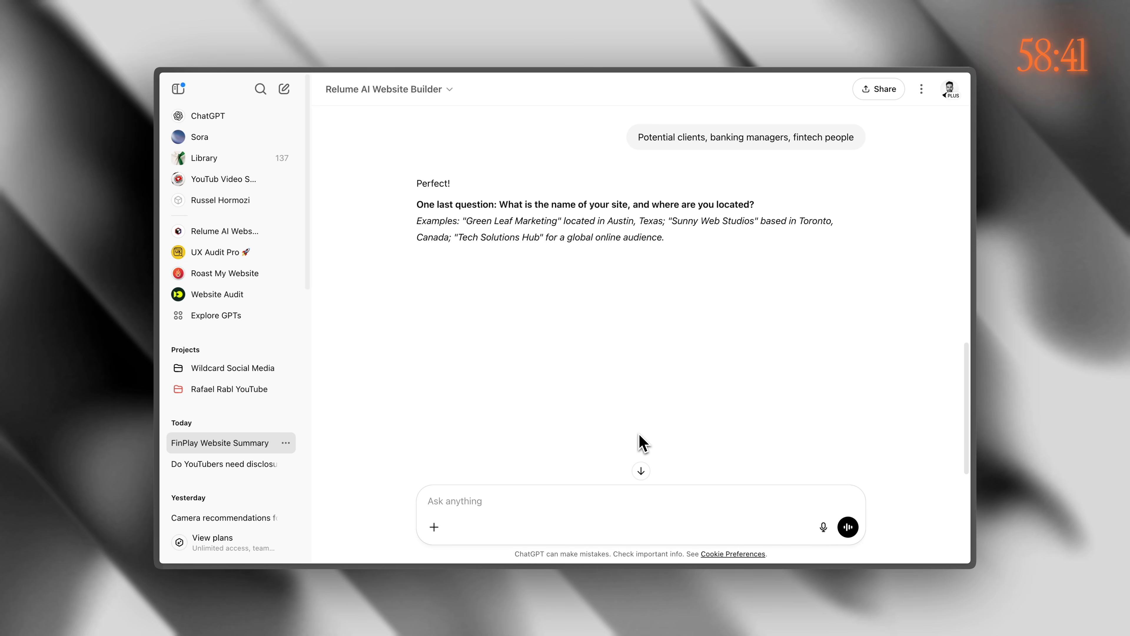
# Step: Answer the site name and location question with "Name: FinPlay" and "Based in Vienna, Austria" on separate lines
pyautogui.write('Name:')
pyautogui.hotkey('alt', 'BackSpace')
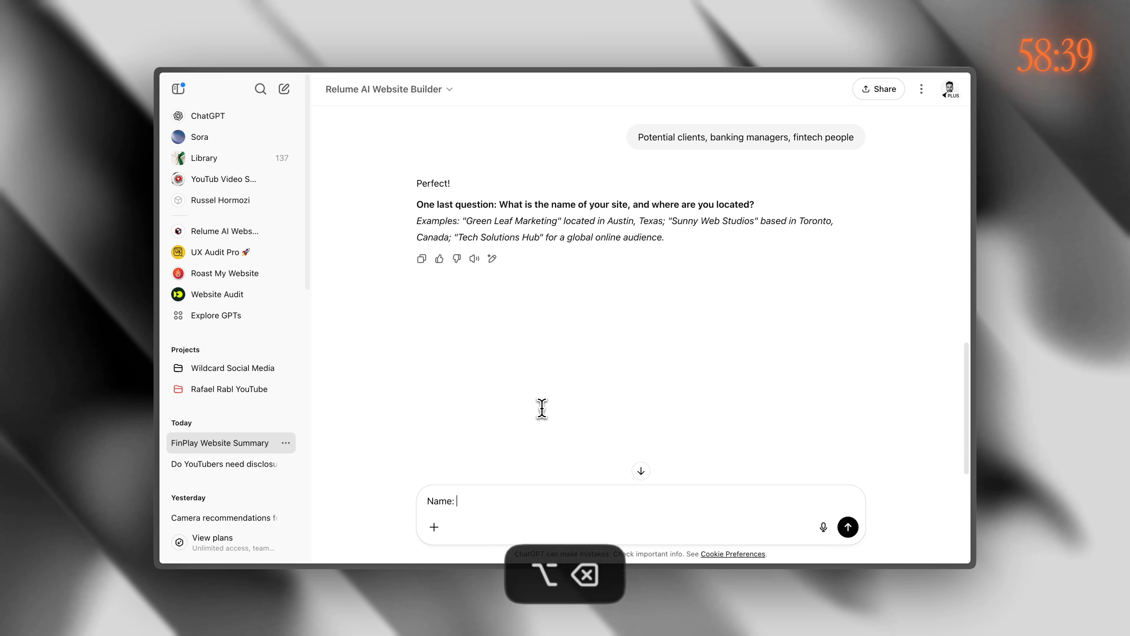
pyautogui.write('FinPlay')
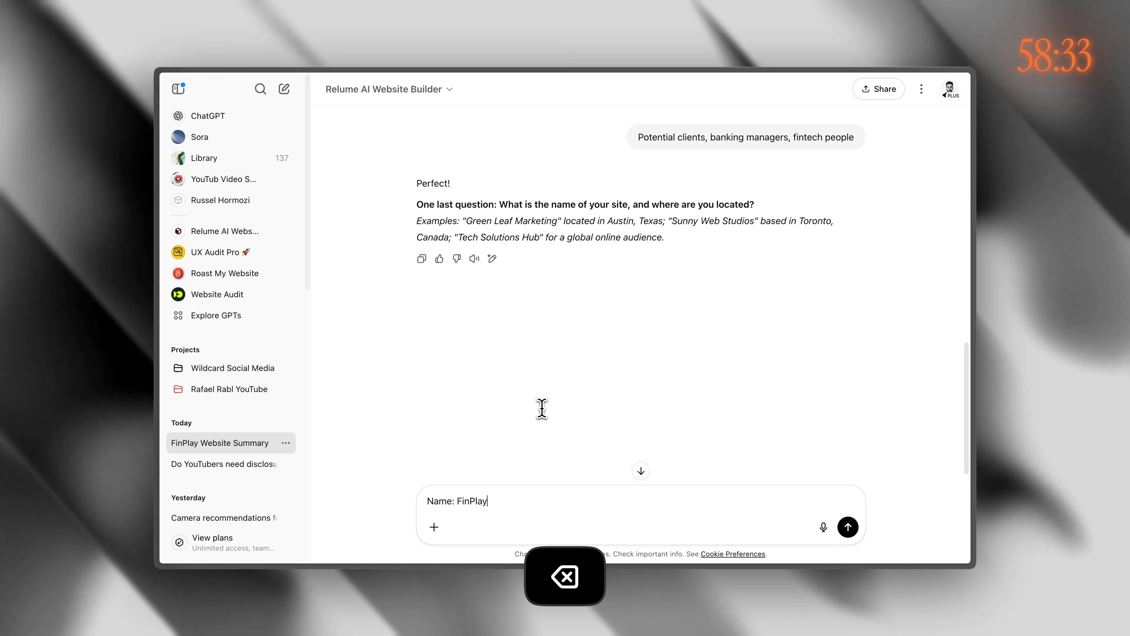
pyautogui.hotkey('shift', 'Return')
pyautogui.write('Based in Vienna, Austria')
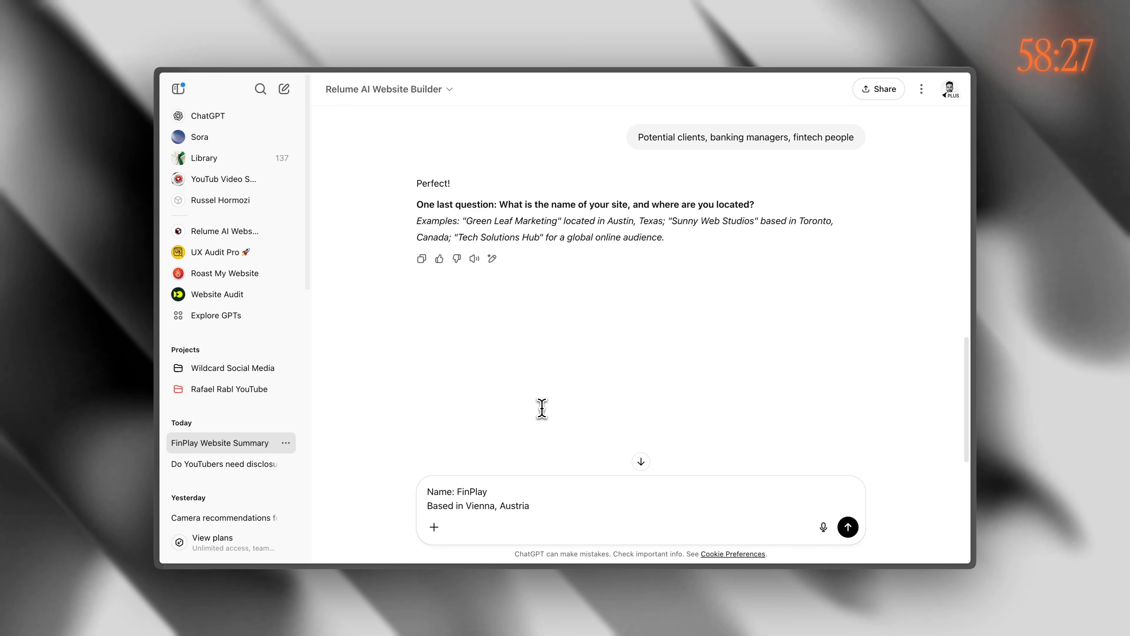
pyautogui.press('Return')
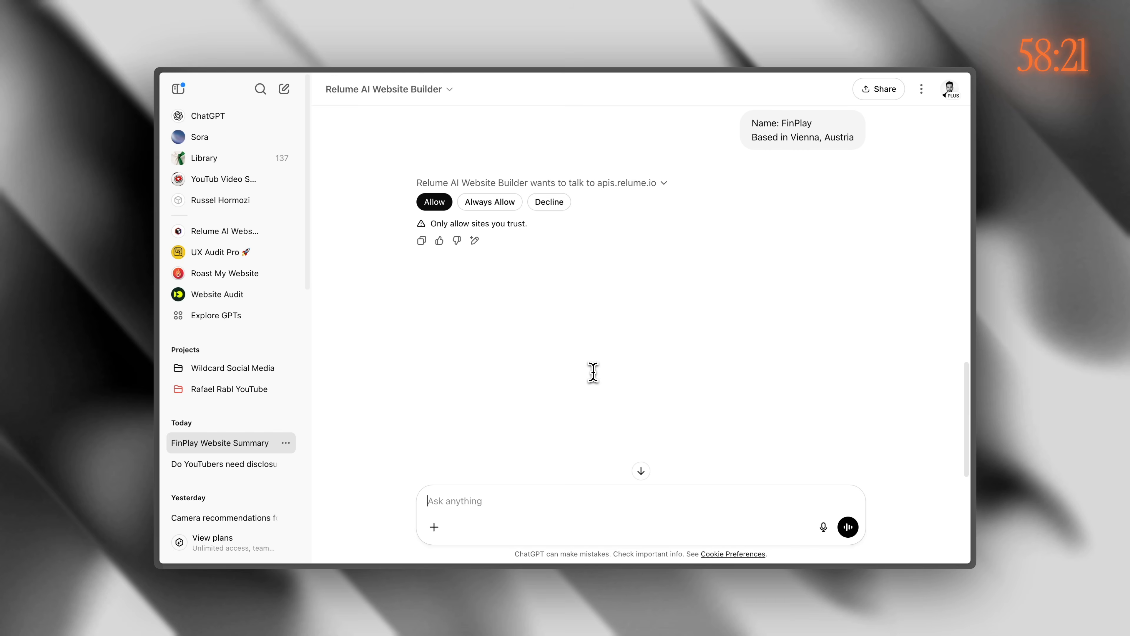
# Step: Allow the GPT to talk to apis.relume.io and open the generated site in Relume
pyautogui.click(435, 201)
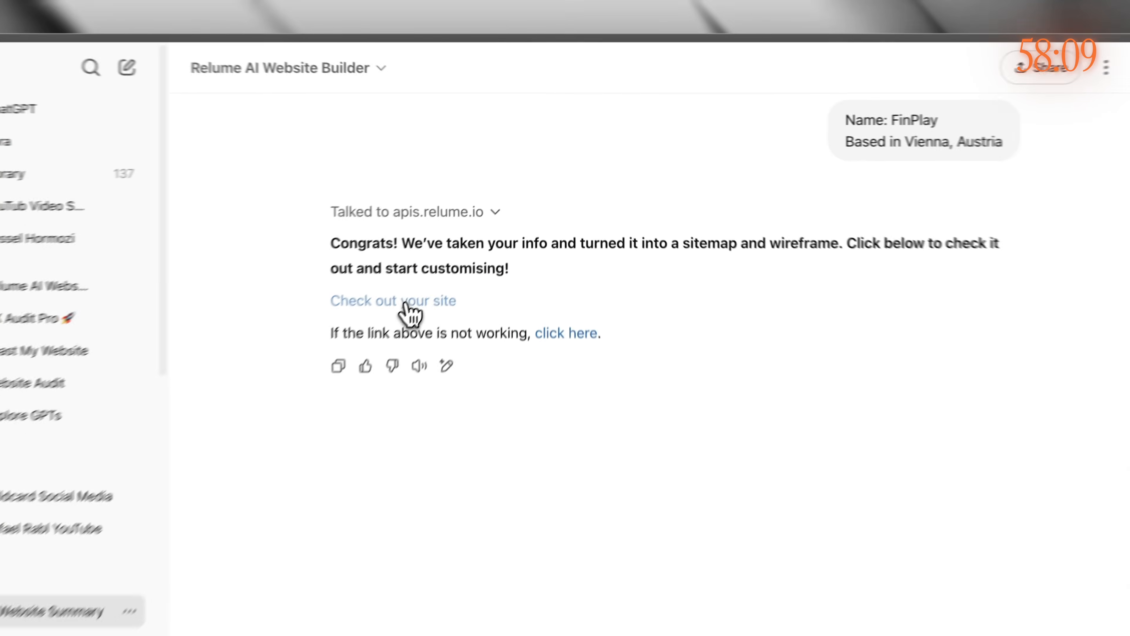
pyautogui.click(465, 243)
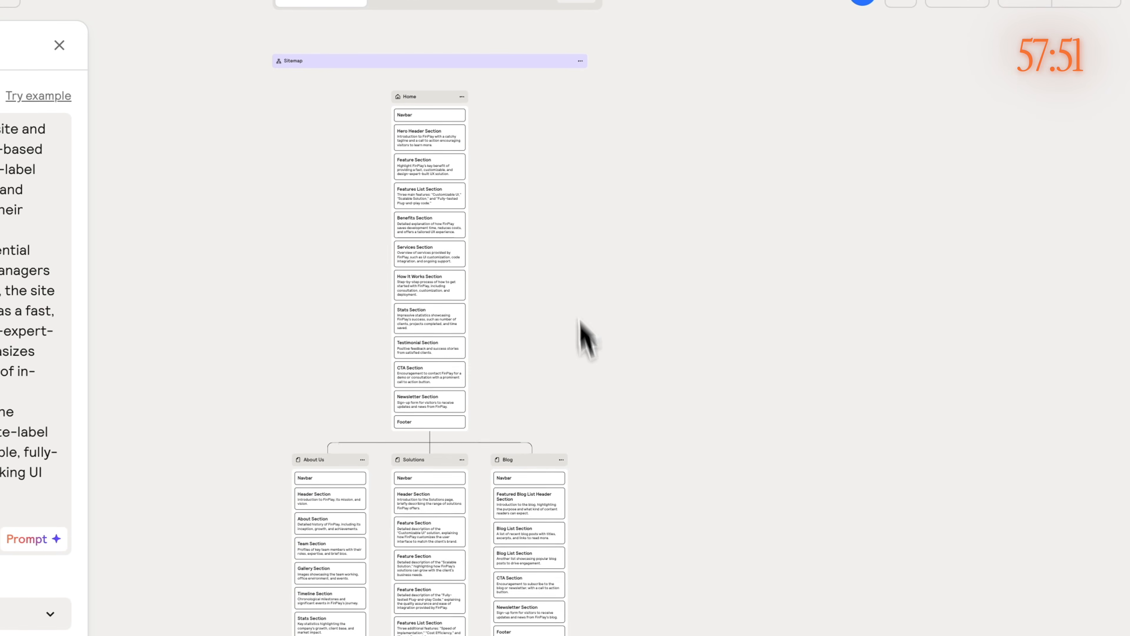
# Step: Examine the generated sitemap's sections on the Home, About Us, Solutions, Blog and Blog Post pages
pyautogui.scroll(-1, 588, 329)
pyautogui.moveTo(628, 342); pyautogui.dragTo(622, 308)
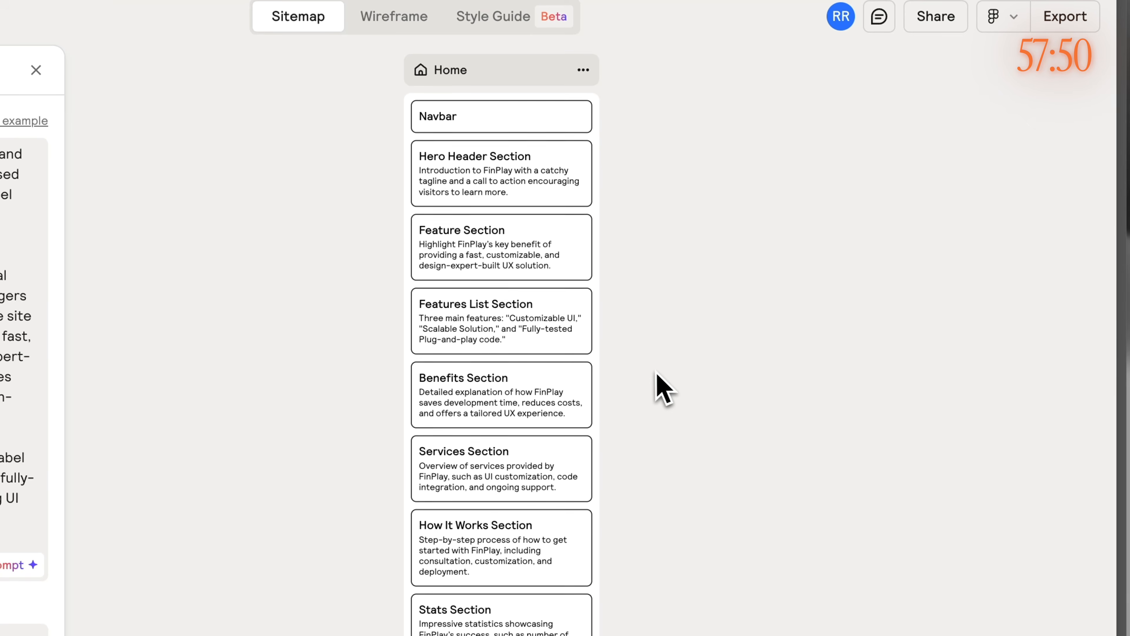
pyautogui.moveTo(656, 373); pyautogui.dragTo(661, 159)
pyautogui.moveTo(820, 379); pyautogui.dragTo(844, 331)
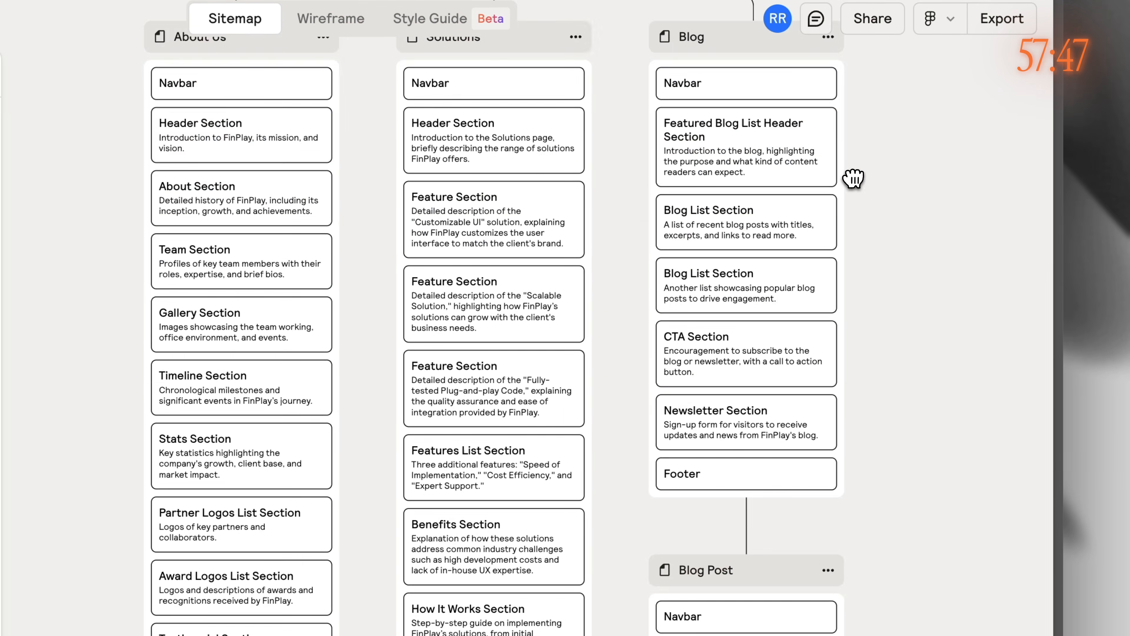
pyautogui.moveTo(883, 482); pyautogui.dragTo(830, 139)
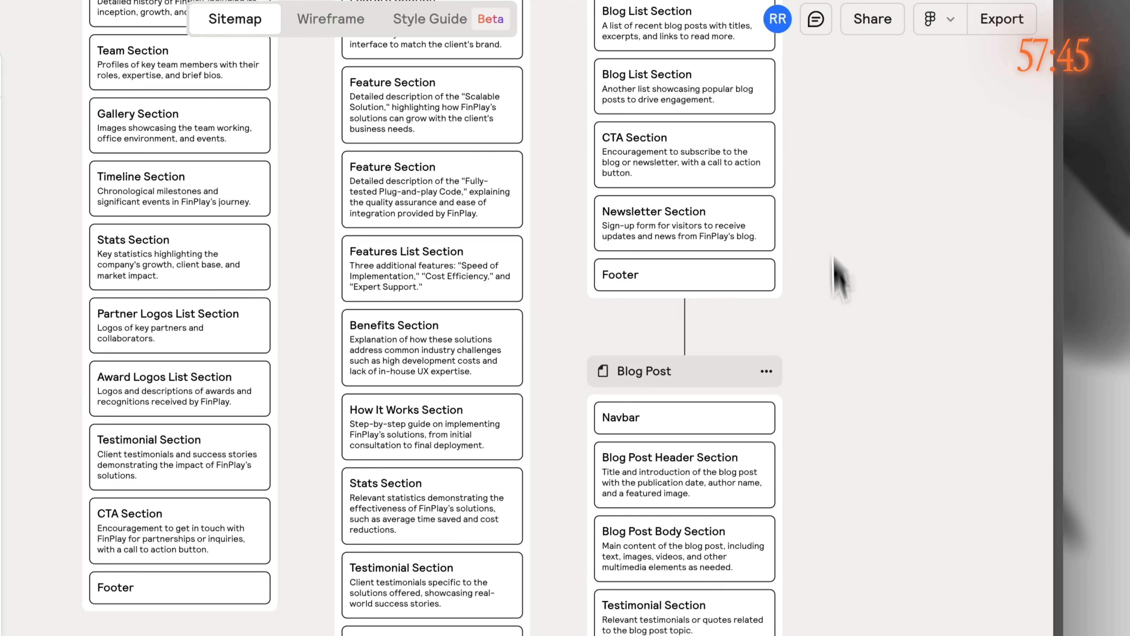
pyautogui.scroll(-3, 858, 416)
pyautogui.scroll(10, 865, 400)
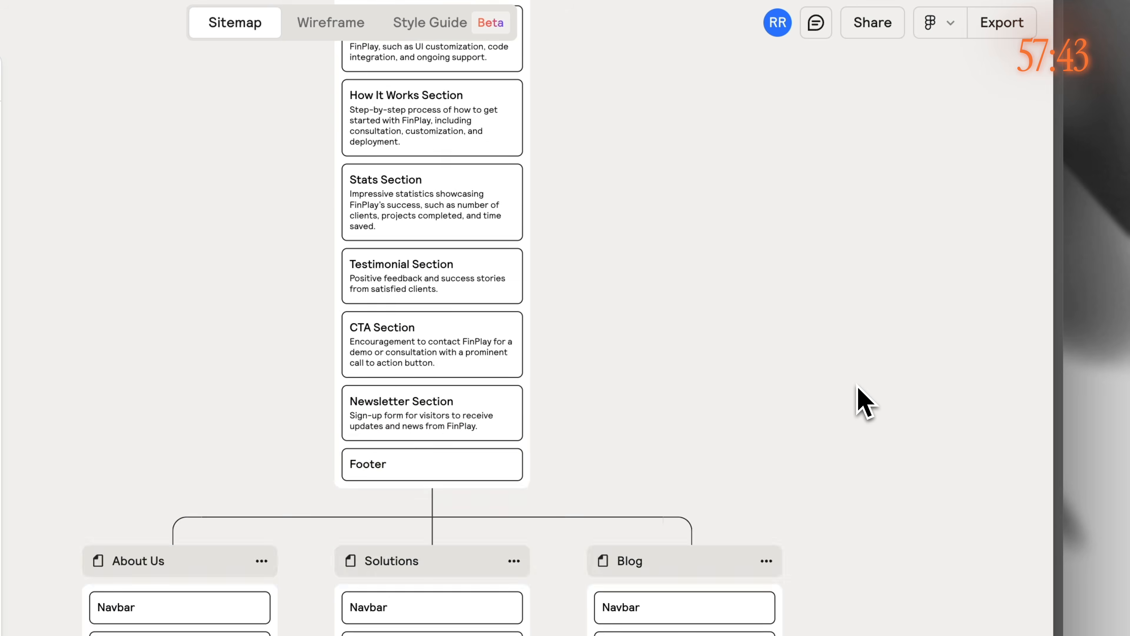
pyautogui.scroll(7, 857, 387)
pyautogui.scroll(-10, 857, 386)
pyautogui.scroll(4, 676, 234)
pyautogui.scroll(2, 626, 431)
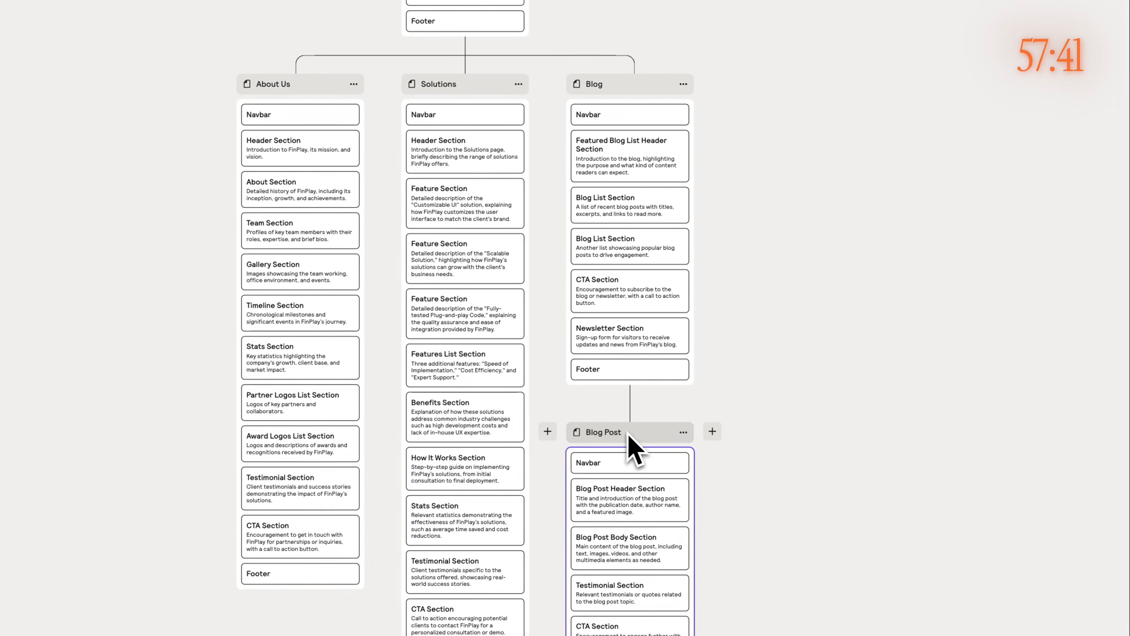
# Step: Delete the Blog Post, Blog, Solutions and About Us pages from the sitemap, keeping only Home
pyautogui.click(627, 433)
pyautogui.press('BackSpace')
pyautogui.scroll(3, 638, 445)
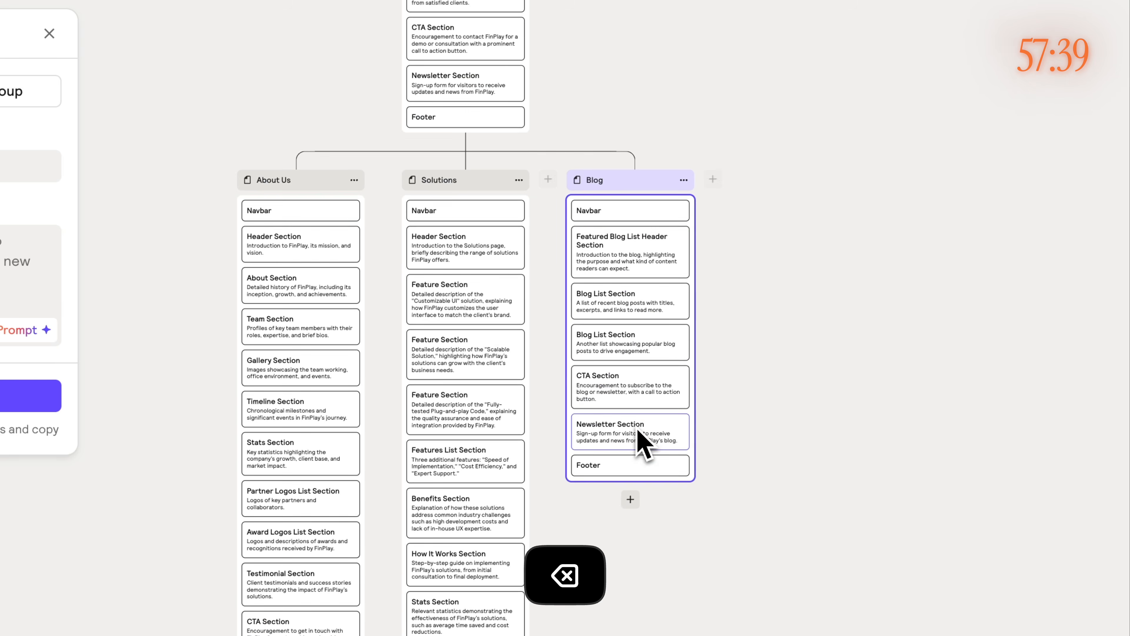
pyautogui.press('BackSpace')
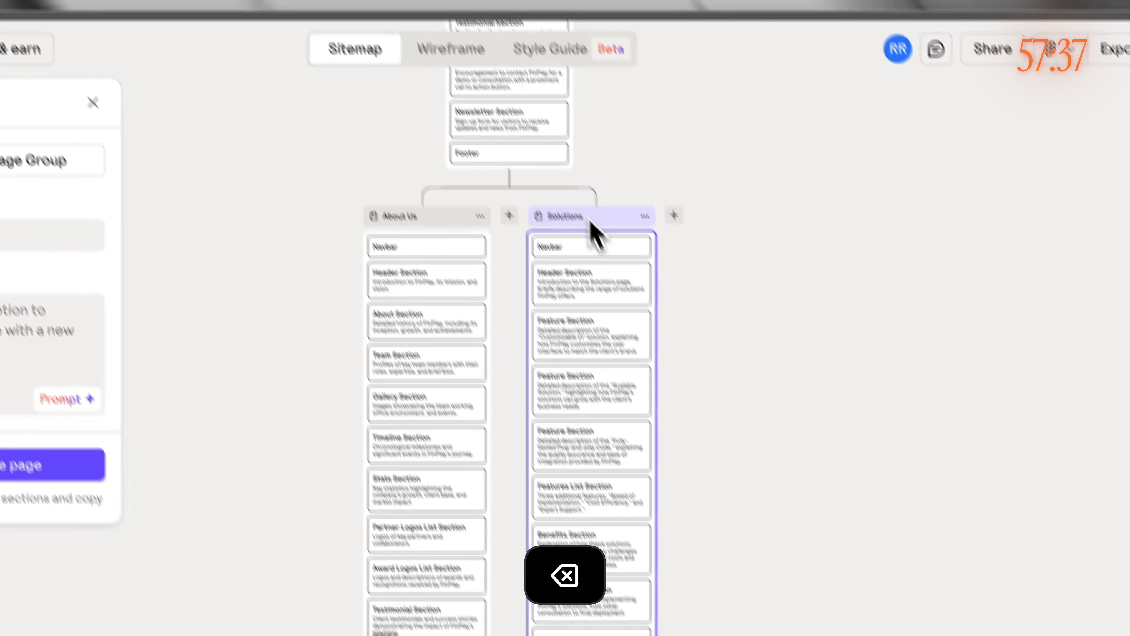
pyautogui.click(544, 149)
pyautogui.press('BackSpace')
pyautogui.click(460, 273)
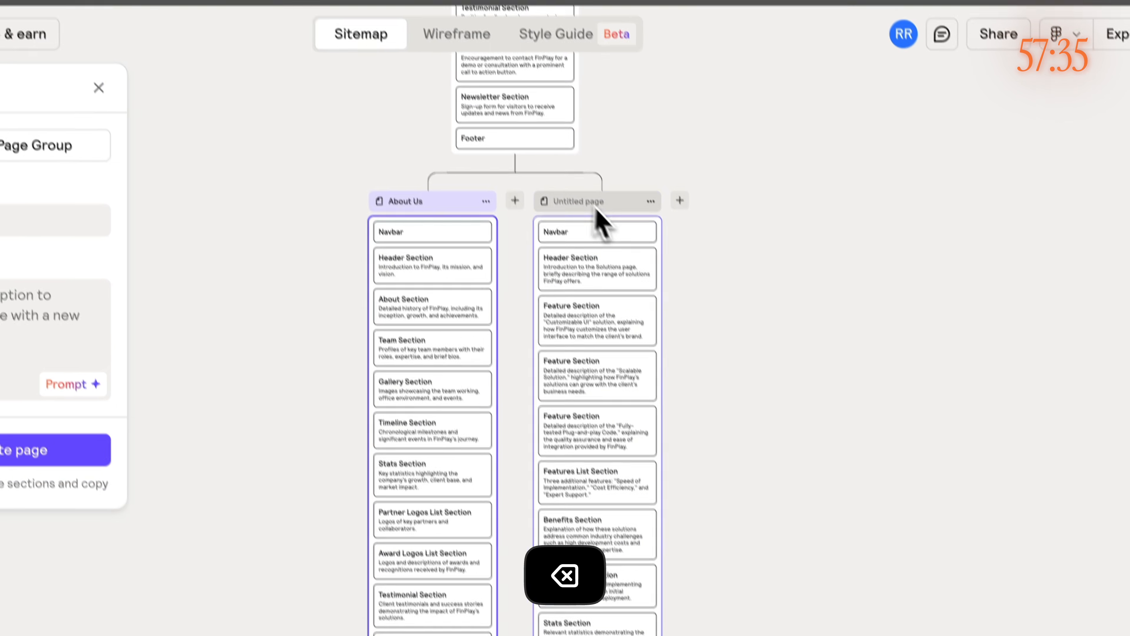
pyautogui.click(624, 274)
pyautogui.press('BackSpace')
pyautogui.press('BackSpace')
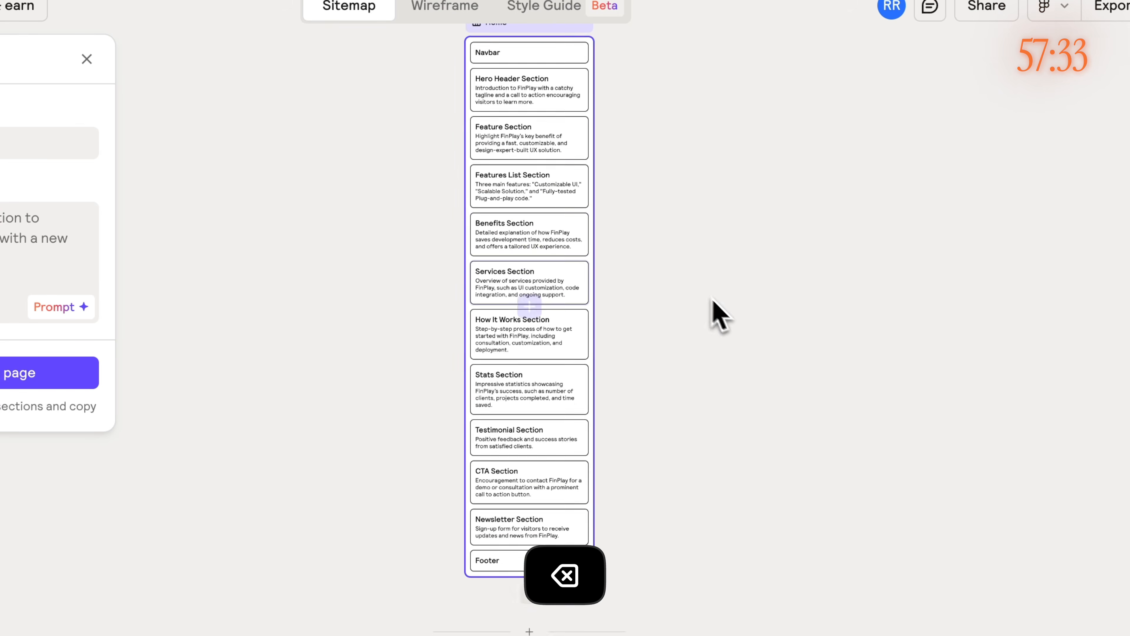
# Step: Insert a Logo List section directly below the Hero Header Section on the Home page
pyautogui.scroll(6, 641, 258)
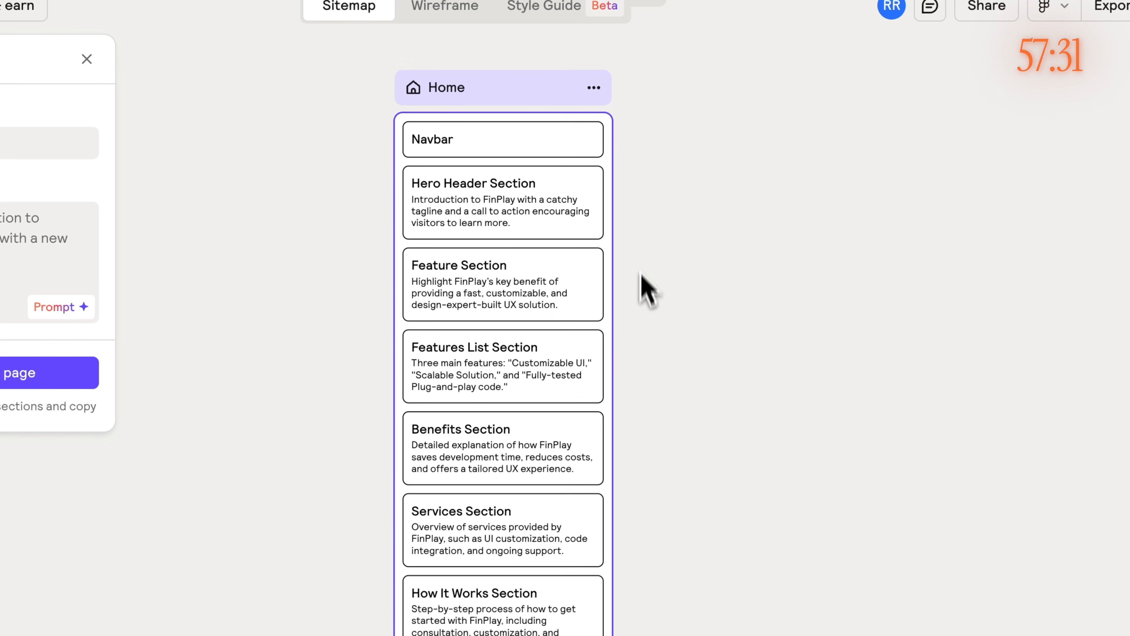
pyautogui.hscroll(-1, 663, 362)
pyautogui.scroll(4, 681, 394)
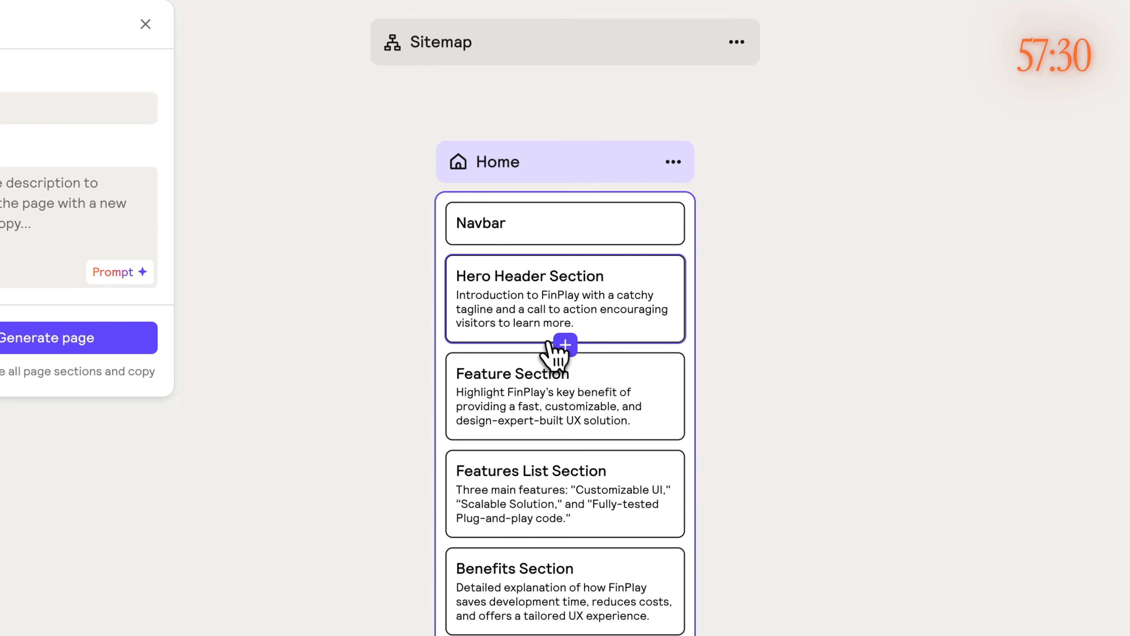
pyautogui.click(568, 347)
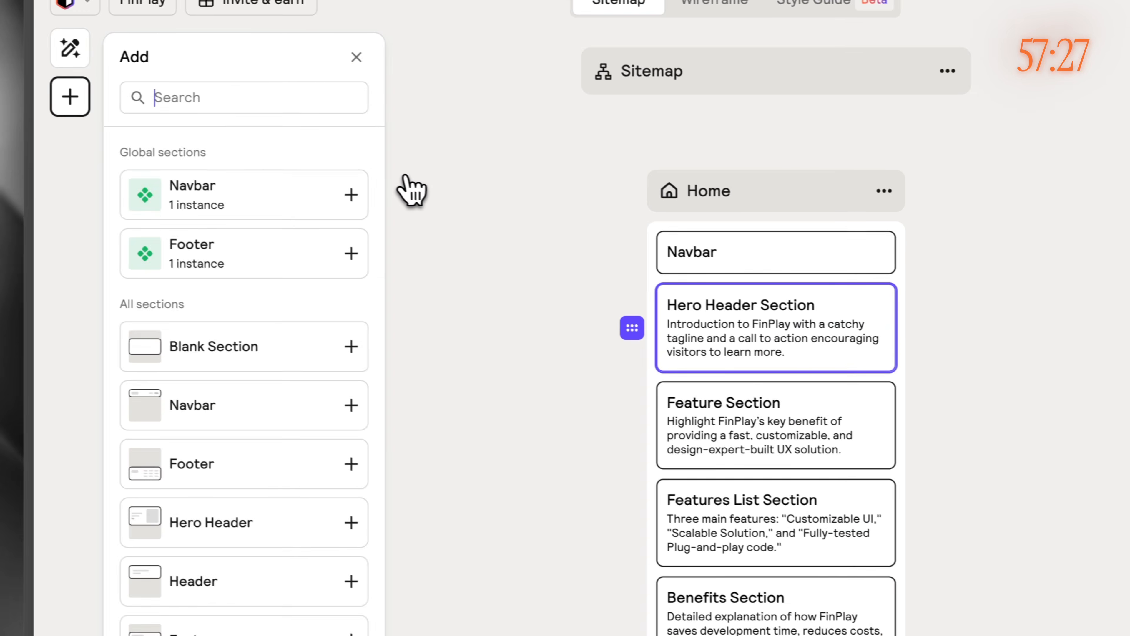
pyautogui.write('logo')
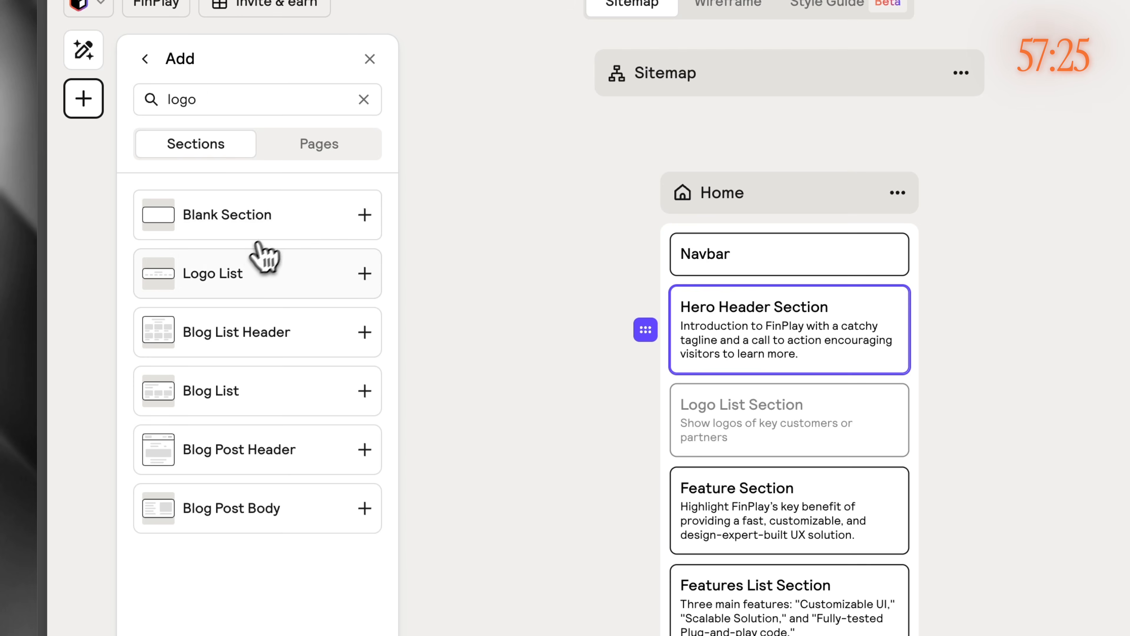
pyautogui.click(258, 273)
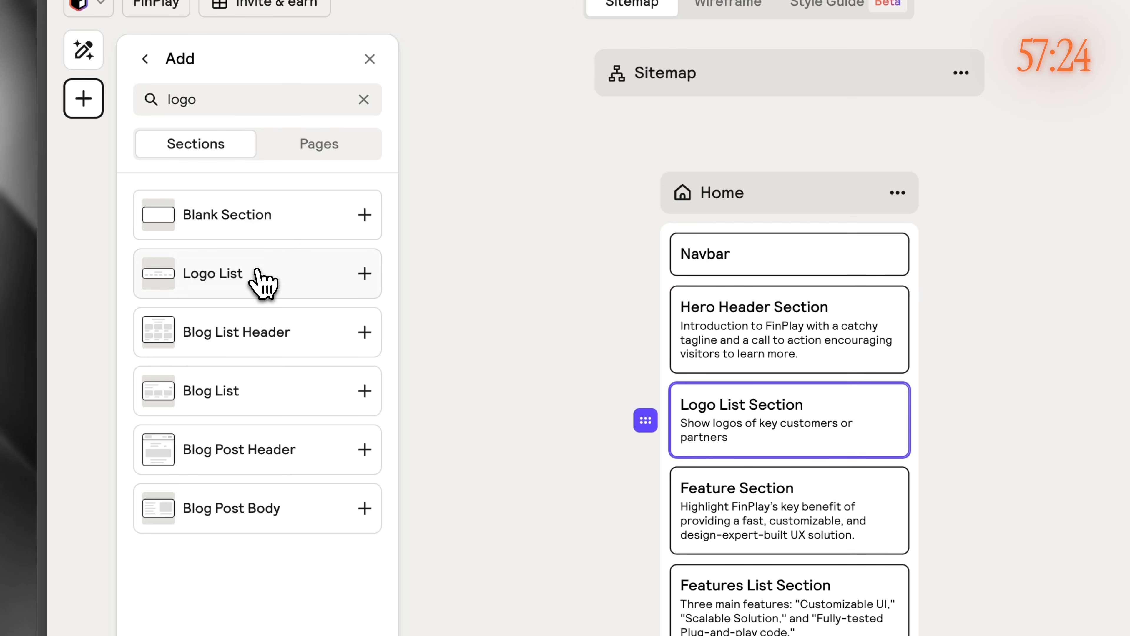
# Step: Delete the Newsletter Section above the footer on the Home page
pyautogui.click(527, 436)
pyautogui.click(771, 343)
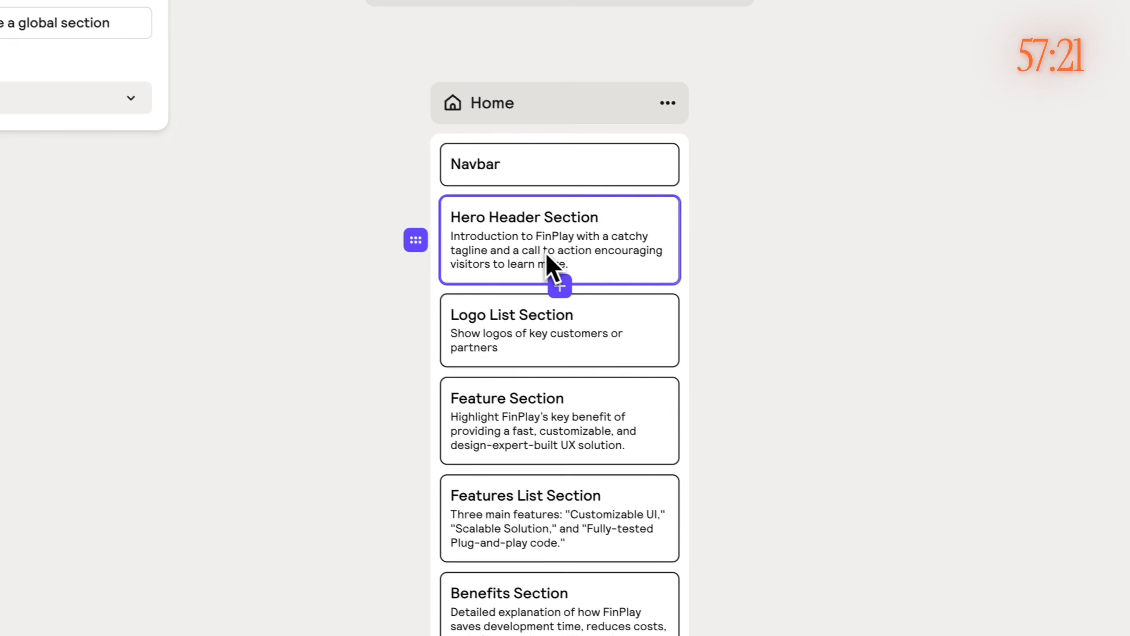
pyautogui.moveTo(759, 436); pyautogui.dragTo(796, 245)
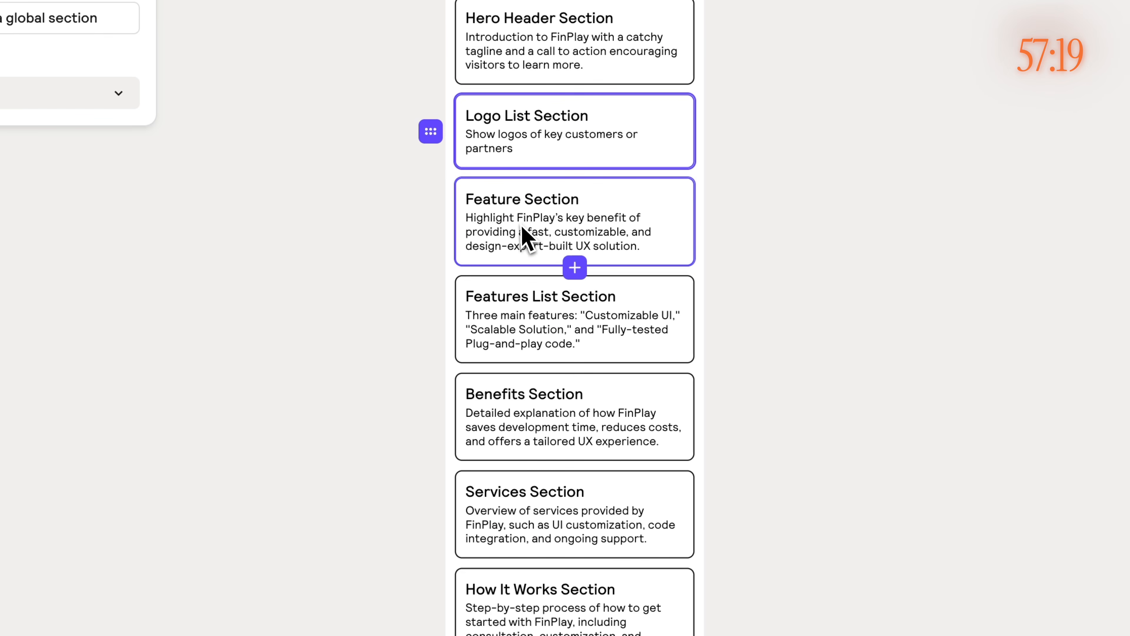
pyautogui.click(760, 327)
pyautogui.moveTo(776, 387); pyautogui.dragTo(765, 177)
pyautogui.moveTo(762, 369); pyautogui.dragTo(752, 180)
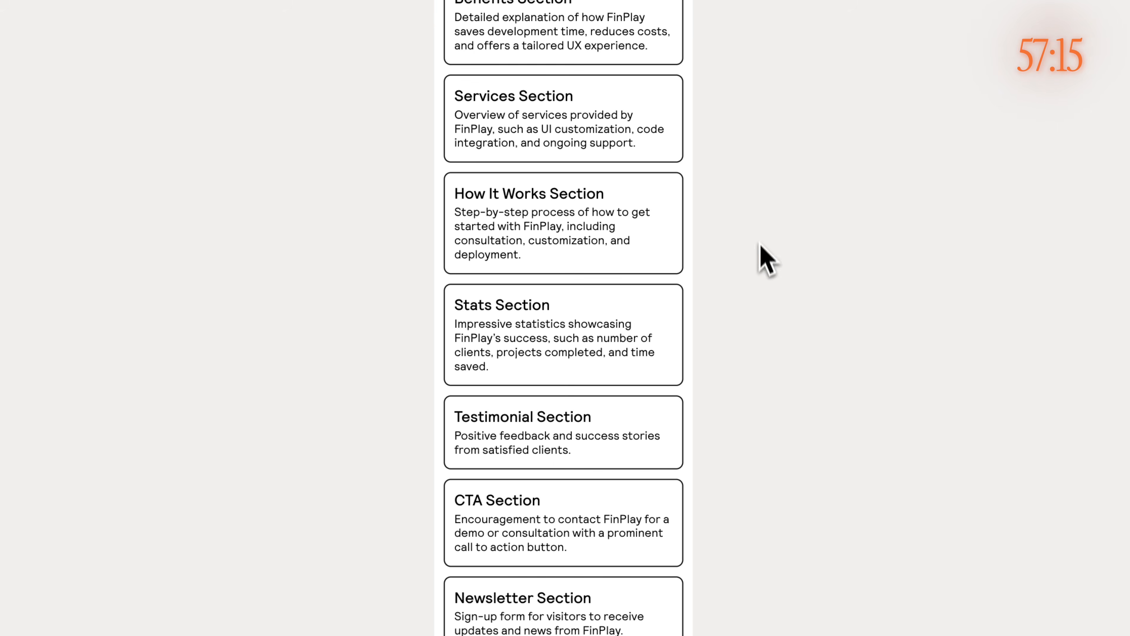
pyautogui.moveTo(732, 470); pyautogui.dragTo(713, 387)
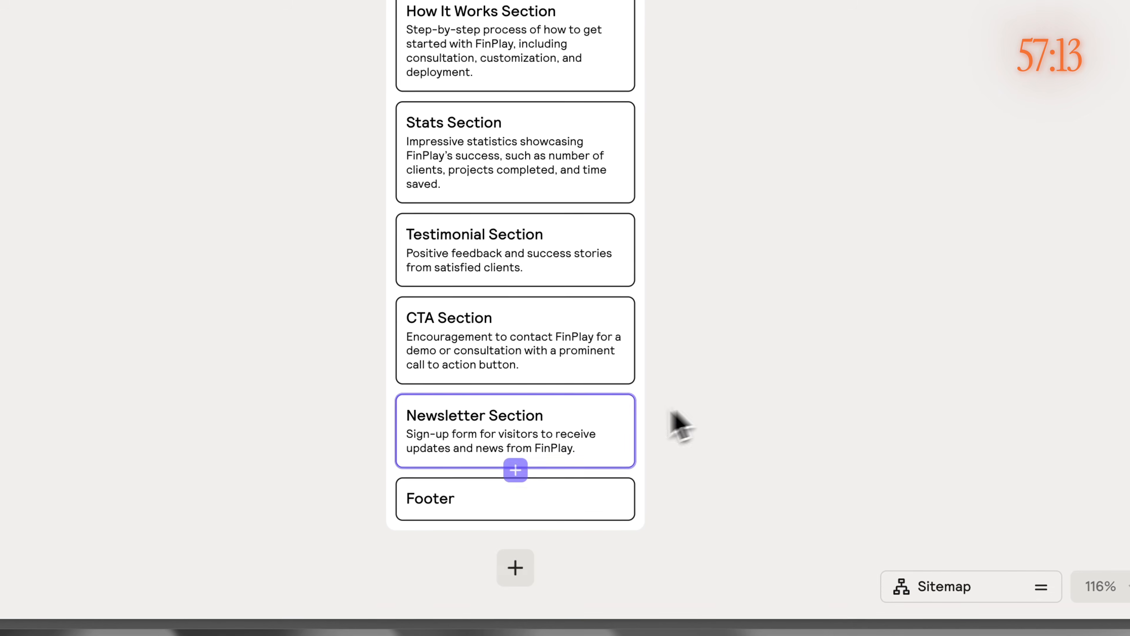
pyautogui.press('BackSpace')
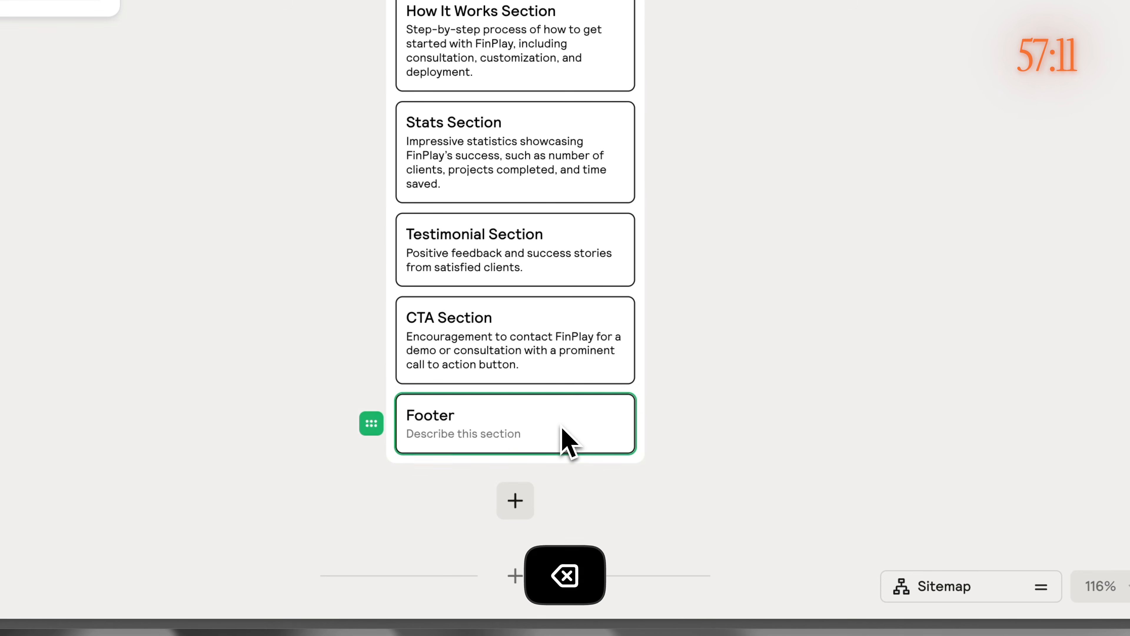
# Step: Generate the wireframe of the Home page from the edited sitemap
pyautogui.scroll(15, 585, 399)
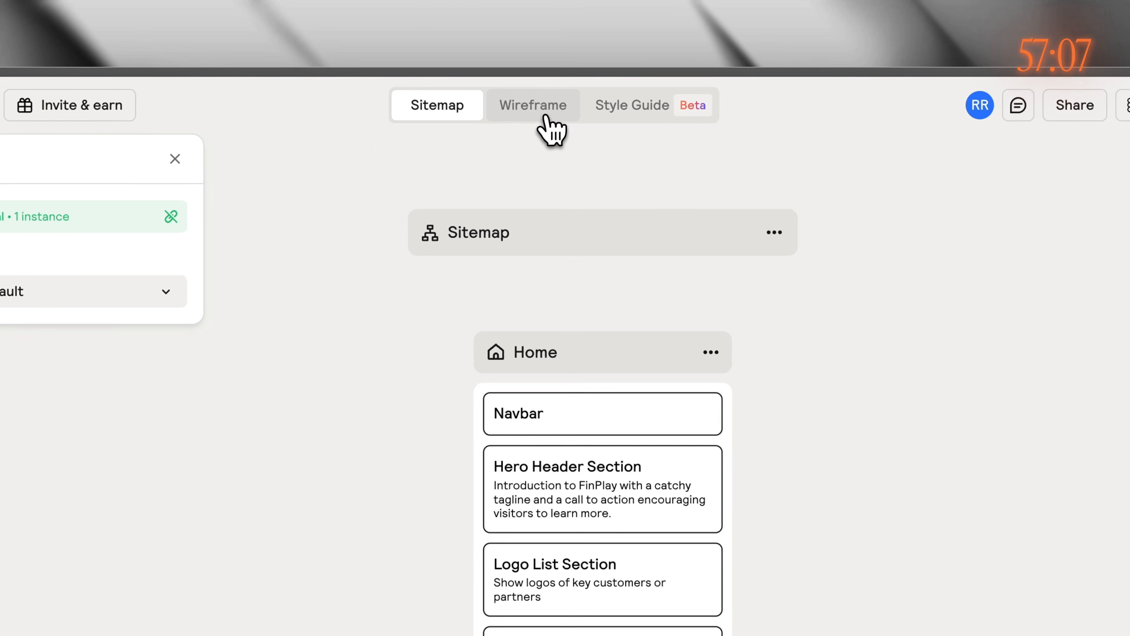
pyautogui.click(532, 111)
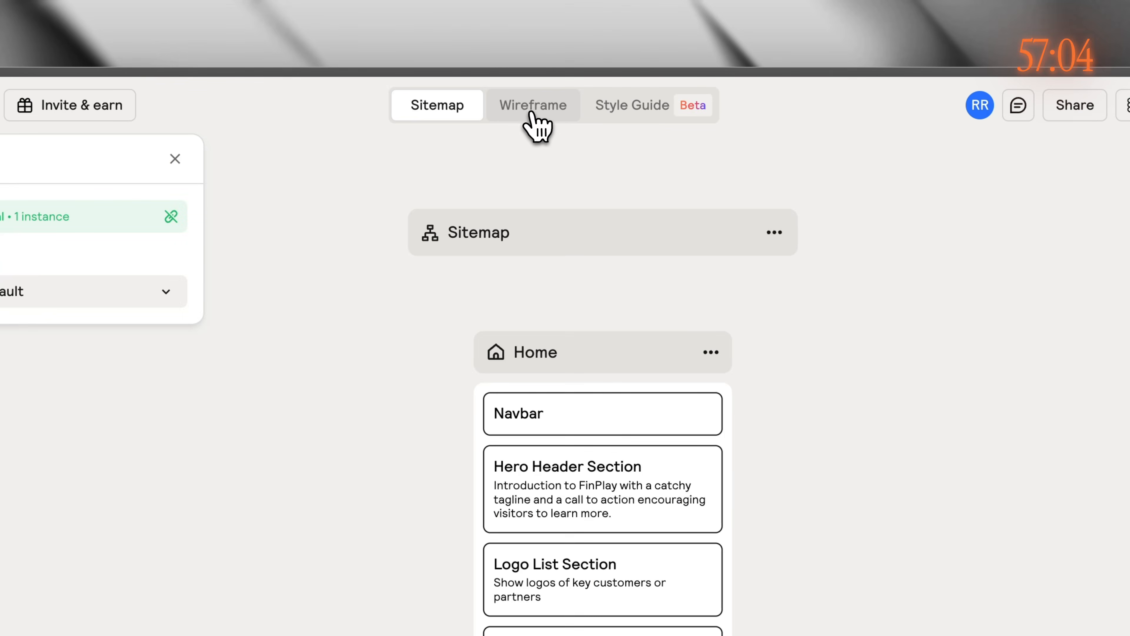
pyautogui.click(537, 117)
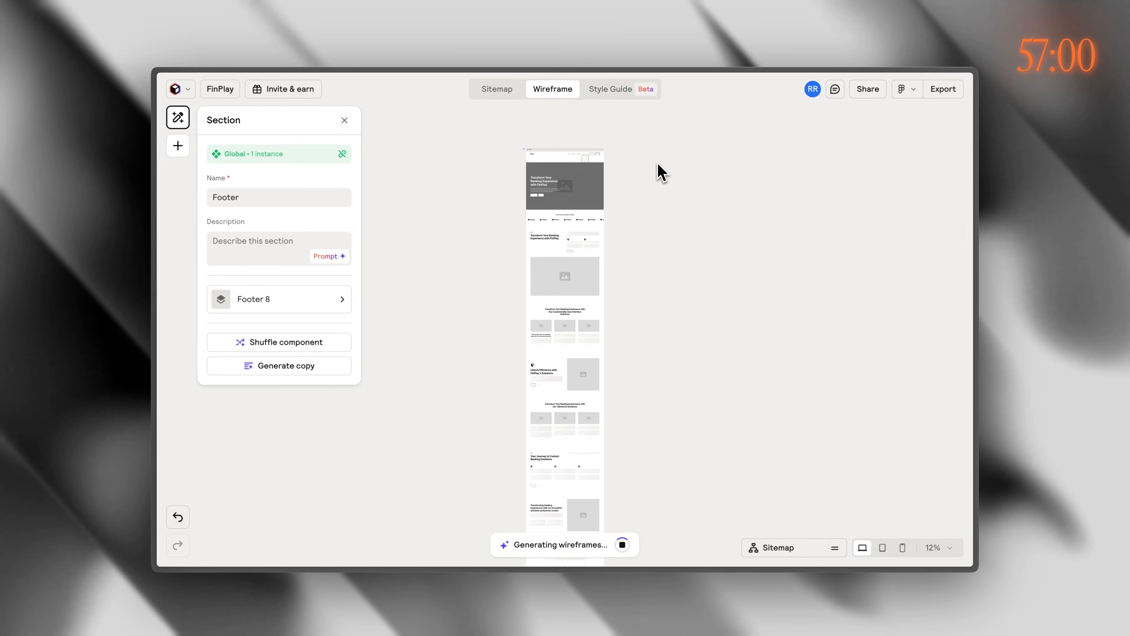
# Step: Replace the hero header's component with Header 26, the centred heading with a large image below
pyautogui.scroll(1, 596, 190)
pyautogui.scroll(3, 639, 210)
pyautogui.moveTo(640, 213); pyautogui.dragTo(761, 314)
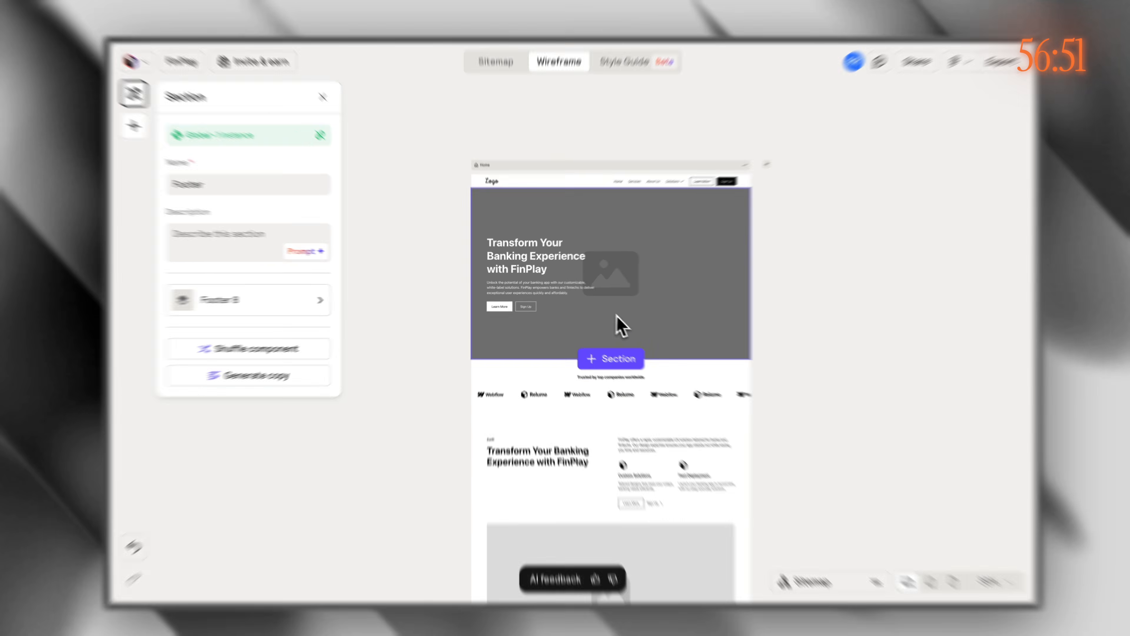
pyautogui.click(605, 321)
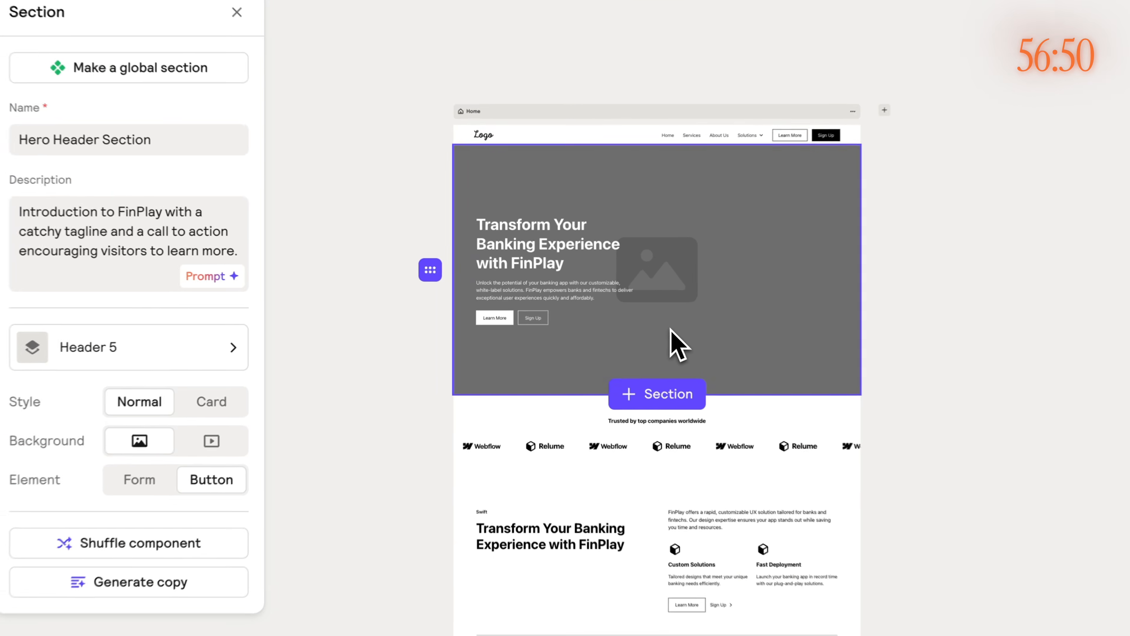
pyautogui.moveTo(681, 345); pyautogui.dragTo(711, 352)
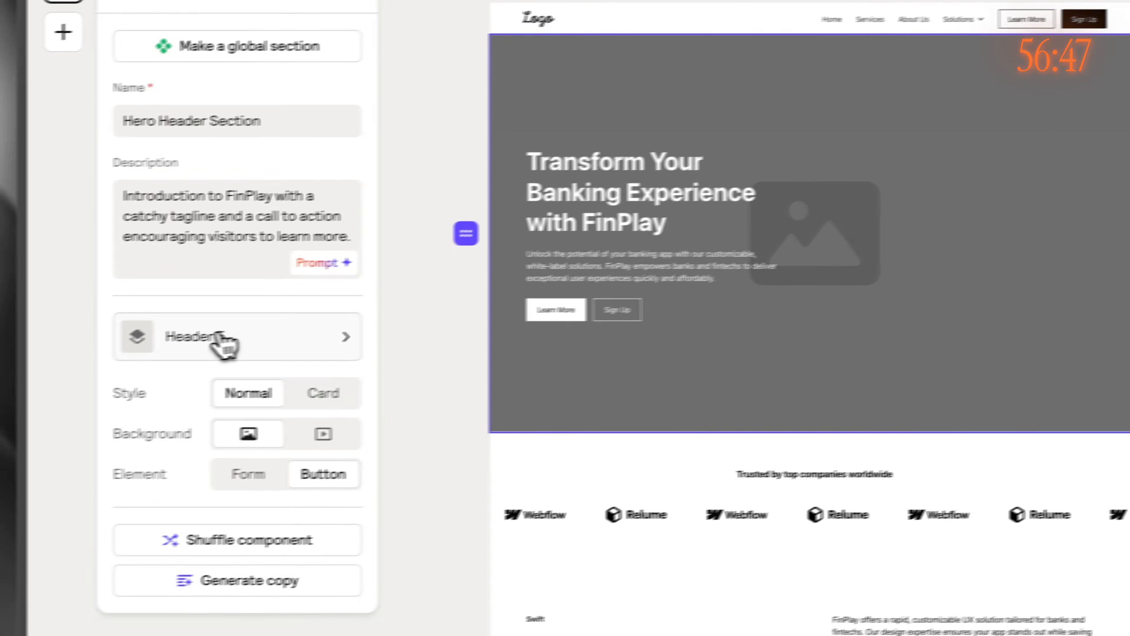
pyautogui.click(89, 349)
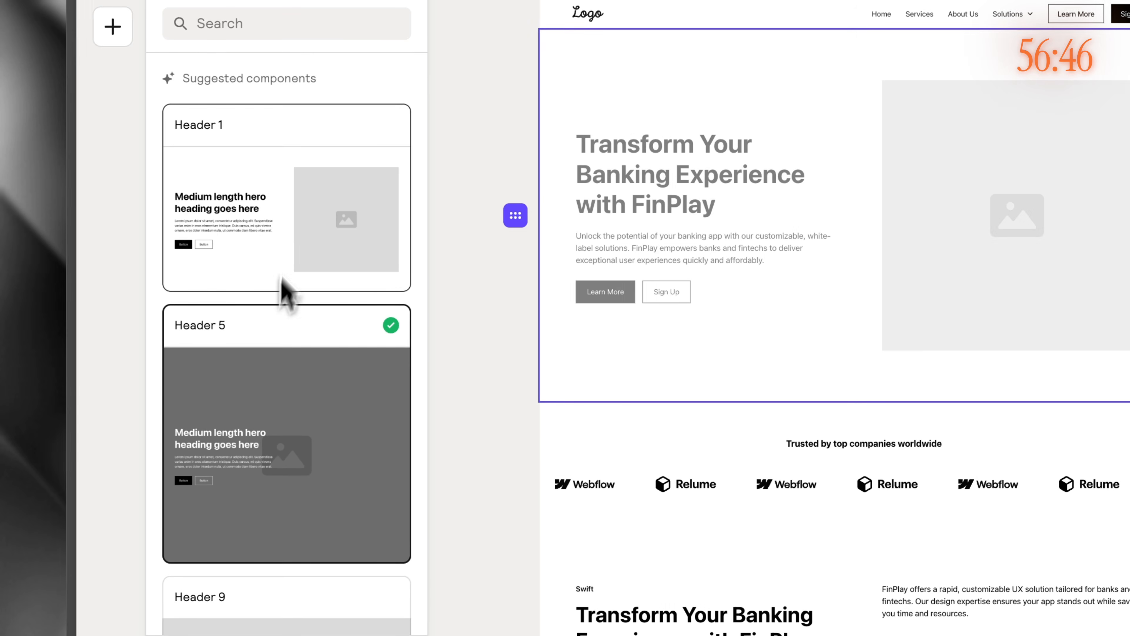
pyautogui.scroll(-3, 305, 384)
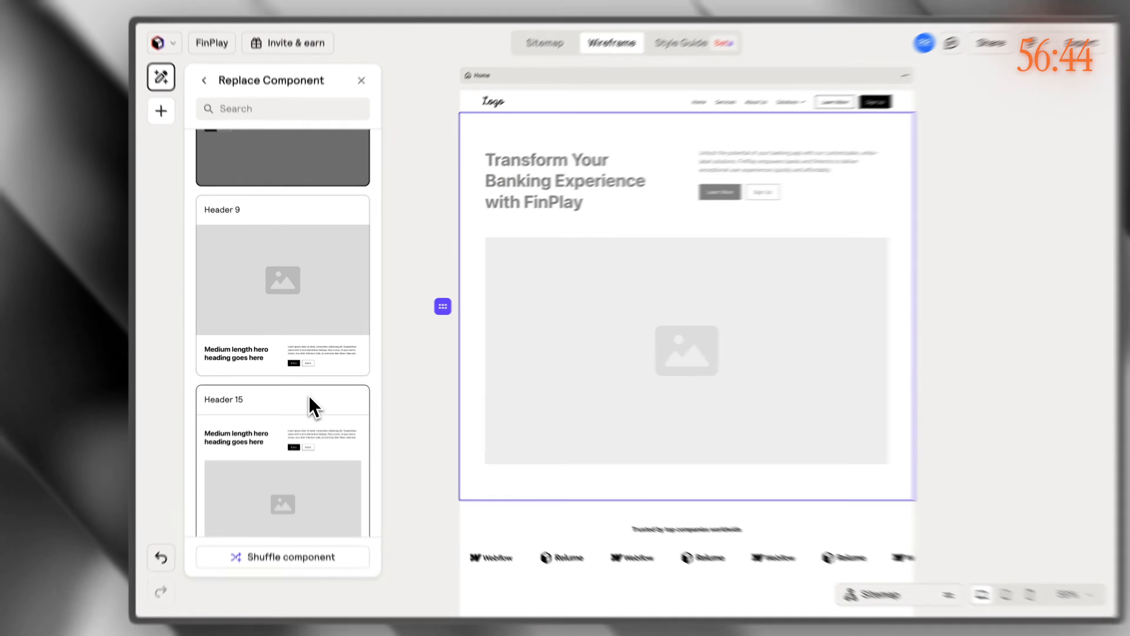
pyautogui.scroll(-4, 311, 421)
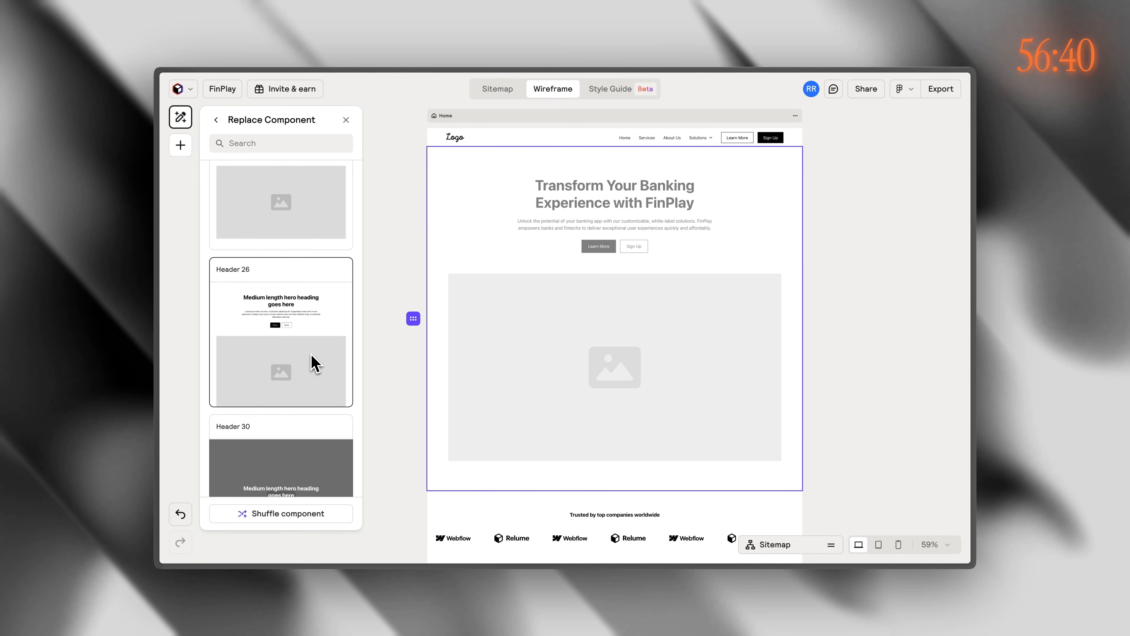
pyautogui.scroll(-3, 310, 396)
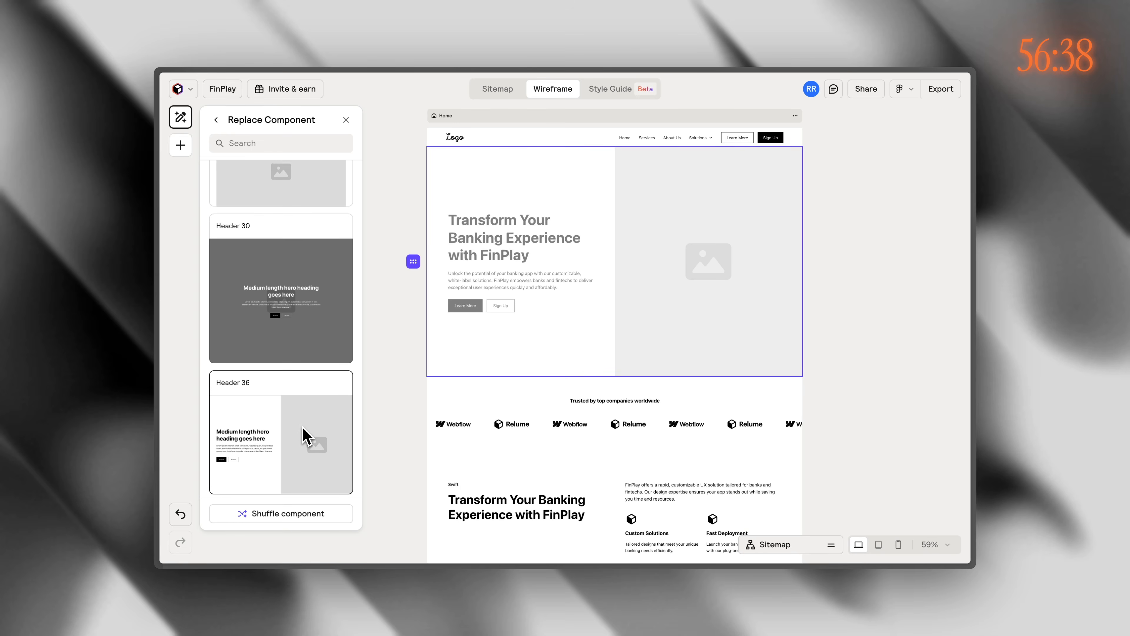
pyautogui.scroll(3, 302, 436)
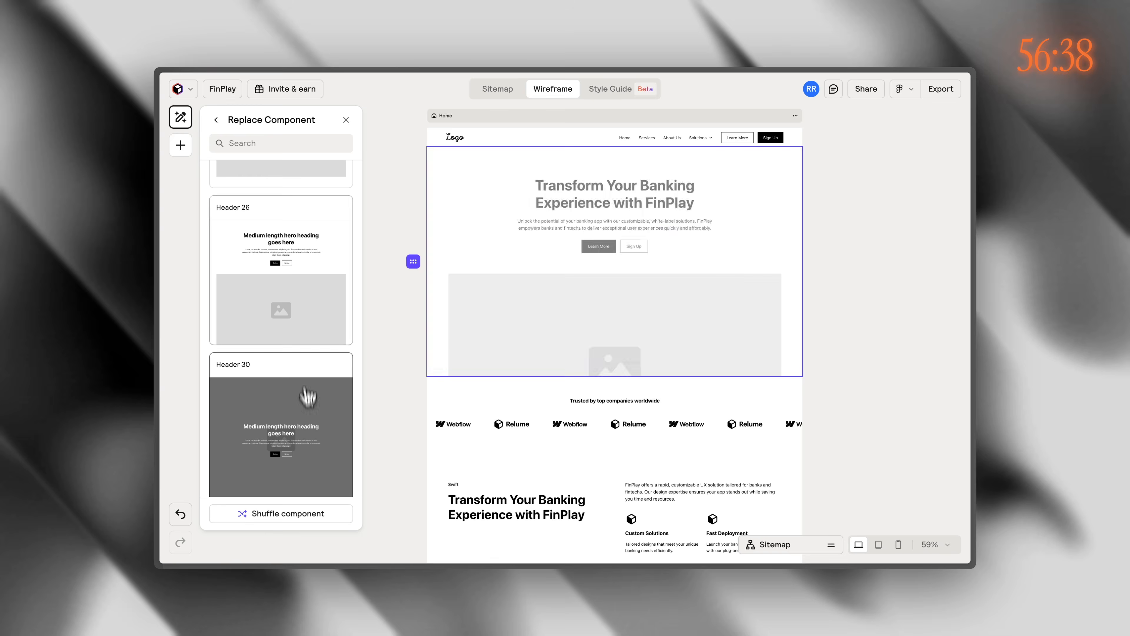
pyautogui.click(306, 305)
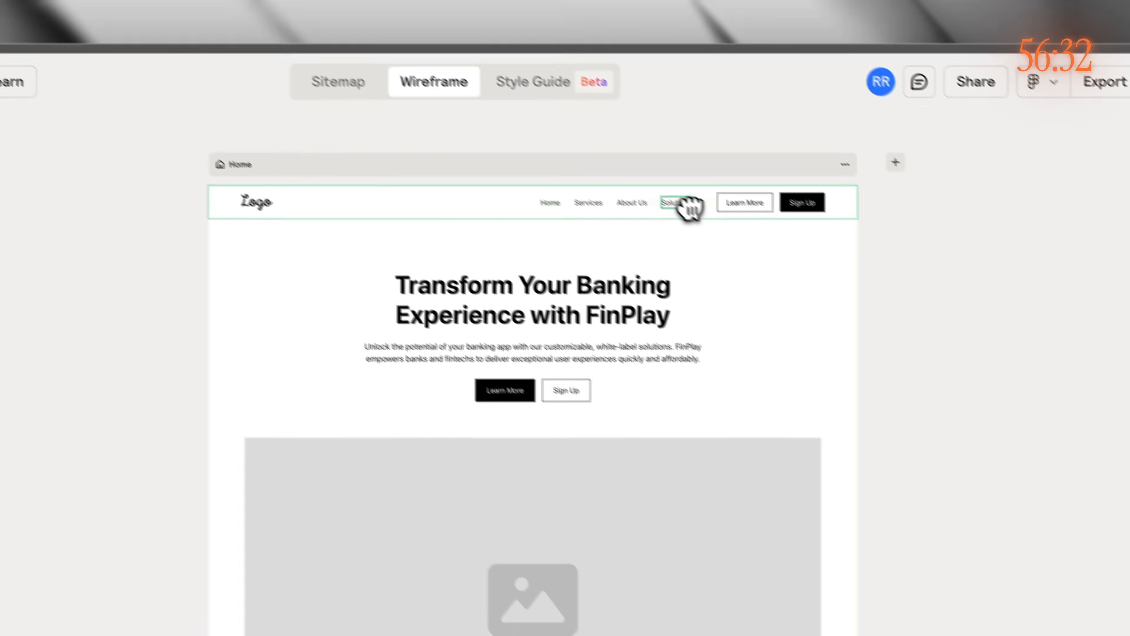
# Step: Replace the navbar's component with Navbar 2, which has centred links and a single button
pyautogui.click(588, 99)
pyautogui.click(315, 405)
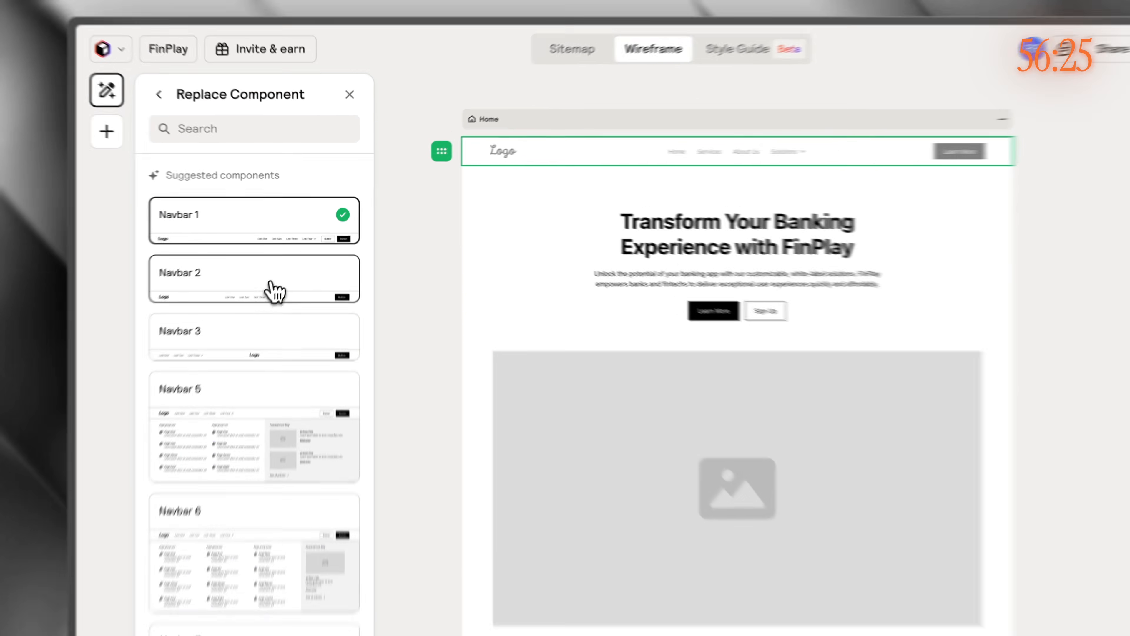
pyautogui.click(294, 252)
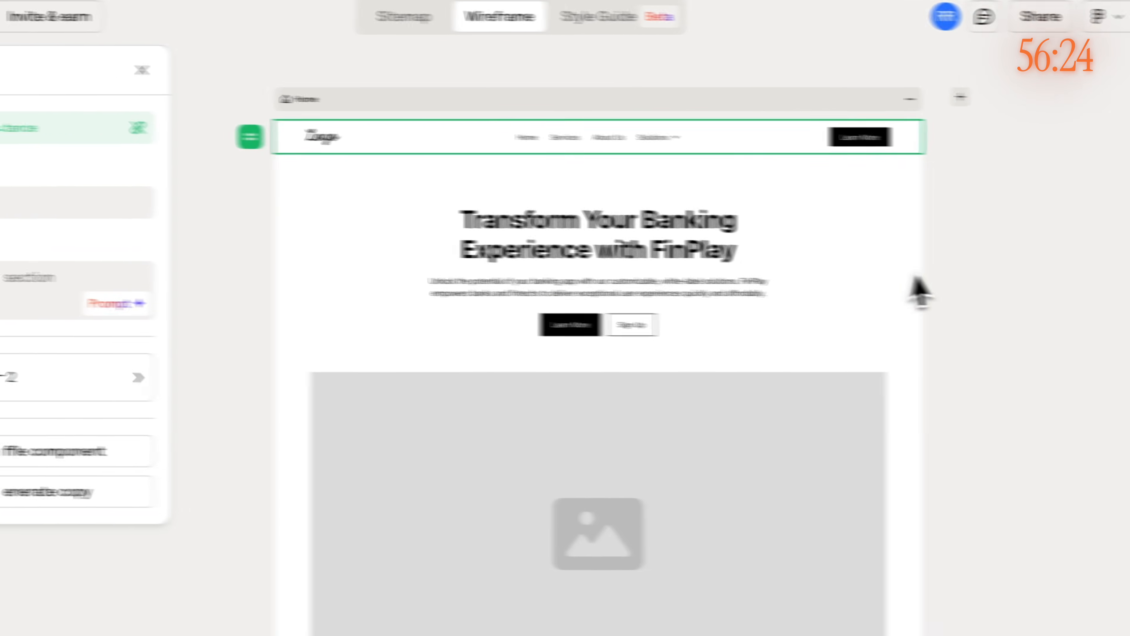
# Step: Examine the suggested replacement layouts for the Feature Section below the logo list, keeping Layout 101
pyautogui.scroll(-10, 886, 365)
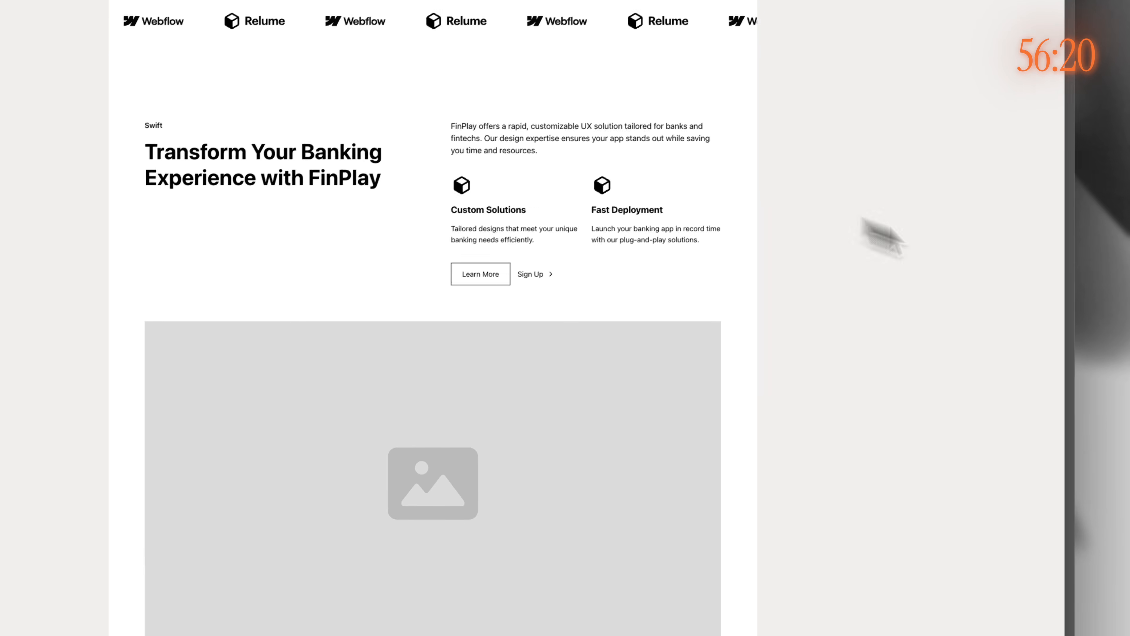
pyautogui.click(681, 315)
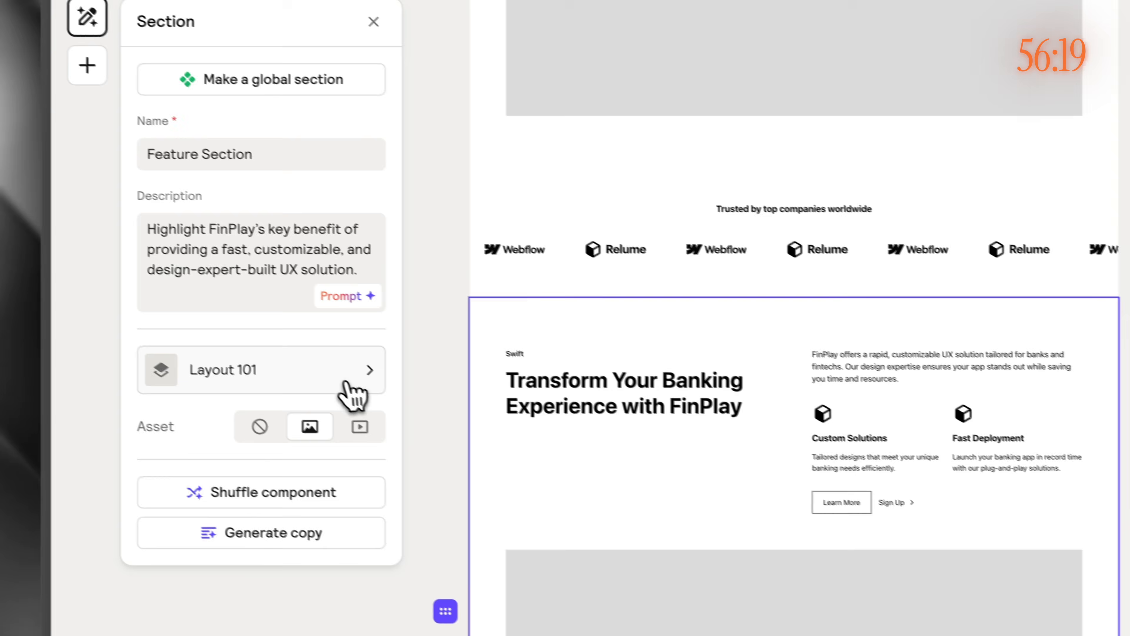
pyautogui.click(347, 384)
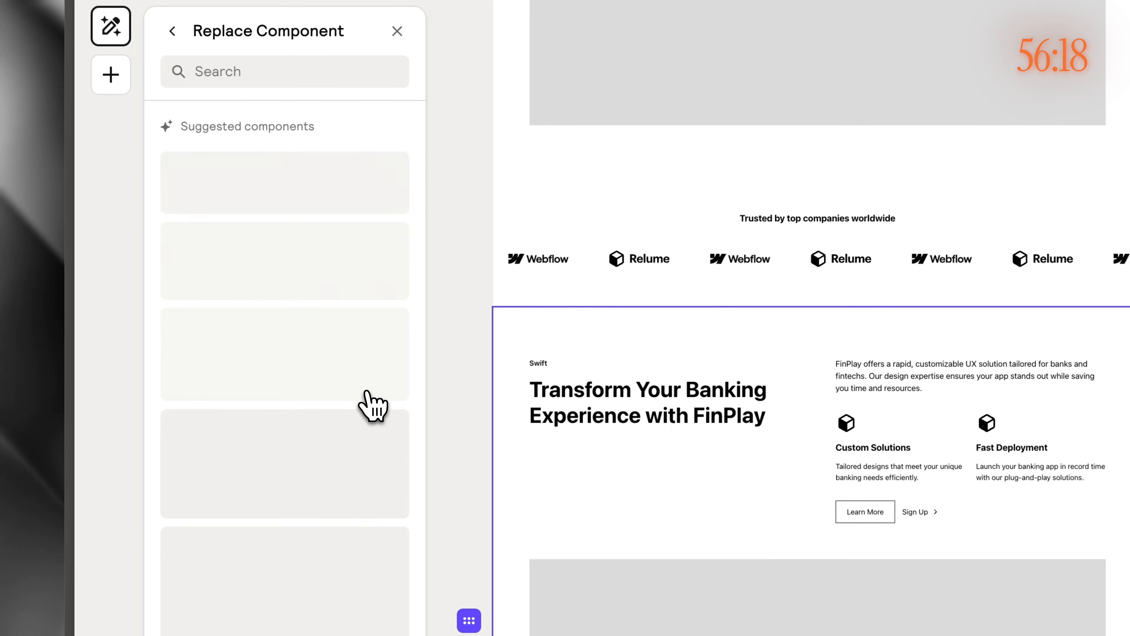
pyautogui.scroll(-5, 368, 247)
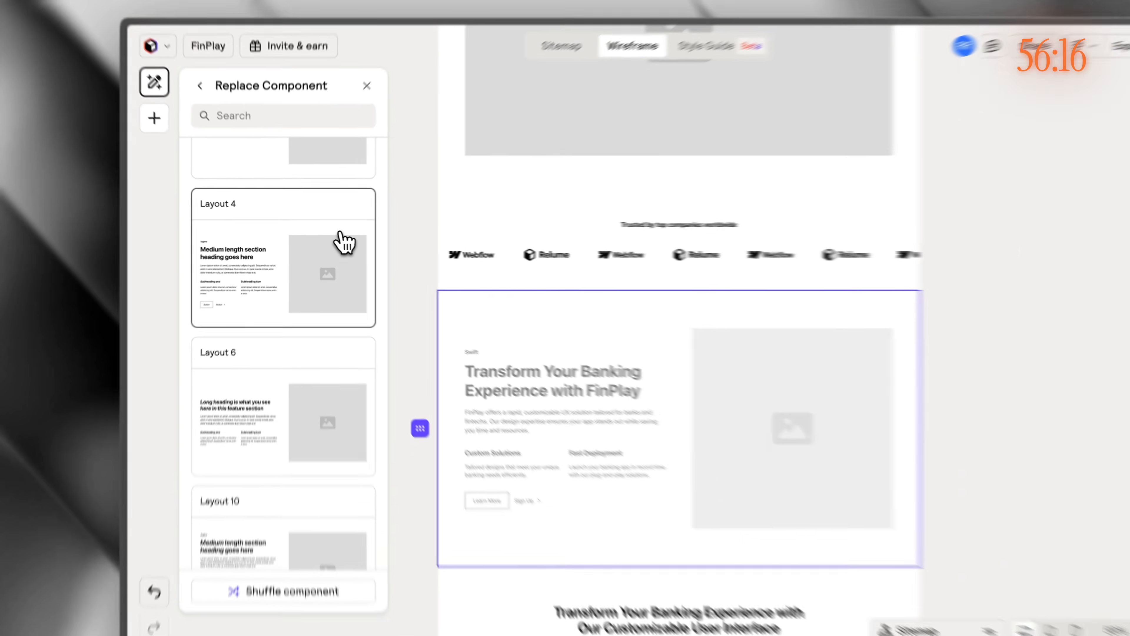
pyautogui.scroll(-15, 367, 253)
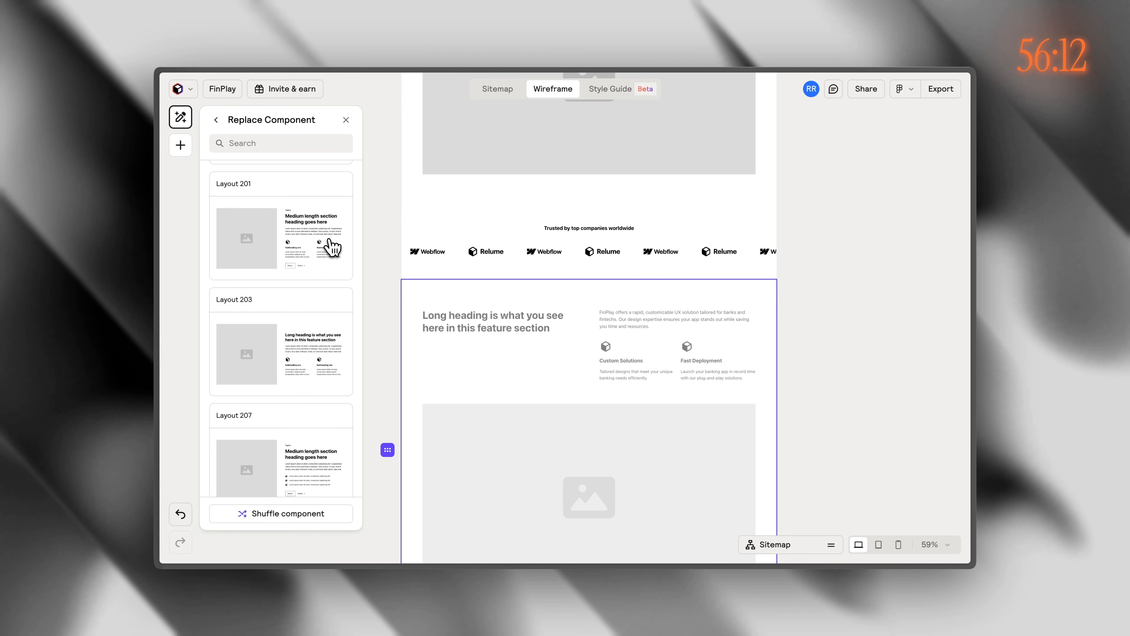
pyautogui.scroll(-4, 332, 246)
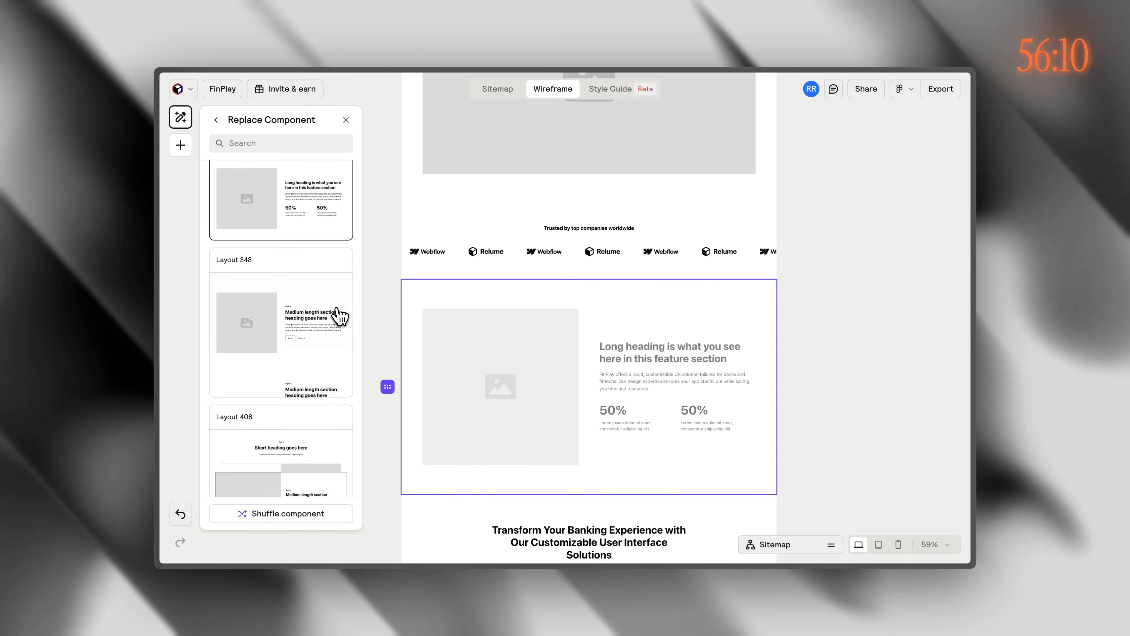
pyautogui.scroll(-4, 341, 315)
pyautogui.scroll(5, 309, 421)
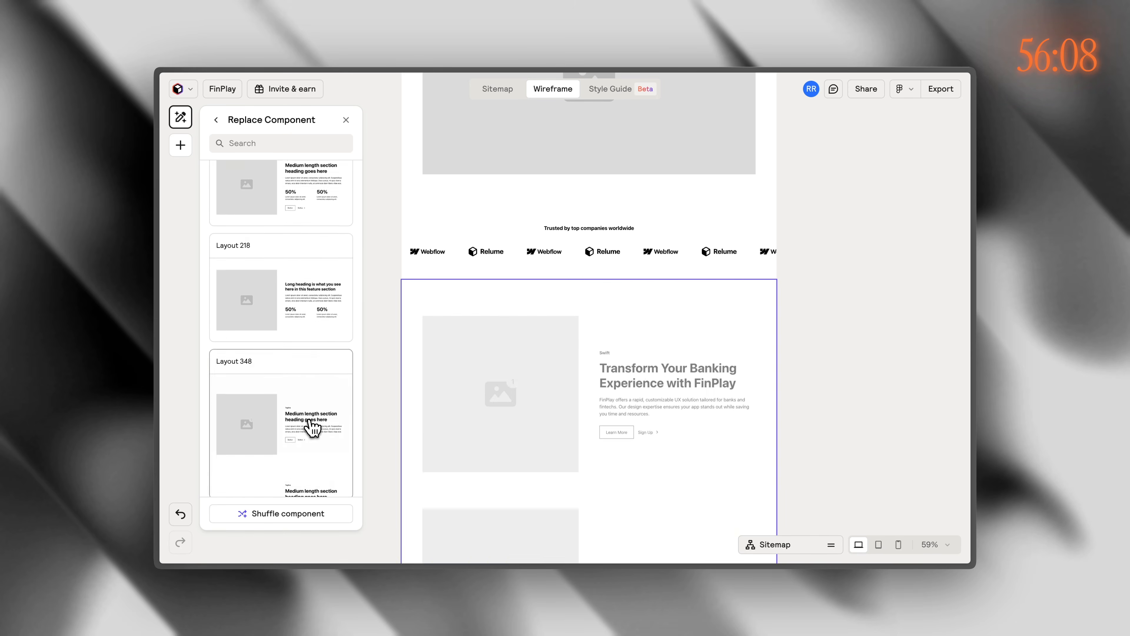
pyautogui.click(217, 120)
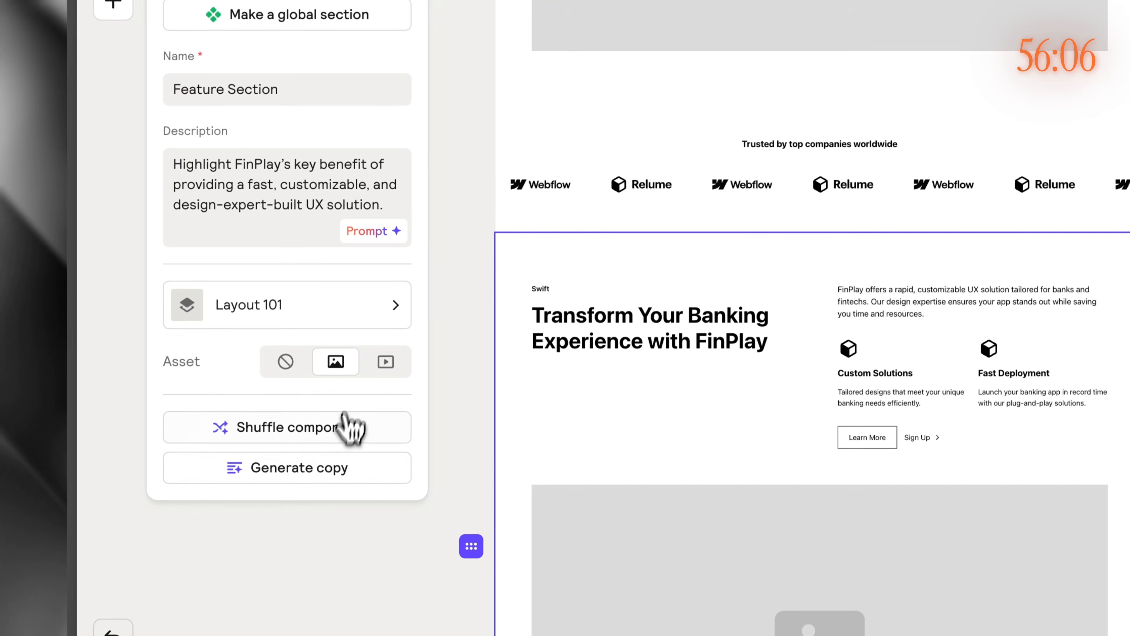
pyautogui.click(470, 218)
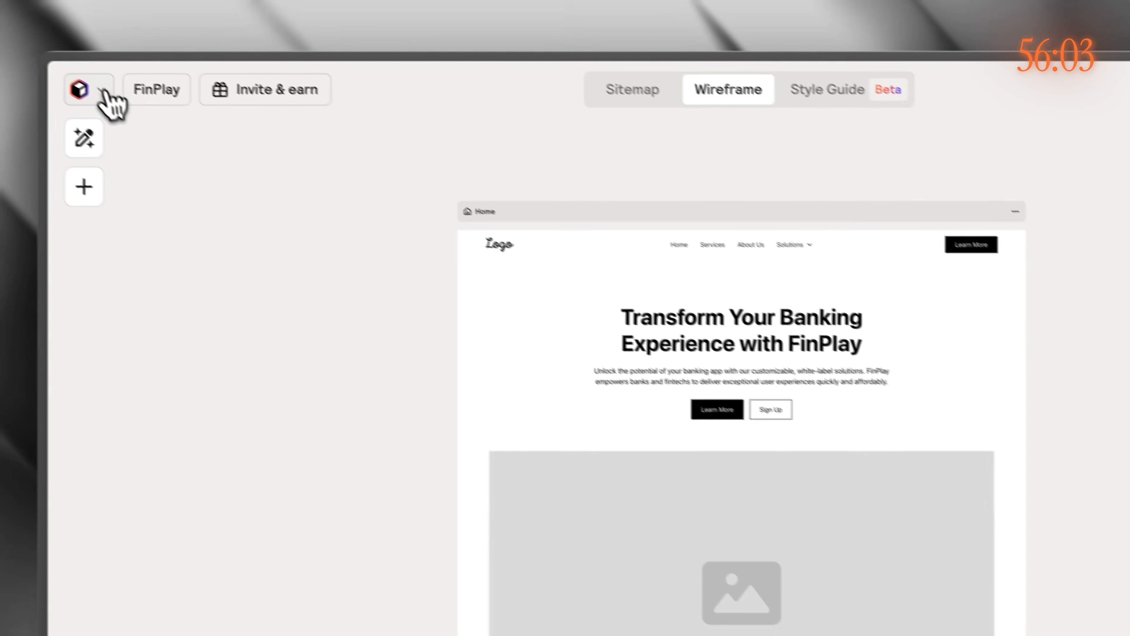
pyautogui.click(105, 95)
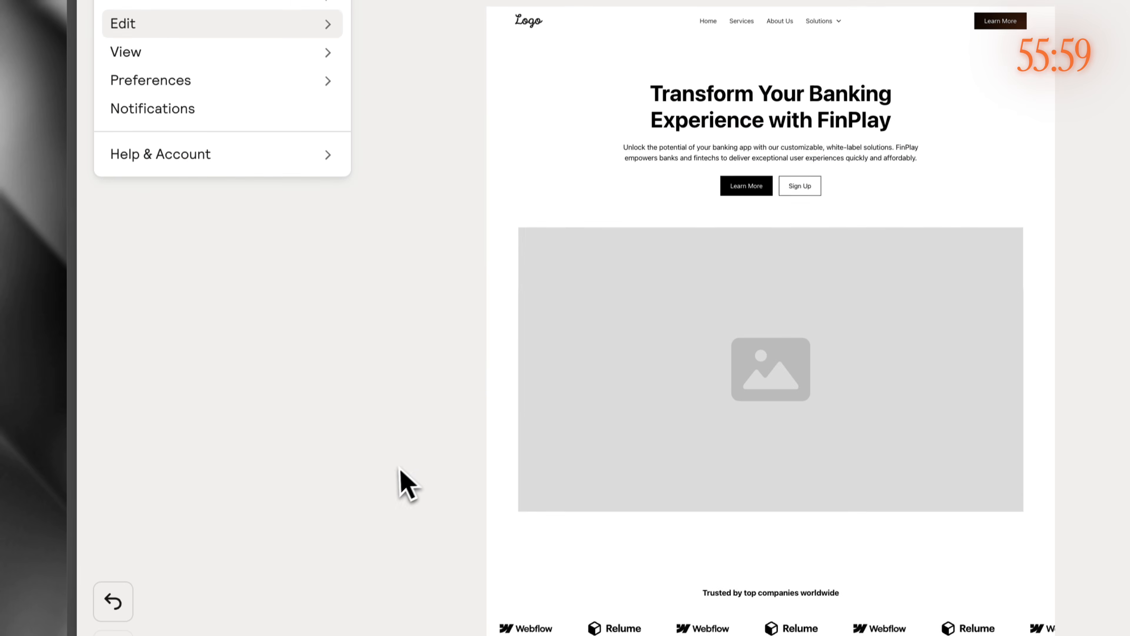
pyautogui.click(399, 468)
pyautogui.moveTo(78, 309)
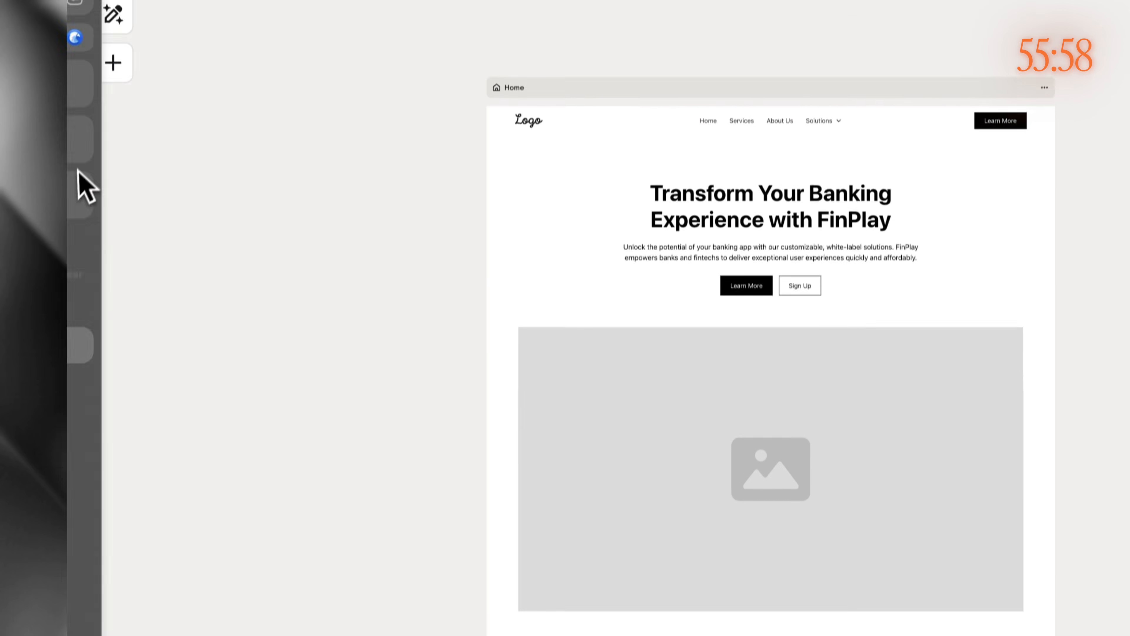
# Step: Open the Feature Sections category of the Webflow Library and filter it to uncommon components
pyautogui.click(201, 404)
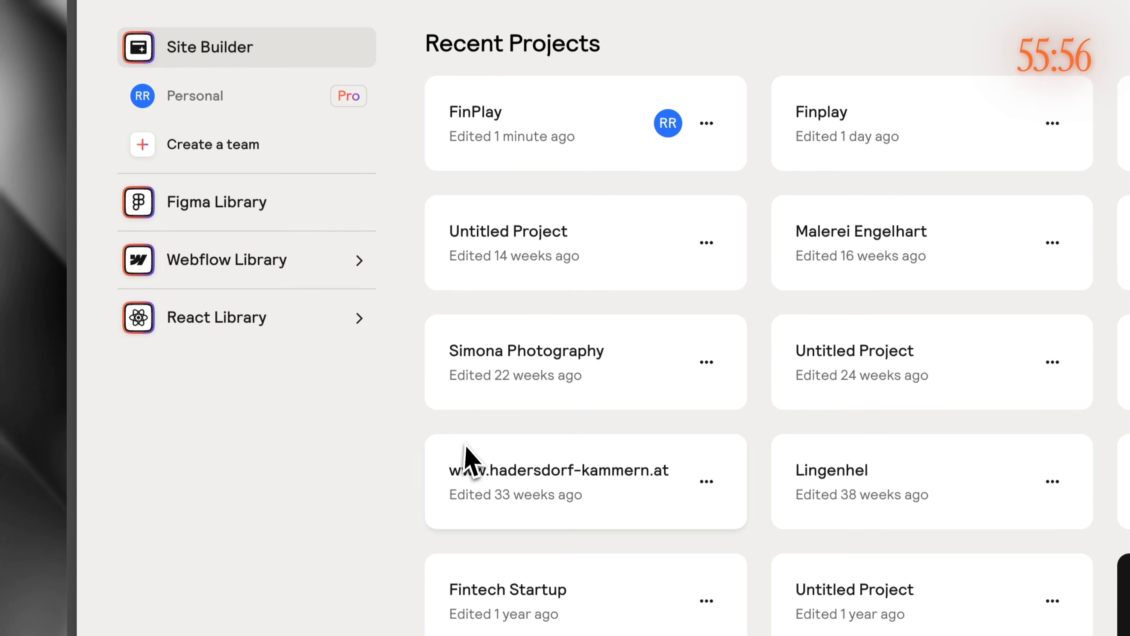
pyautogui.click(285, 253)
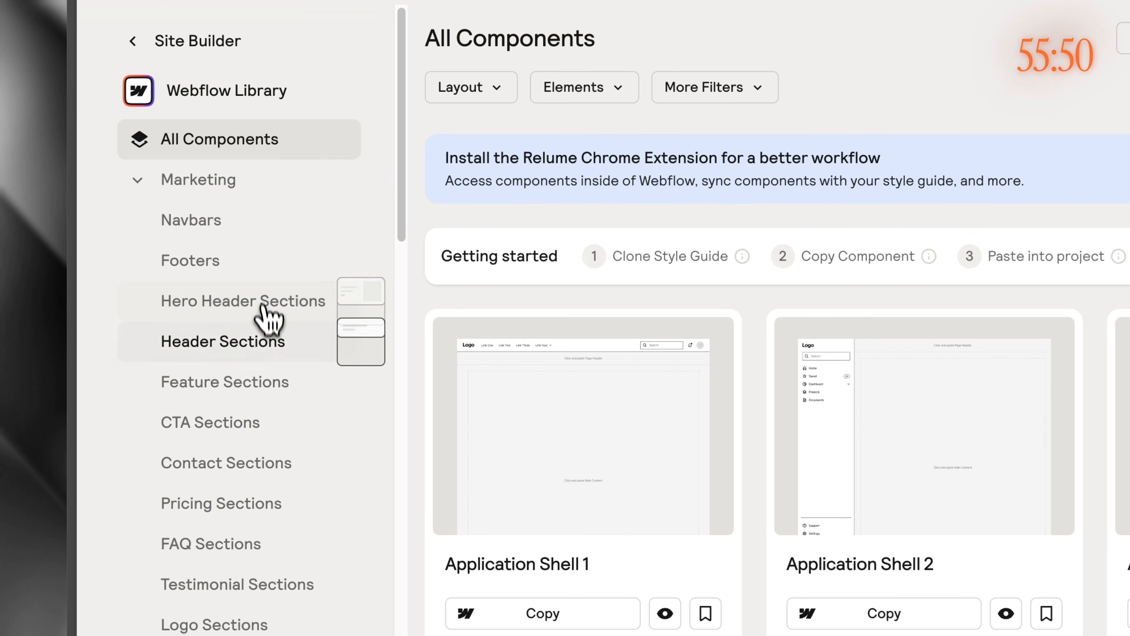
pyautogui.click(268, 397)
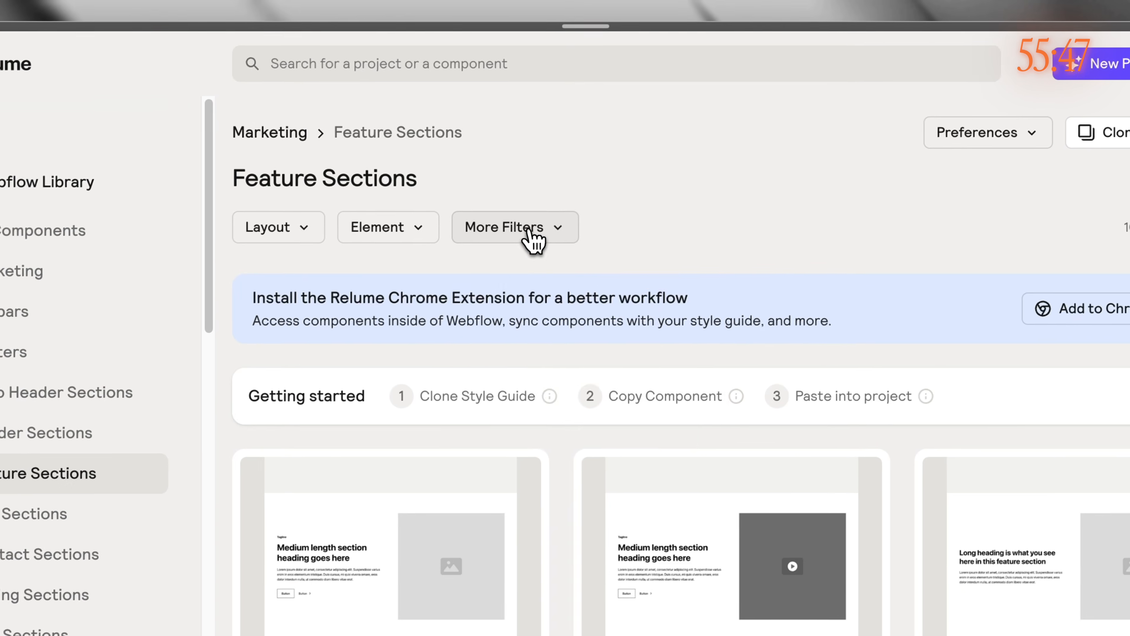
pyautogui.click(725, 144)
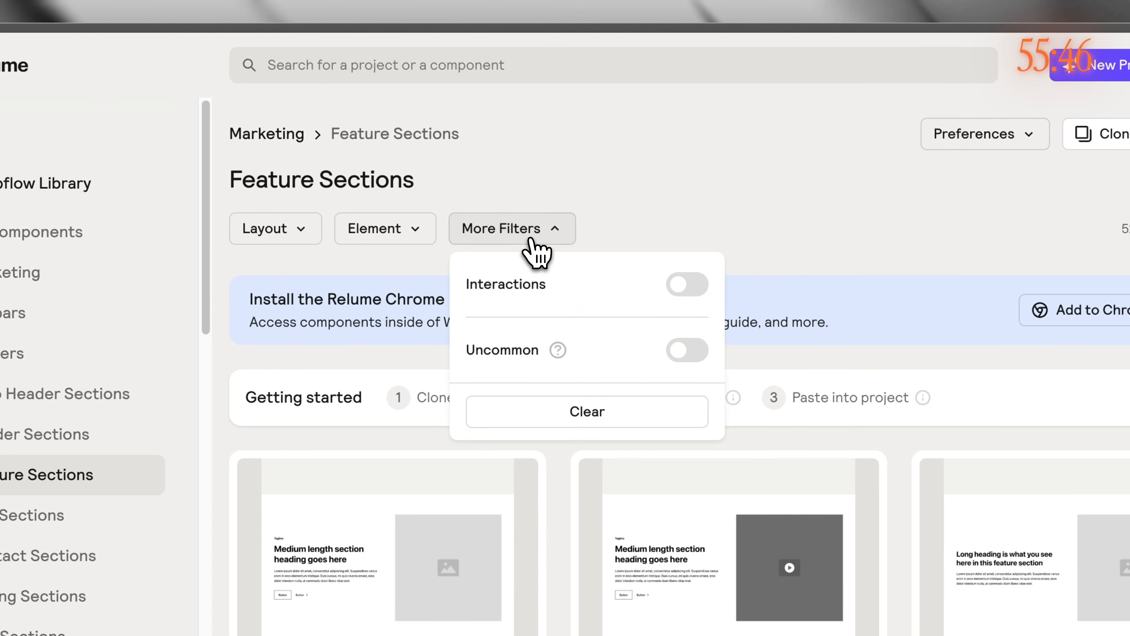
pyautogui.click(682, 354)
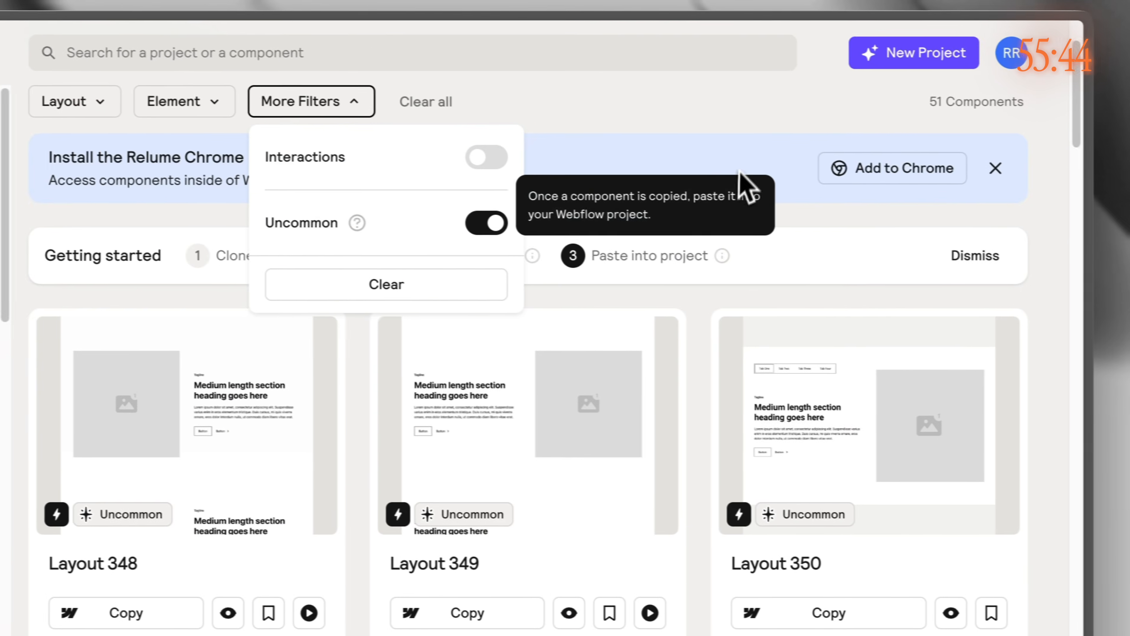
# Step: Examine the uncommon feature section layouts for a distinctive alternative, down to the large-text Layout 484
pyautogui.click(951, 175)
pyautogui.scroll(-9, 801, 396)
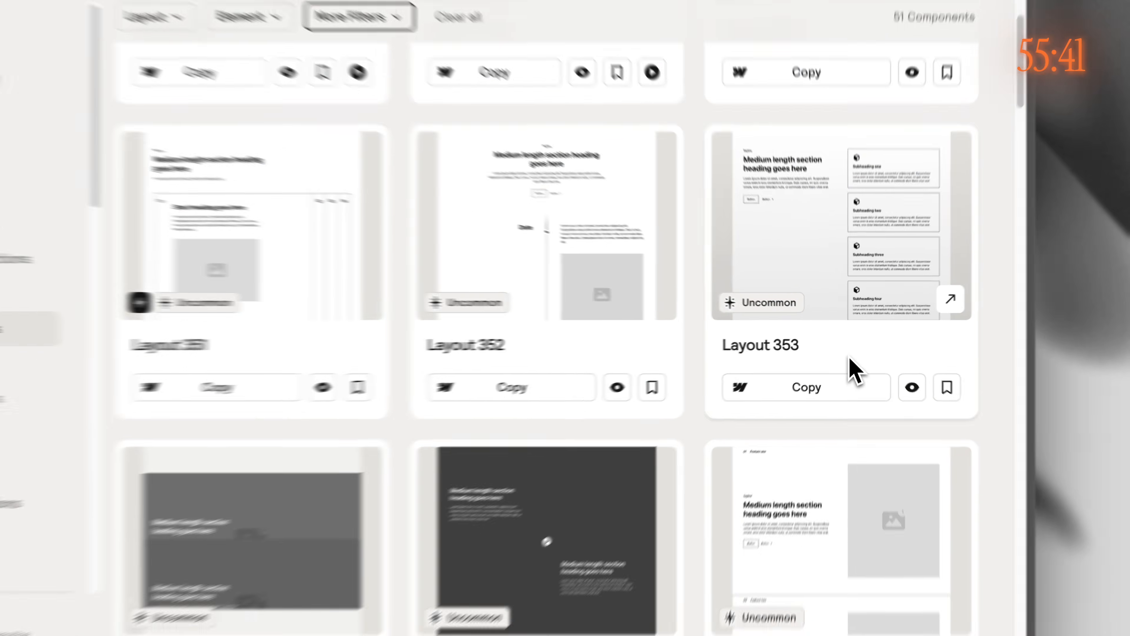
pyautogui.scroll(-5, 855, 352)
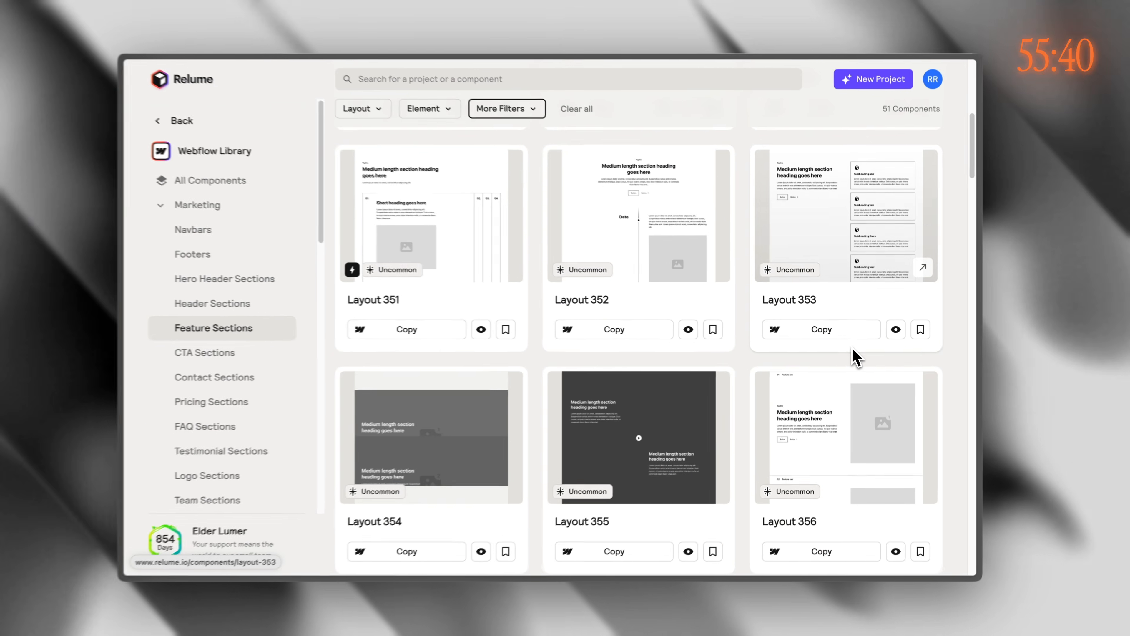
pyautogui.scroll(-7, 851, 345)
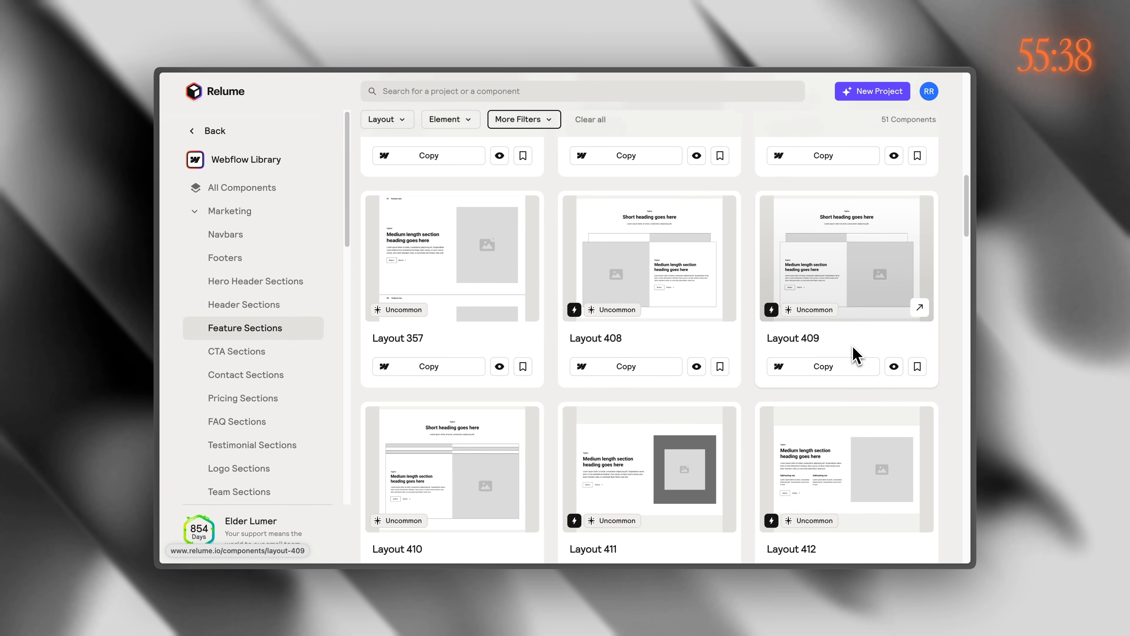
pyautogui.scroll(-6, 852, 347)
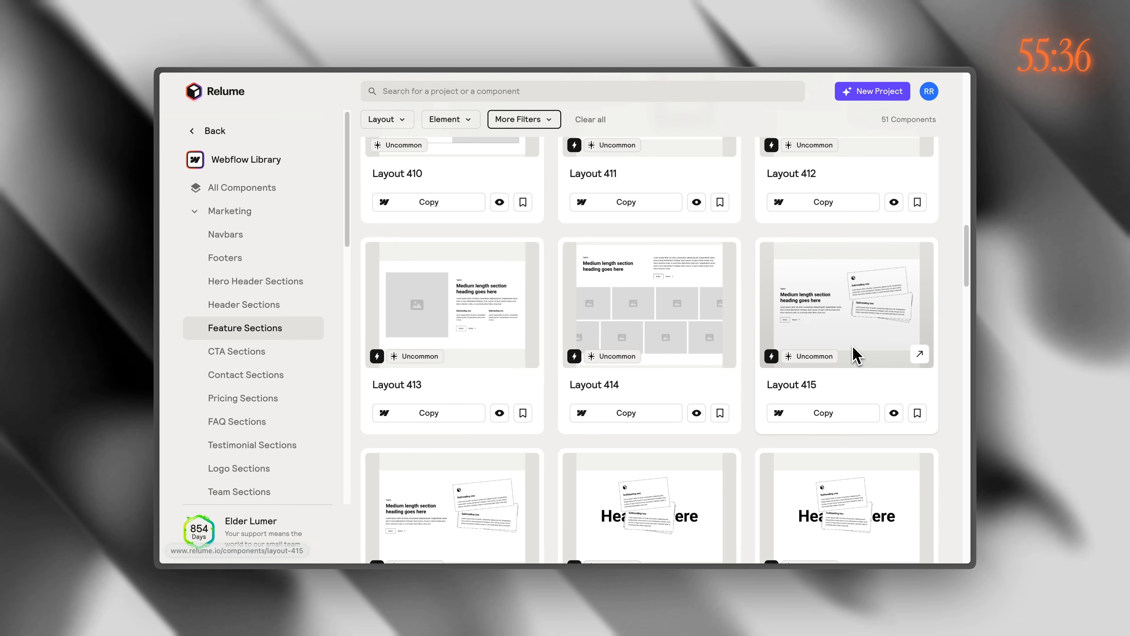
pyautogui.scroll(-9, 854, 347)
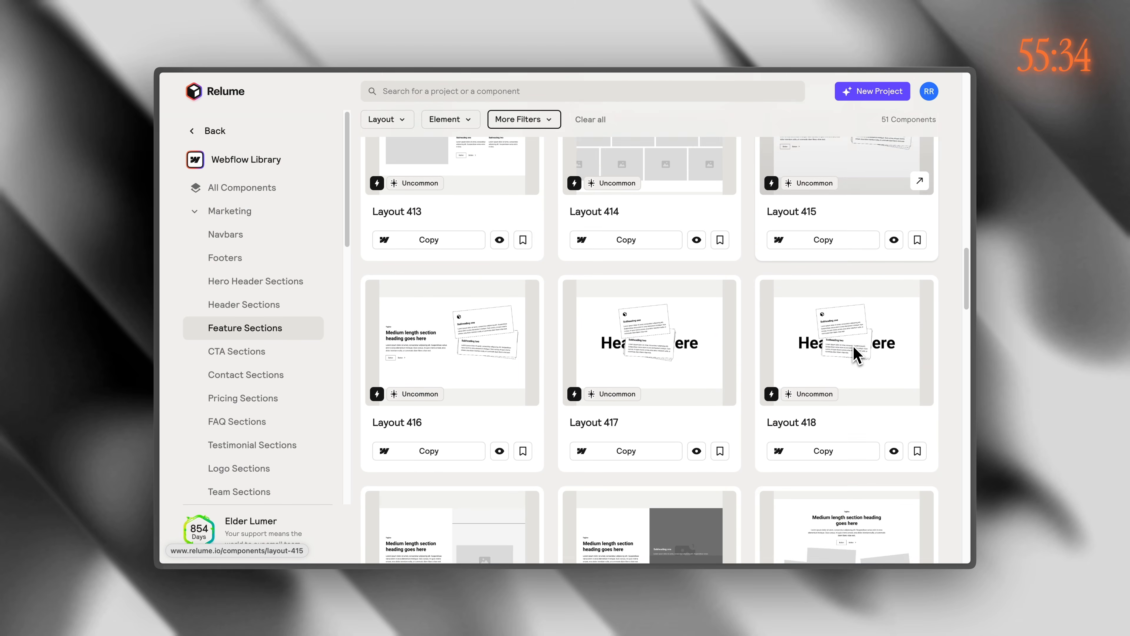
pyautogui.scroll(-6, 853, 352)
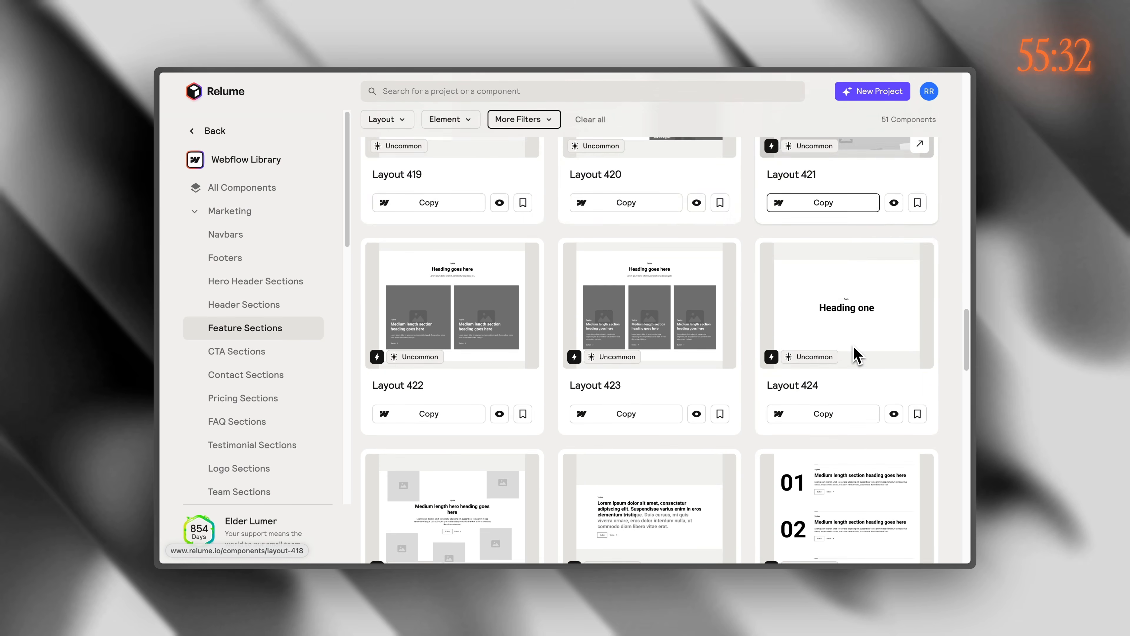
pyautogui.scroll(-3, 854, 348)
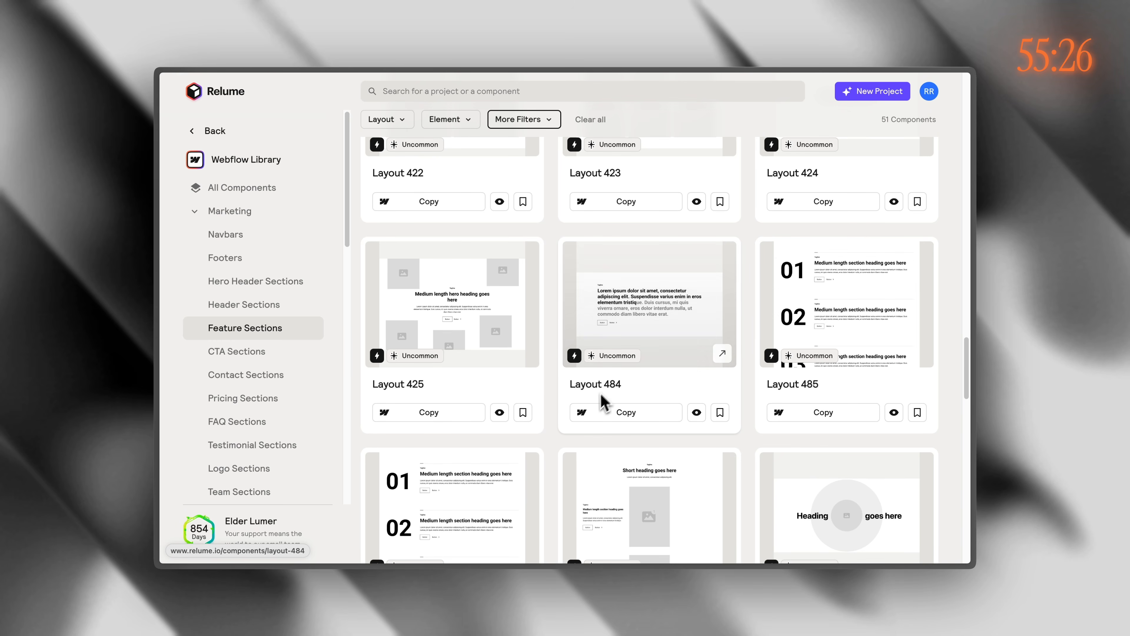
# Step: Return to the FinPlay wireframe and replace the Feature Section's component below the logo list with Layout 484
pyautogui.moveTo(156, 245)
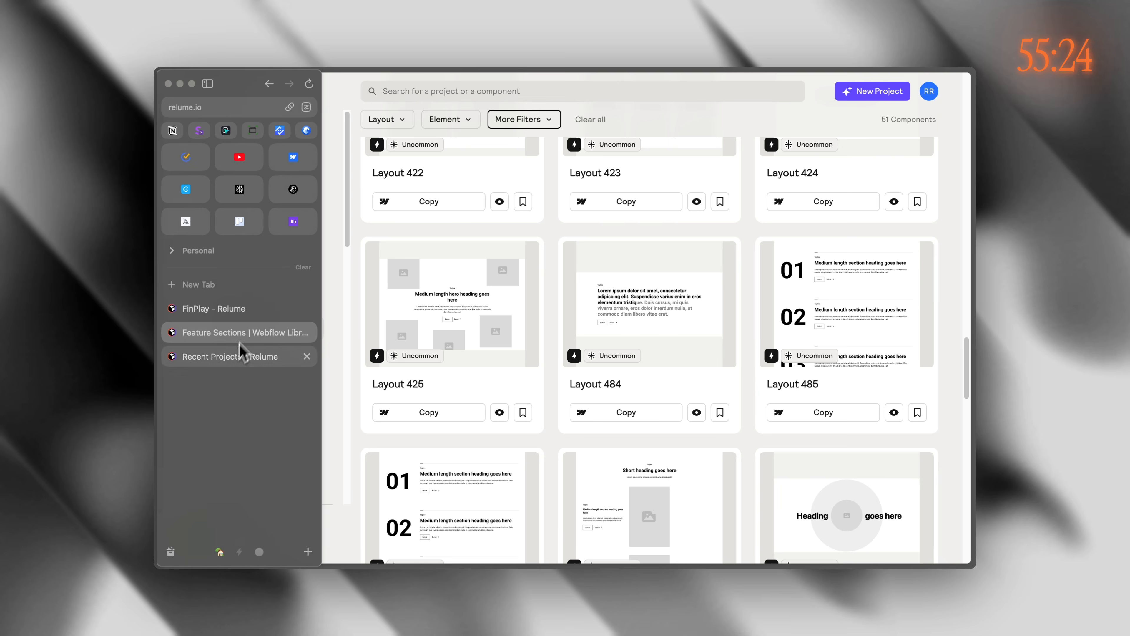
pyautogui.click(238, 309)
pyautogui.scroll(-10, 622, 388)
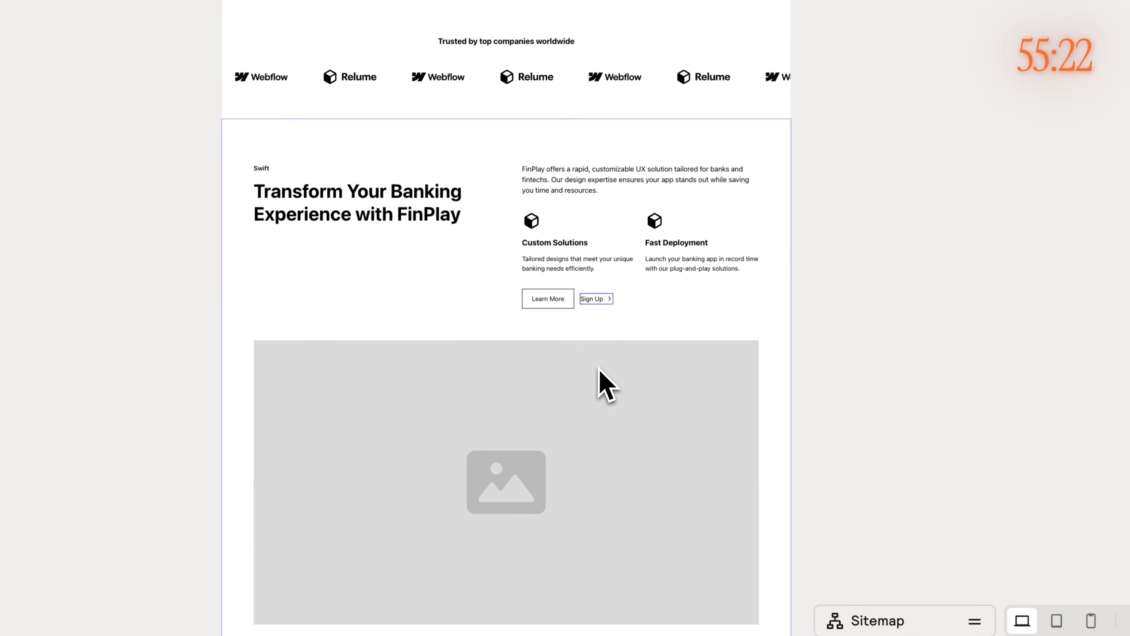
pyautogui.scroll(-3, 501, 262)
pyautogui.click(497, 292)
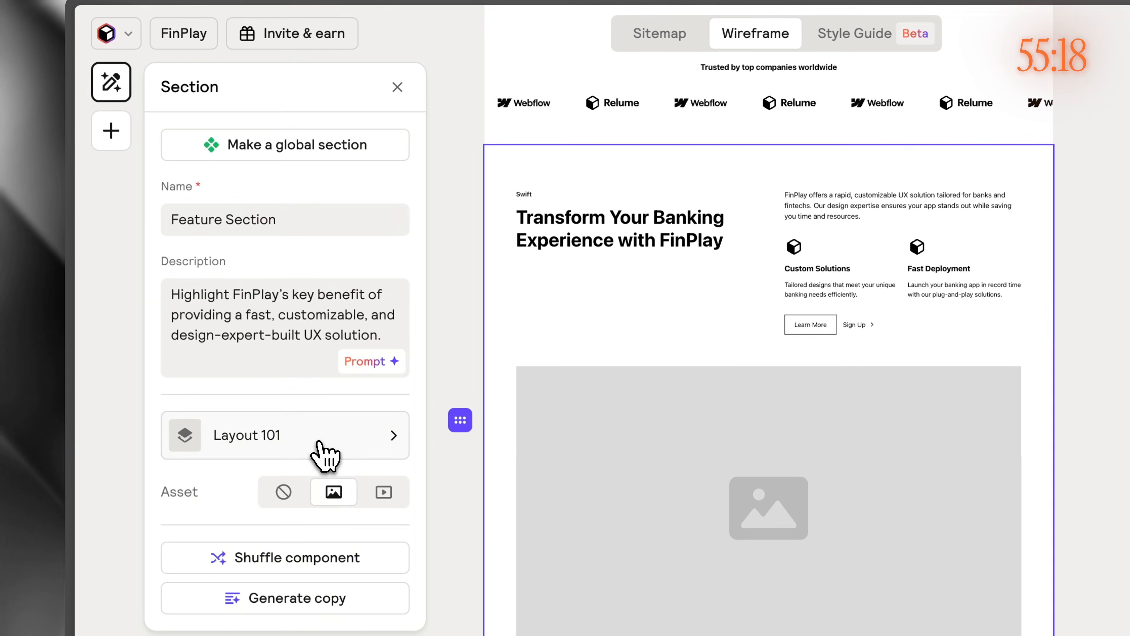
pyautogui.click(325, 454)
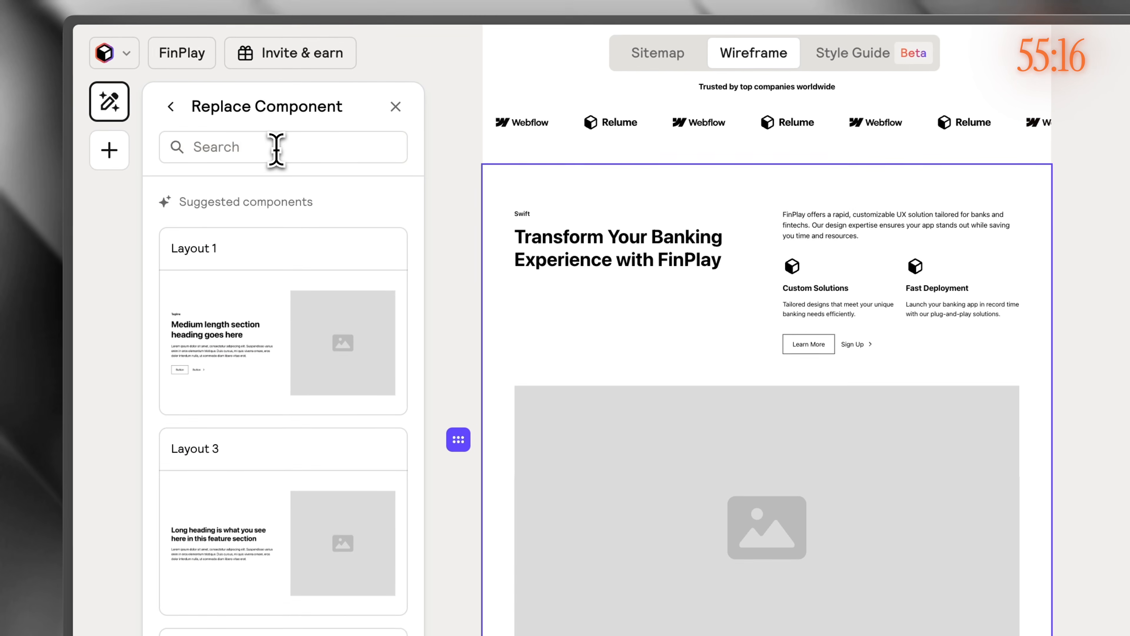
pyautogui.click(276, 149)
pyautogui.write('484')
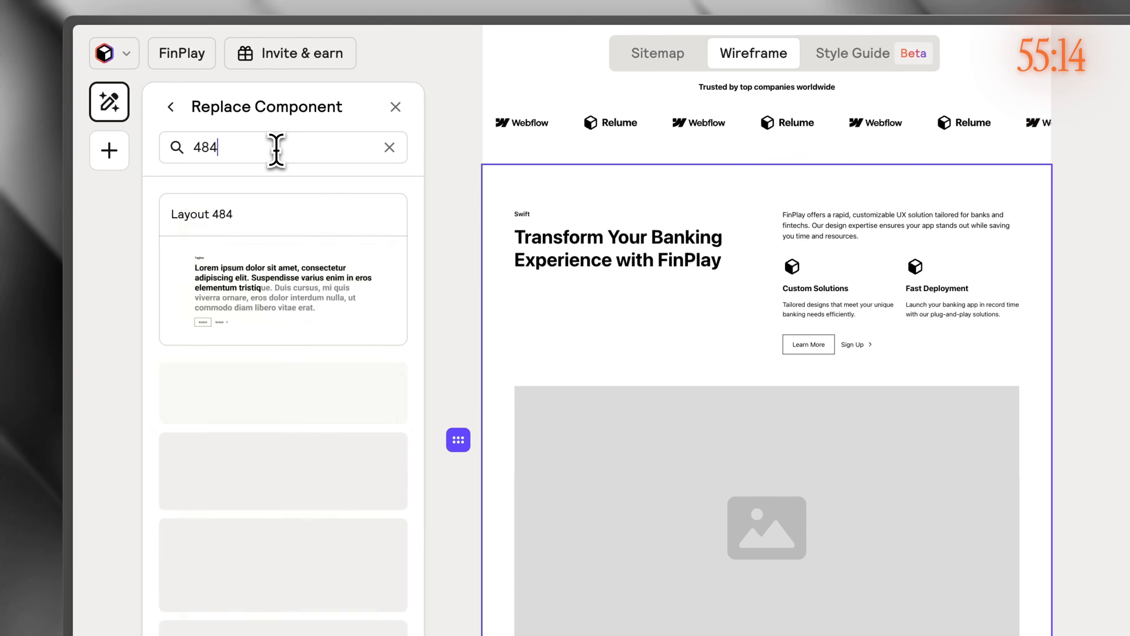
pyautogui.click(296, 218)
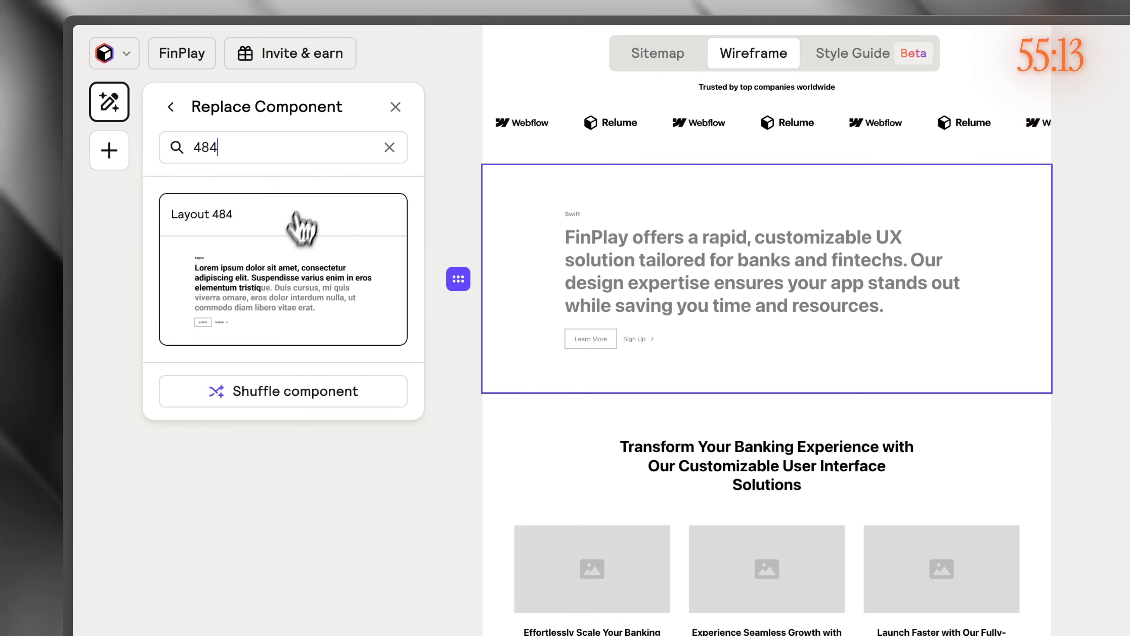
pyautogui.click(261, 308)
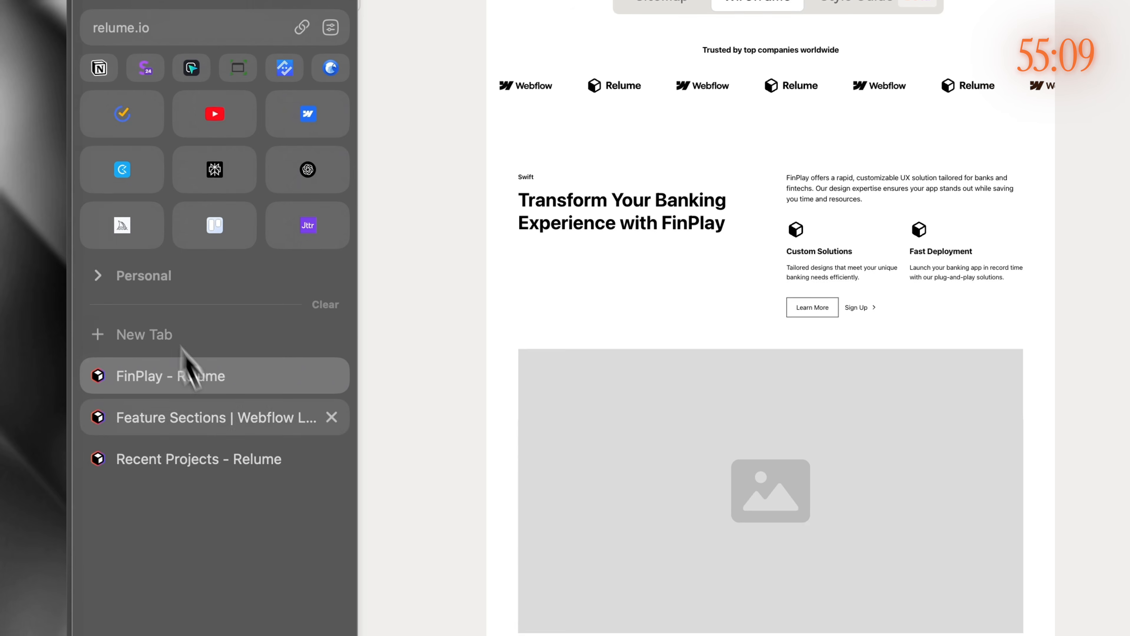
# Step: Preview Layout 484 from the component library and examine how its text reacts to scrolling
pyautogui.click(218, 457)
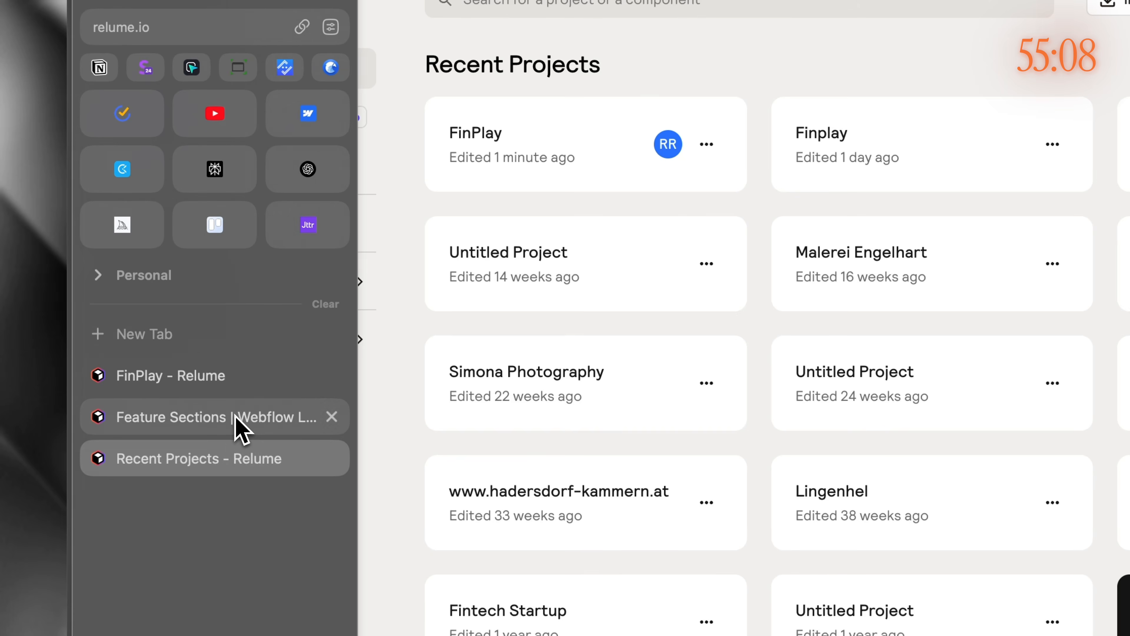
pyautogui.click(254, 428)
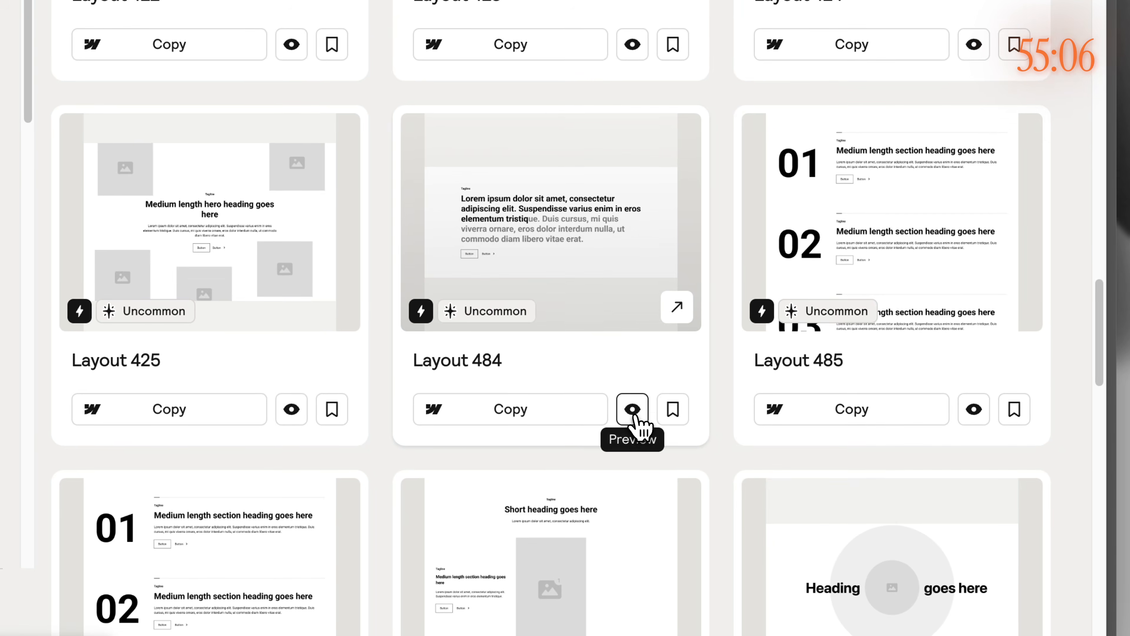
pyautogui.click(714, 440)
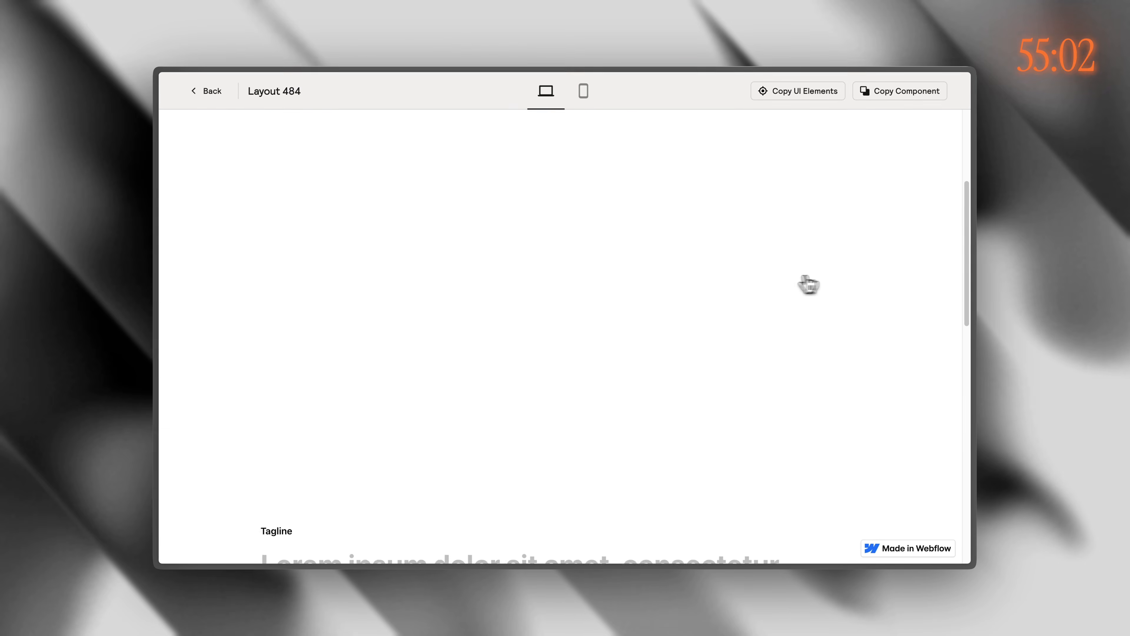
pyautogui.scroll(-10, 734, 300)
pyautogui.scroll(1, 714, 317)
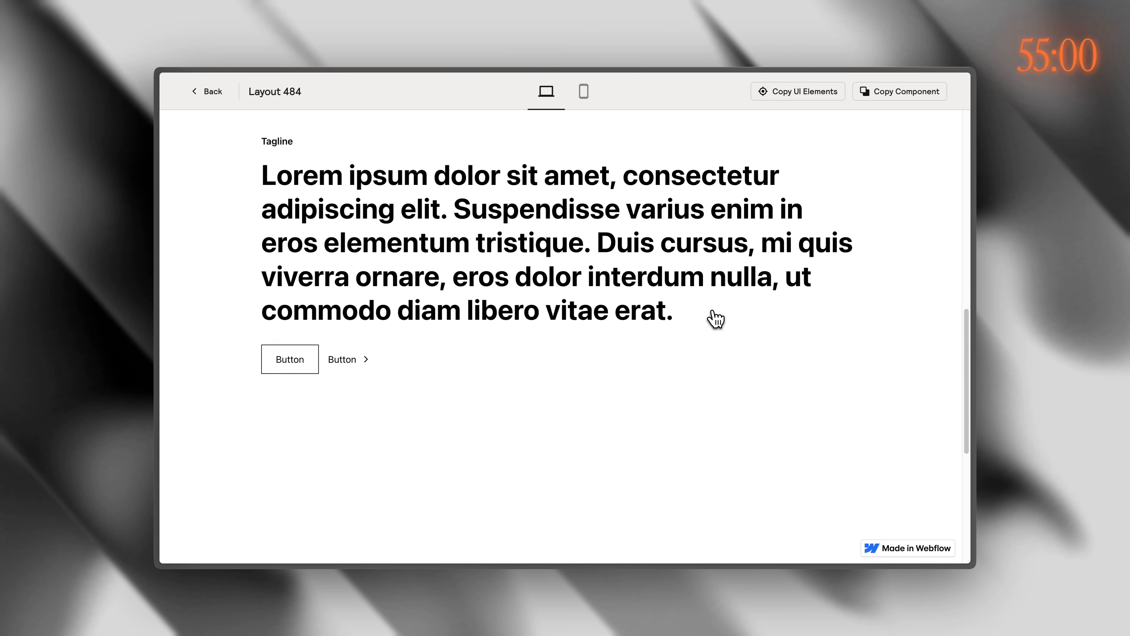
pyautogui.scroll(6, 715, 318)
pyautogui.scroll(-3, 715, 317)
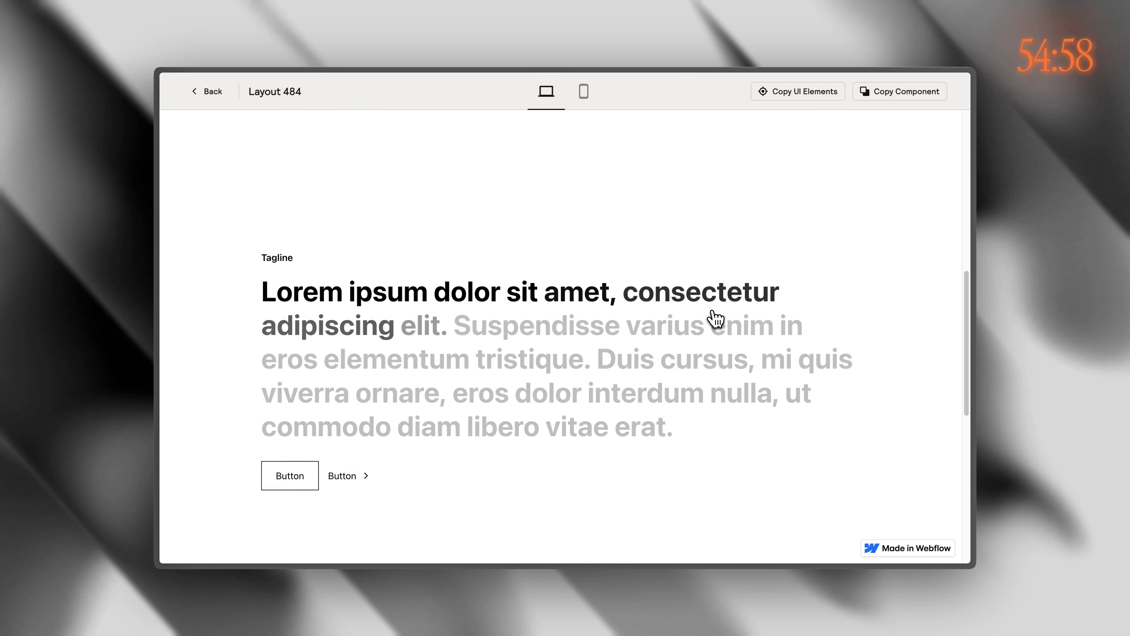
pyautogui.scroll(-3, 714, 318)
pyautogui.scroll(5, 714, 318)
pyautogui.scroll(-6, 711, 322)
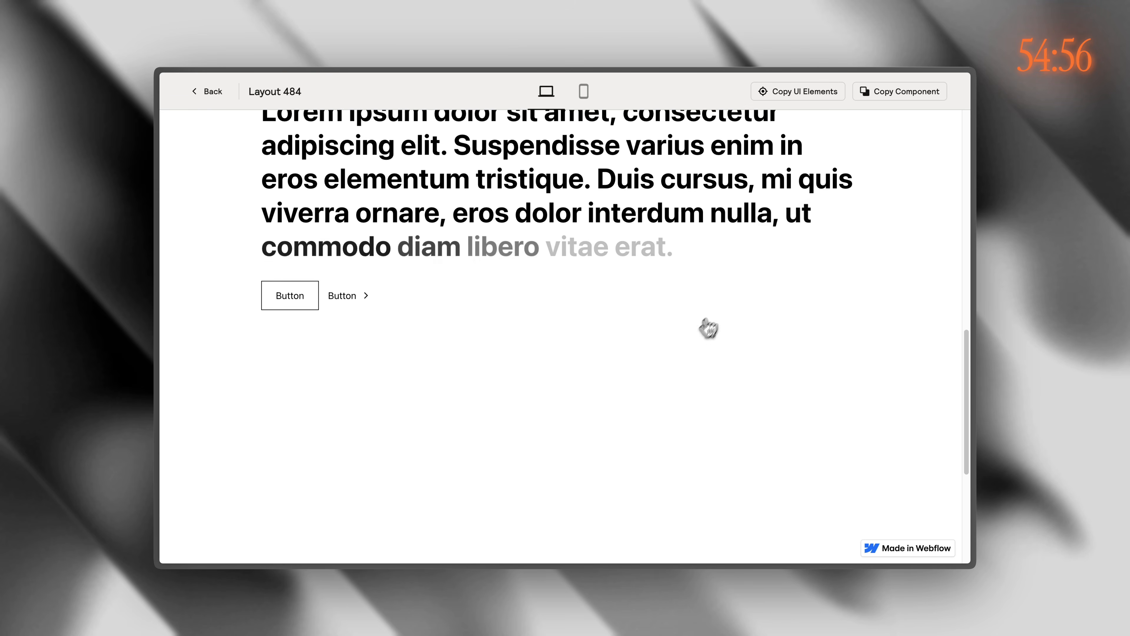
# Step: Back in the FinPlay wireframe, replace the Features List Section's component with a layout of one wide and two narrow image cards
pyautogui.moveTo(146, 240)
pyautogui.click(205, 309)
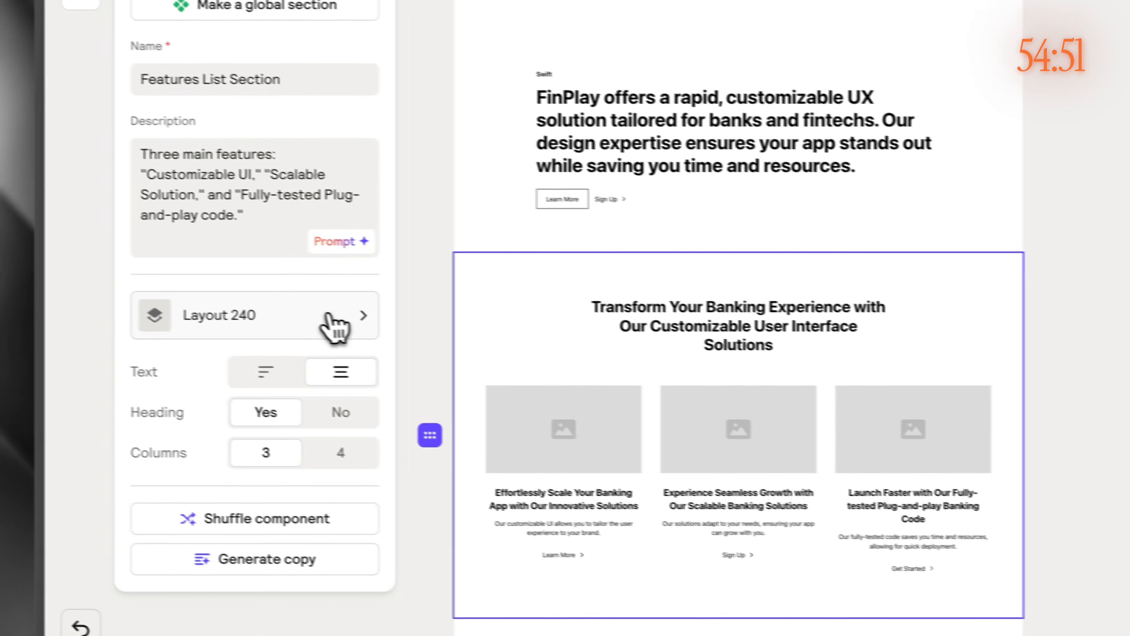
pyautogui.click(21, 260)
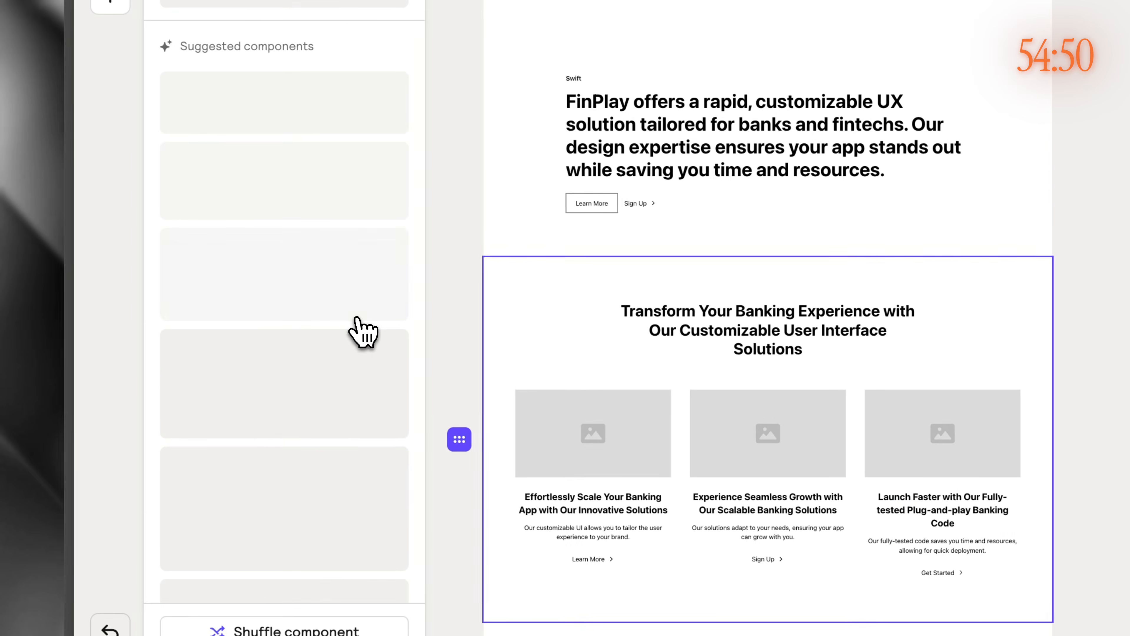
pyautogui.scroll(-10, 365, 329)
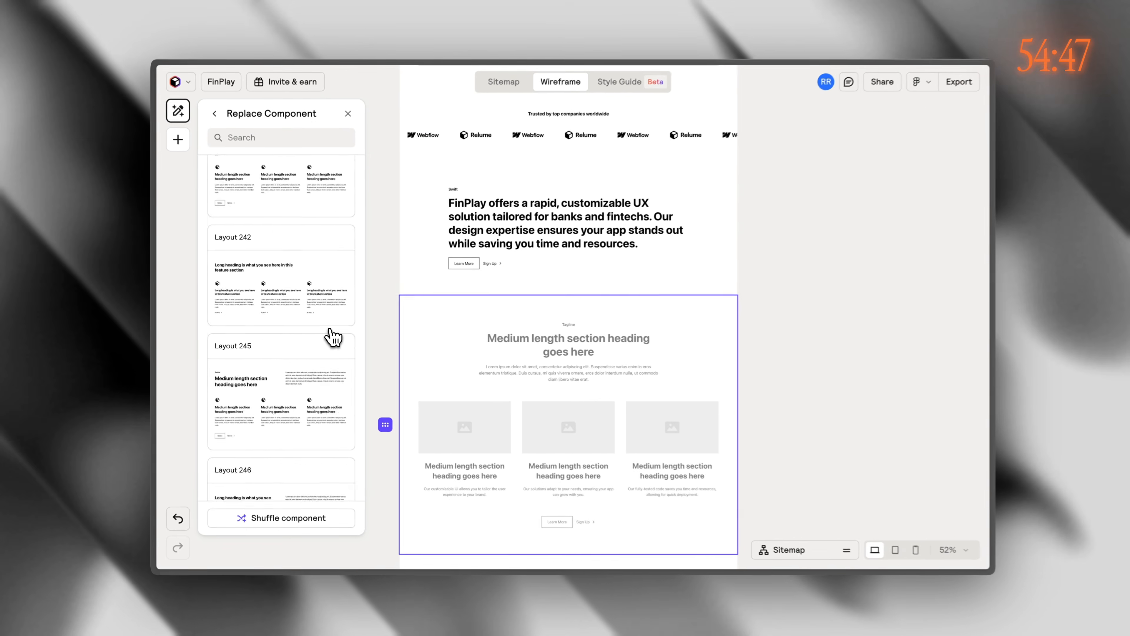
pyautogui.scroll(-10, 333, 337)
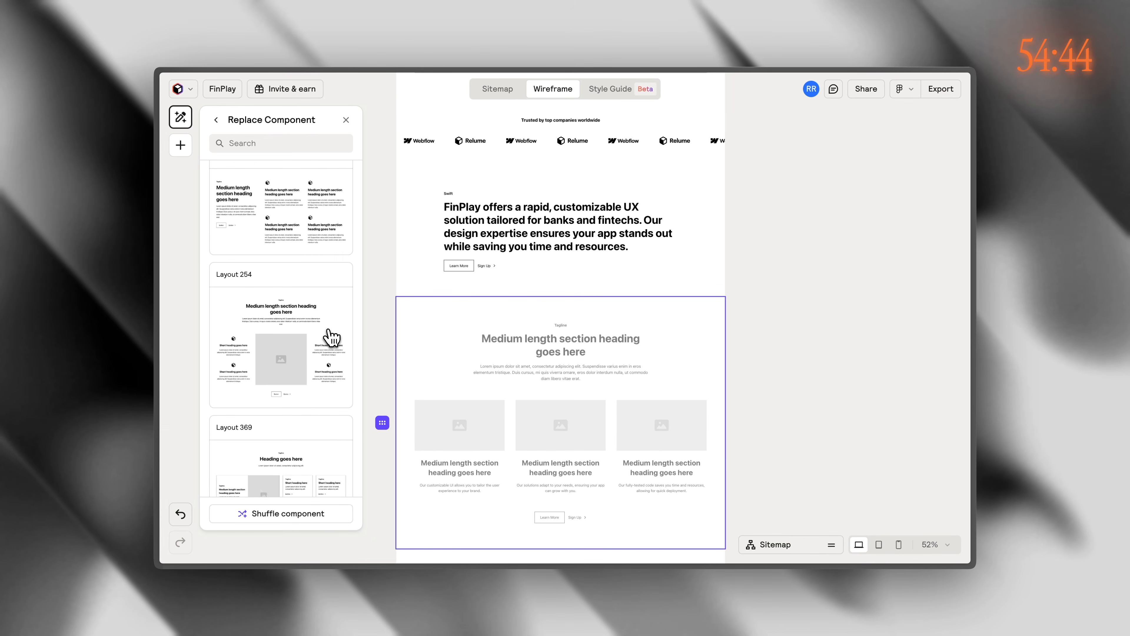
pyautogui.scroll(-12, 307, 314)
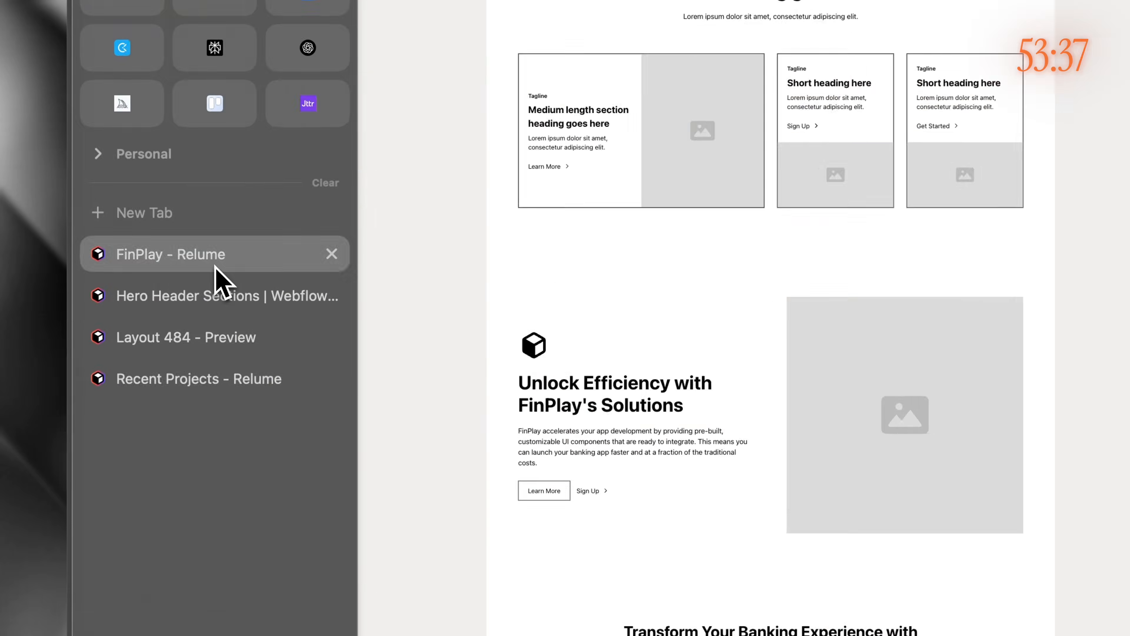
# Step: Delete the three-column tailored UI solutions section and the "Your Journey to Custom Banking Solutions" section below it from the FinPlay wireframe
pyautogui.click(281, 249)
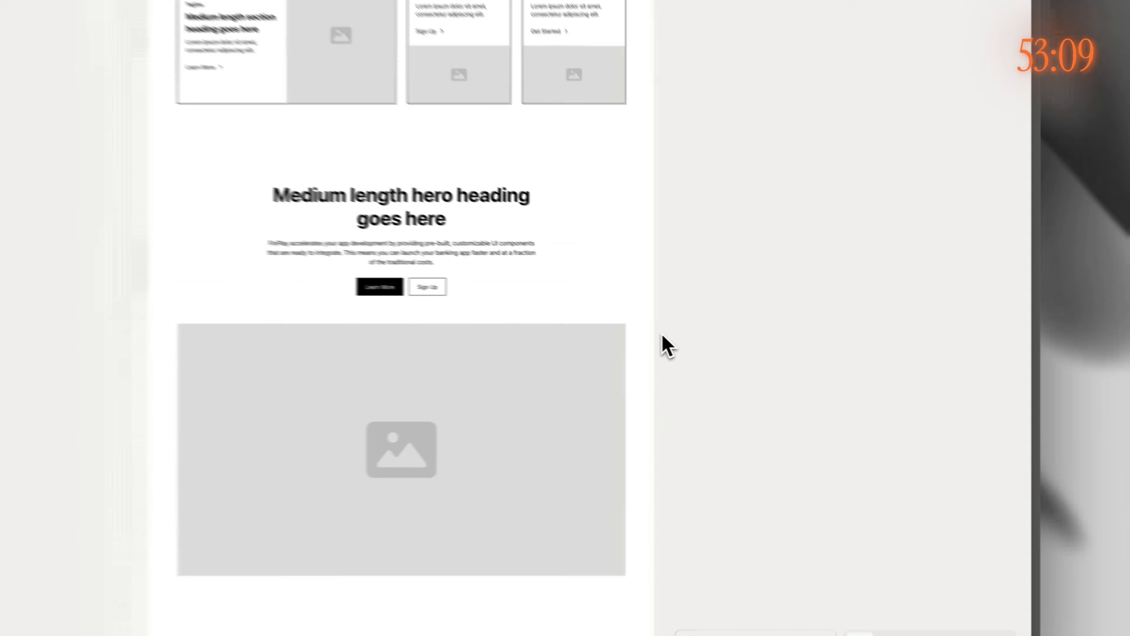
pyautogui.scroll(-6, 730, 345)
pyautogui.click(605, 358)
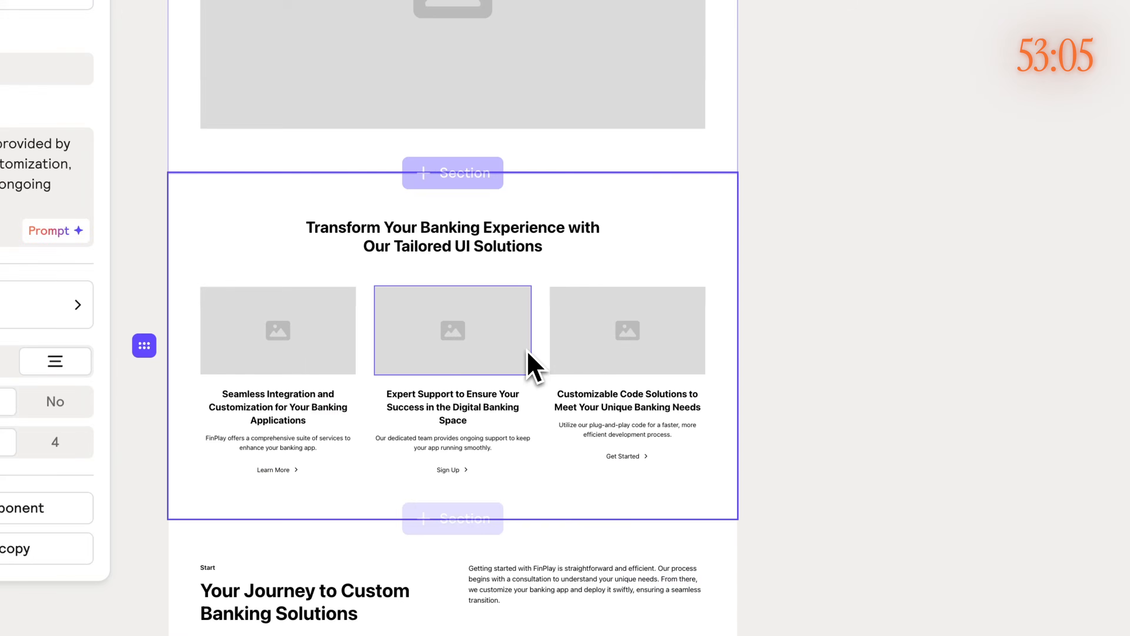
pyautogui.scroll(-1, 623, 356)
pyautogui.press('BackSpace')
# Step: Replace the Testimonial Section's component with Testimonial 18, the grid of bordered review cards
pyautogui.click(680, 236)
pyautogui.click(302, 308)
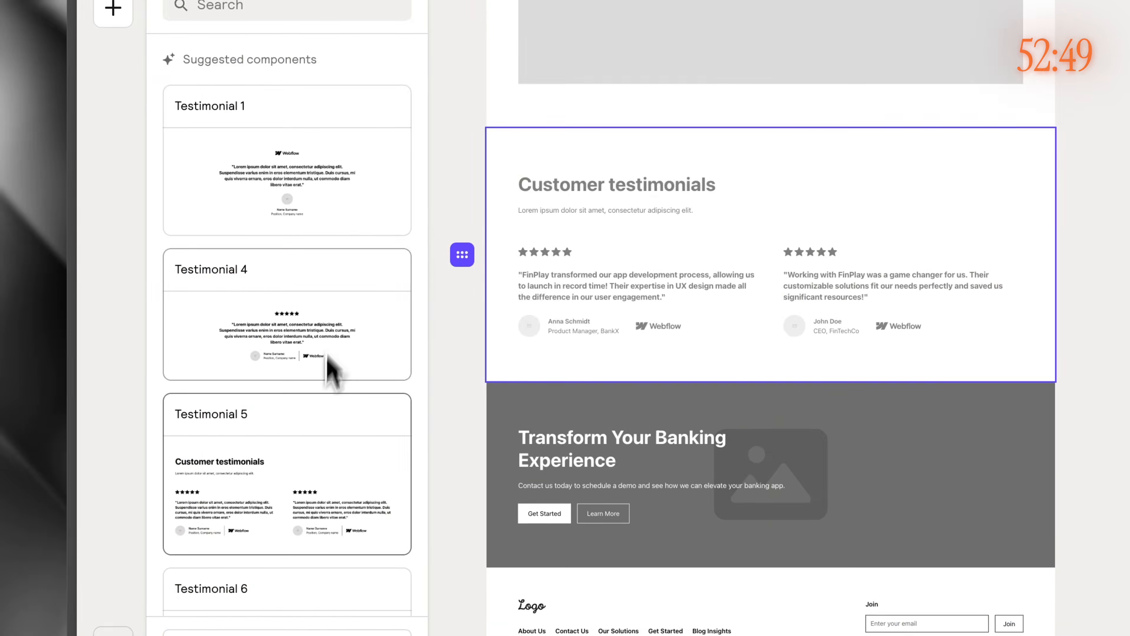
pyautogui.scroll(-8, 313, 392)
pyautogui.click(314, 392)
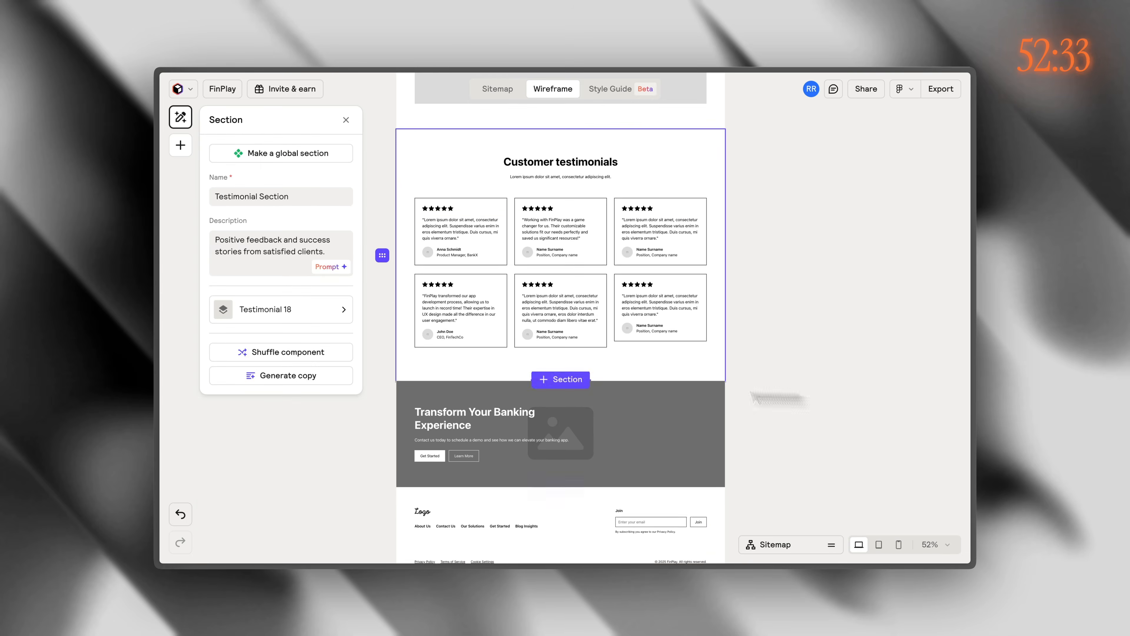
# Step: Replace the "Transform Your Banking Experience" section's component with CTA 51, the centred text in a bordered box
pyautogui.click(314, 409)
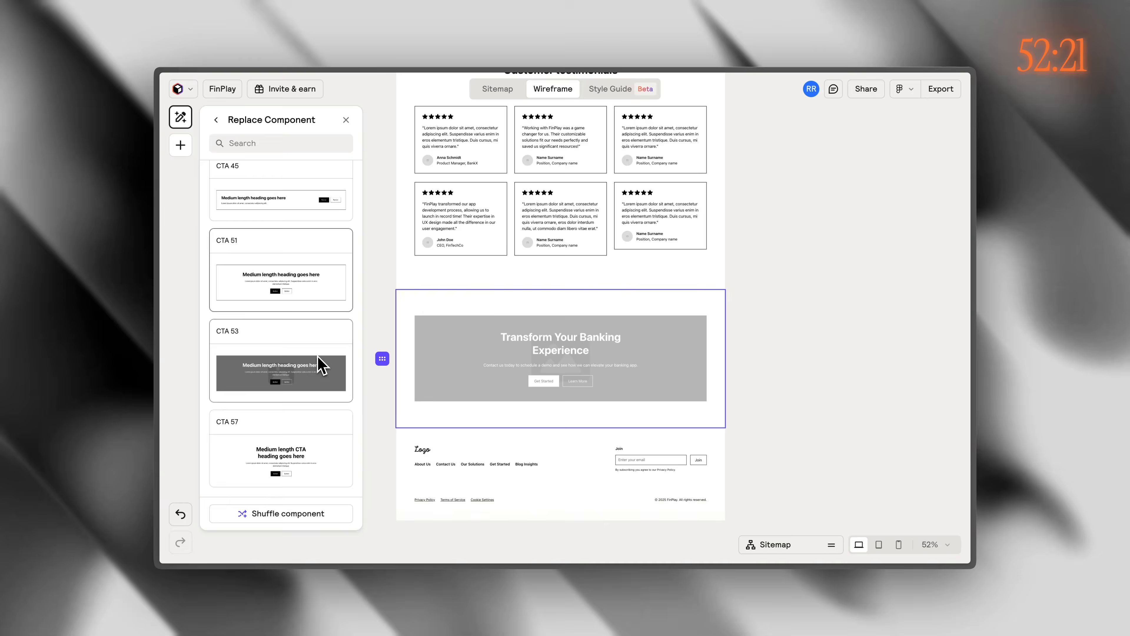
pyautogui.click(316, 287)
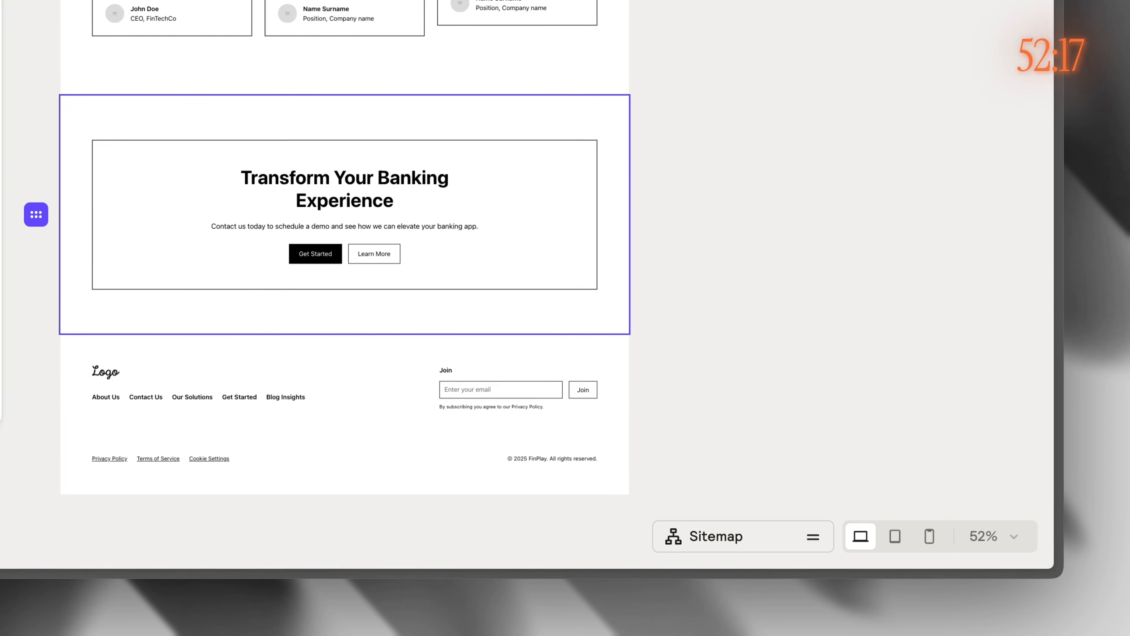
# Step: Replace the footer's component with the variant that has centred page links and social media icons
pyautogui.click(694, 481)
pyautogui.click(296, 292)
pyautogui.click(299, 465)
pyautogui.click(769, 392)
# Step: Review the finished FinPlay wireframe from bottom to top and open the project's style guide
pyautogui.scroll(-1, 769, 392)
pyautogui.scroll(-10, 685, 316)
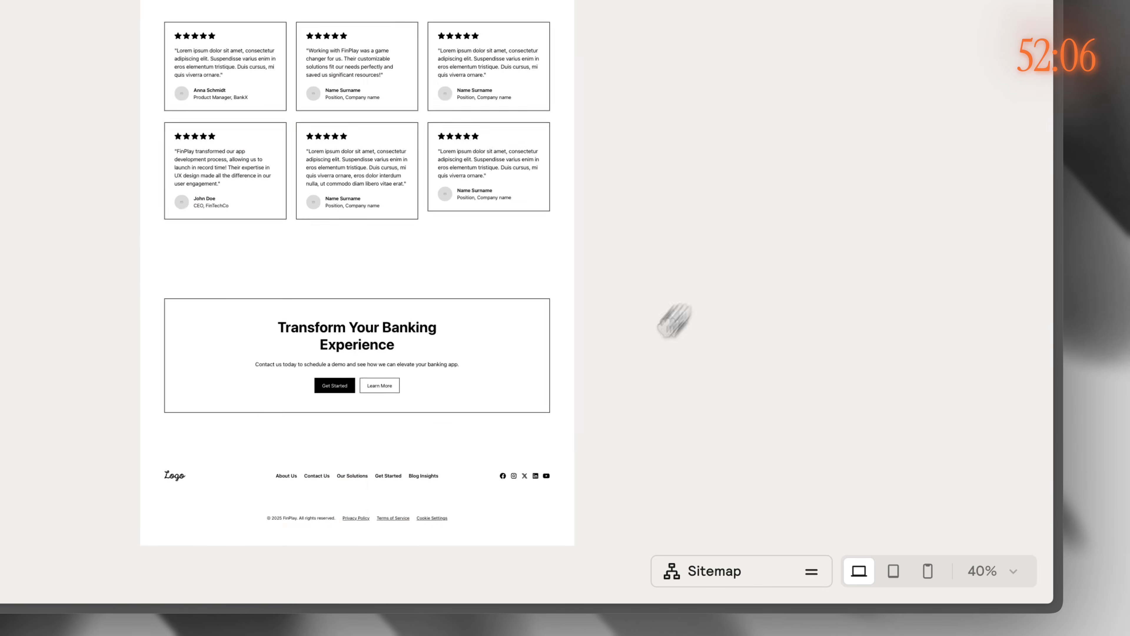
pyautogui.scroll(8, 653, 267)
pyautogui.moveTo(646, 275); pyautogui.dragTo(689, 296)
pyautogui.scroll(-3, 651, 333)
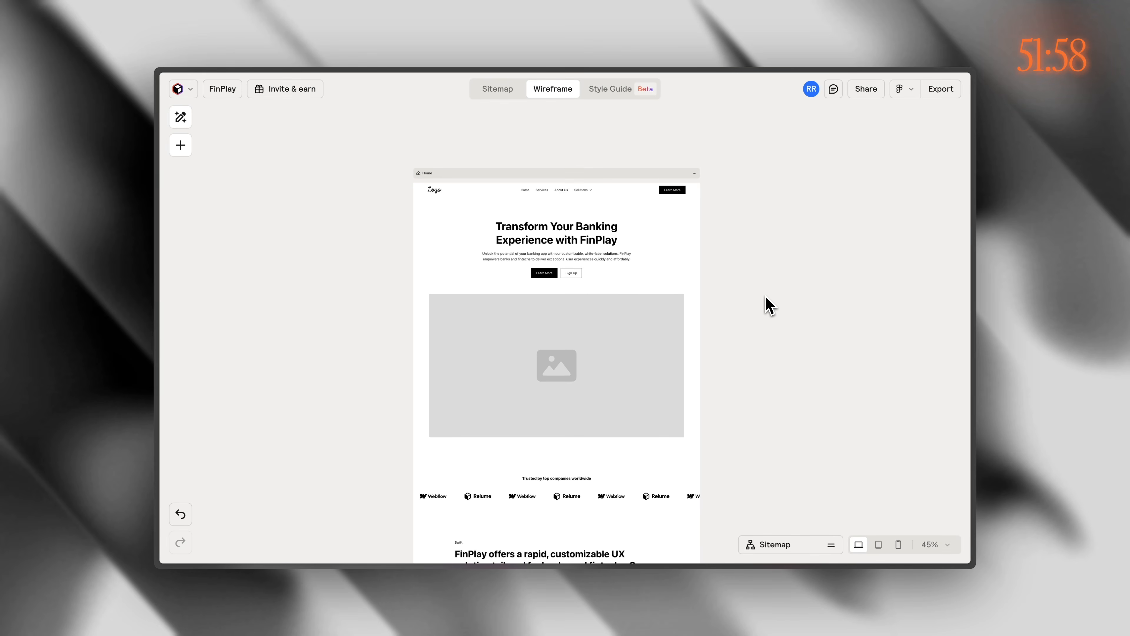
pyautogui.moveTo(727, 333); pyautogui.dragTo(683, 260)
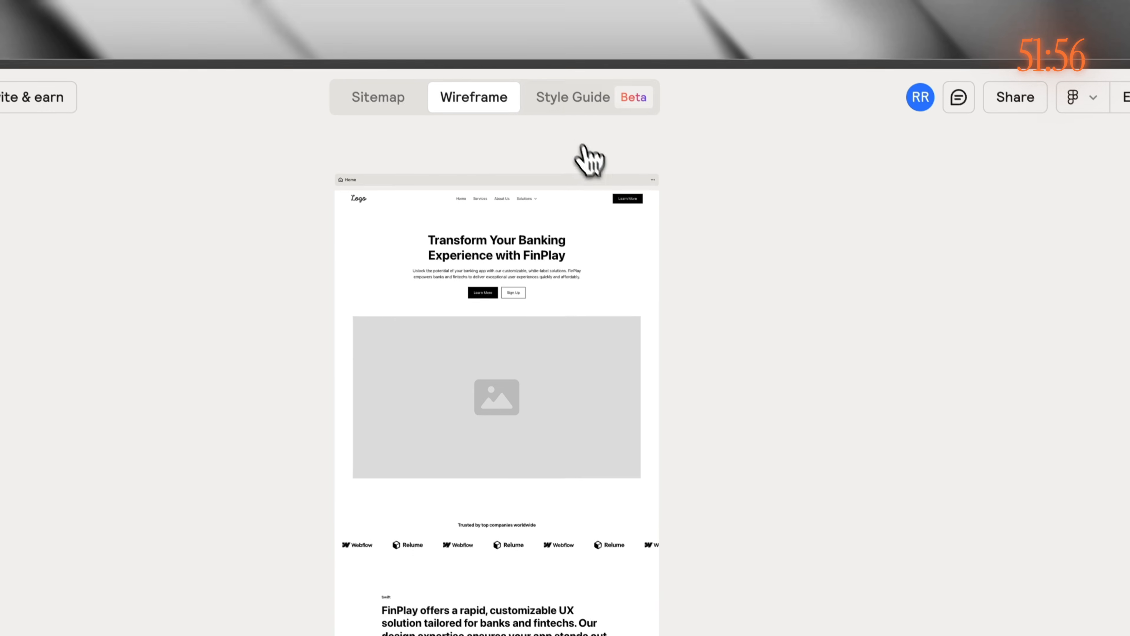
pyautogui.click(605, 108)
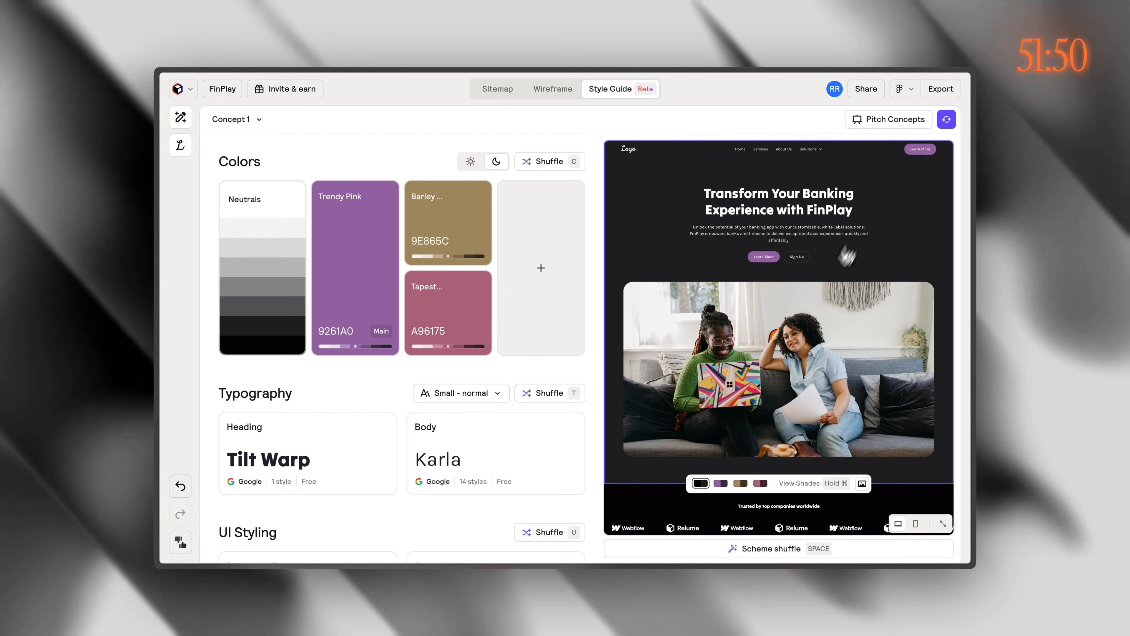
# Step: Change the palette's main colour to the saturated teal 0096AB
pyautogui.click(347, 240)
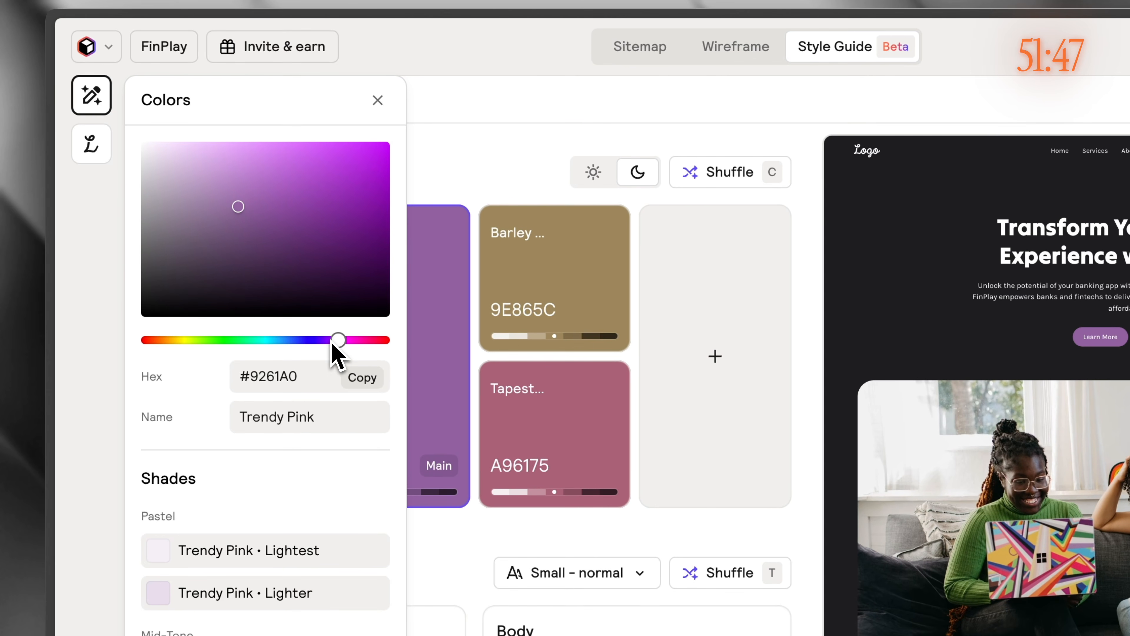
pyautogui.moveTo(333, 344); pyautogui.dragTo(281, 346)
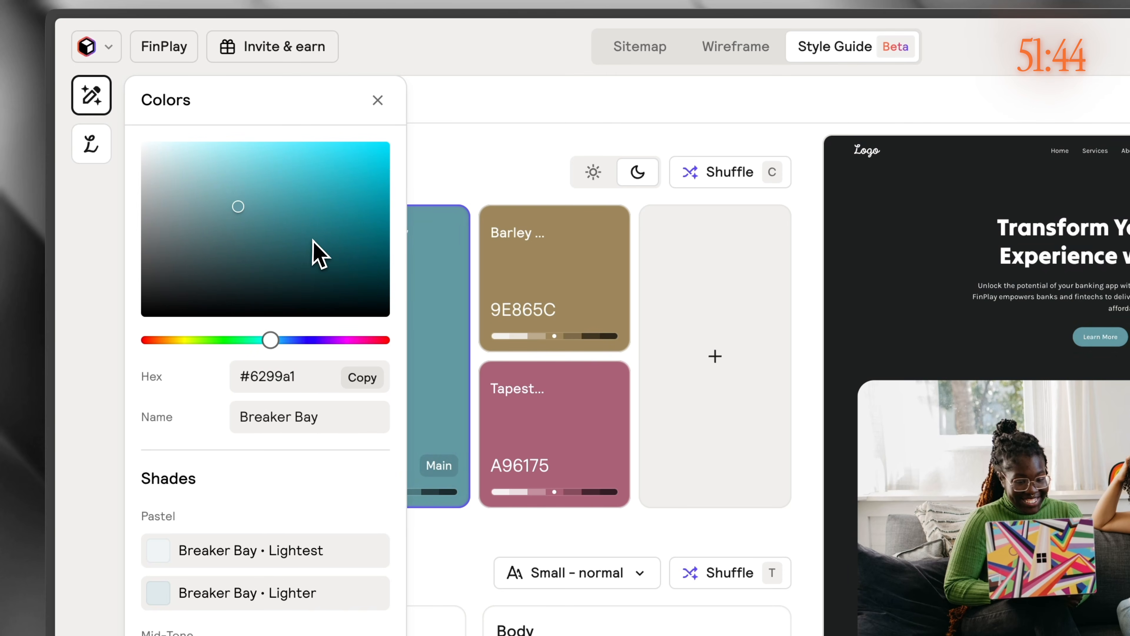
pyautogui.click(423, 206)
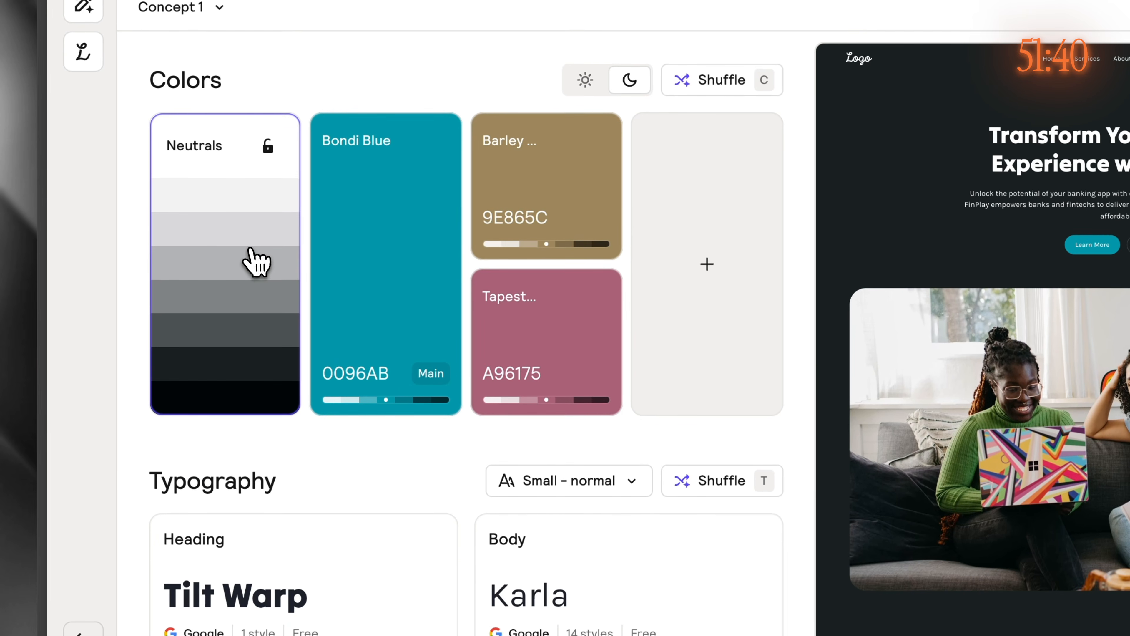
# Step: Check the tint options for the neutrals and add a green colour, 42A704, to the palette
pyautogui.click(255, 262)
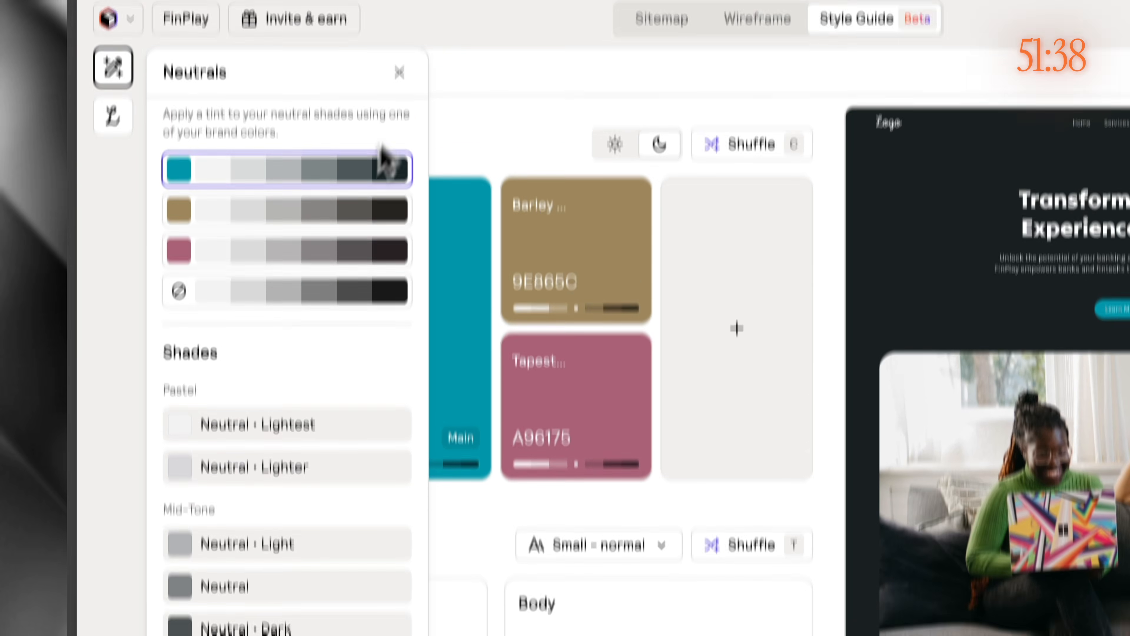
pyautogui.click(399, 71)
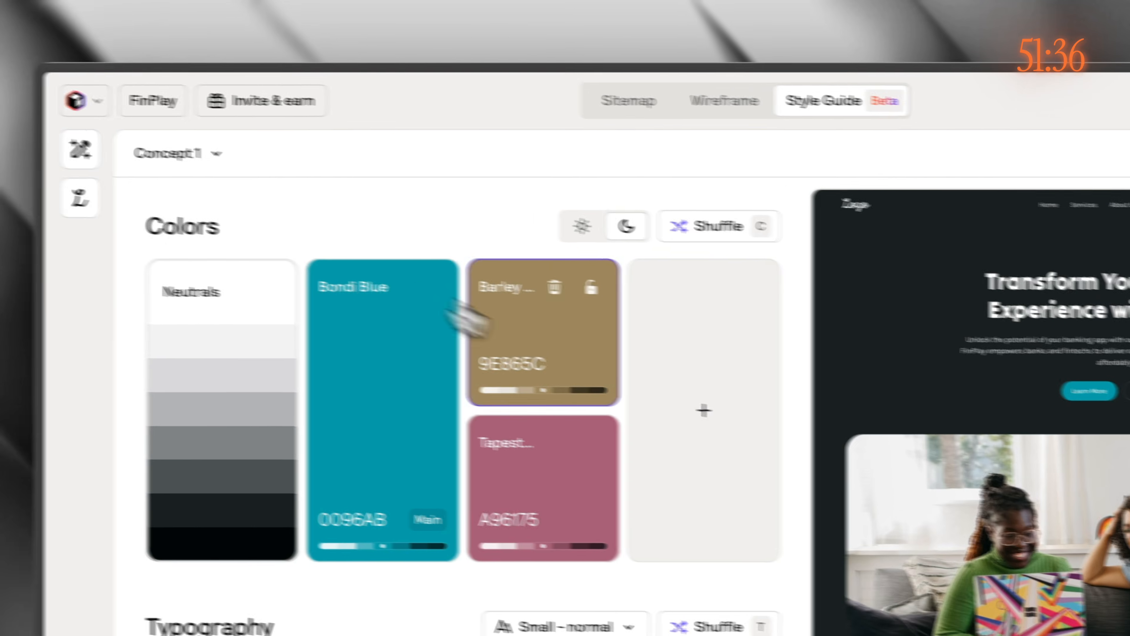
pyautogui.click(671, 408)
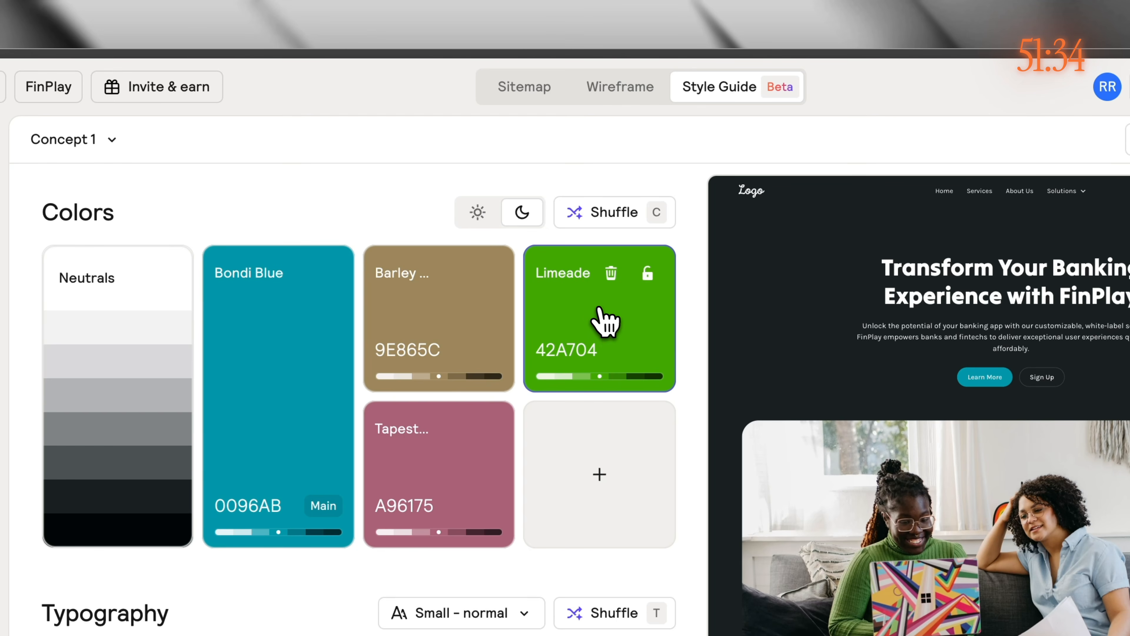
# Step: Compare the light and dark colour modes and leave the concept in light mode
pyautogui.click(478, 215)
pyautogui.click(522, 214)
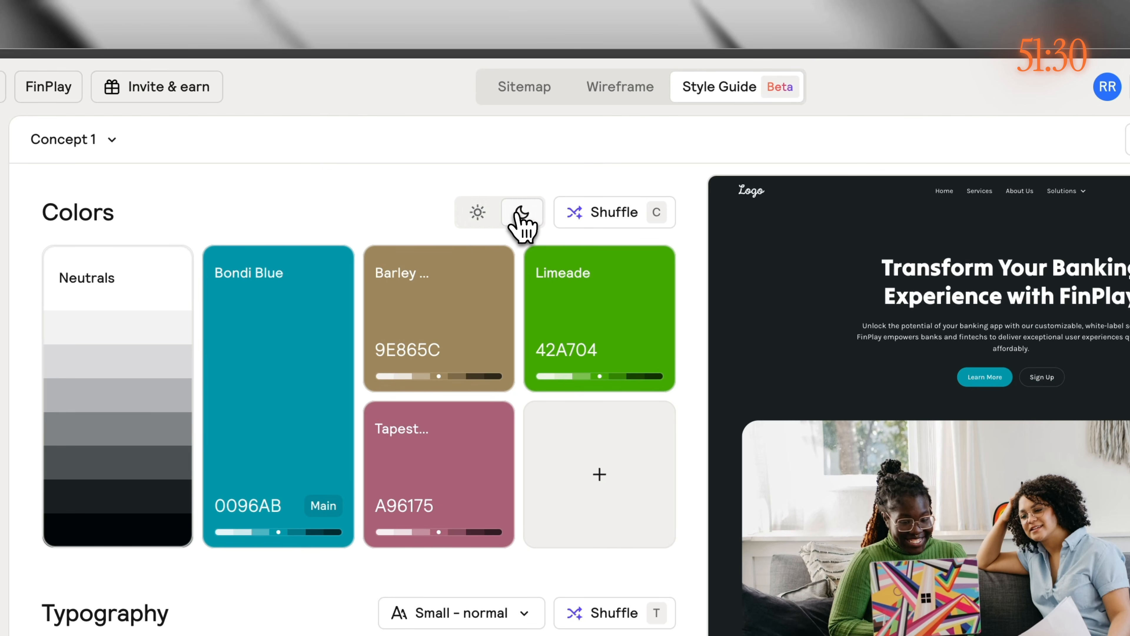
pyautogui.click(477, 219)
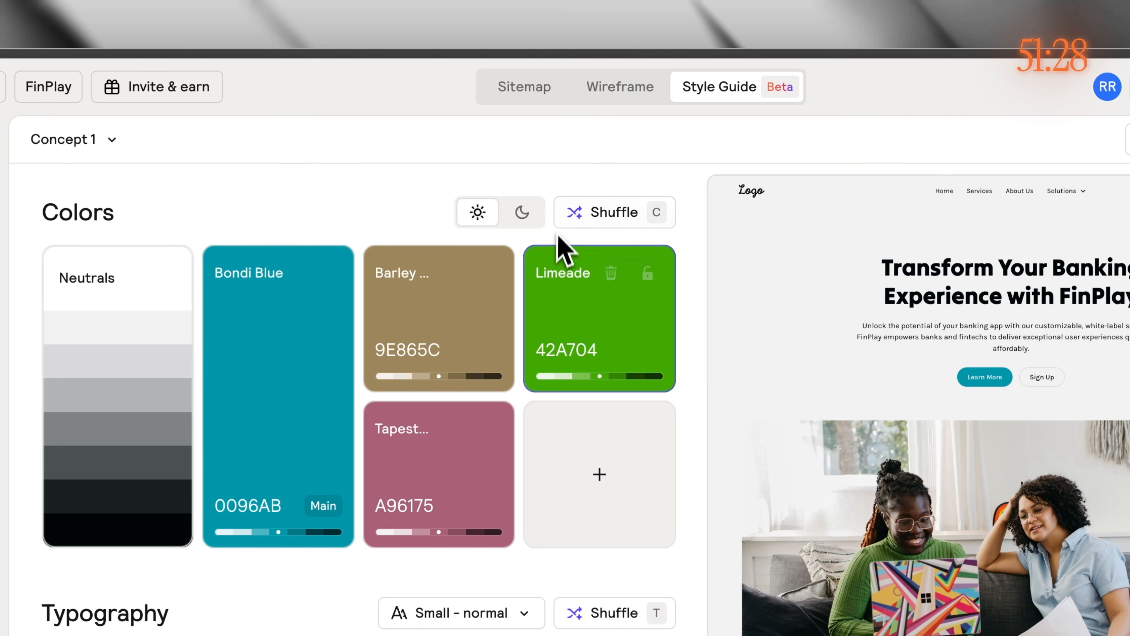
# Step: Choose Monospace as the heading font style, like Azeret Mono and get similar font recommendations
pyautogui.scroll(-5, 356, 517)
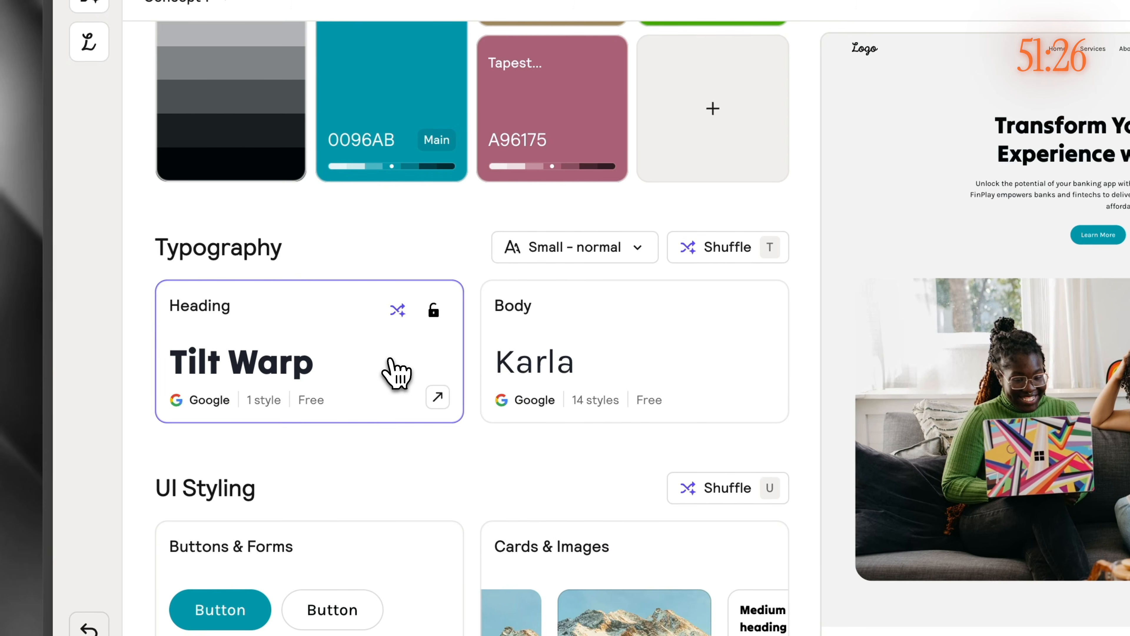
pyautogui.click(391, 361)
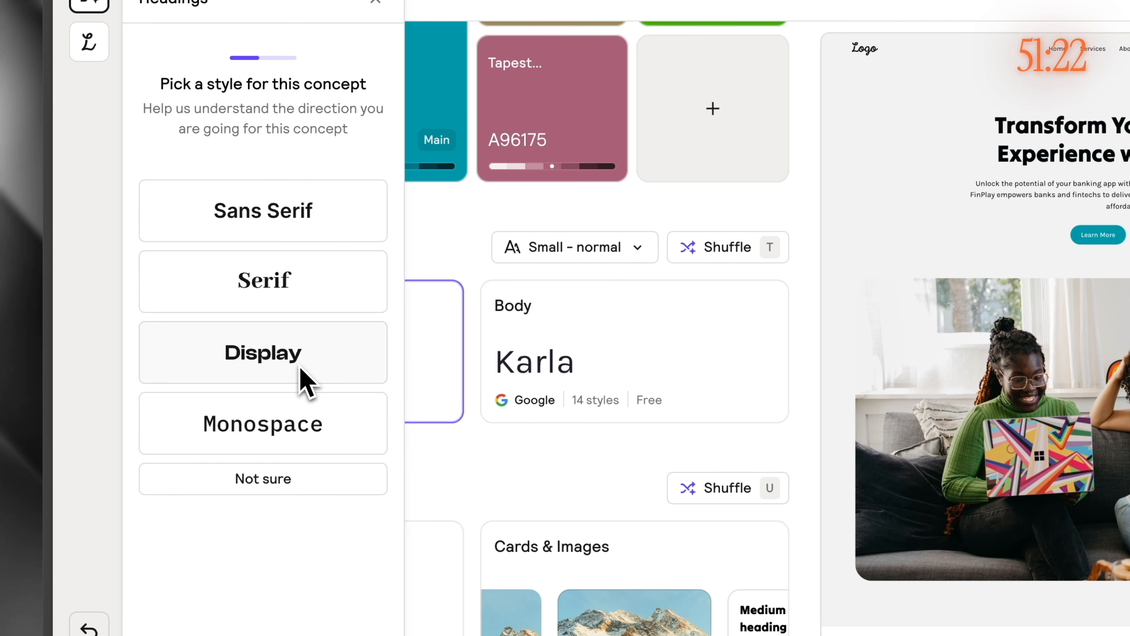
pyautogui.click(285, 425)
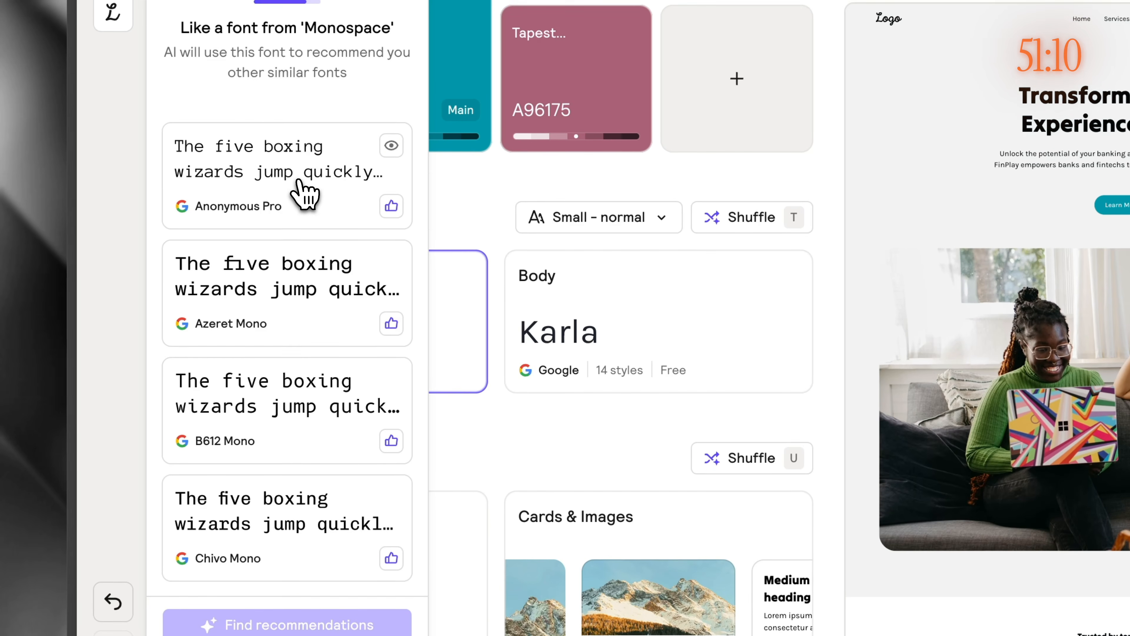
pyautogui.click(349, 623)
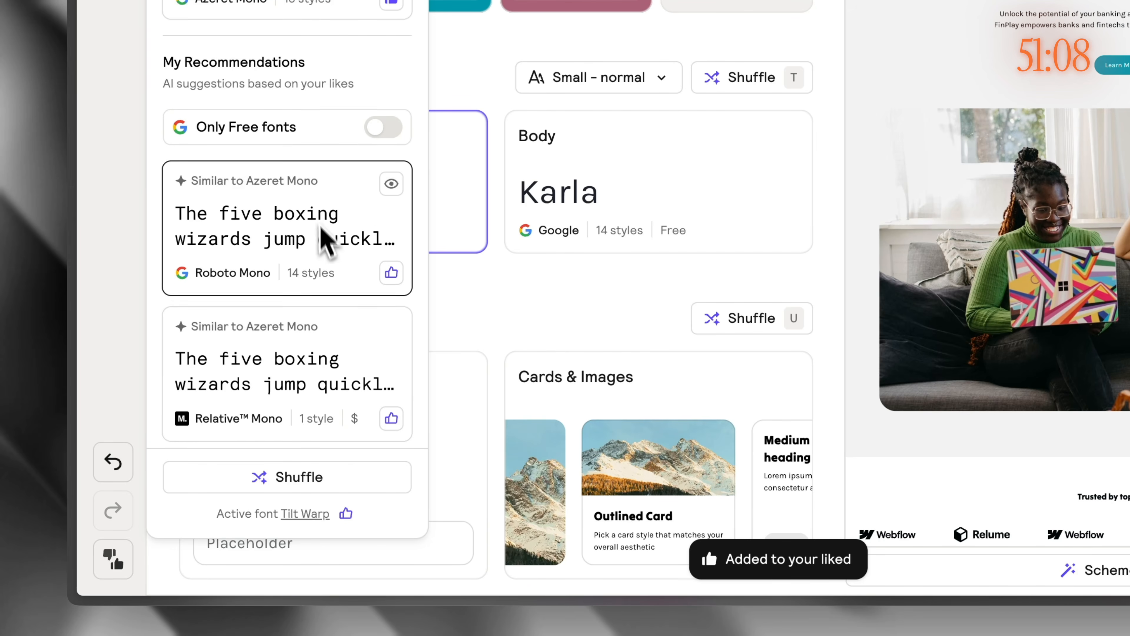
# Step: Try Relative Mono from the recommended heading fonts, then set the heading font to Spline Sans Mono
pyautogui.scroll(-2, 323, 236)
pyautogui.scroll(-3, 365, 245)
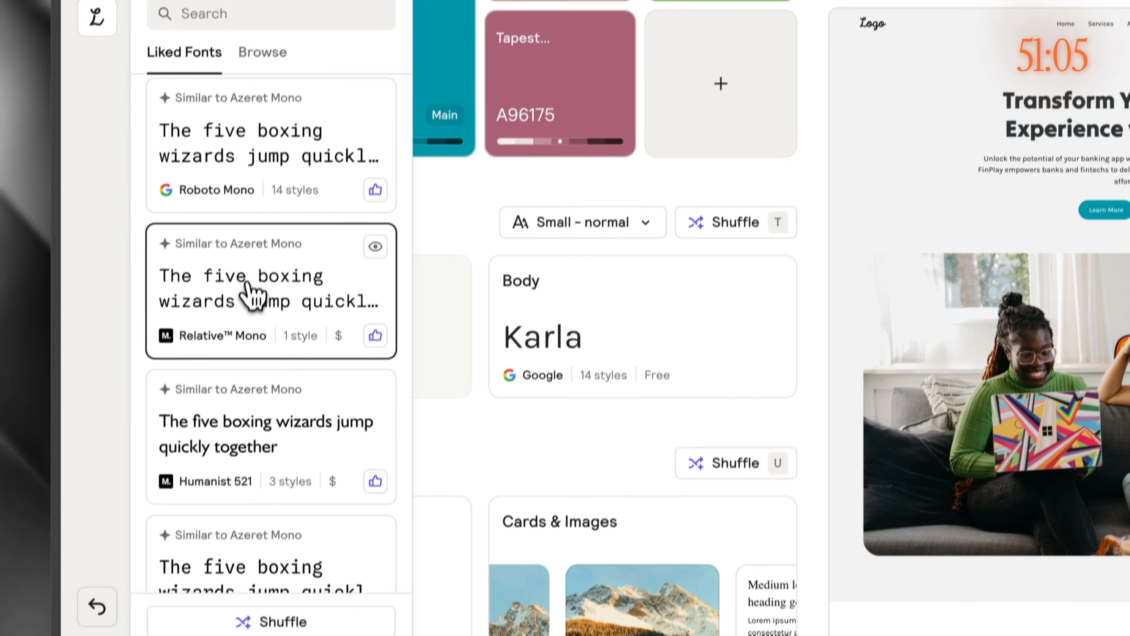
pyautogui.click(249, 293)
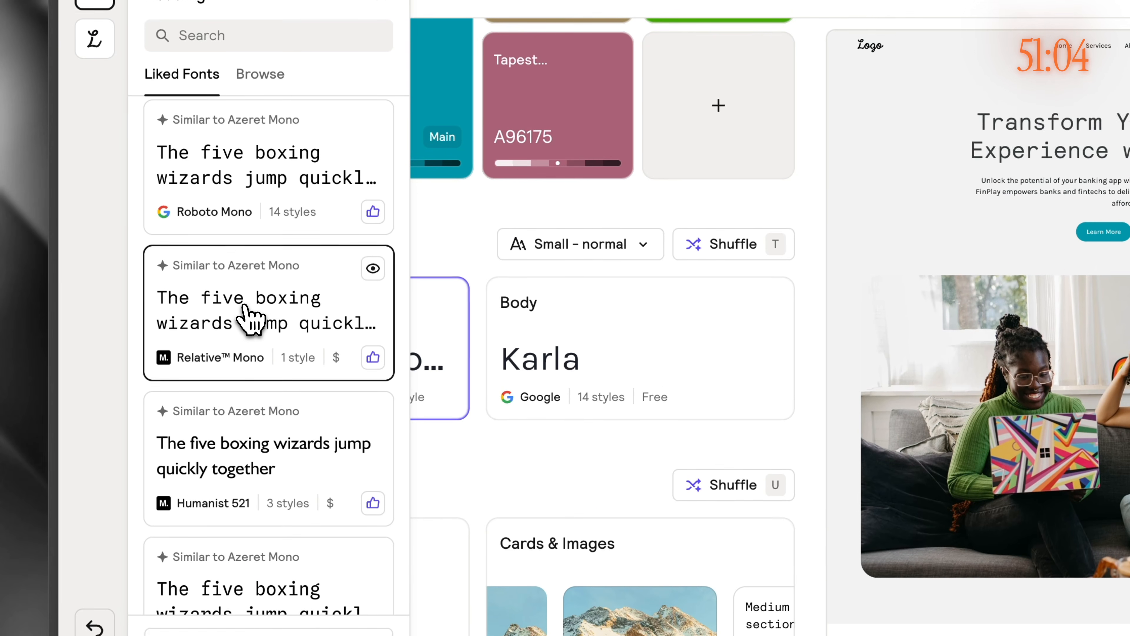
pyautogui.scroll(-3, 276, 347)
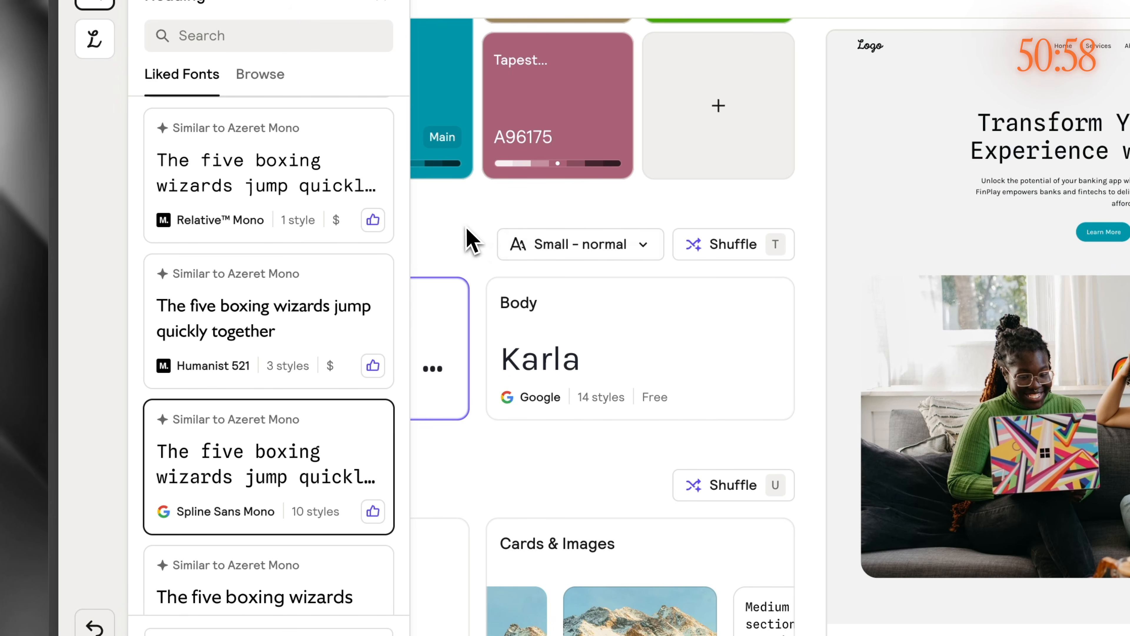
pyautogui.click(470, 240)
# Step: Search the body fonts for "inter" and set the body font to Inter
pyautogui.click(600, 336)
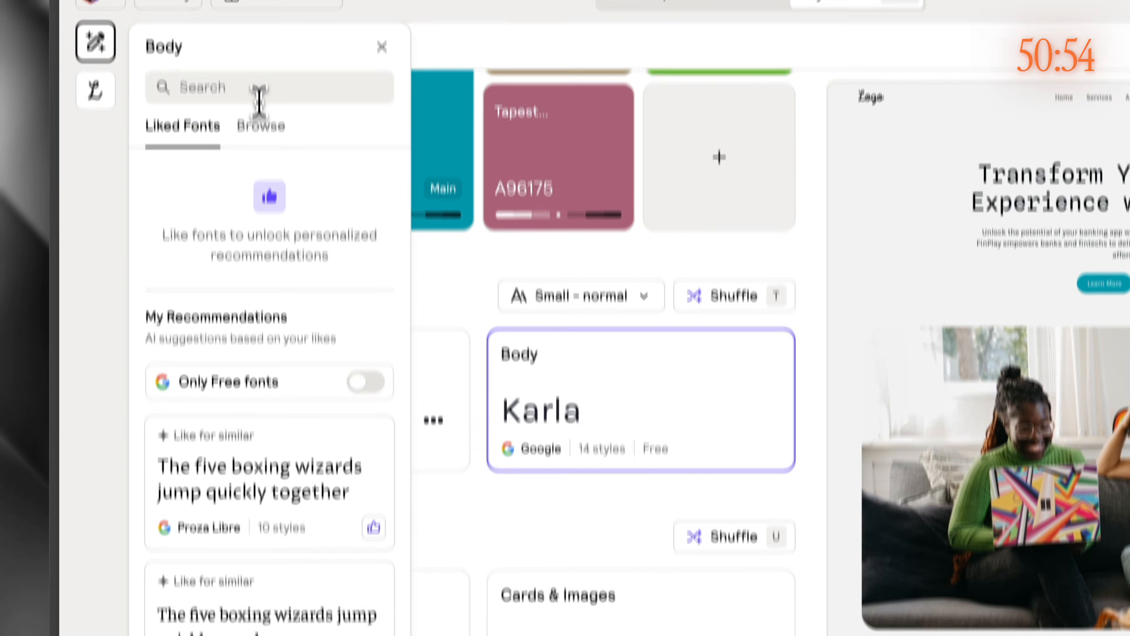
pyautogui.click(258, 42)
pyautogui.write('inter')
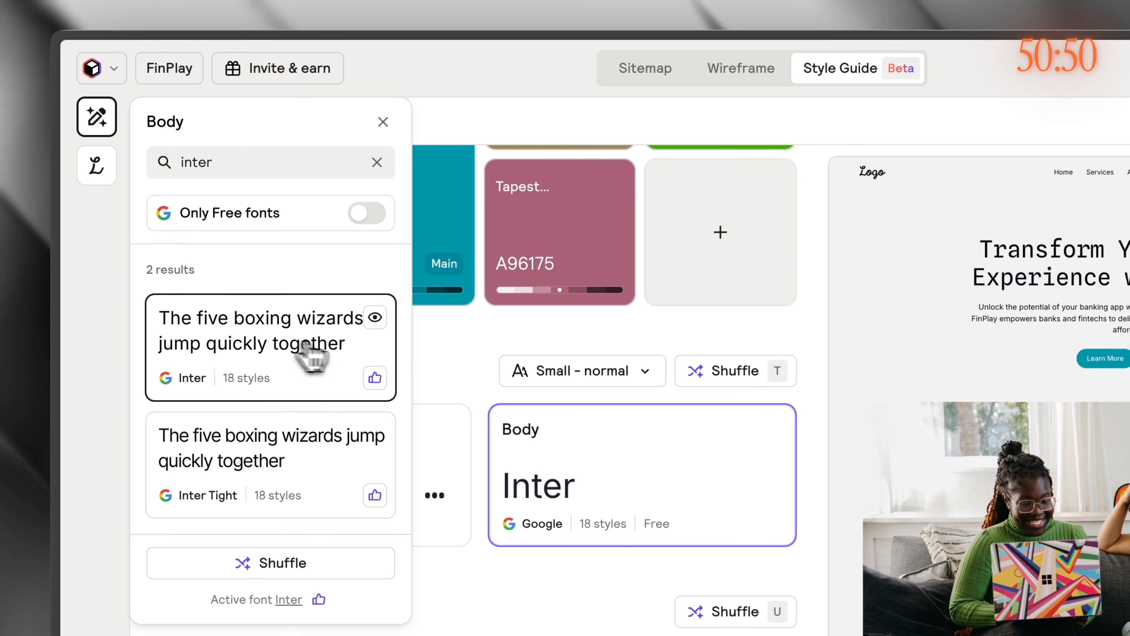
pyautogui.click(474, 348)
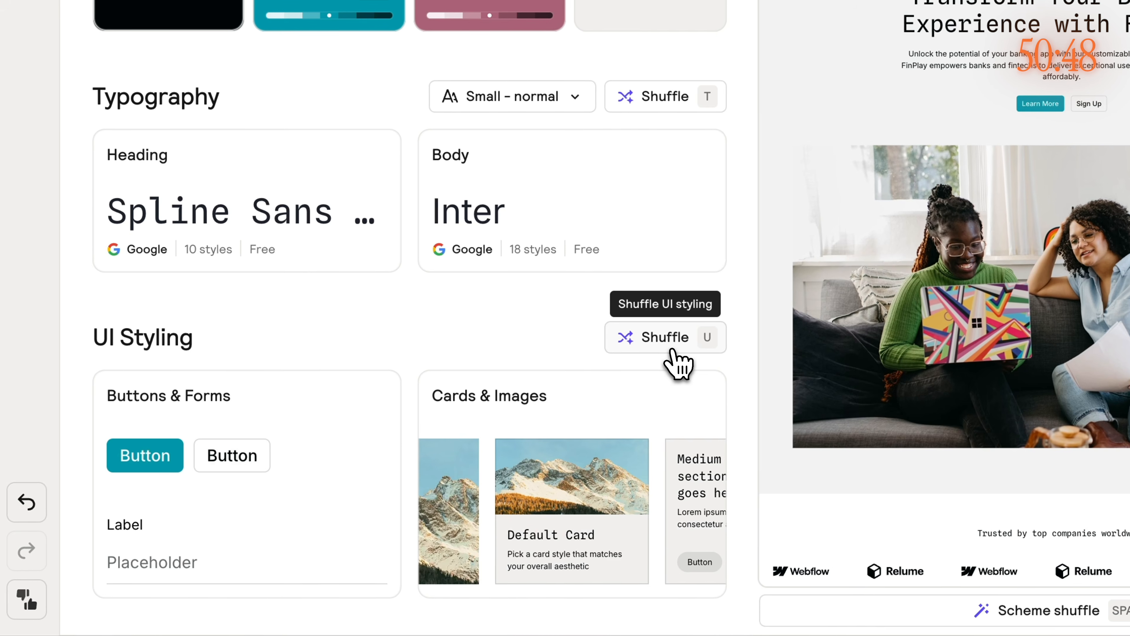
# Step: Shuffle the overall UI styling, then shuffle Buttons & Forms until the buttons use the teal-to-gold gradient style
pyautogui.click(741, 619)
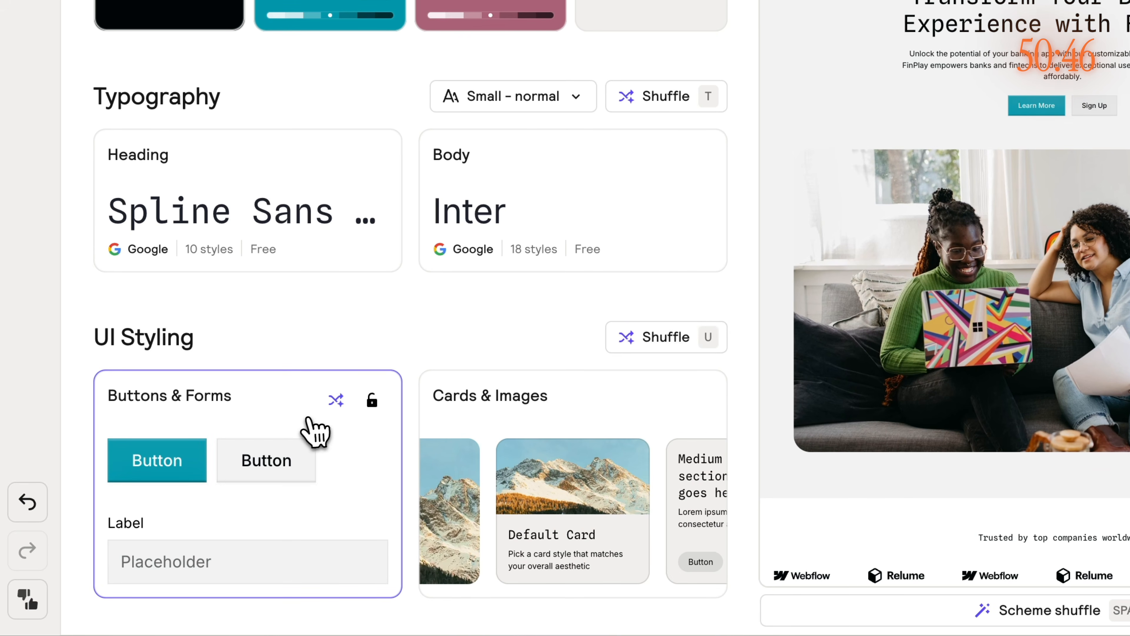
pyautogui.click(336, 412)
pyautogui.click(341, 414)
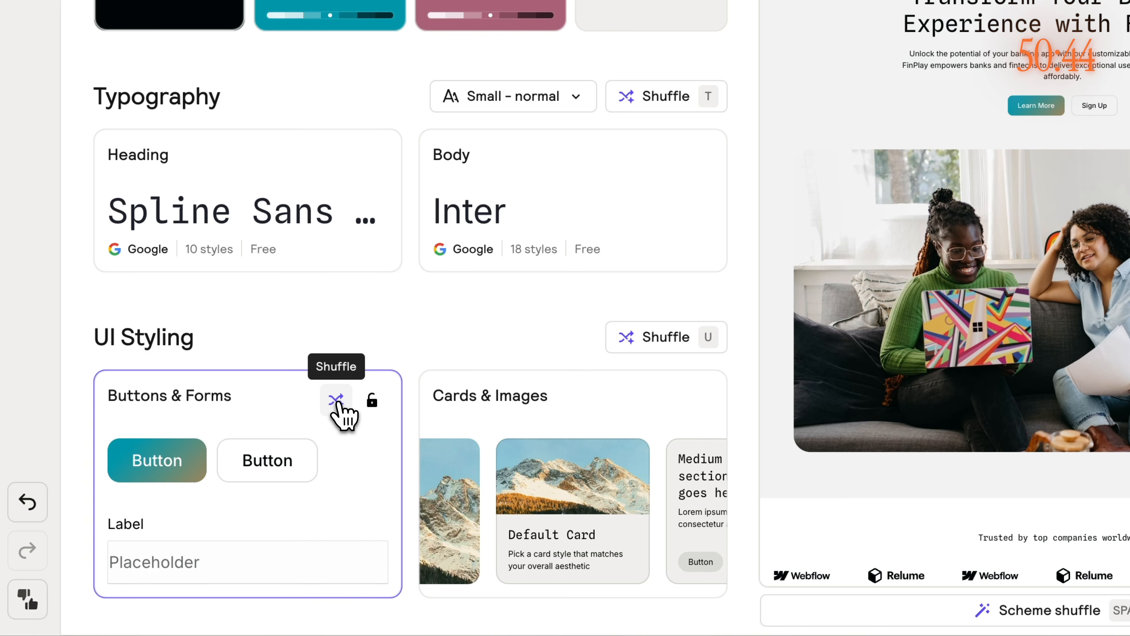
# Step: Compare the corner-radius options and the available button and form styles for Buttons & Forms, keeping the Gradient style
pyautogui.click(340, 477)
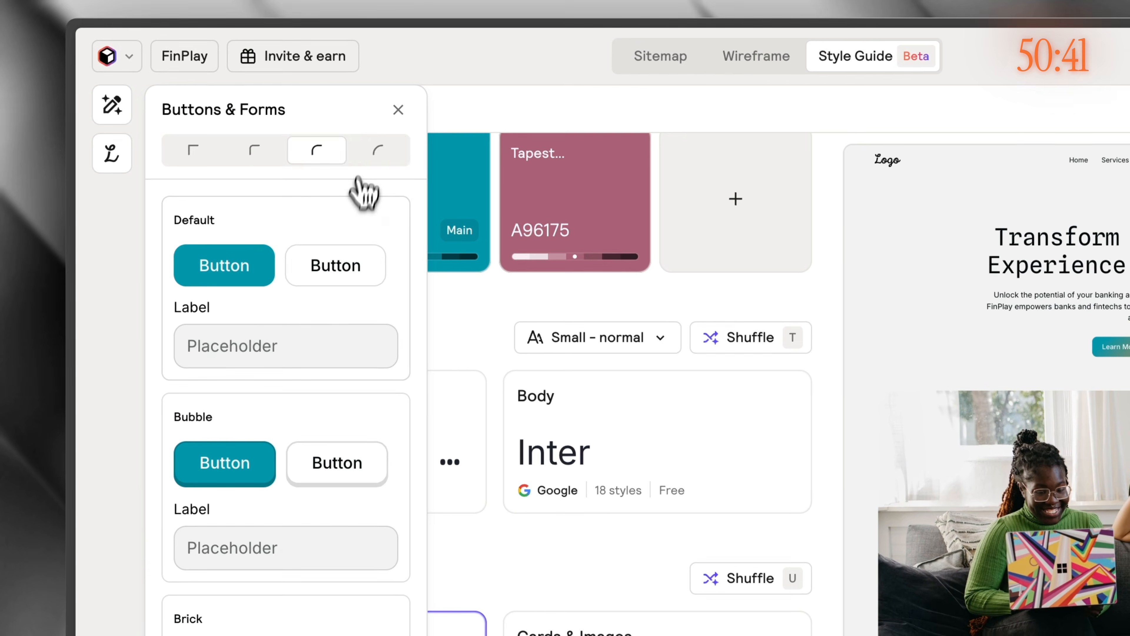
pyautogui.click(368, 159)
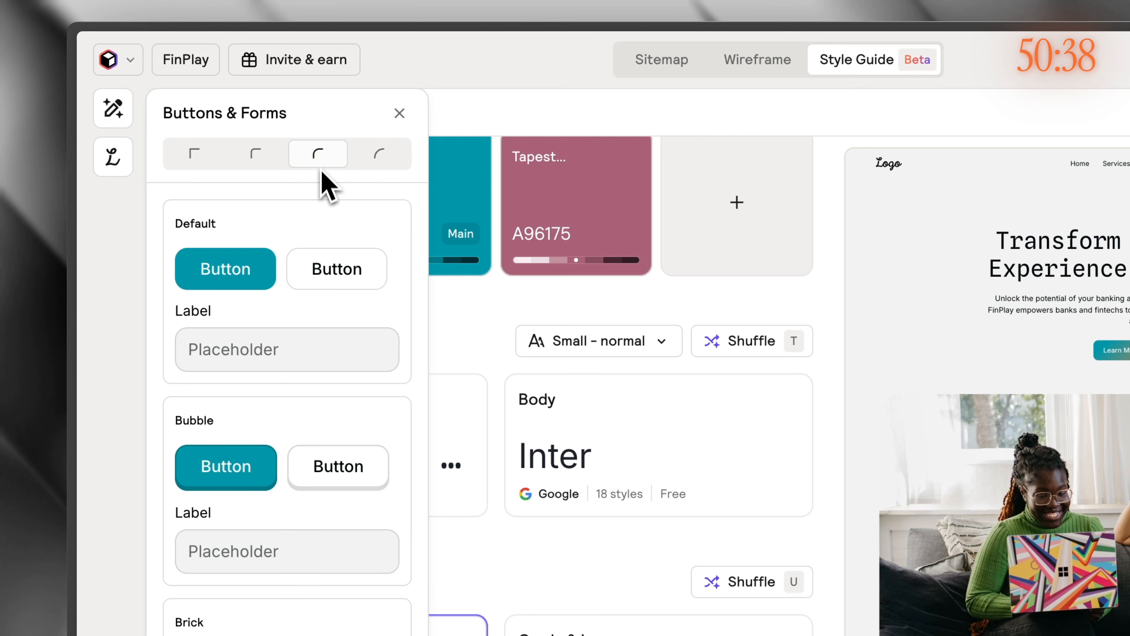
pyautogui.scroll(-10, 324, 360)
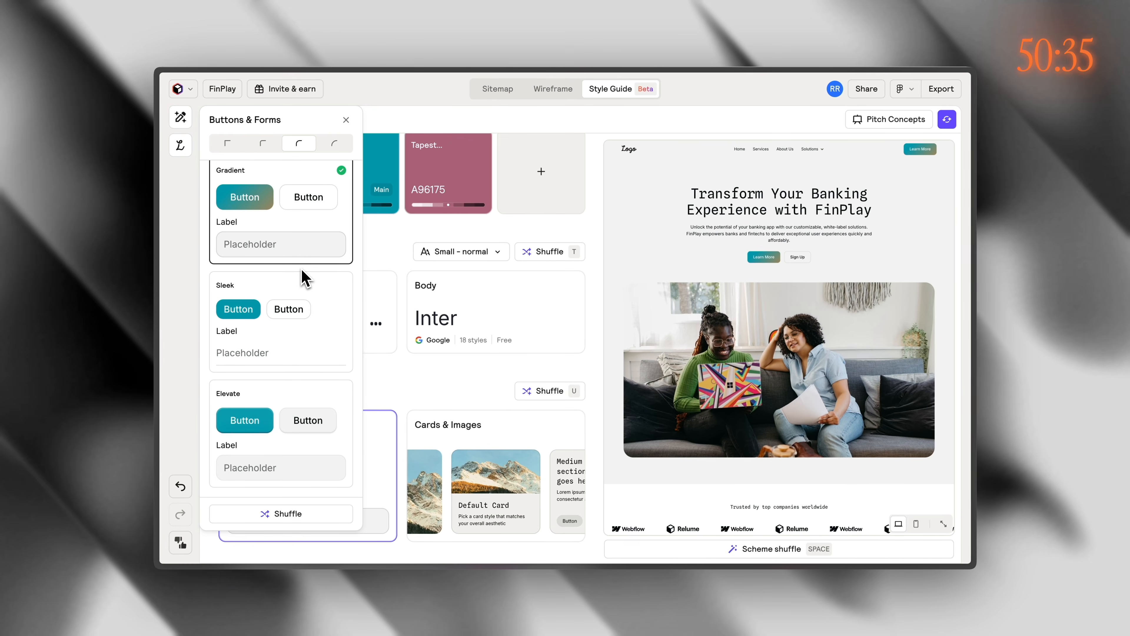
pyautogui.click(307, 323)
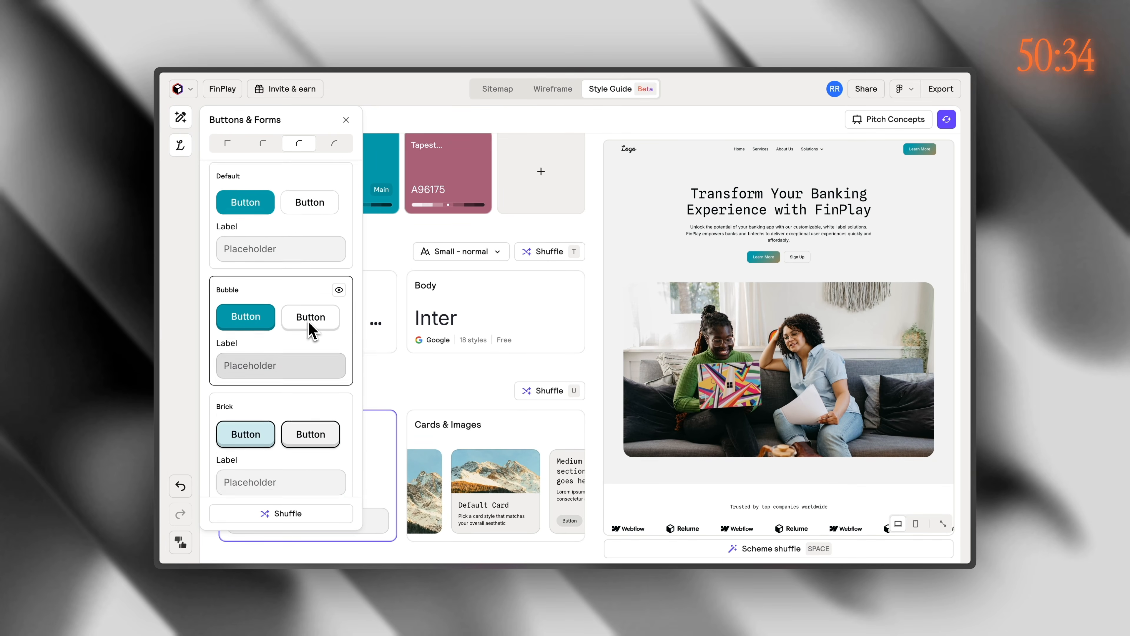
pyautogui.click(346, 120)
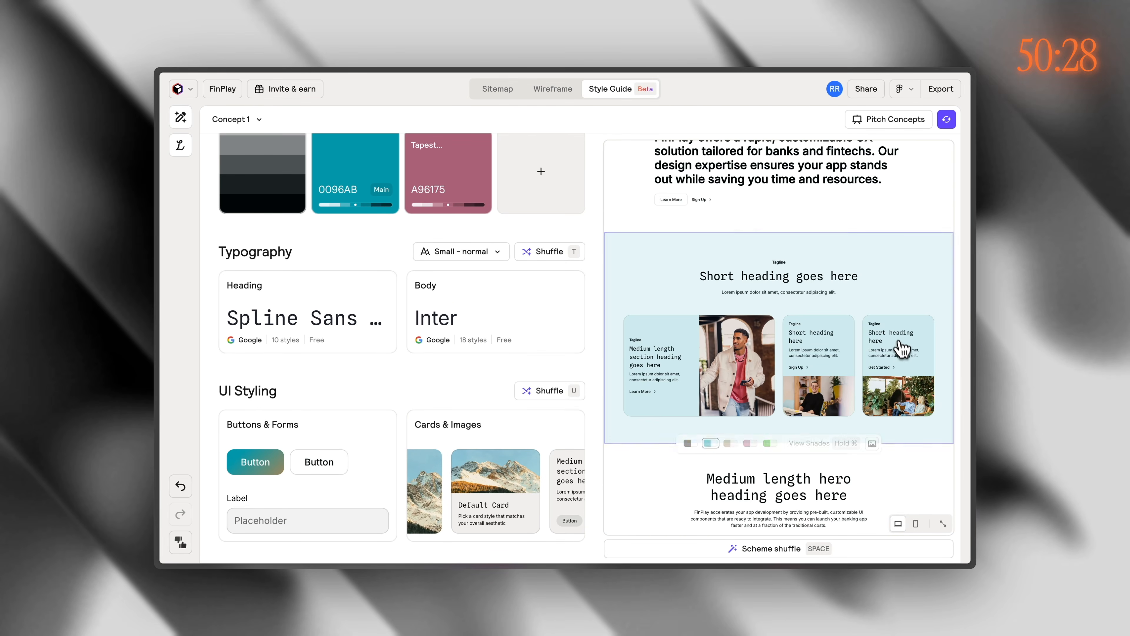
# Step: Apply the light beige colour scheme to the three-card "Short heading goes here" section in the preview
pyautogui.click(747, 470)
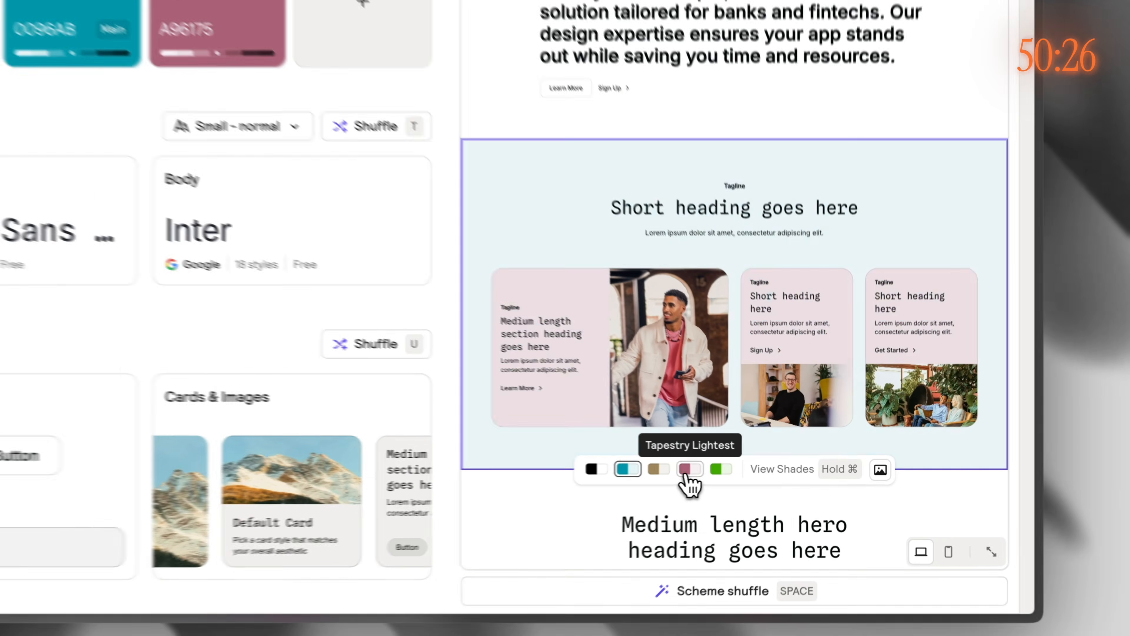
pyautogui.click(730, 470)
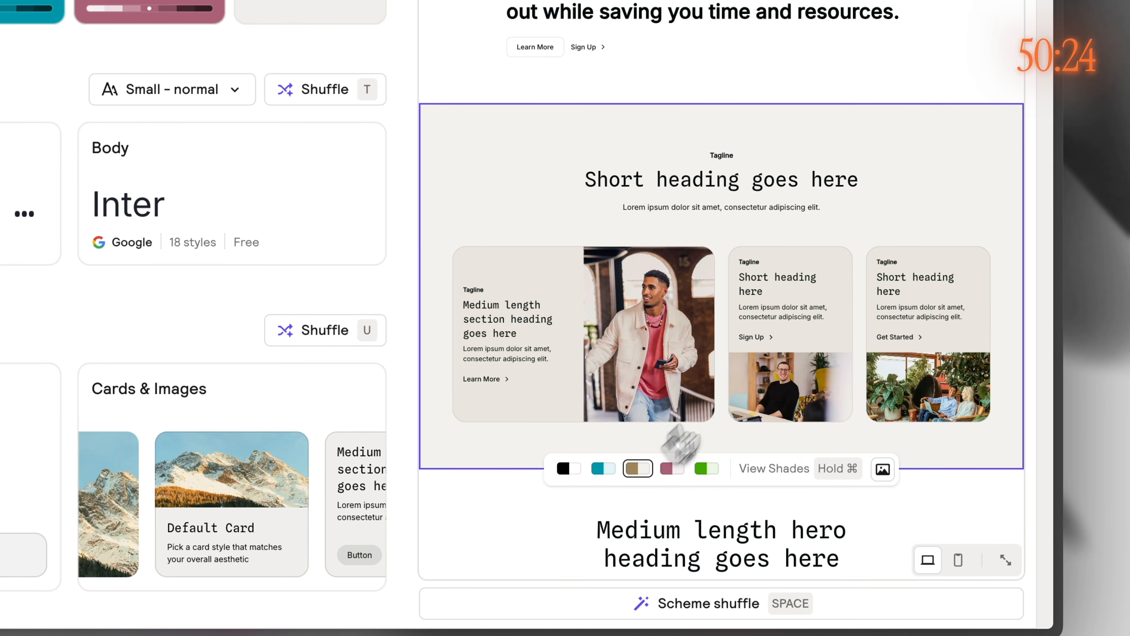
# Step: Try the light teal scheme on the "FinPlay offers a rapid, customizable UX solution" section, then switch it to neutral white
pyautogui.scroll(5, 680, 443)
pyautogui.click(873, 374)
pyautogui.scroll(-2, 872, 374)
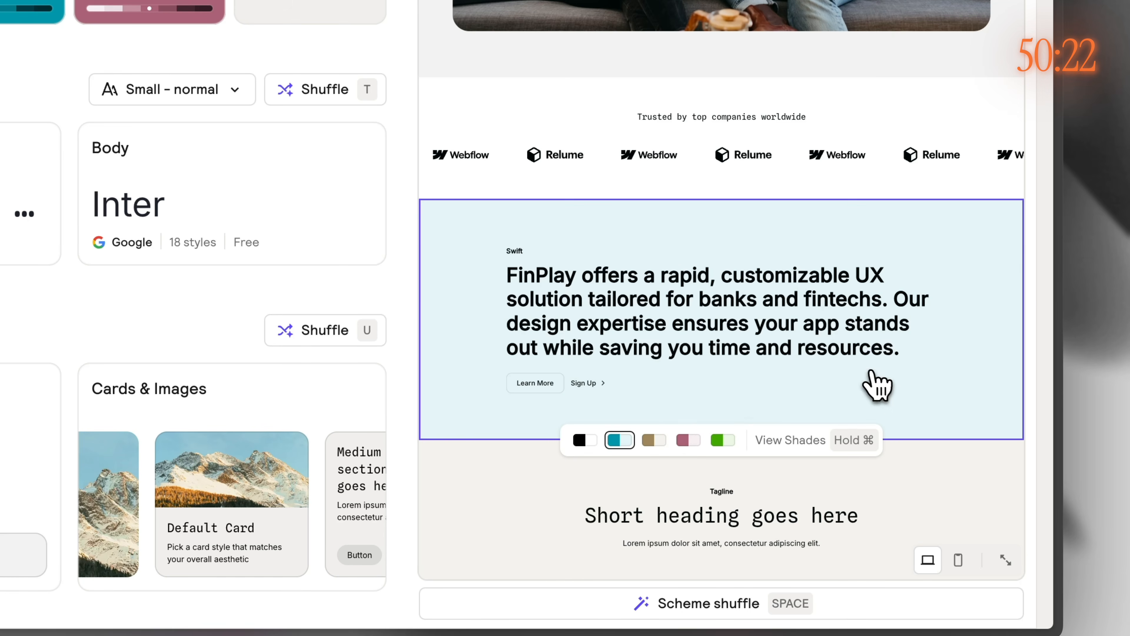
pyautogui.click(594, 440)
pyautogui.scroll(-12, 850, 336)
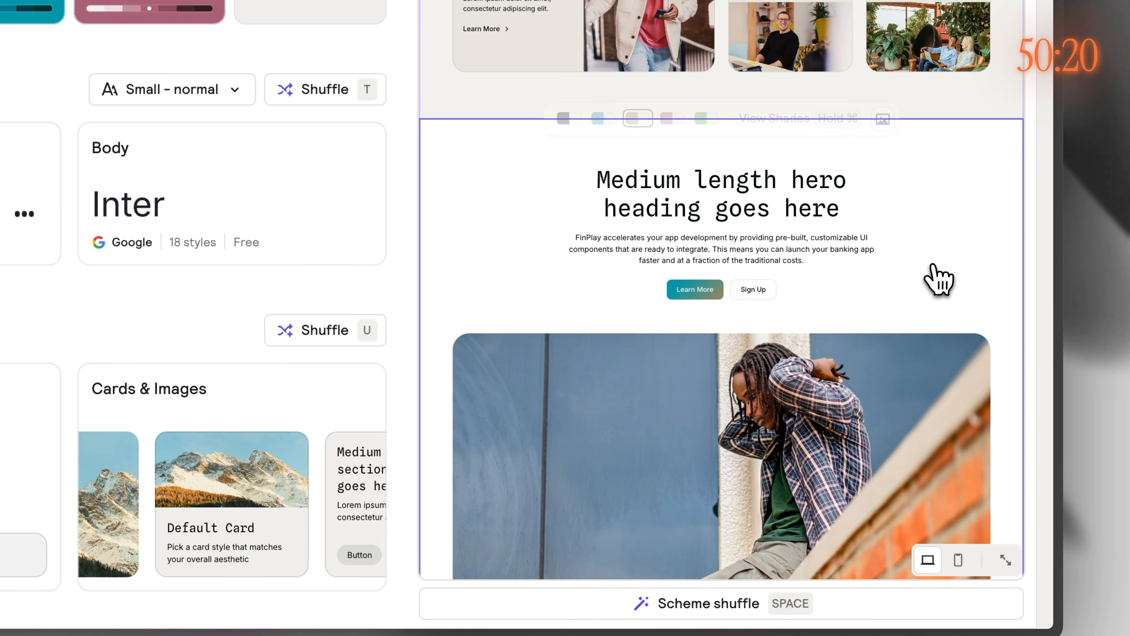
# Step: Review the rest of the landing page preview, then check which concepts are available for the first slot of the pitch concepts overview
pyautogui.scroll(-10, 936, 276)
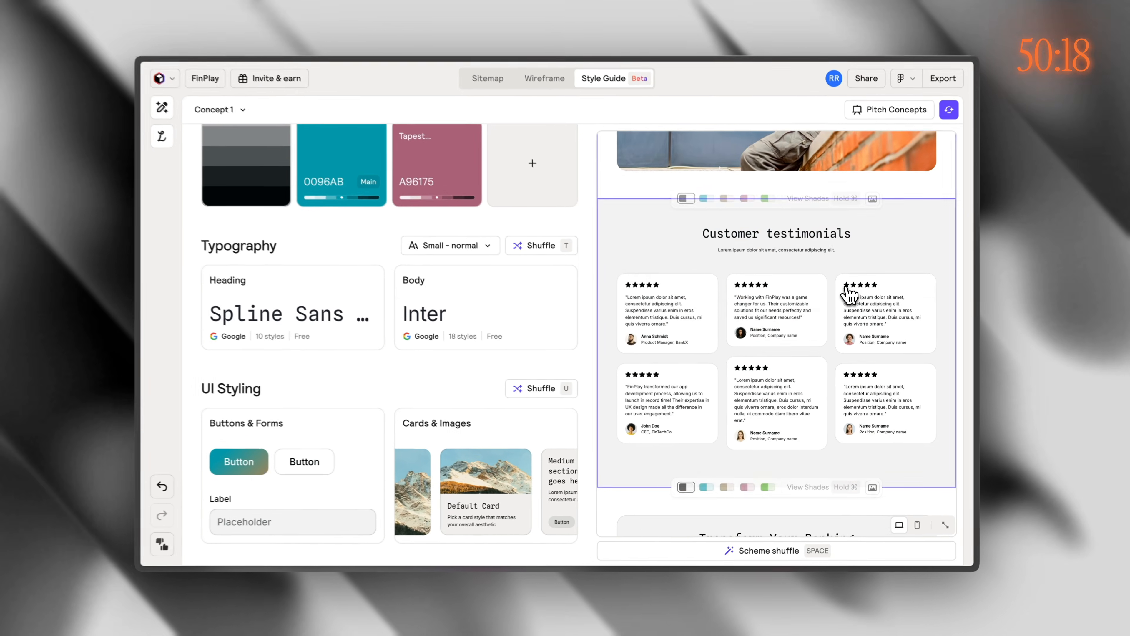
pyautogui.scroll(-5, 834, 367)
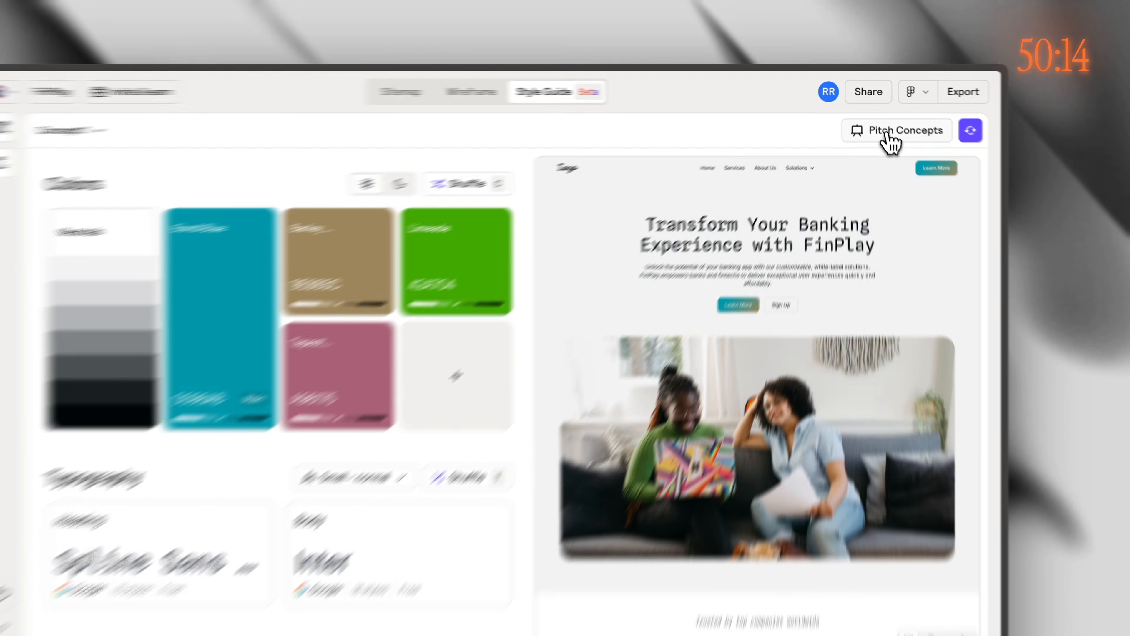
pyautogui.click(889, 119)
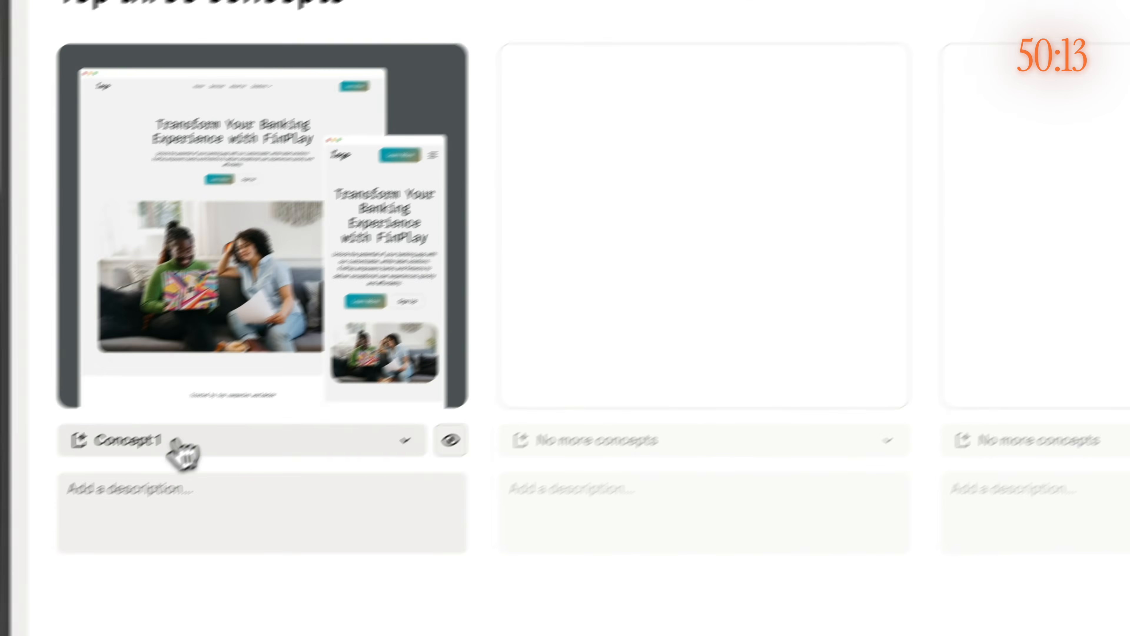
pyautogui.click(178, 440)
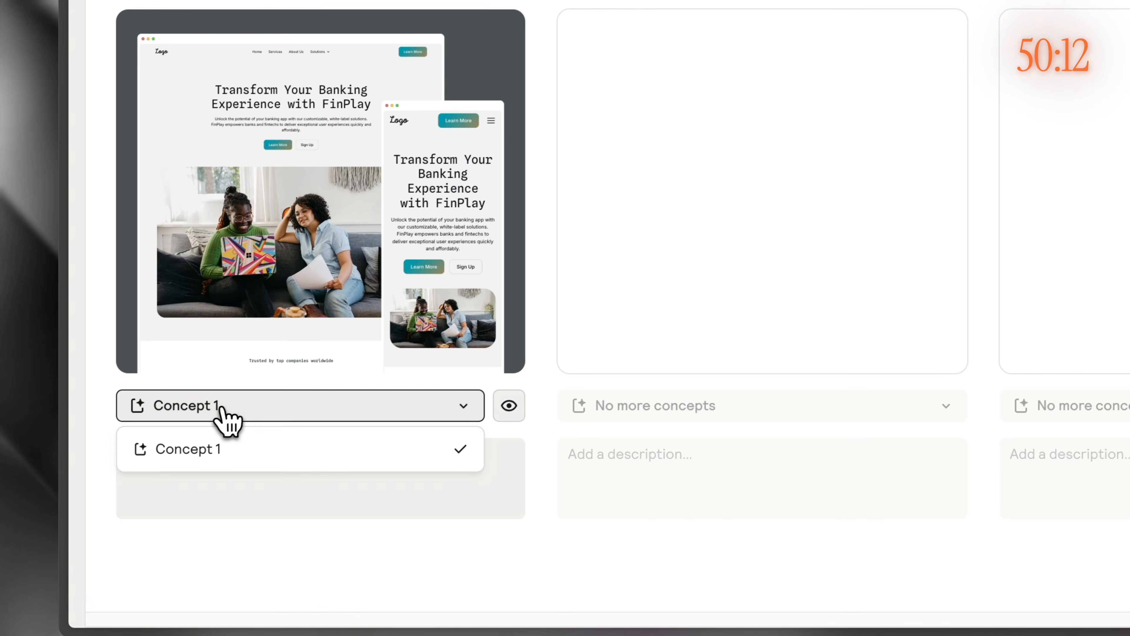
pyautogui.click(168, 446)
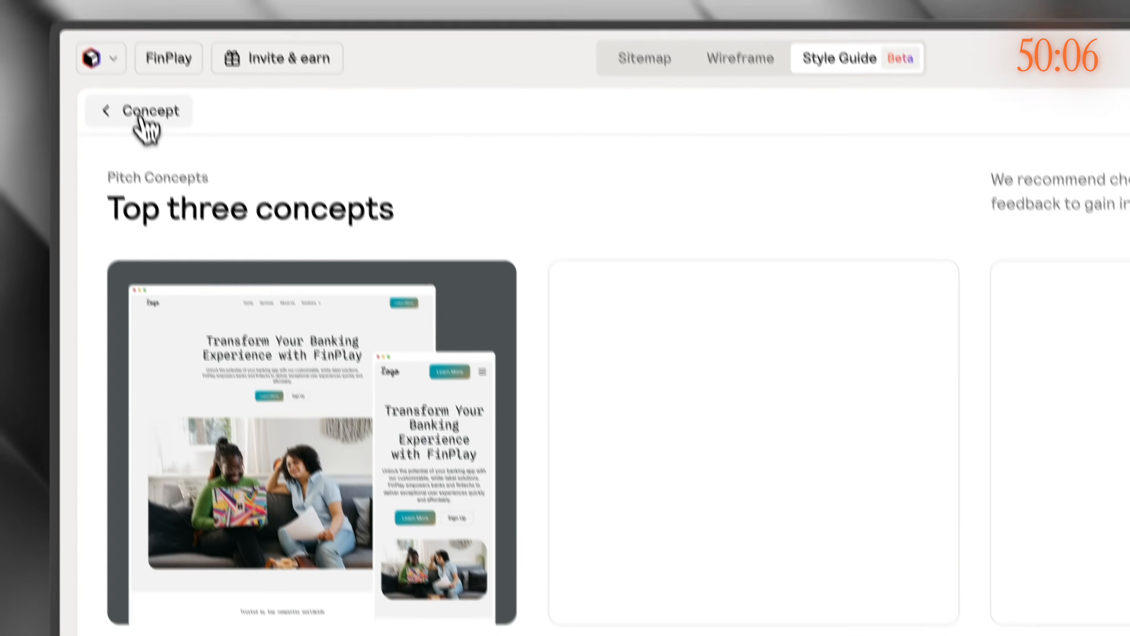
# Step: Return to concept editing and add Concept 2 with a randomised style guide
pyautogui.click(140, 117)
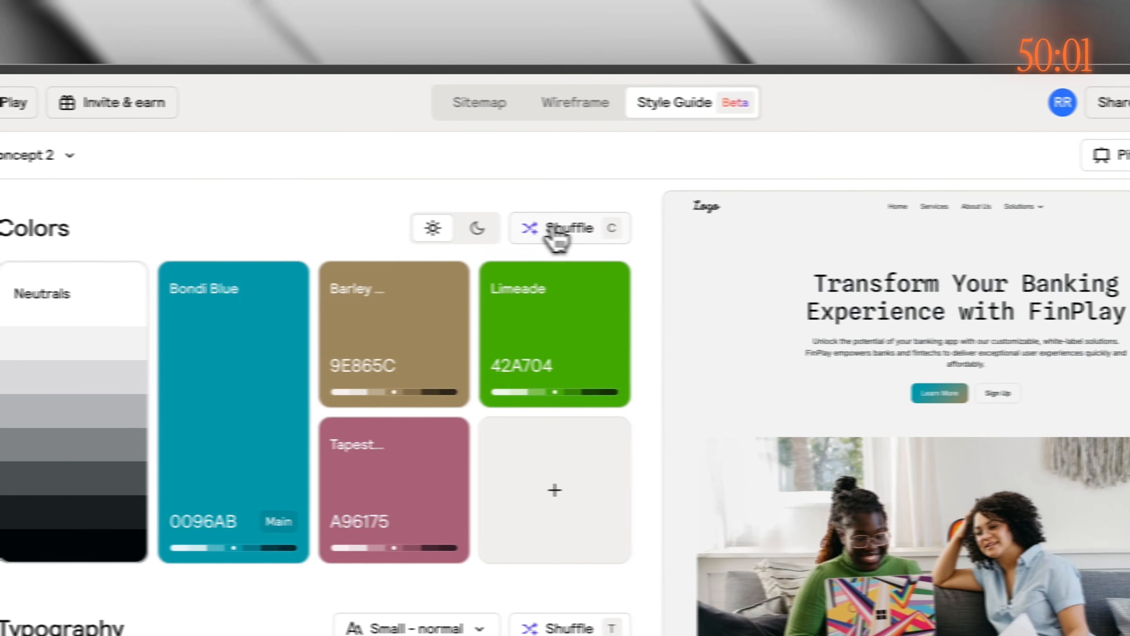
pyautogui.click(716, 230)
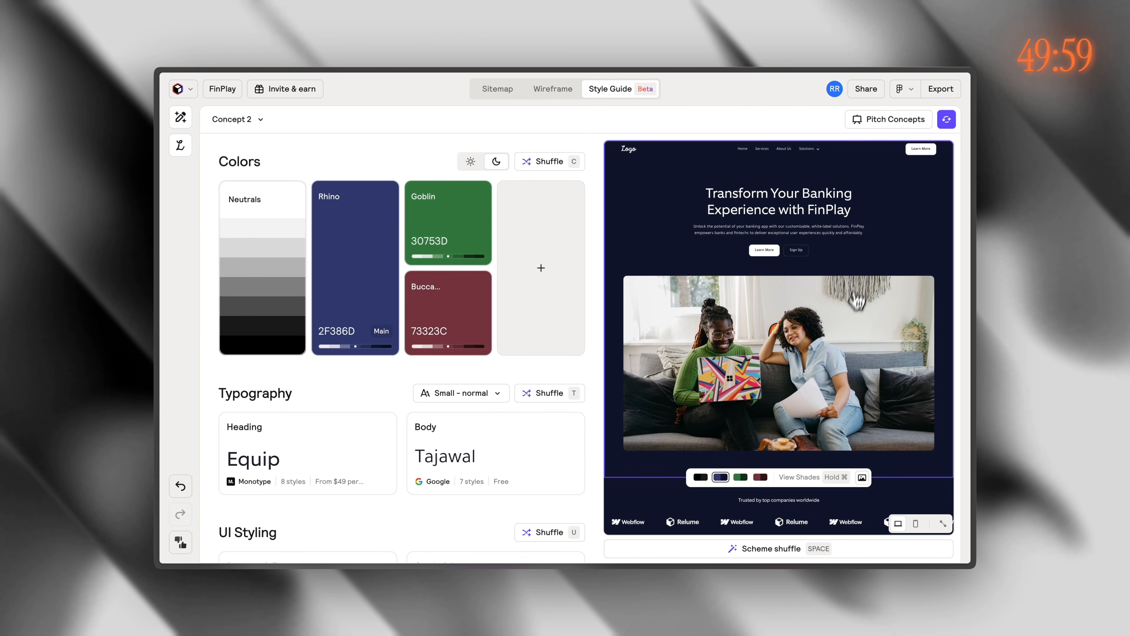
# Step: Remove the photo from Concept 2's hero section and apply the dark green colour scheme to that section
pyautogui.scroll(-3, 840, 379)
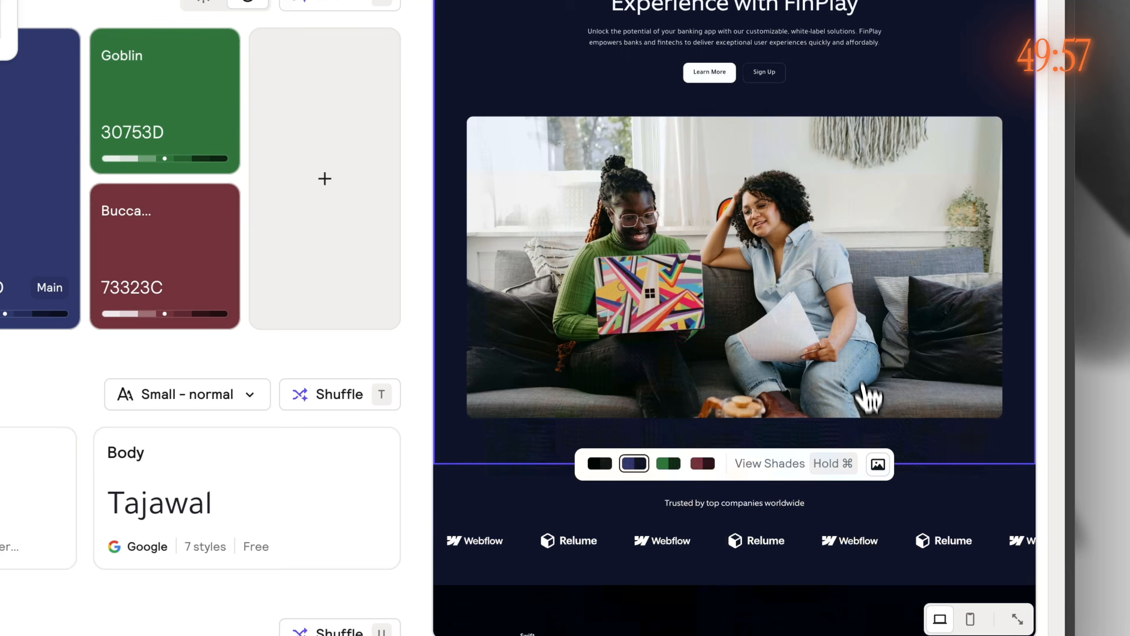
pyautogui.scroll(3, 863, 386)
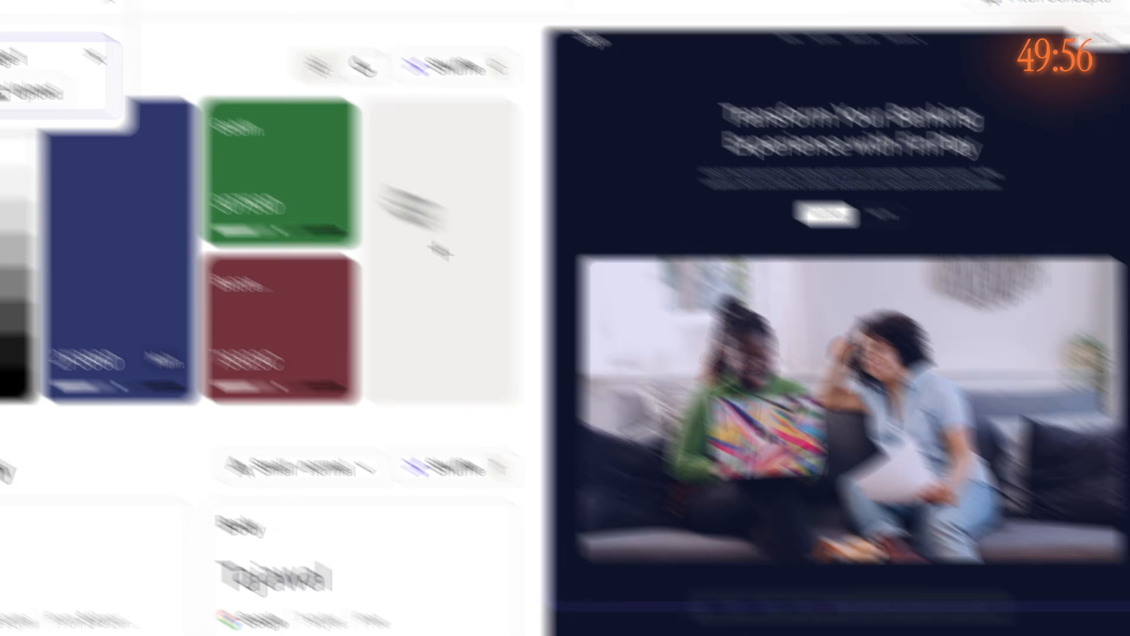
pyautogui.click(361, 206)
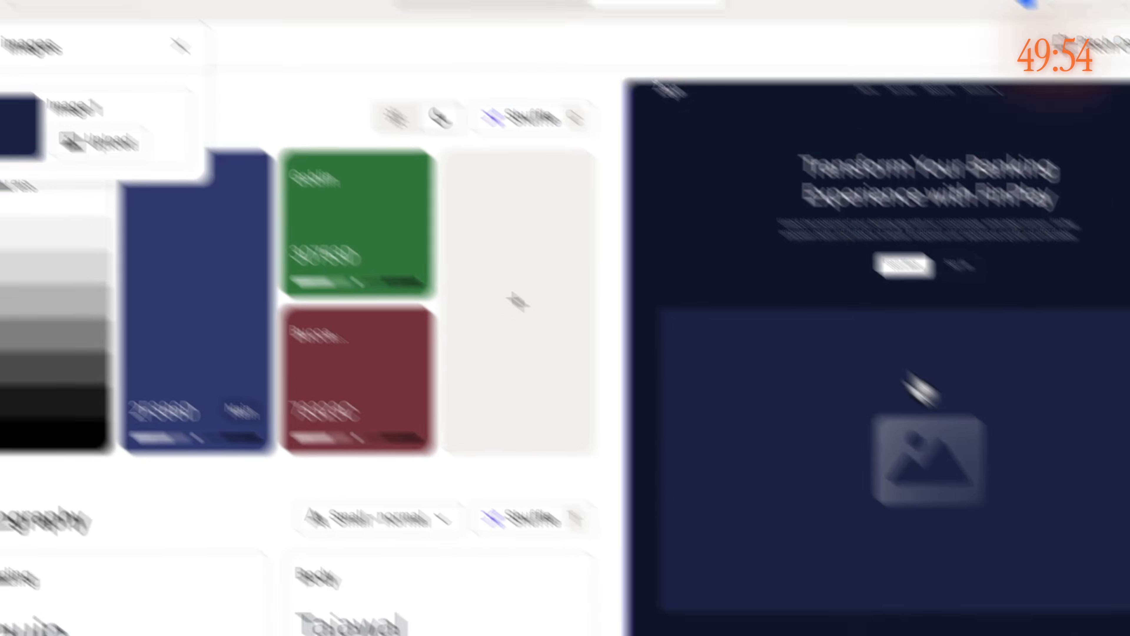
pyautogui.click(749, 232)
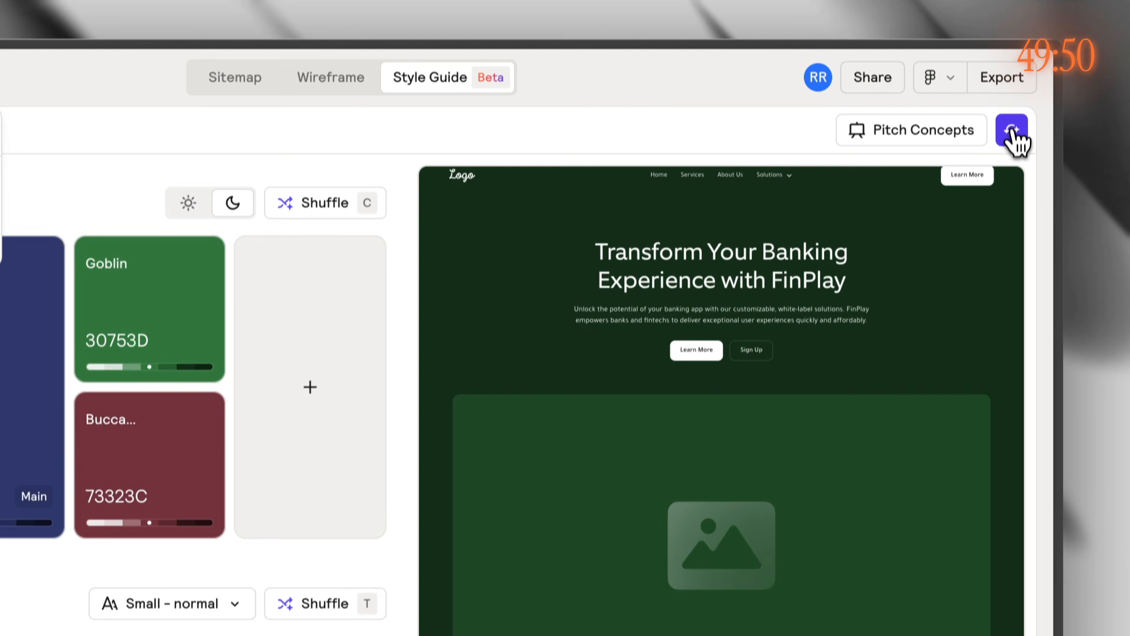
# Step: Randomise Concept 2's whole style guide until it uses the yellow, pink and blue palette with Martian Mono headings, and review the page preview
pyautogui.click(1011, 144)
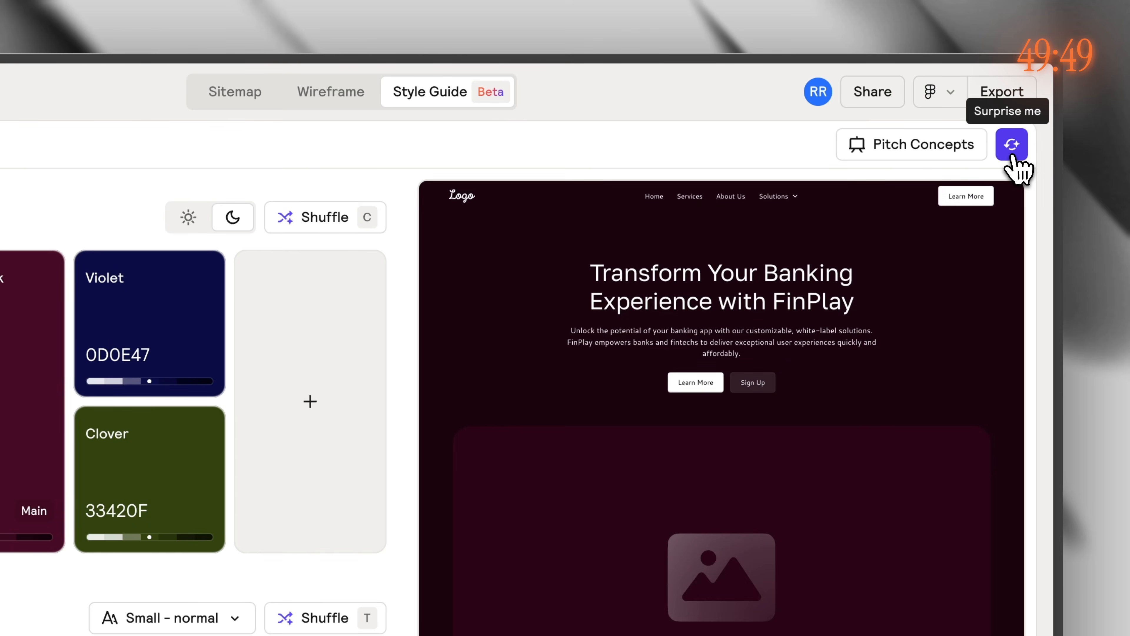
pyautogui.click(1012, 155)
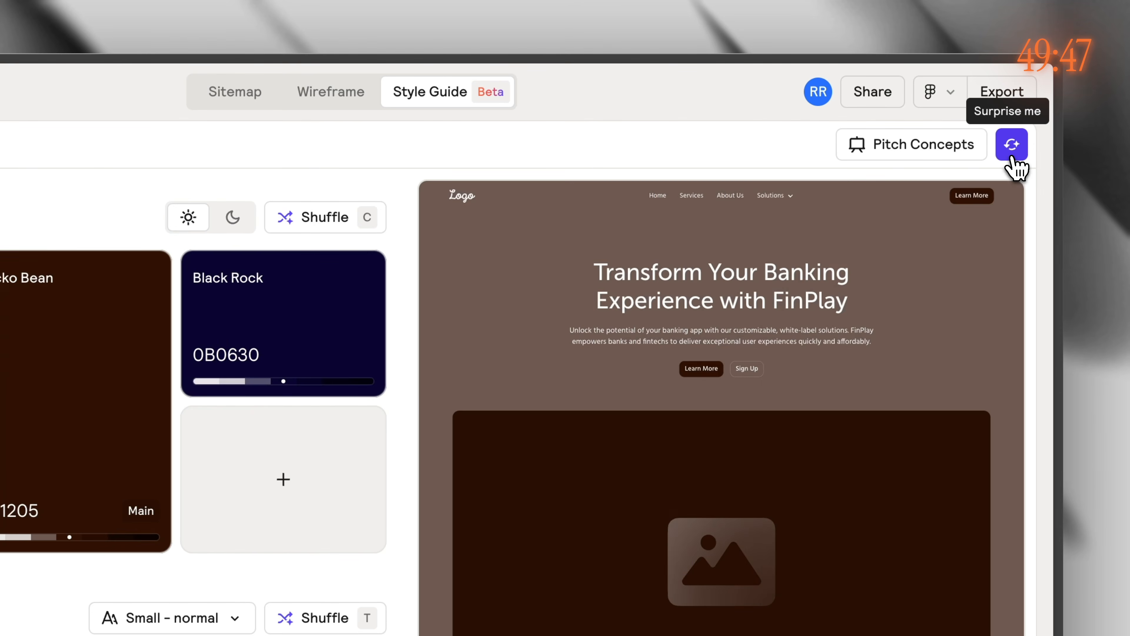
pyautogui.click(1011, 151)
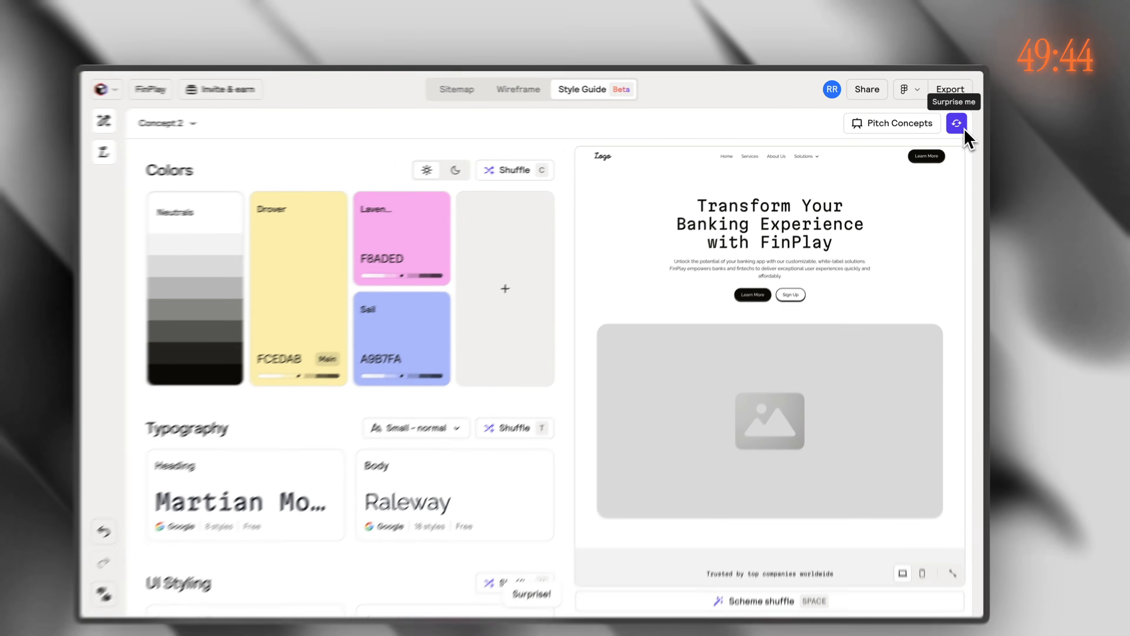
pyautogui.scroll(-5, 893, 449)
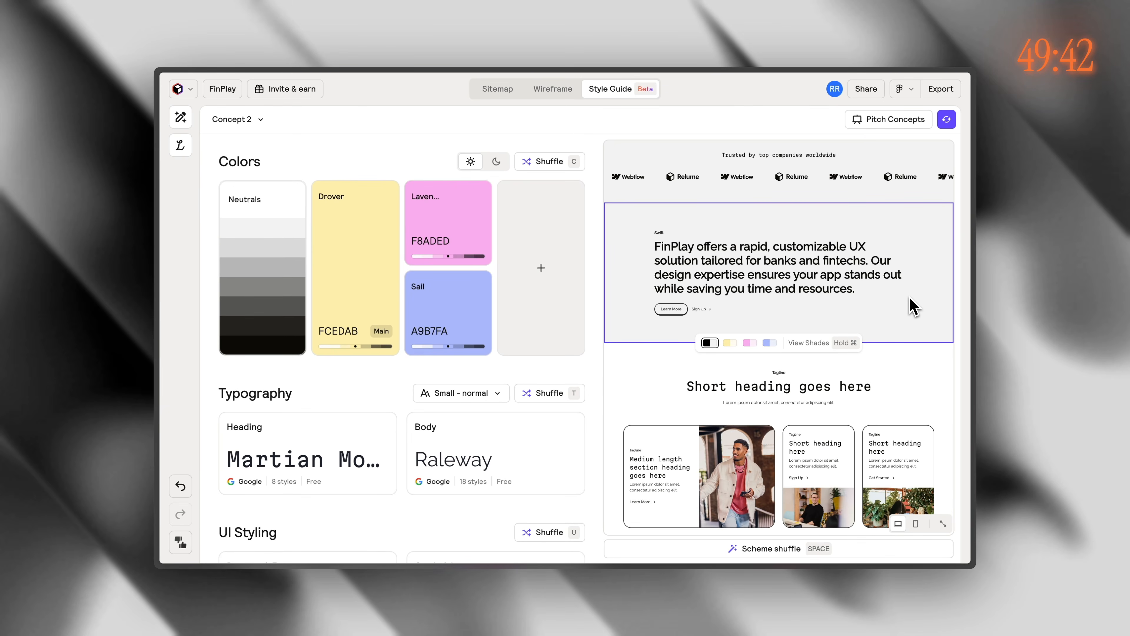
pyautogui.scroll(-10, 912, 306)
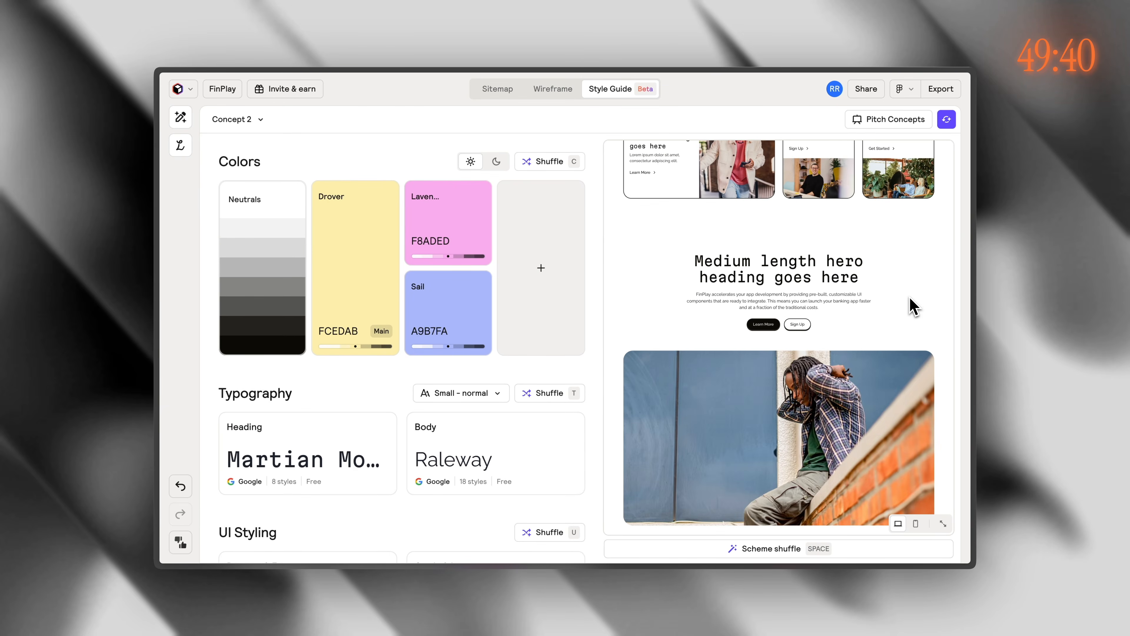
pyautogui.scroll(-15, 910, 305)
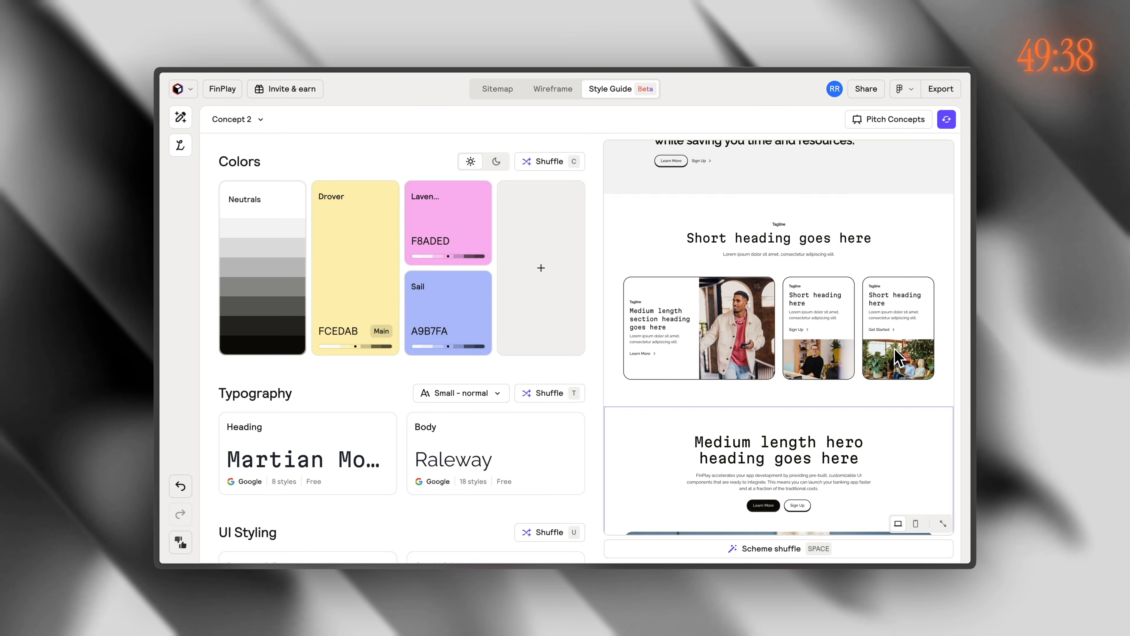
pyautogui.scroll(2, 899, 361)
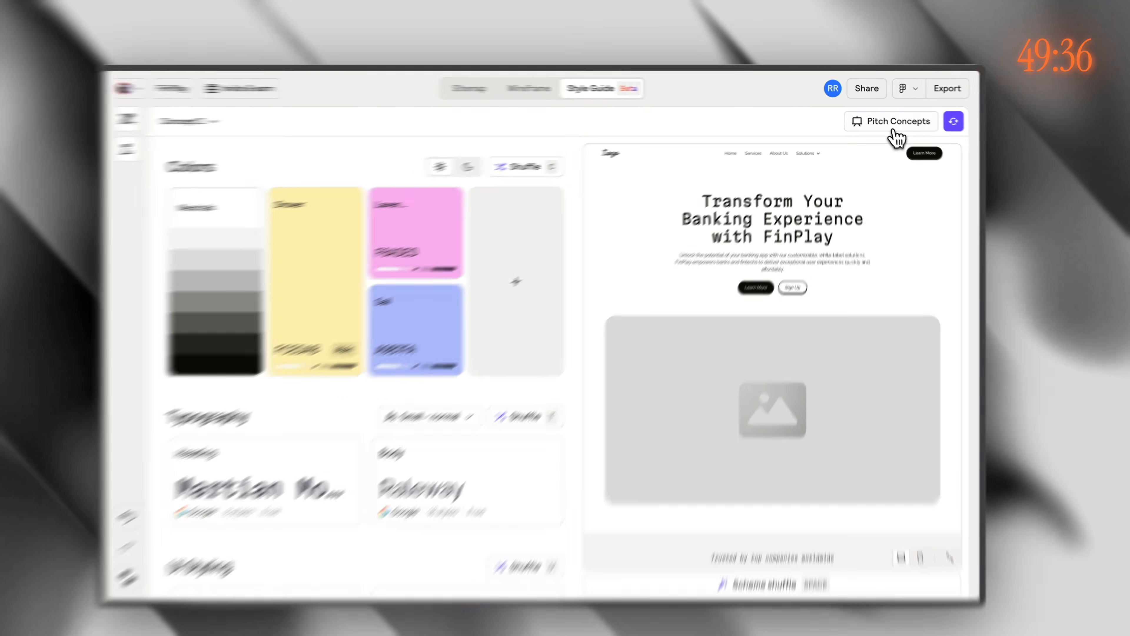
# Step: Compare Concept 2 and Concept 1 in full preview from the pitch concepts overview, then close the preview
pyautogui.click(888, 119)
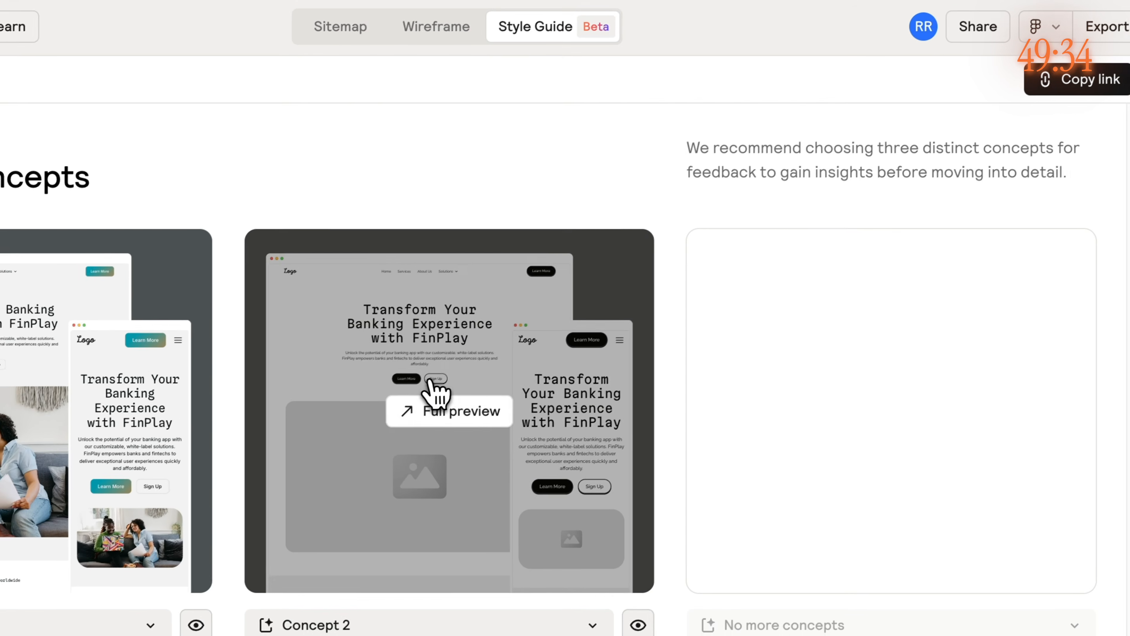
pyautogui.click(454, 438)
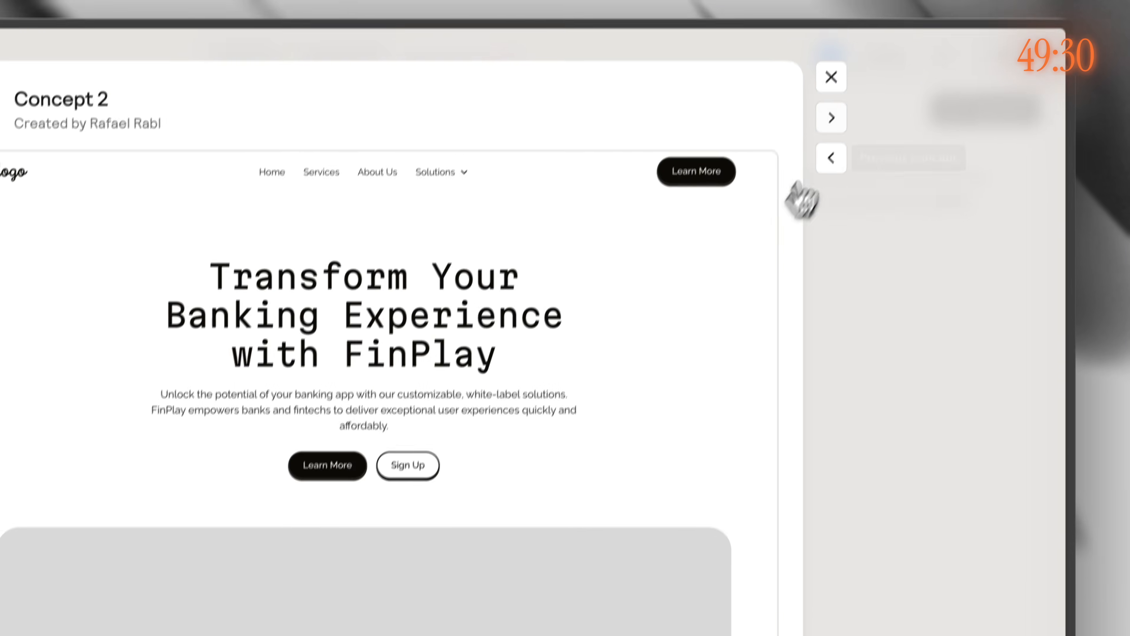
pyautogui.click(831, 160)
pyautogui.scroll(-10, 724, 422)
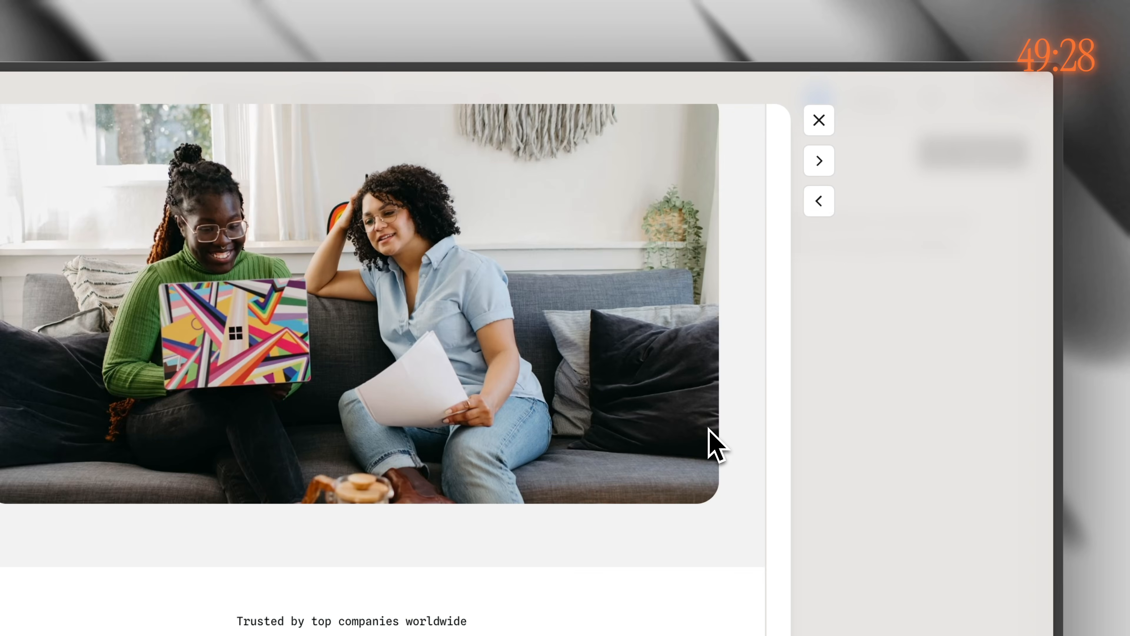
pyautogui.scroll(-5, 712, 445)
pyautogui.scroll(10, 707, 444)
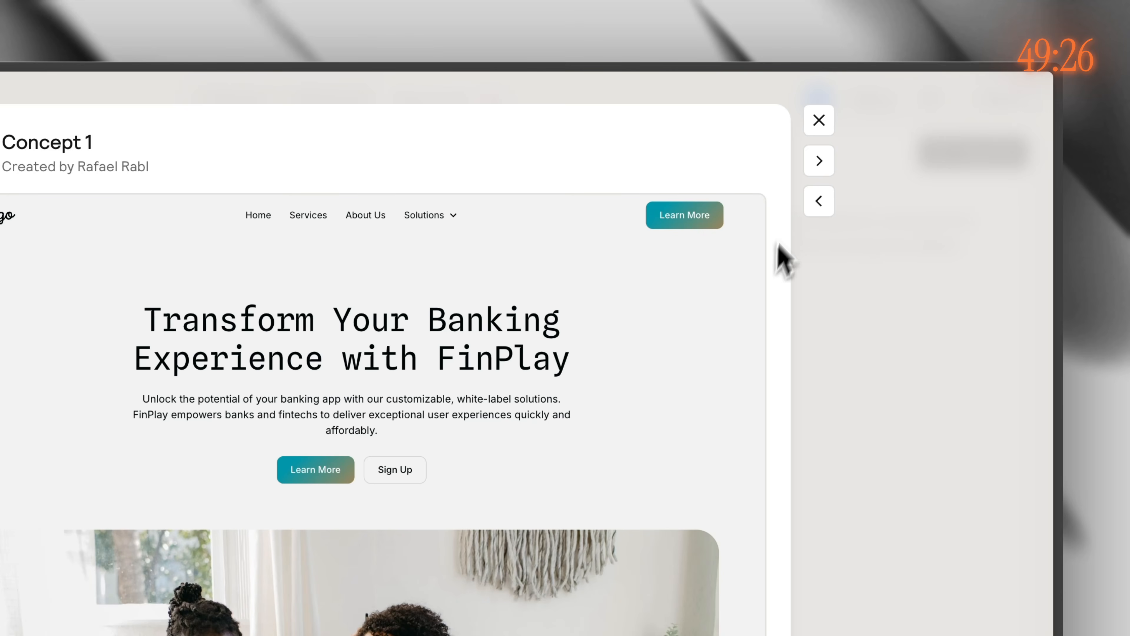
pyautogui.click(818, 161)
pyautogui.click(819, 121)
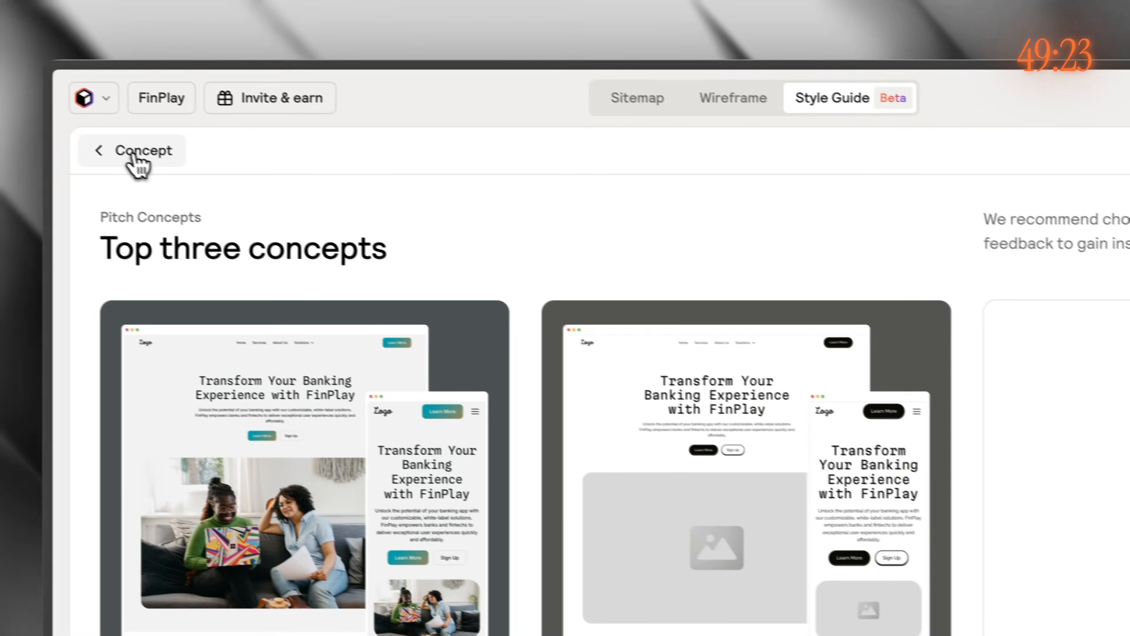
# Step: Duplicate Concept 2 as a third concept and randomise its style guide until it has the dark theme with blue 556B9B as main colour
pyautogui.click(135, 153)
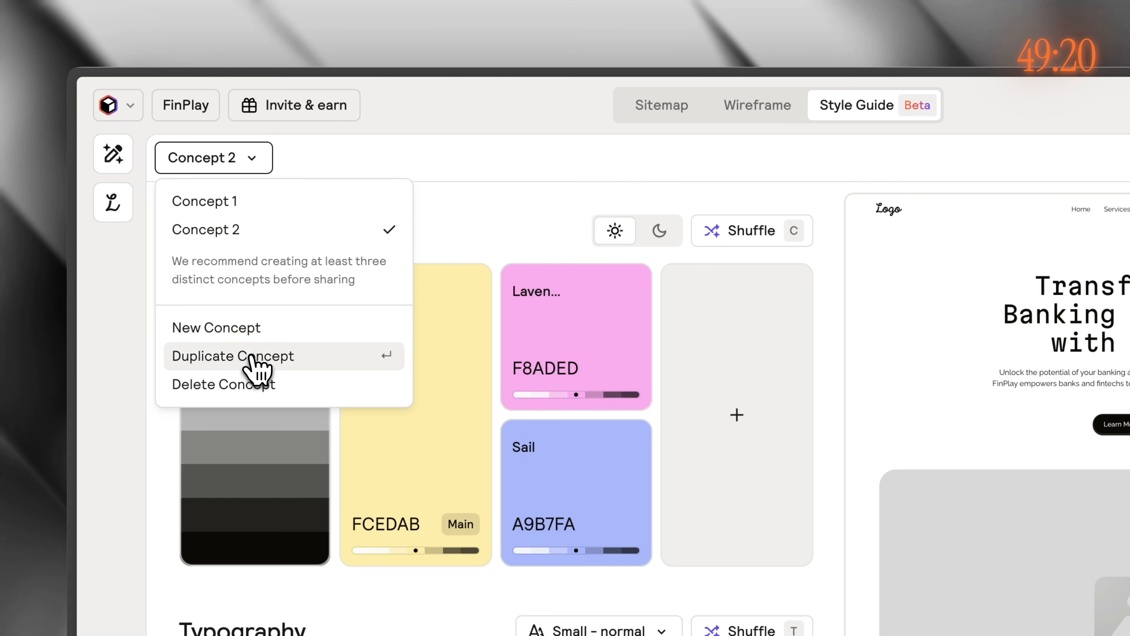
pyautogui.click(253, 351)
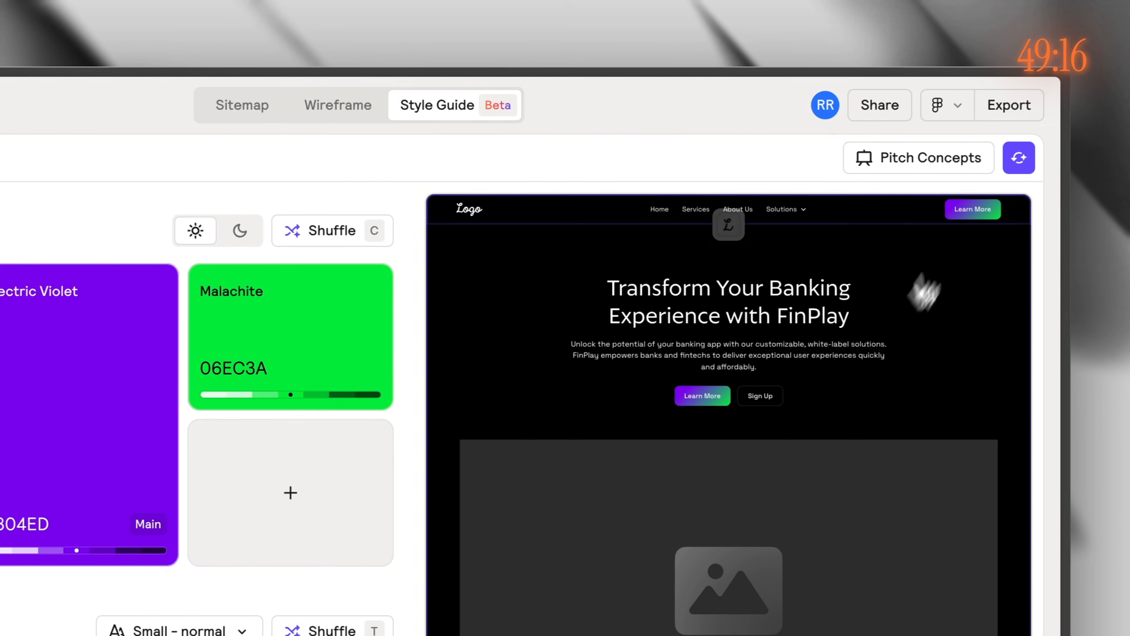
pyautogui.click(1019, 159)
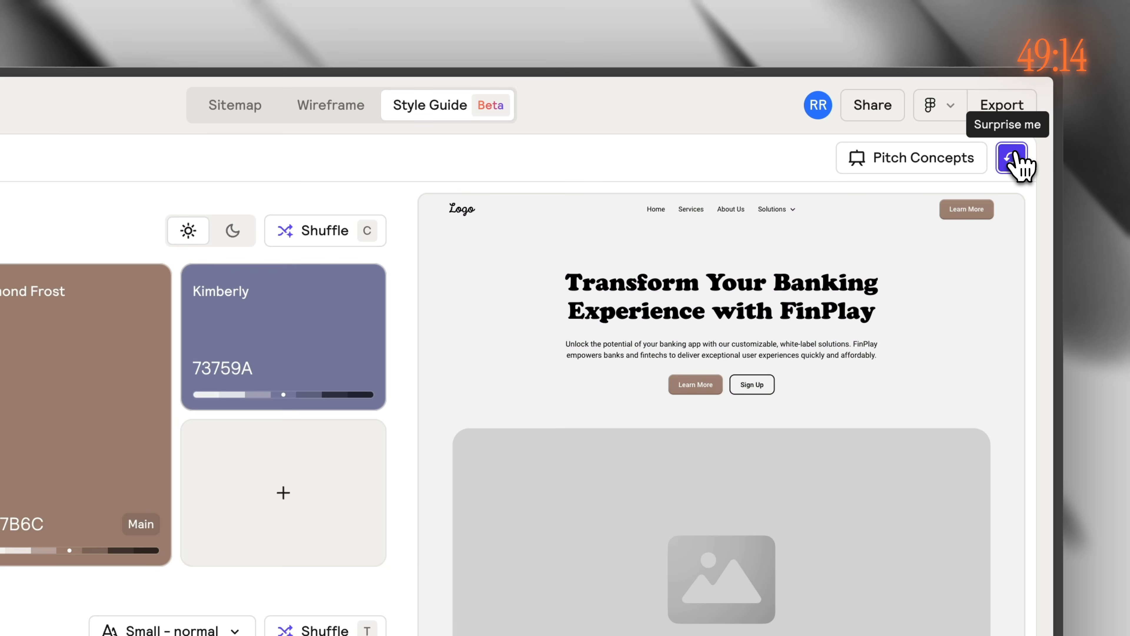
pyautogui.click(1016, 158)
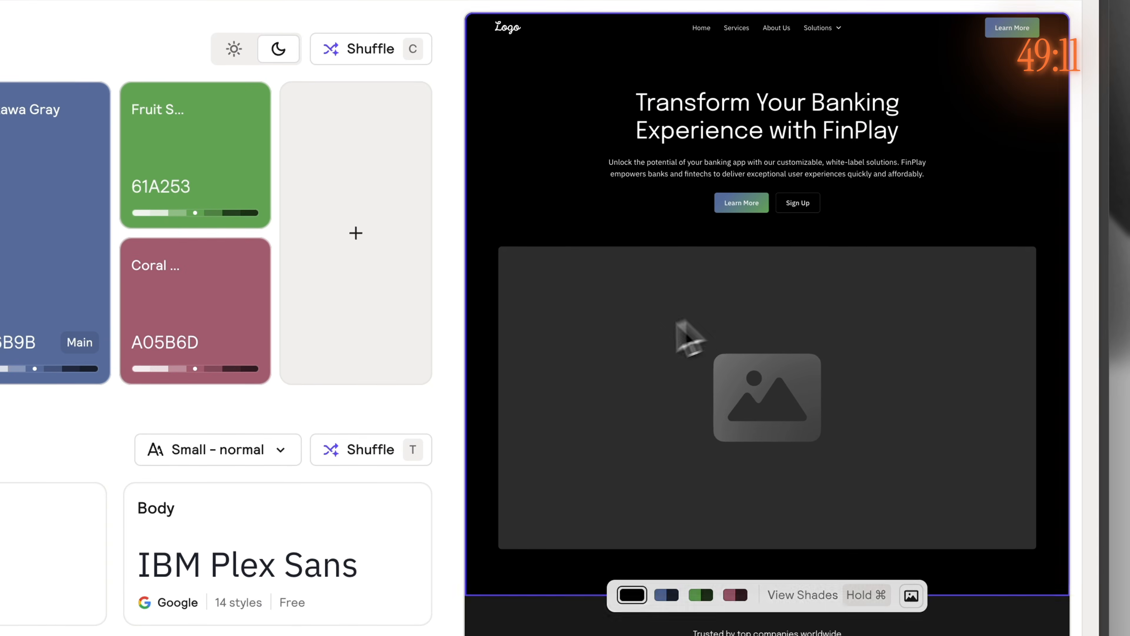
# Step: Set the typography size to Large, keeping the Normal weight
pyautogui.click(158, 630)
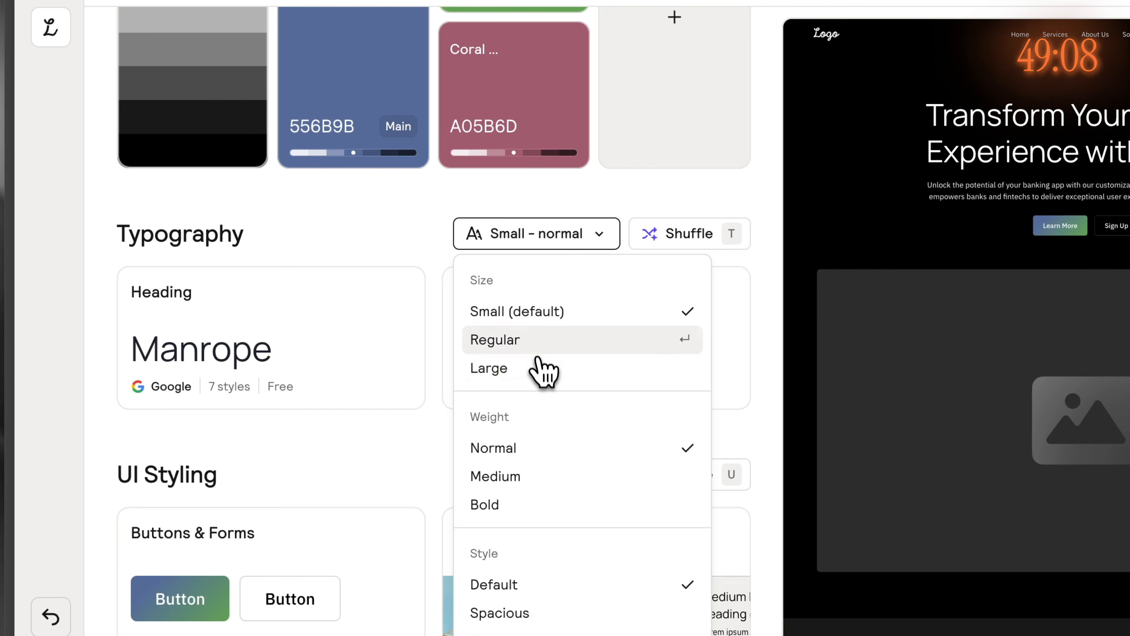
pyautogui.click(531, 369)
pyautogui.click(650, 193)
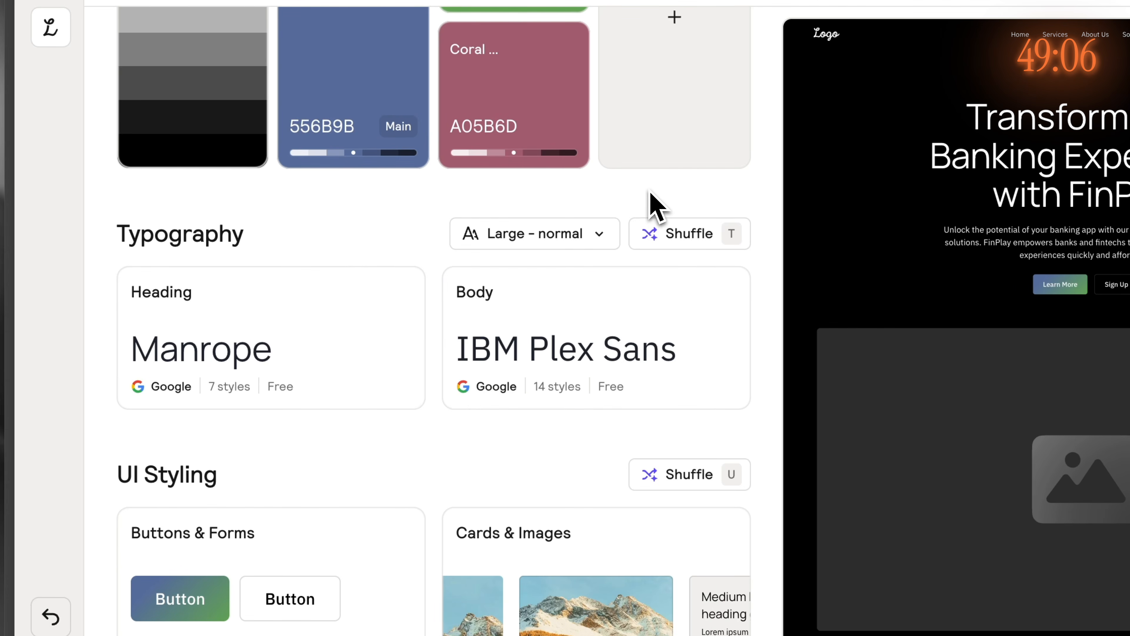
# Step: Give Buttons & Forms fully rounded corners, try the Elevate style, and switch back to the Gradient style
pyautogui.scroll(-1, 587, 356)
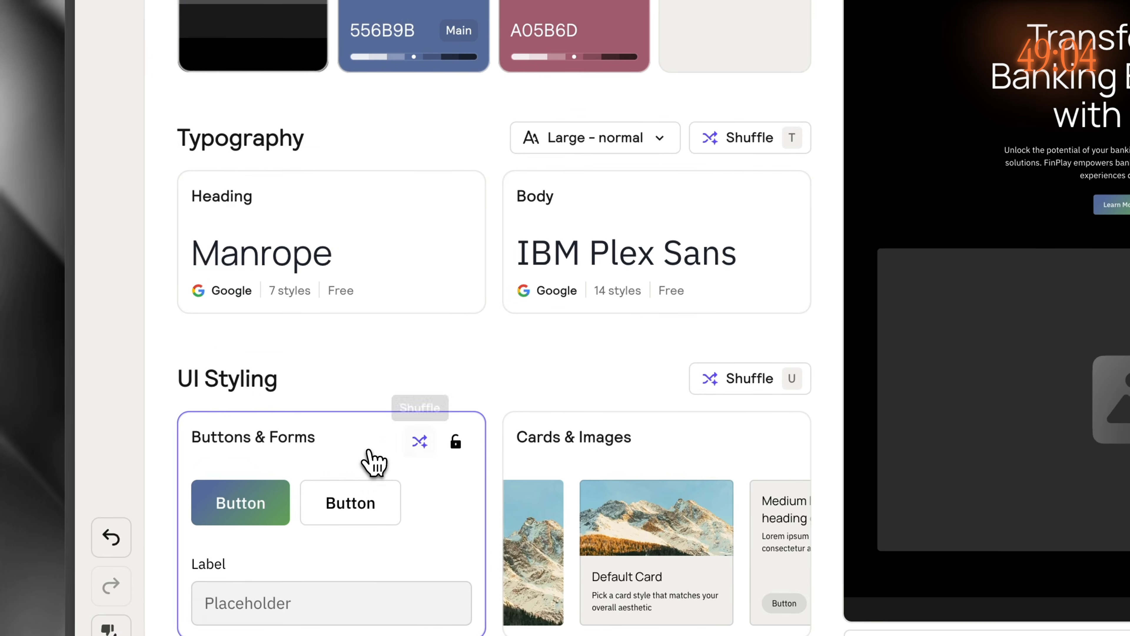
pyautogui.click(308, 534)
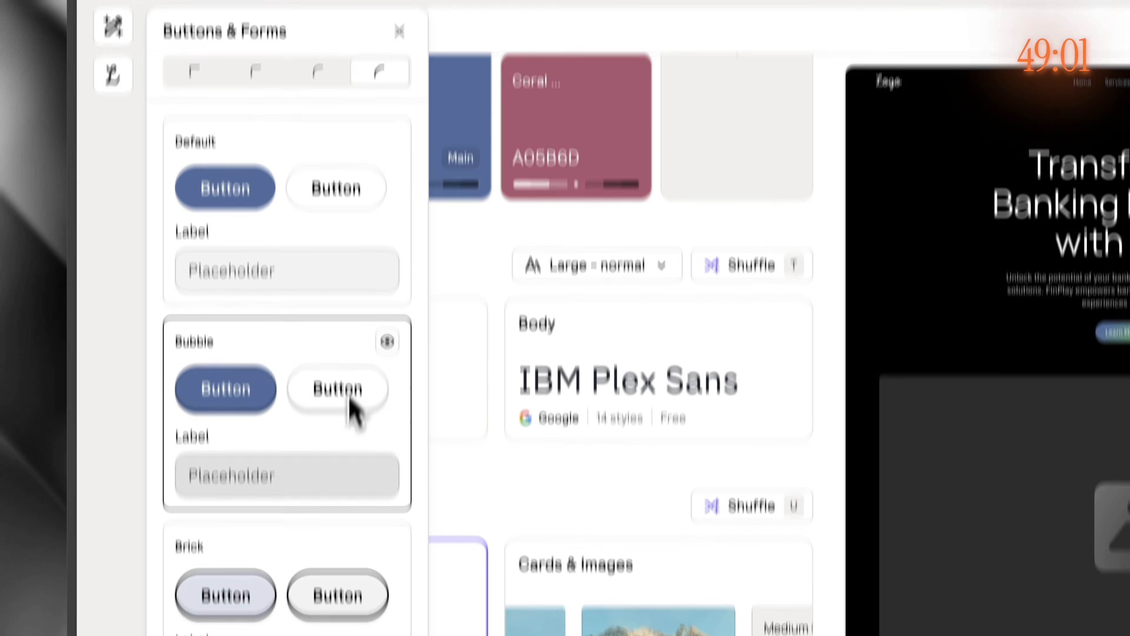
pyautogui.scroll(-7, 347, 472)
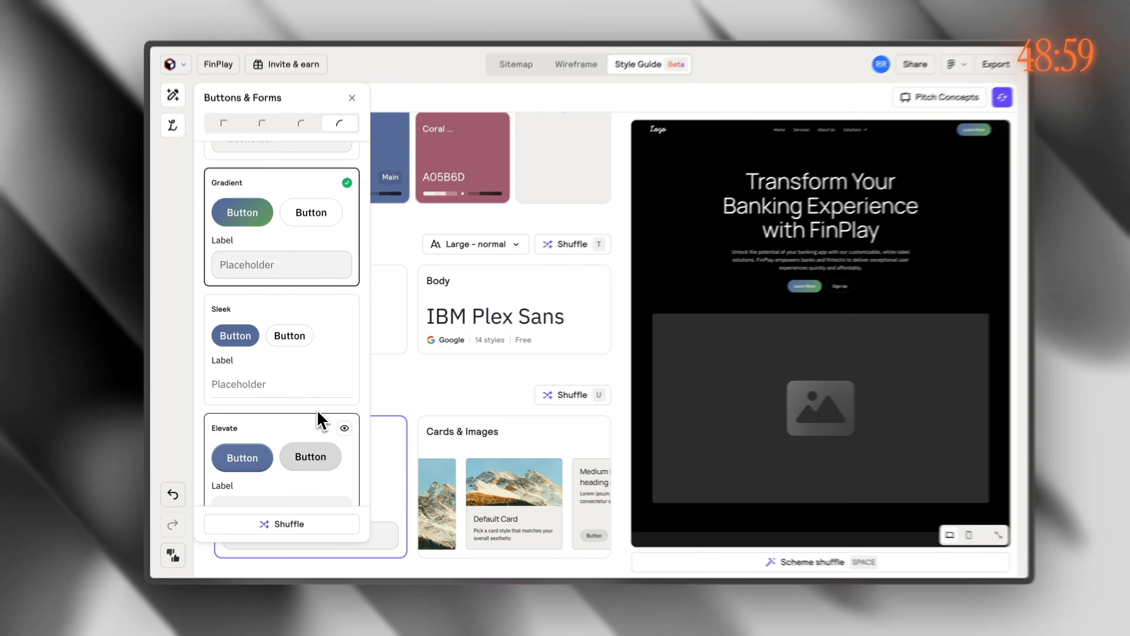
pyautogui.scroll(7, 347, 394)
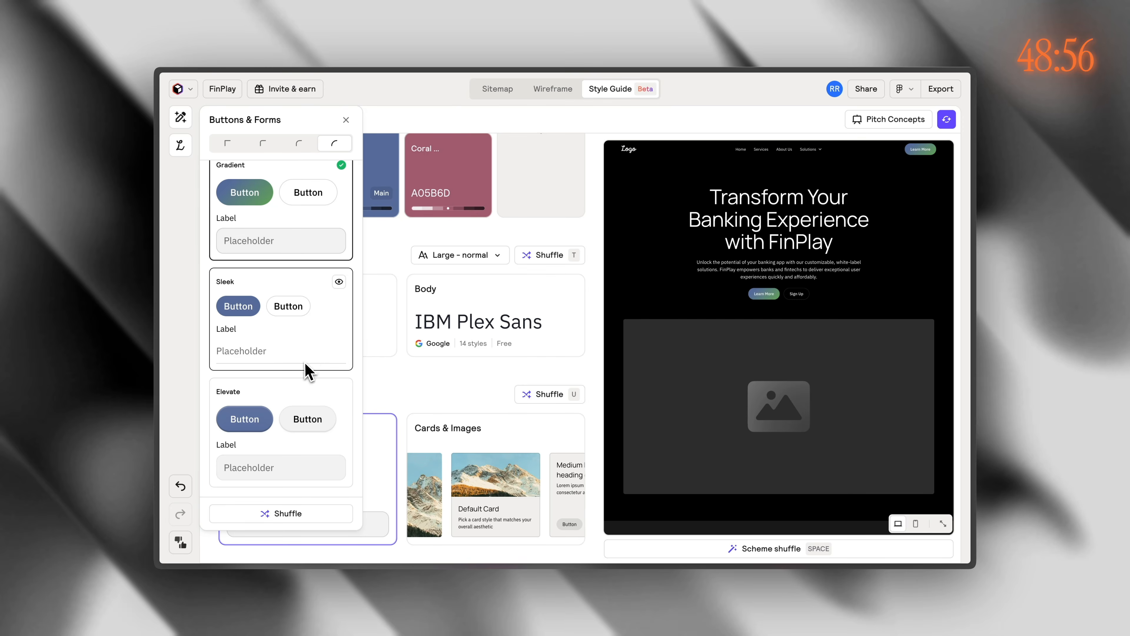
pyautogui.click(308, 390)
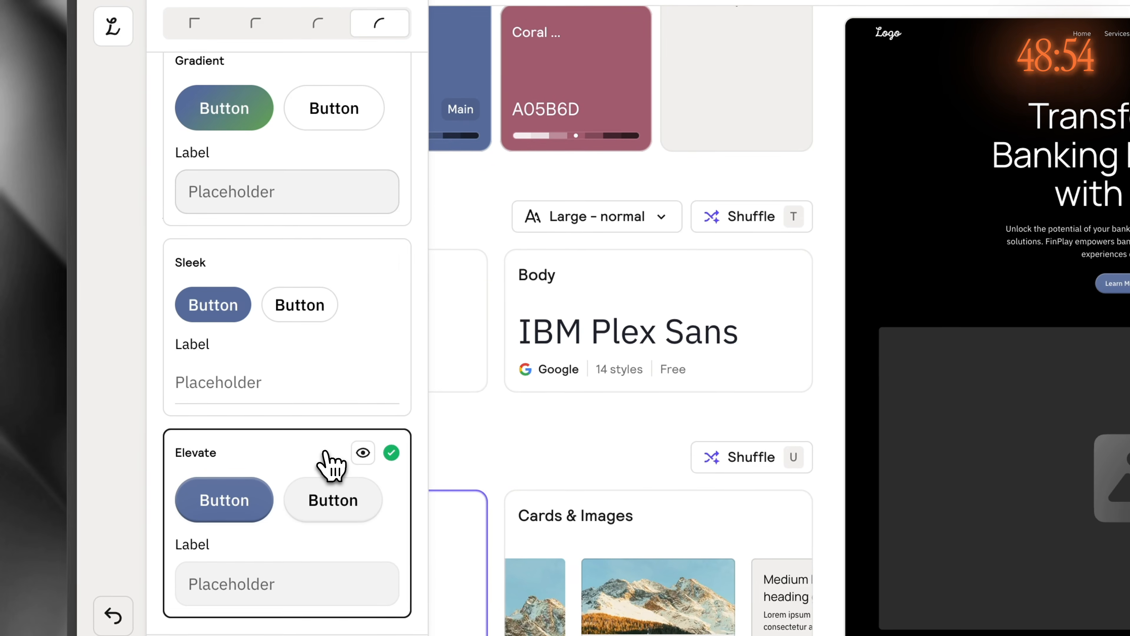
pyautogui.click(278, 156)
pyautogui.scroll(5, 287, 170)
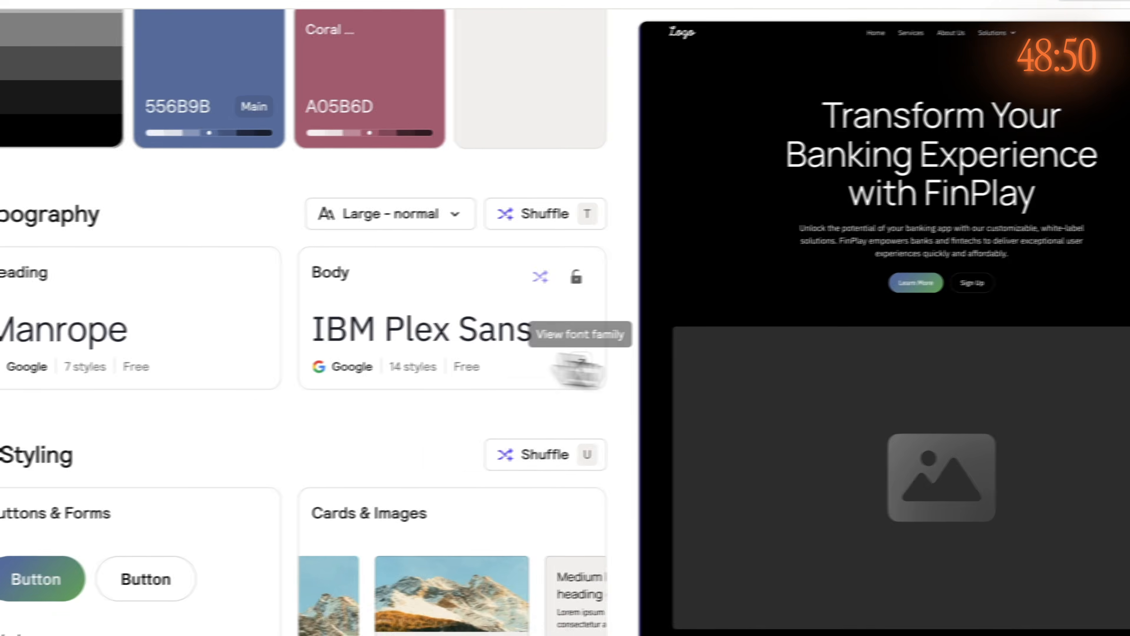
# Step: Review the third concept's style guide, compare all three concepts in the pitch concepts overview, and return to the concept
pyautogui.scroll(-5, 953, 439)
pyautogui.scroll(-5, 947, 449)
pyautogui.scroll(10, 948, 449)
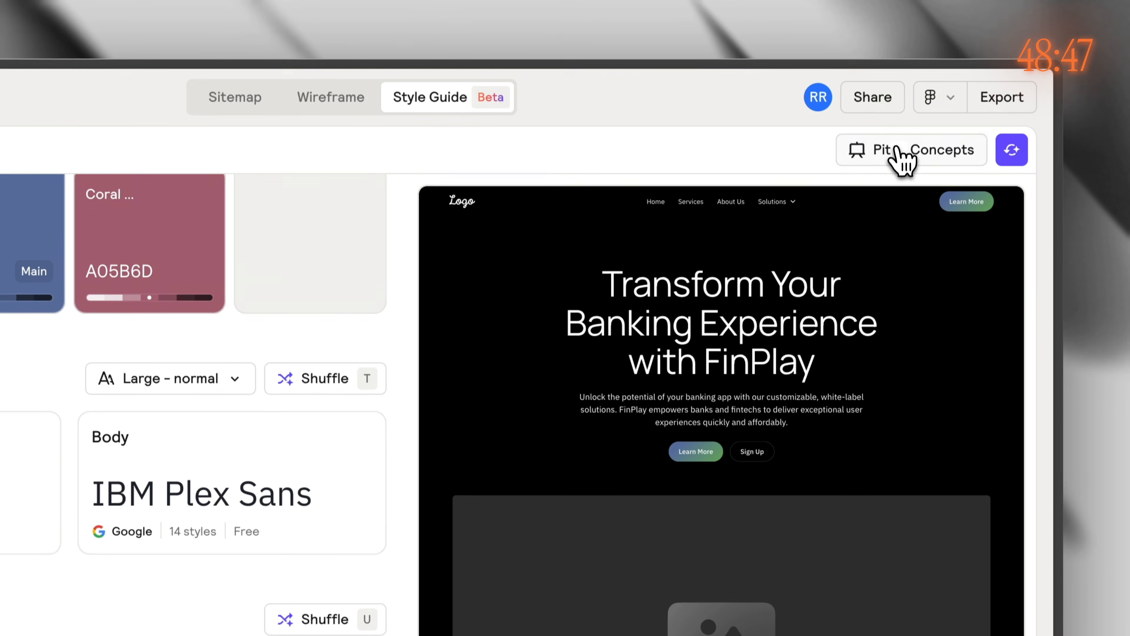
pyautogui.click(895, 76)
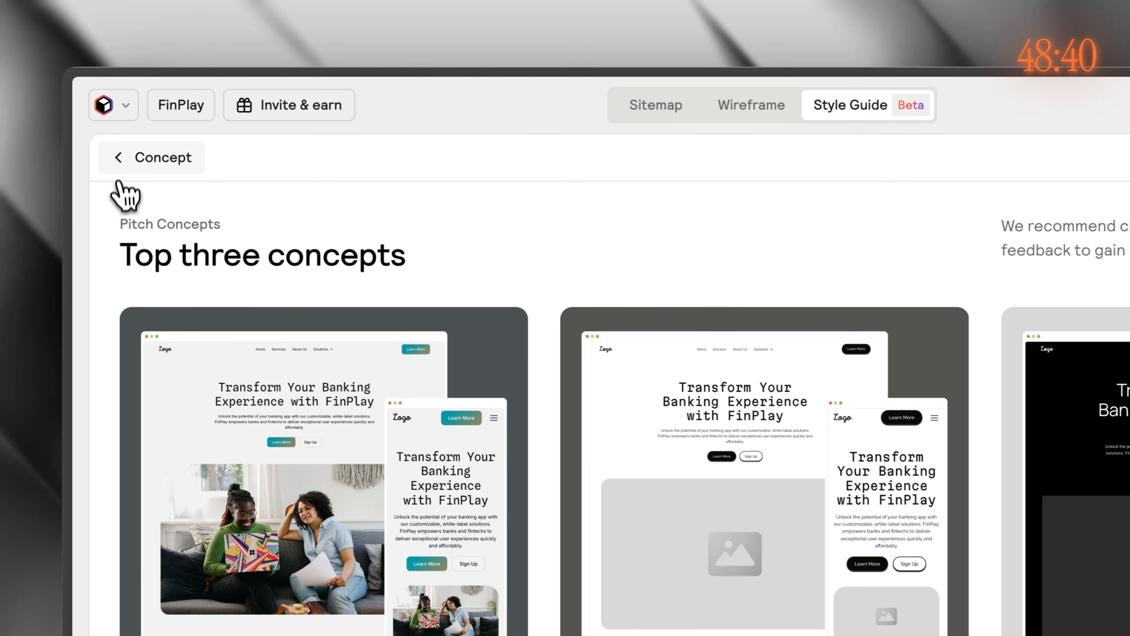
pyautogui.click(125, 166)
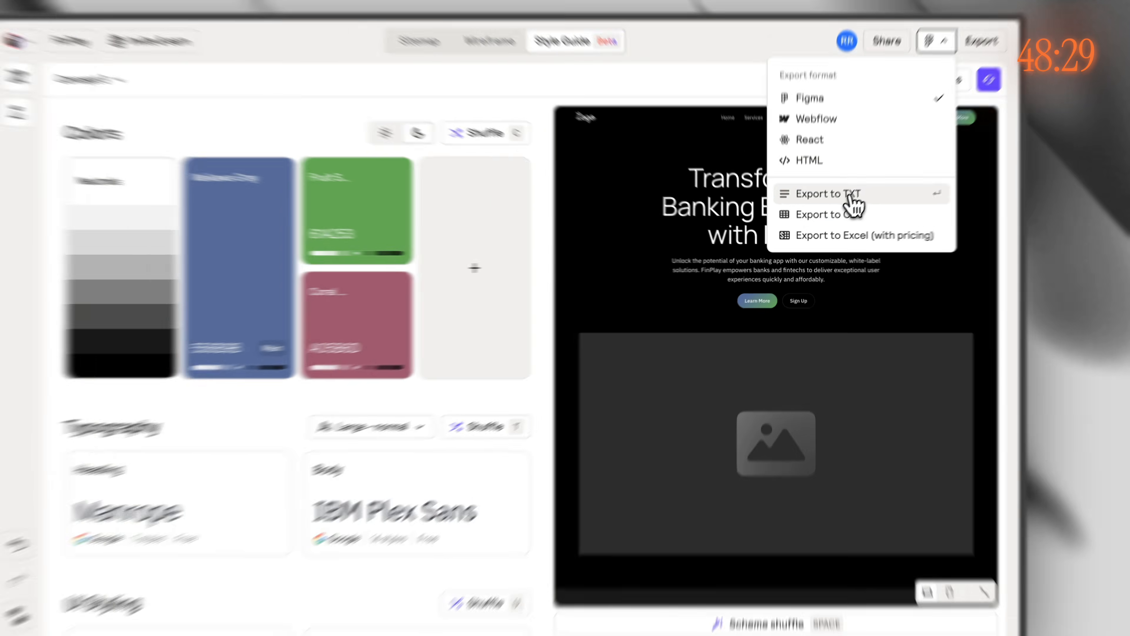
# Step: Export the site to TXT, look through the exported page text, and close the export dialog
pyautogui.click(847, 215)
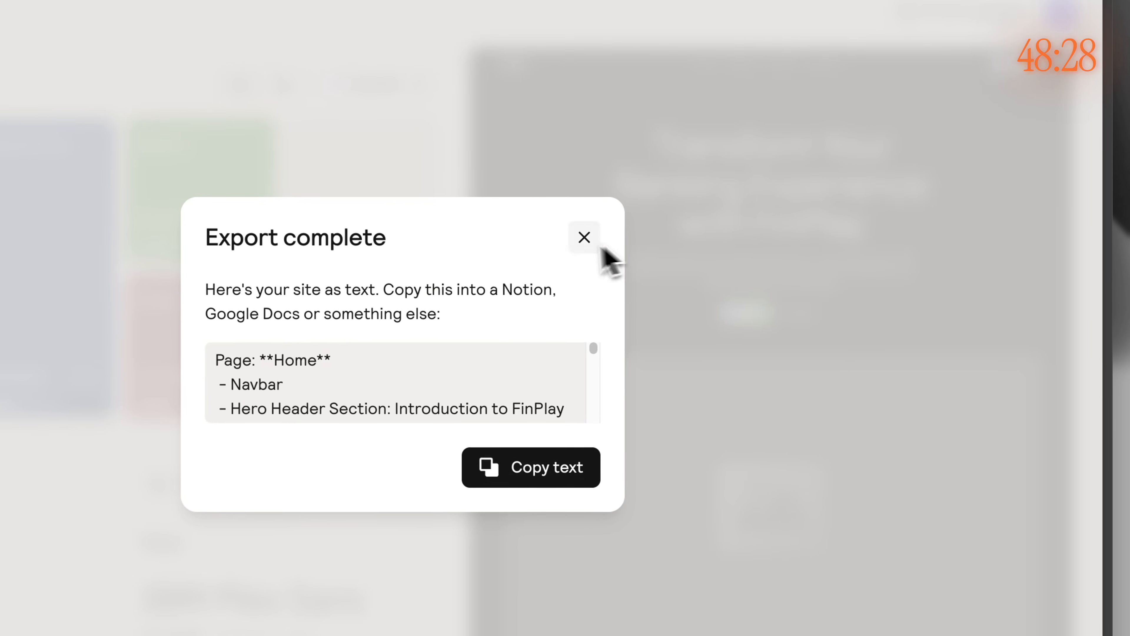
pyautogui.scroll(-3, 594, 382)
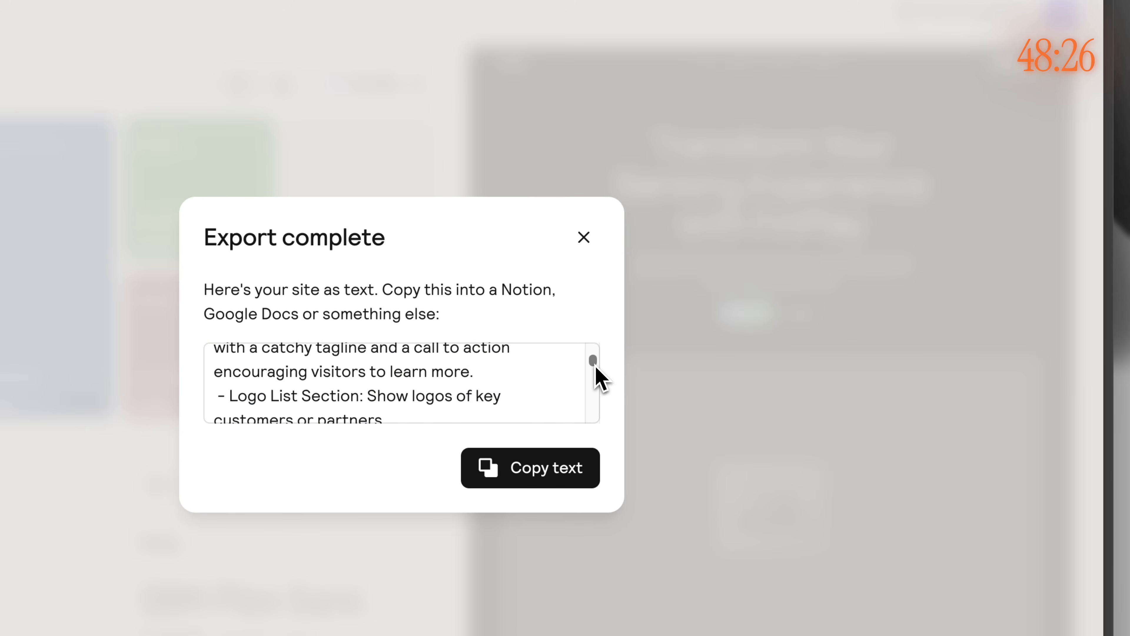
pyautogui.click(584, 237)
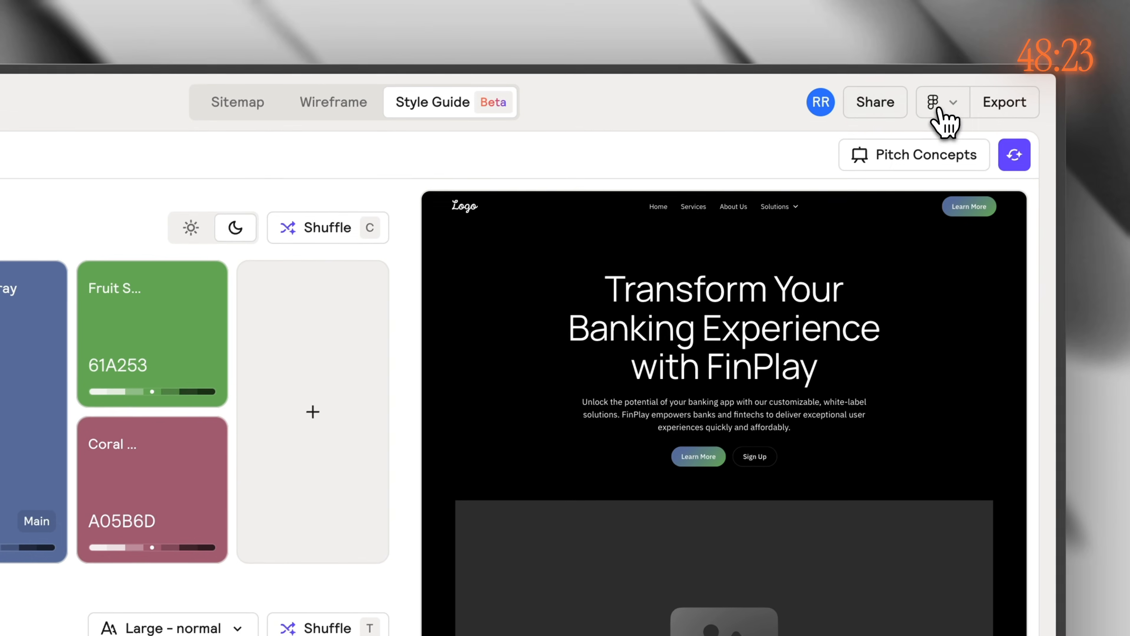
# Step: Set the export format to Webflow, start the export, and open the Relume Style Guide page for cloning
pyautogui.click(1039, 3)
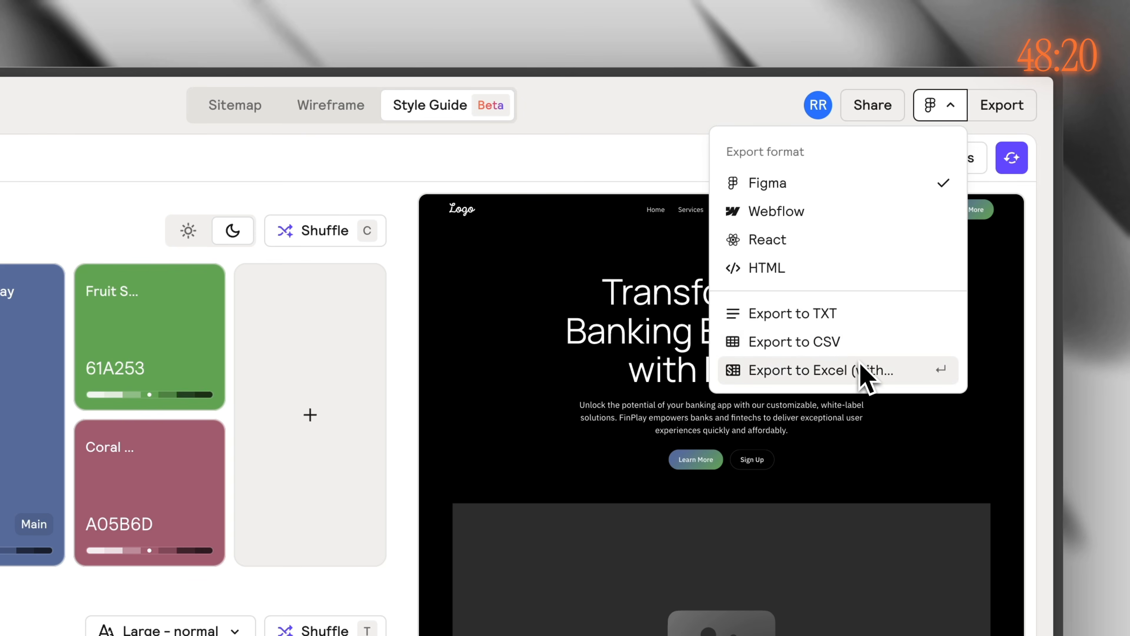
pyautogui.click(776, 211)
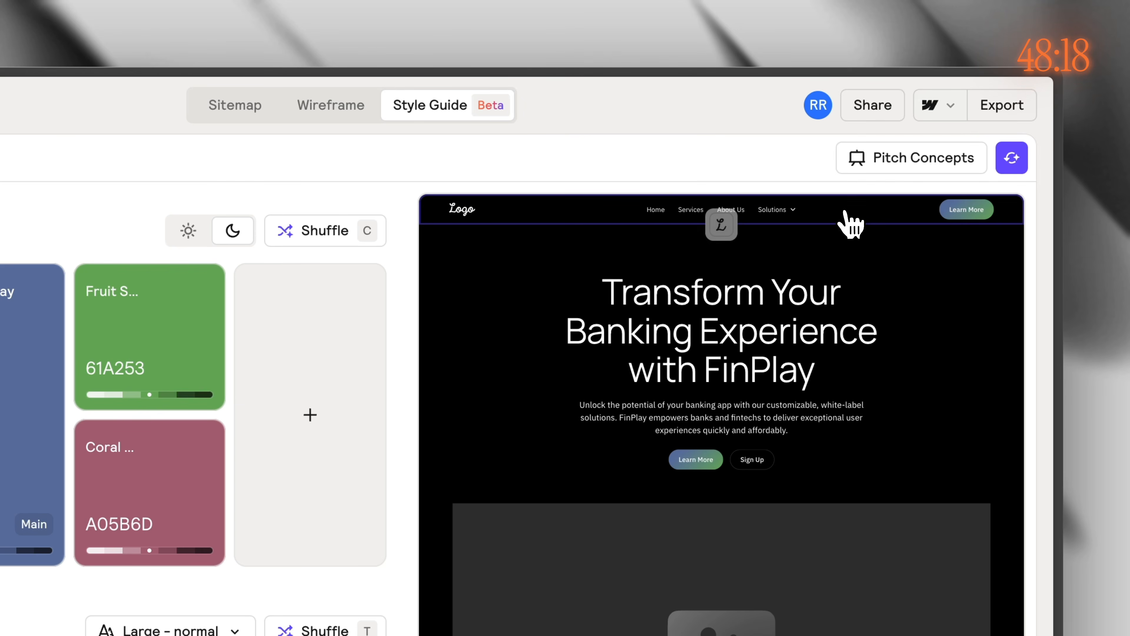
pyautogui.click(1002, 106)
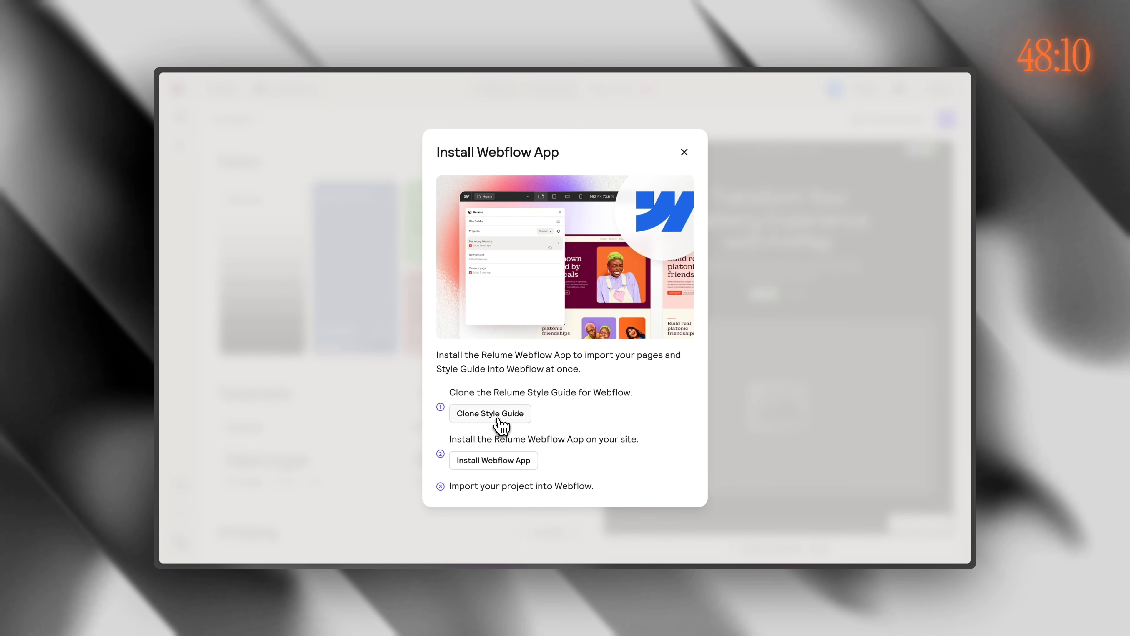
pyautogui.click(508, 419)
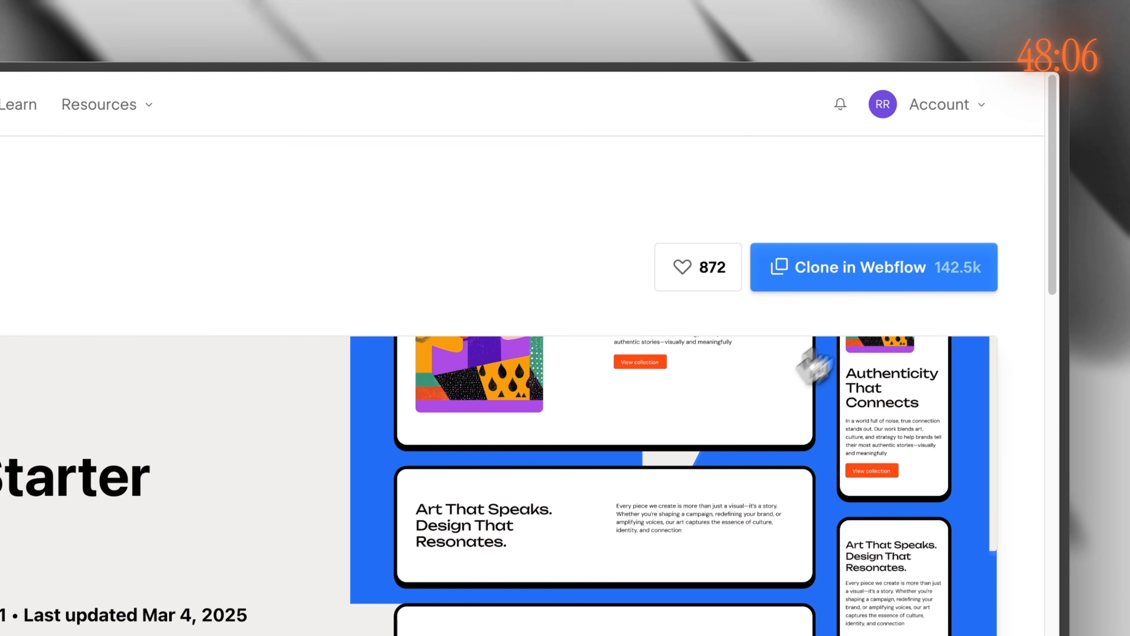
# Step: Clone the Relume Style Guide in Webflow as a new site named FinPlay
pyautogui.click(874, 293)
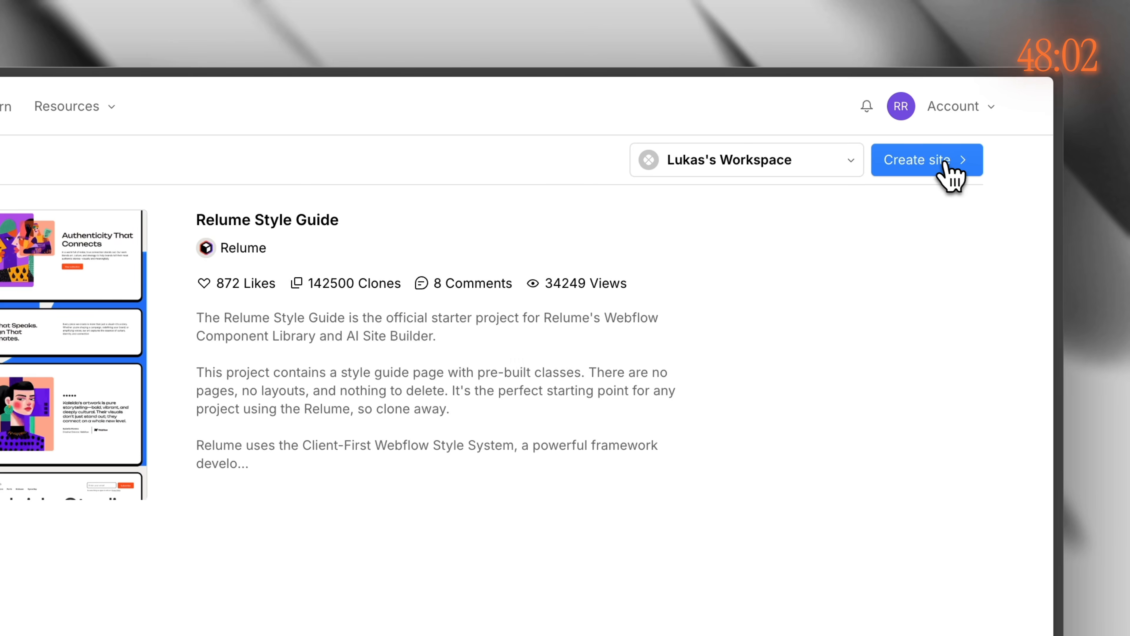
pyautogui.click(937, 162)
pyautogui.tripleClick(359, 215)
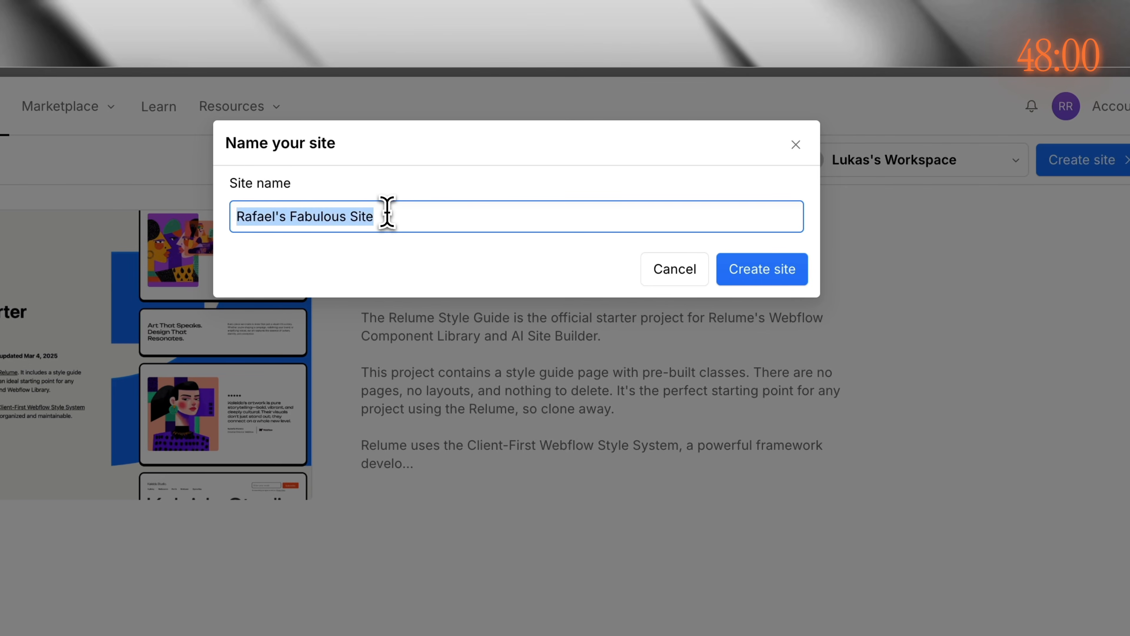
pyautogui.write('Fin')
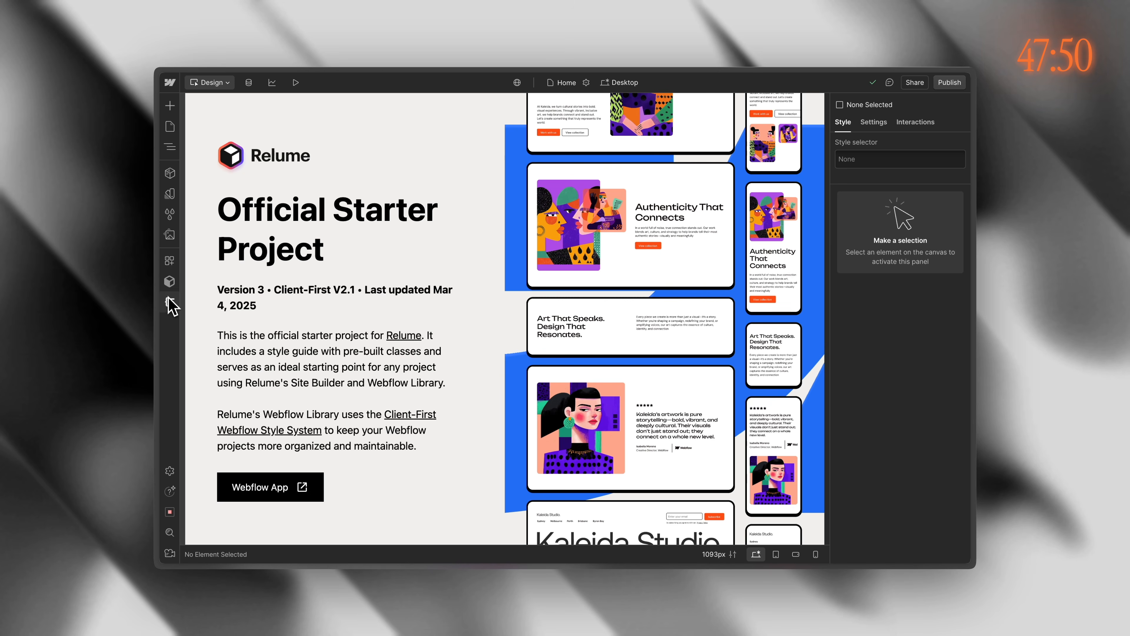
# Step: Find the Relume app among the Webflow apps, launch it, and log in to link the Relume account
pyautogui.click(170, 262)
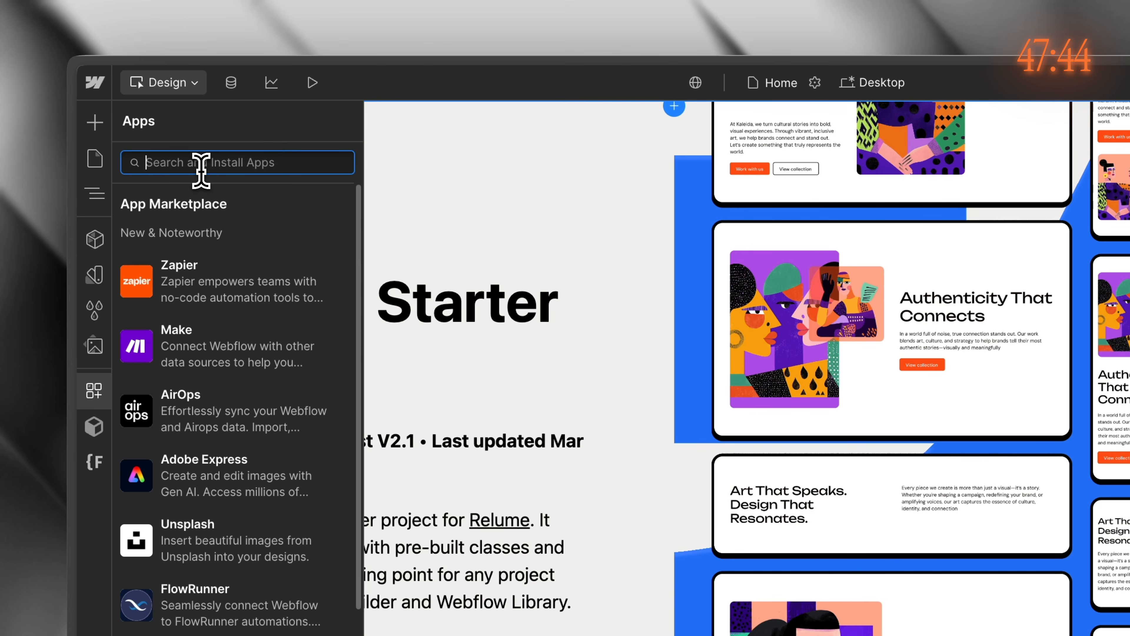
pyautogui.write('relum')
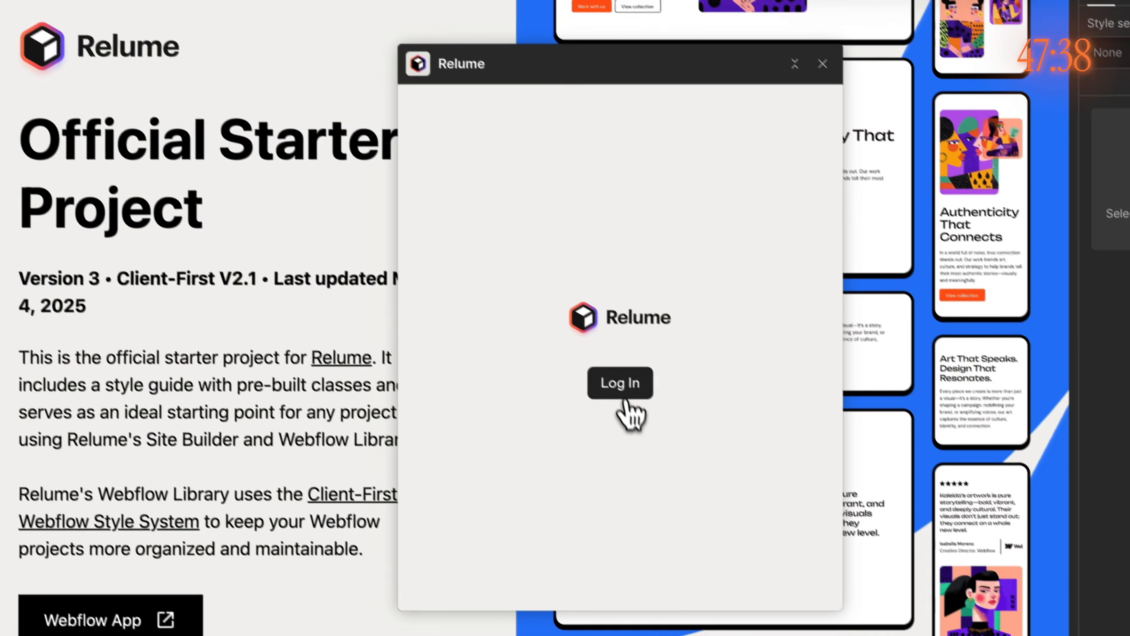
pyautogui.click(777, 540)
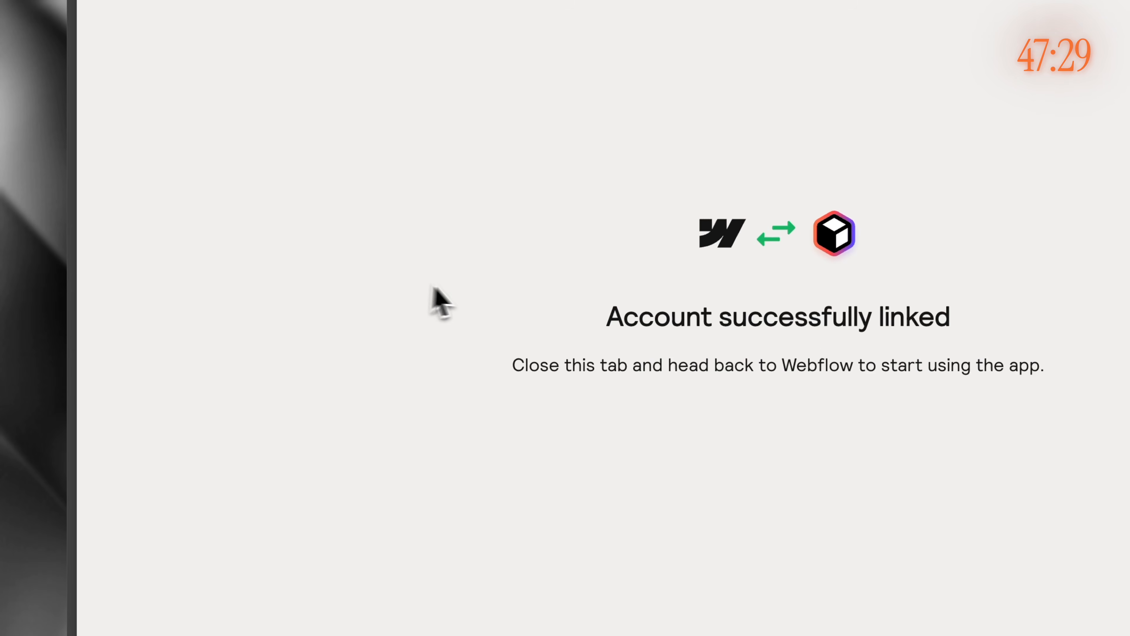
pyautogui.press('super+s')
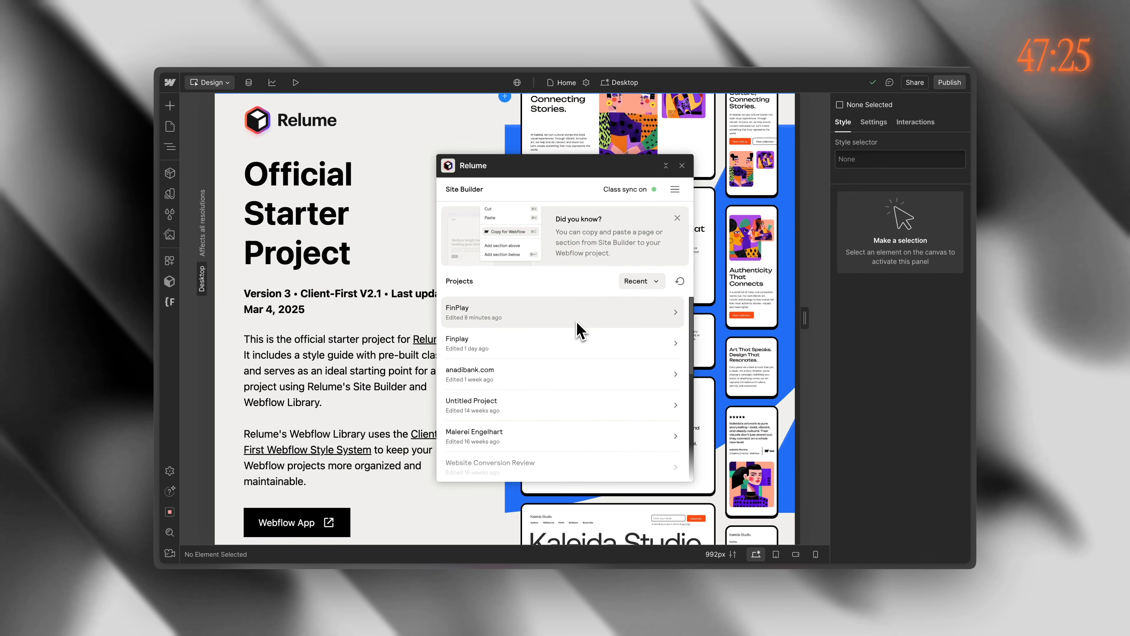
# Step: Import the Home page of the most recent FinPlay project with the Concept 2 style guide, and close the Relume app
pyautogui.click(532, 321)
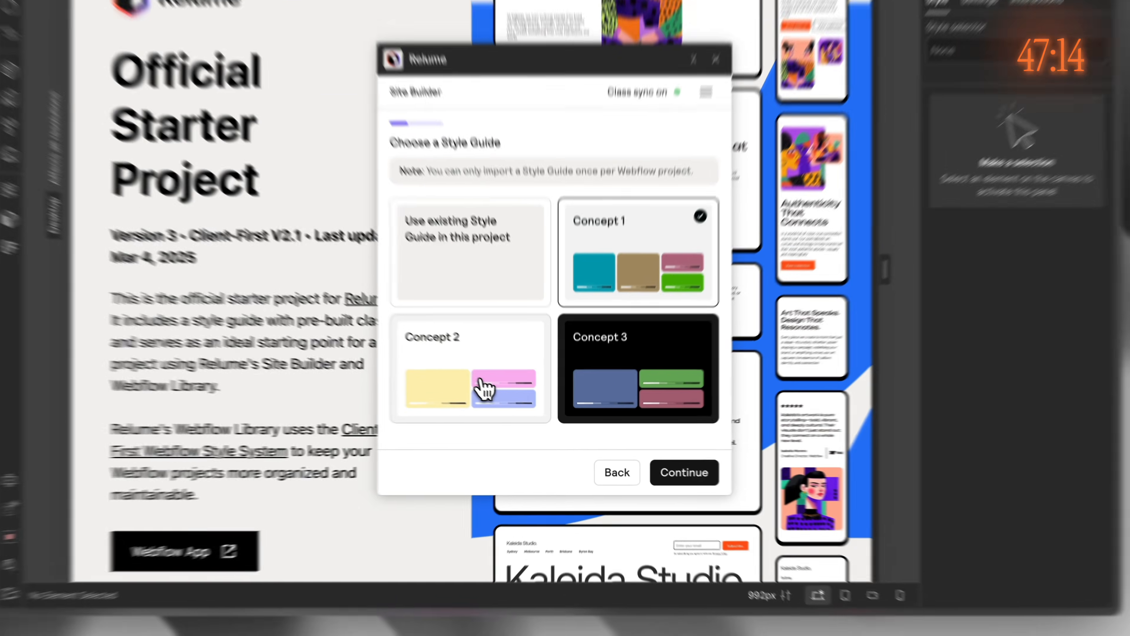
pyautogui.click(514, 409)
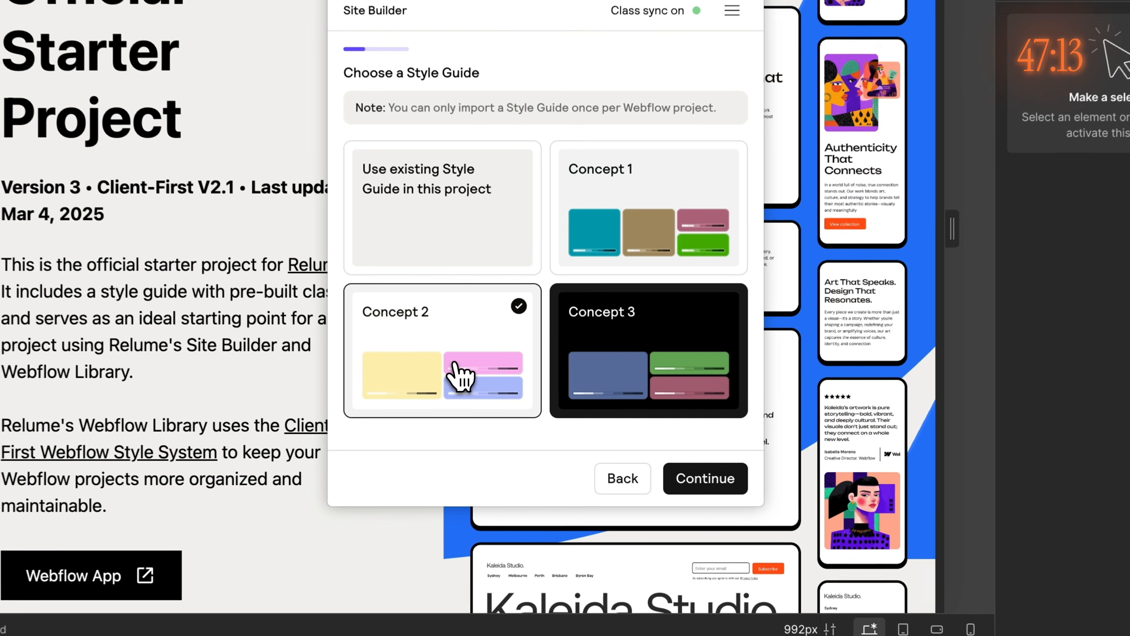
pyautogui.click(707, 479)
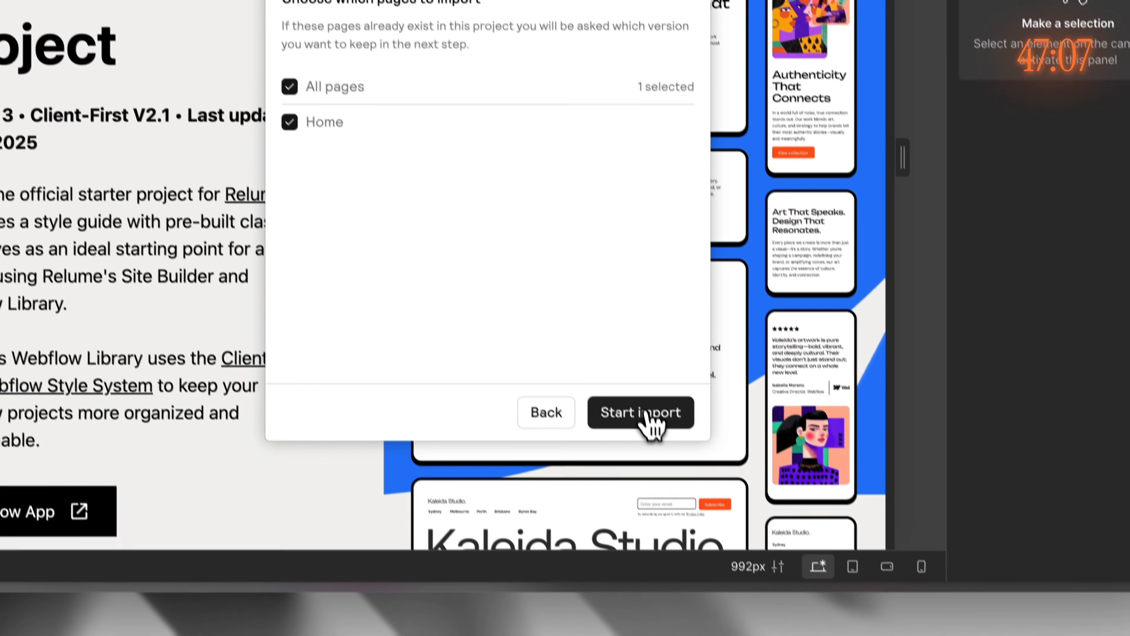
pyautogui.click(679, 516)
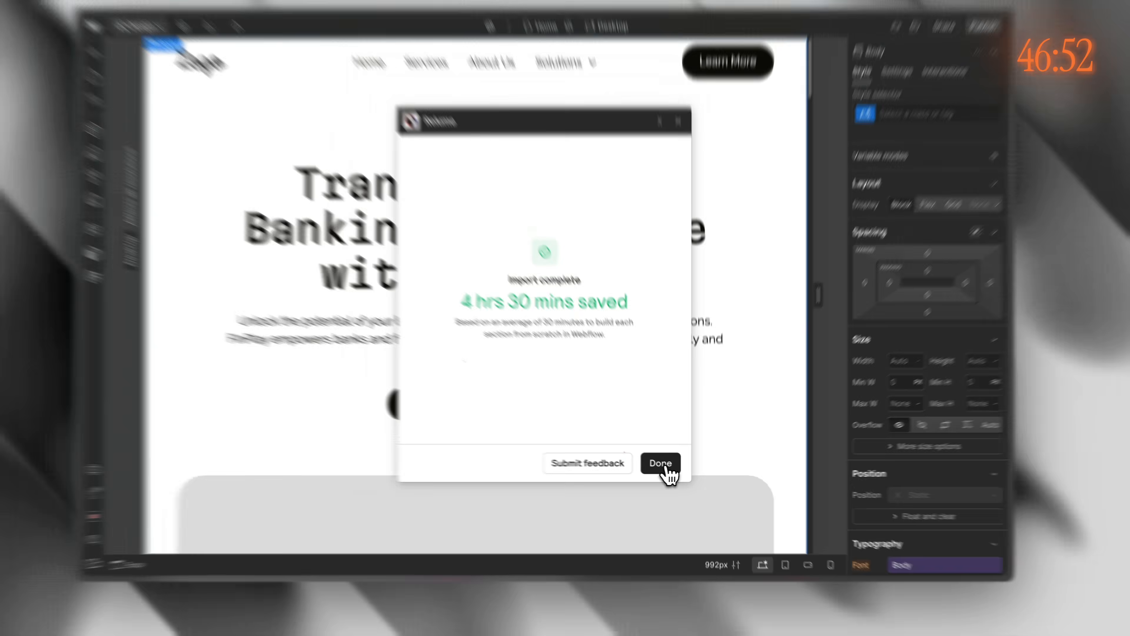
pyautogui.click(666, 465)
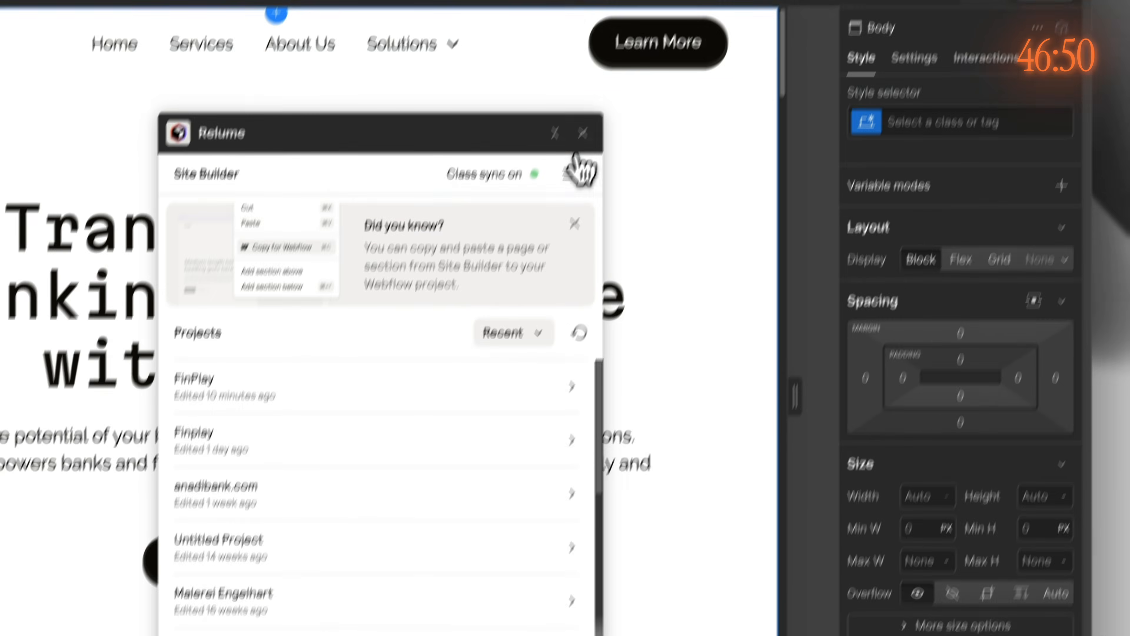
pyautogui.click(582, 133)
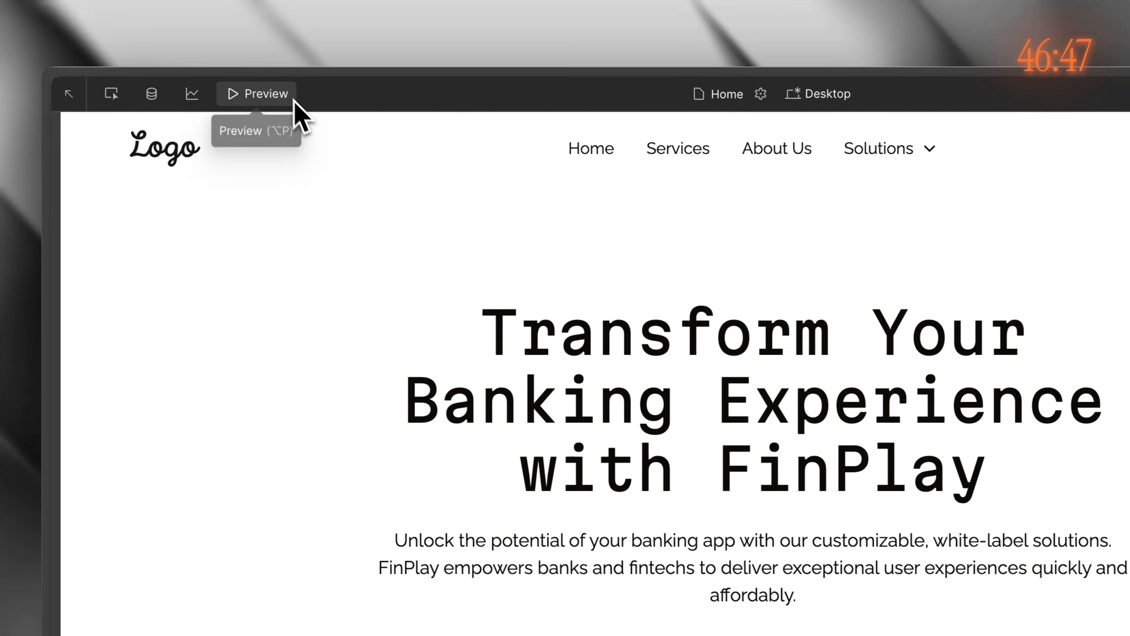
# Step: Preview the imported Home page with custom code enabled and examine all its sections from the navbar to the footer
pyautogui.click(290, 103)
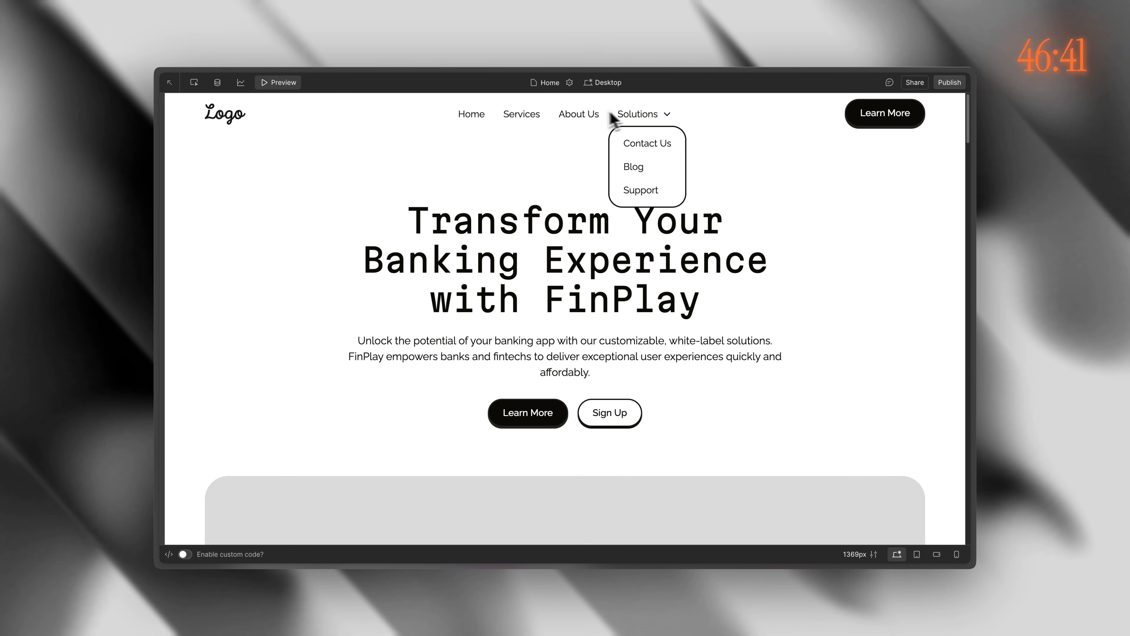
pyautogui.scroll(-15, 454, 285)
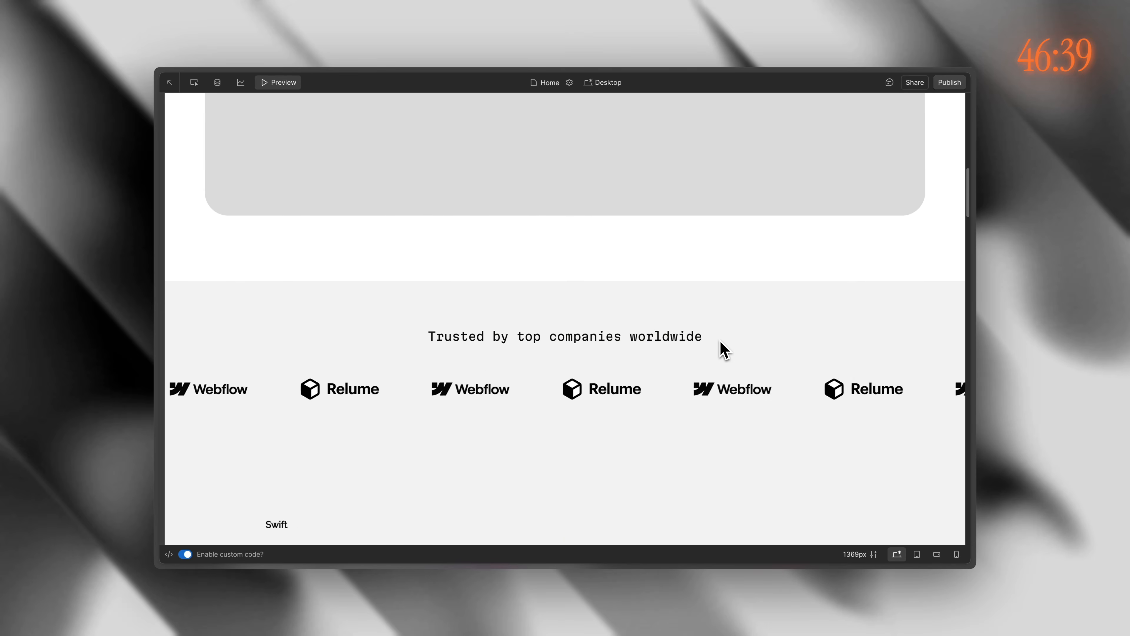
pyautogui.scroll(-6, 724, 350)
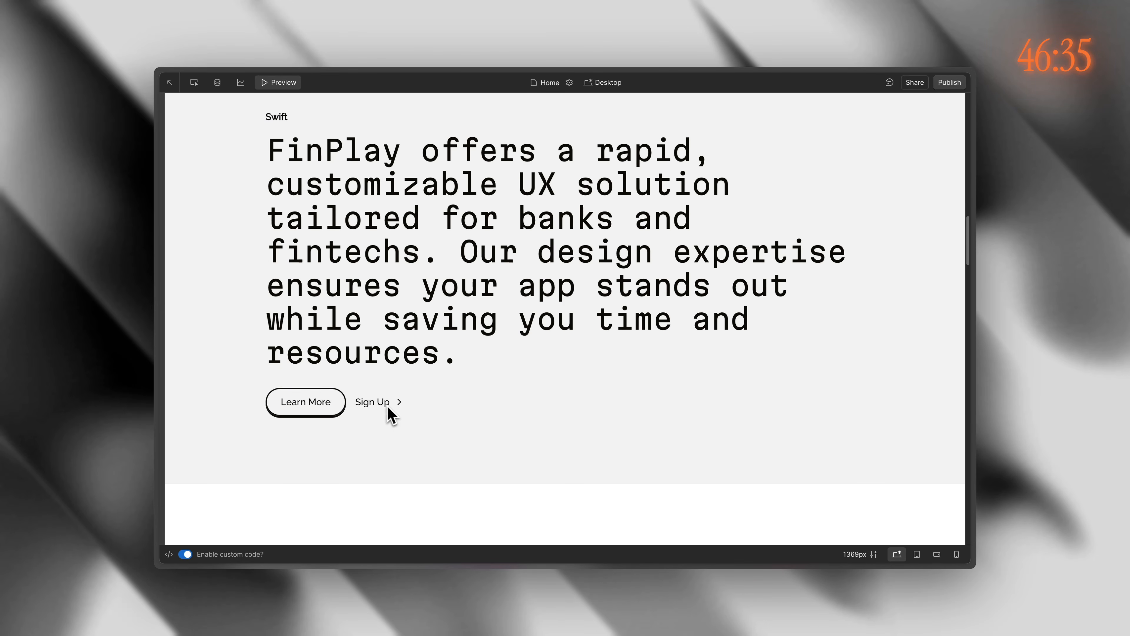
pyautogui.scroll(-8, 527, 414)
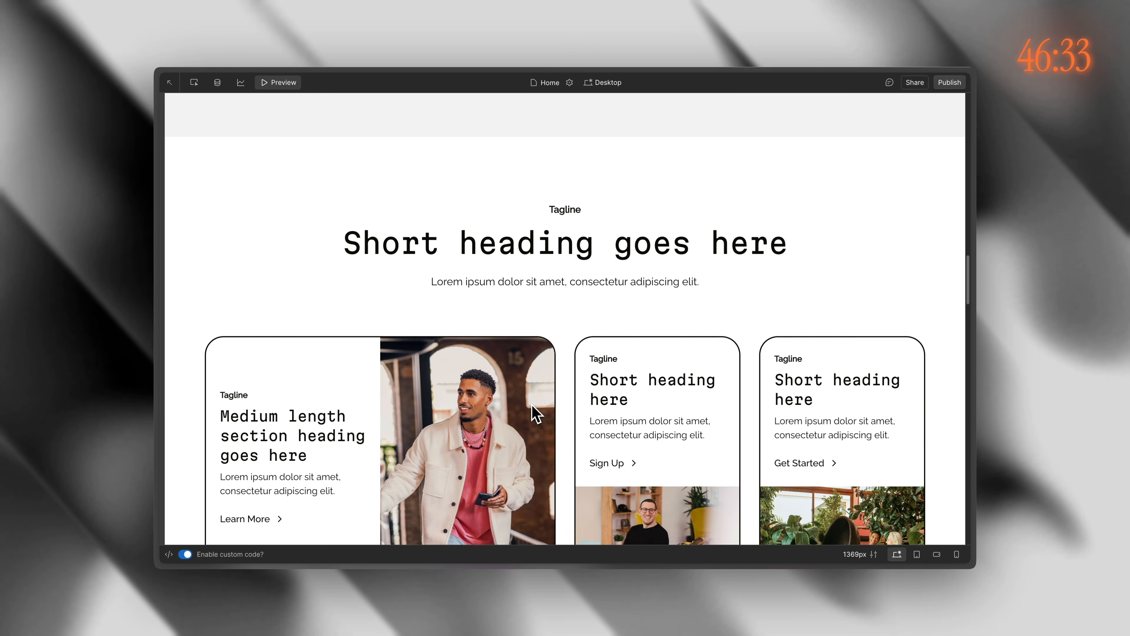
pyautogui.scroll(-10, 534, 413)
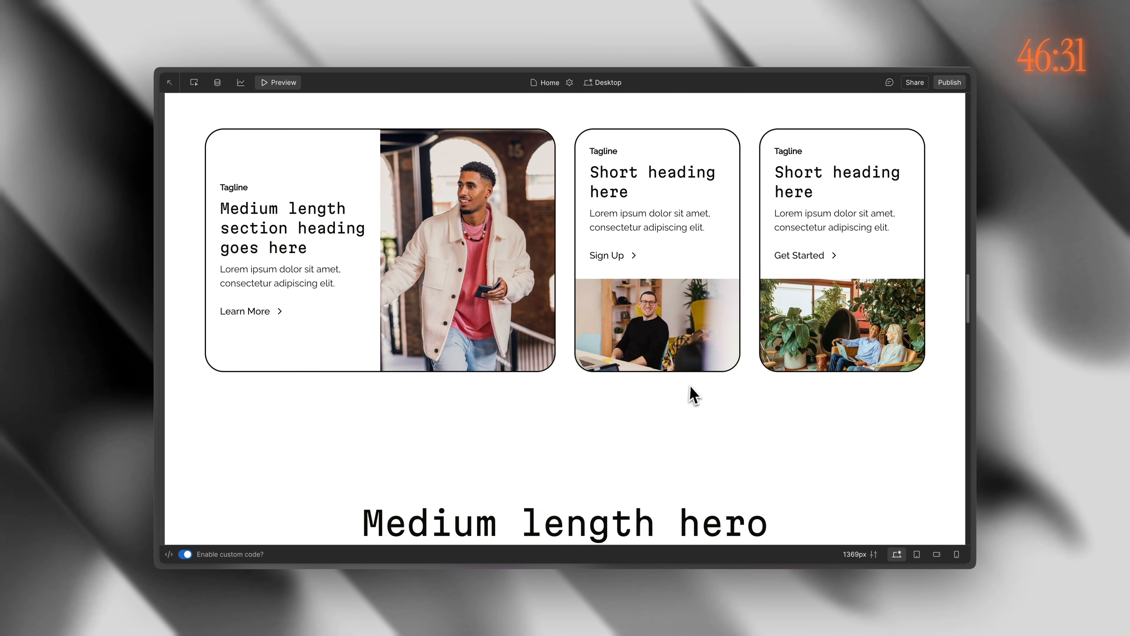
pyautogui.scroll(-15, 629, 391)
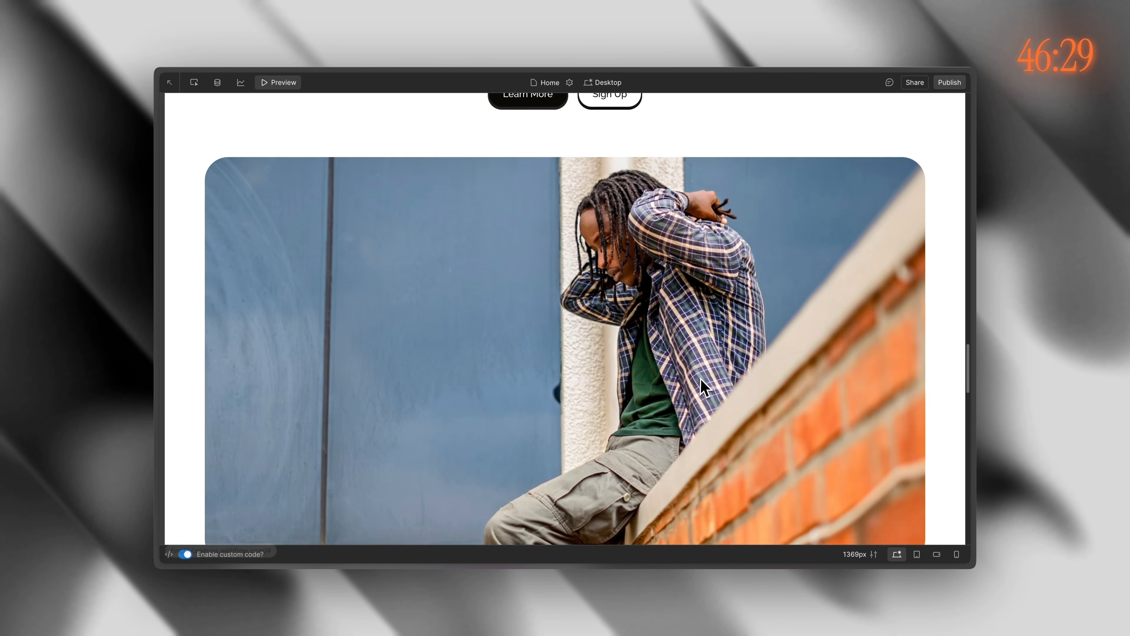
pyautogui.scroll(-10, 686, 389)
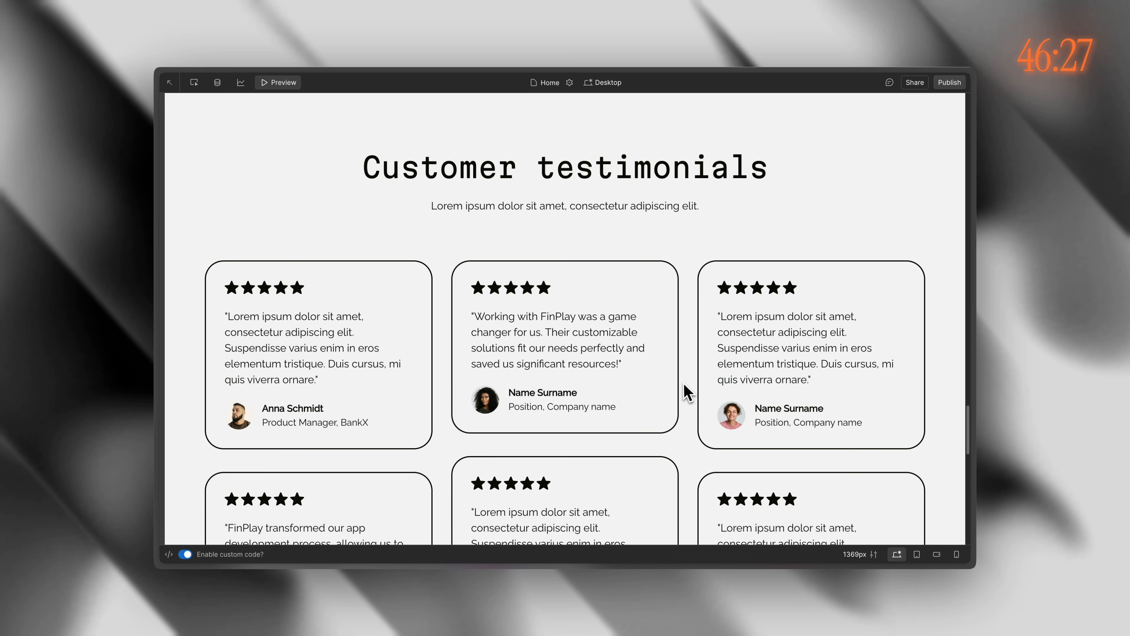
pyautogui.scroll(-3, 686, 391)
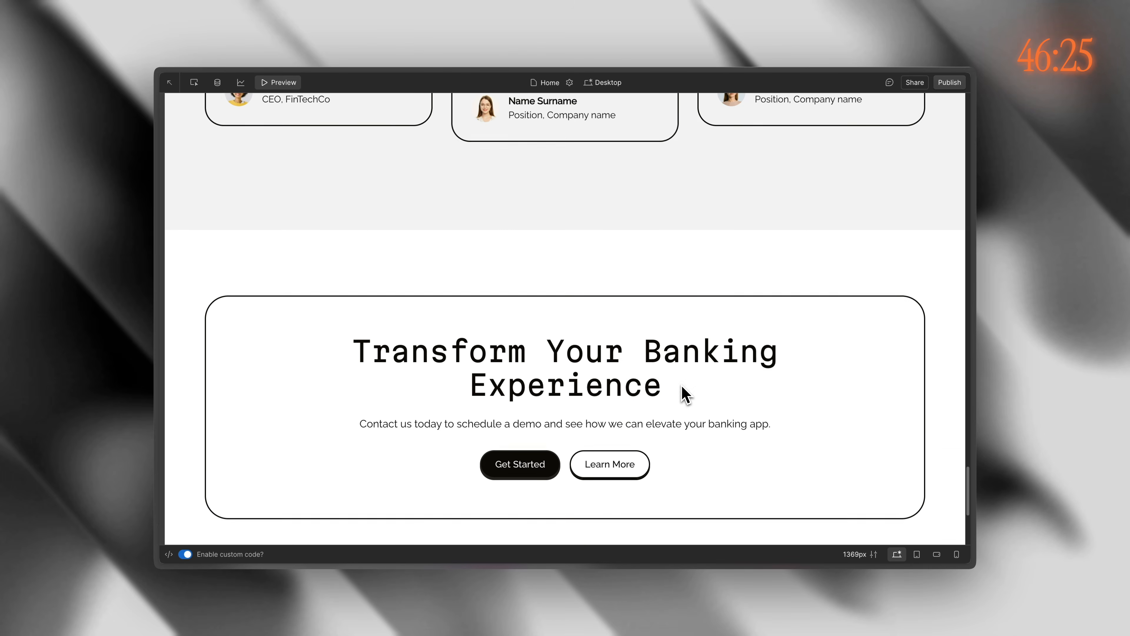
pyautogui.scroll(-4, 678, 393)
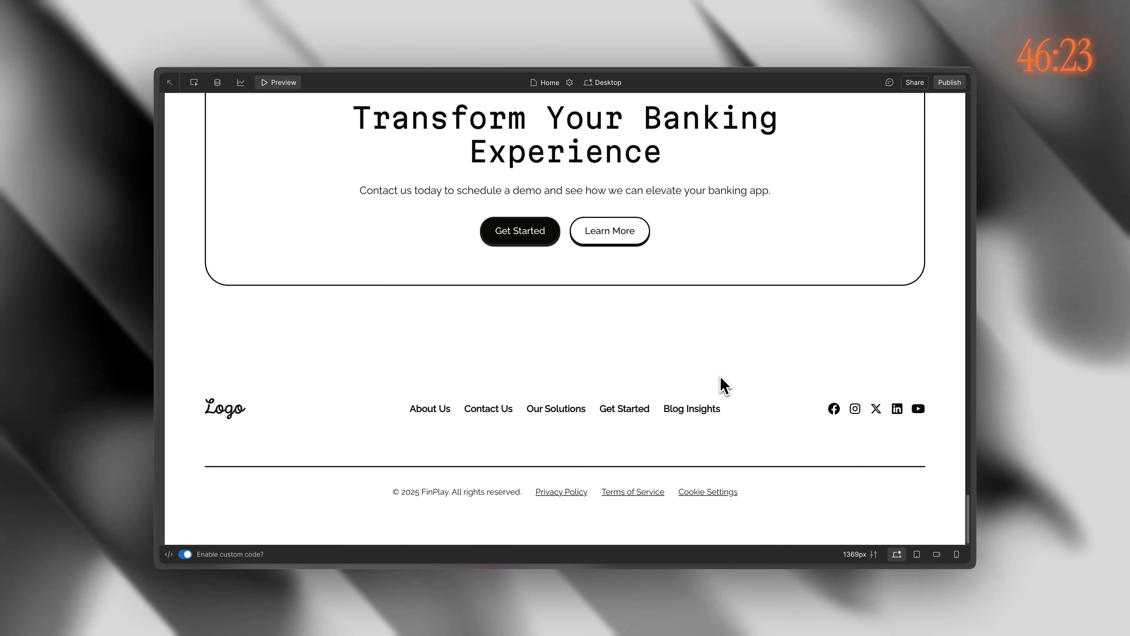
pyautogui.scroll(20, 723, 385)
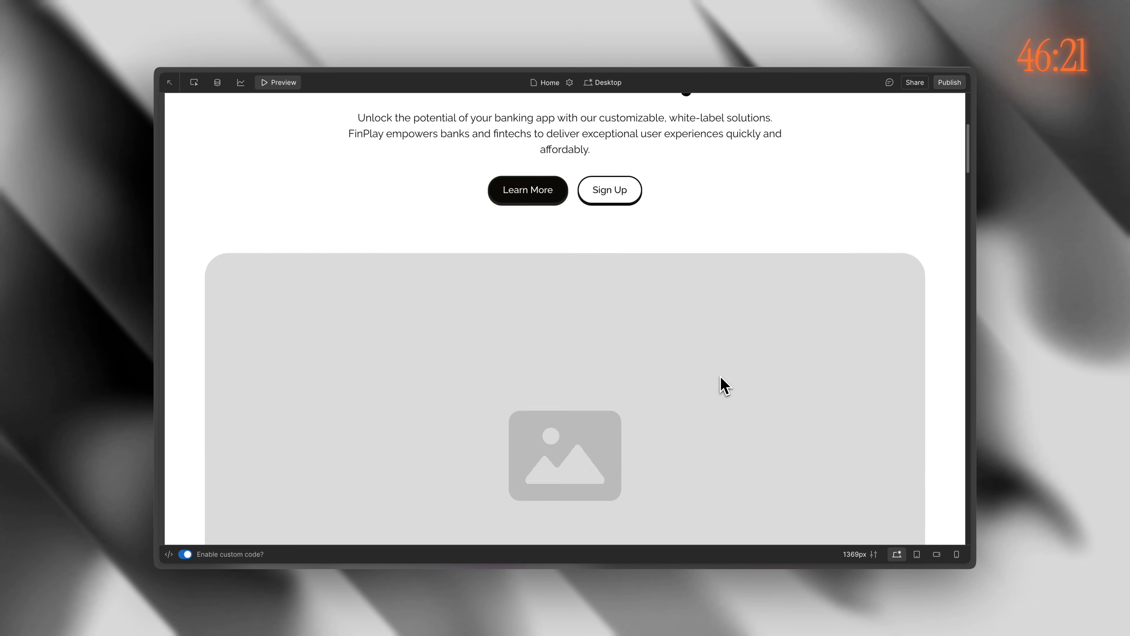
pyautogui.scroll(2, 724, 386)
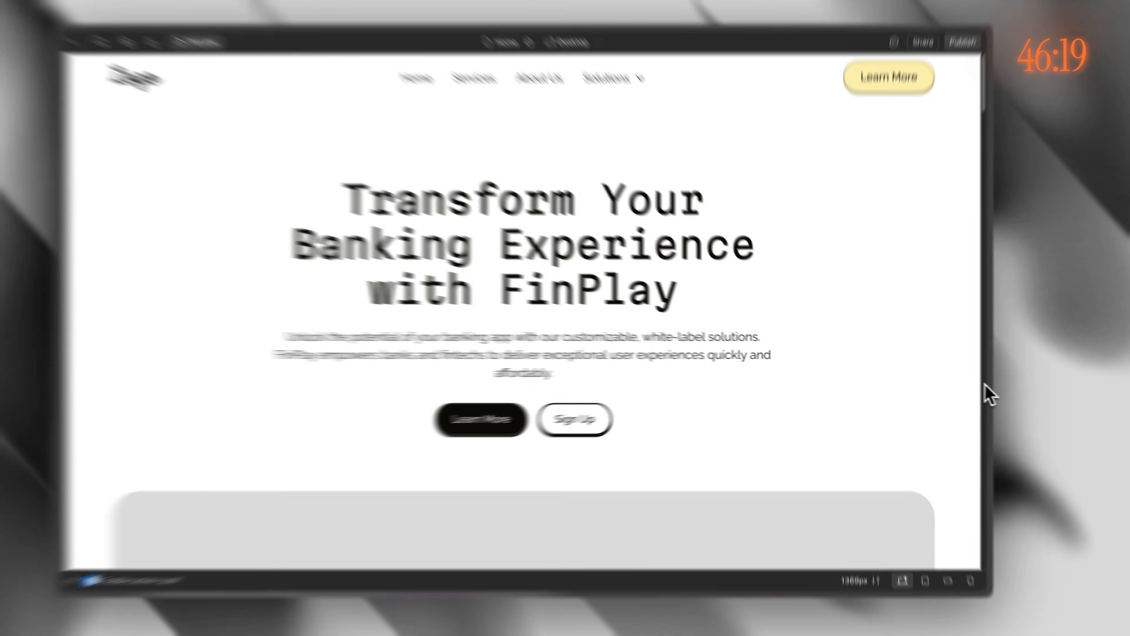
pyautogui.scroll(-5, 968, 378)
pyautogui.scroll(5, 947, 342)
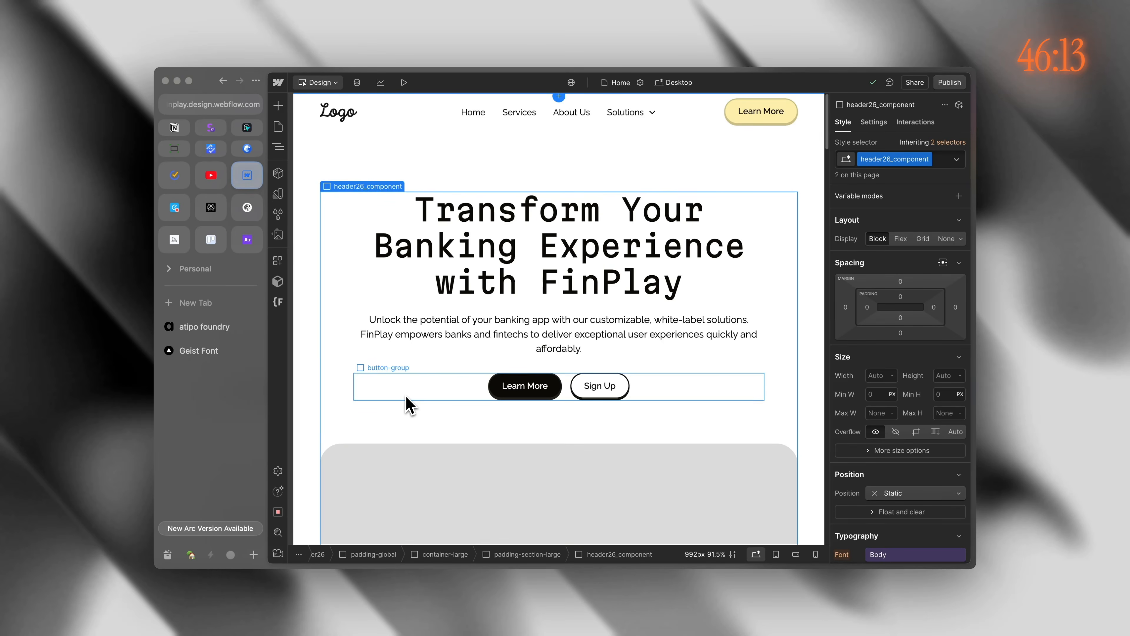
# Step: Switch to the atipo foundry website, open the N27 font from its catalogue, and examine the typeface samples
pyautogui.press('super+t')
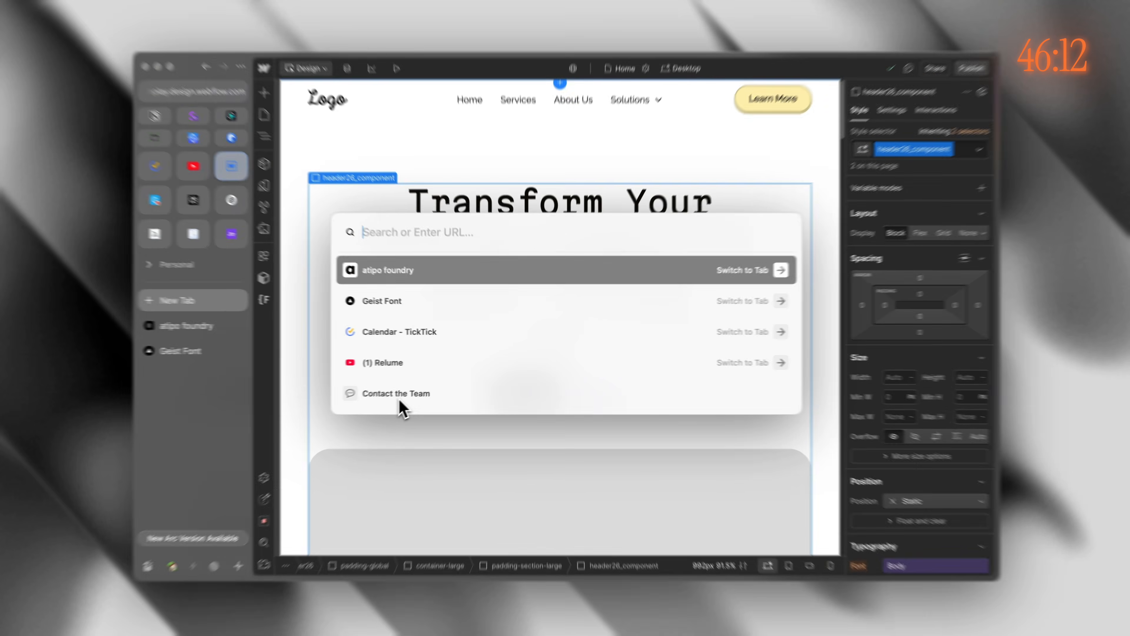
pyautogui.write('atipo')
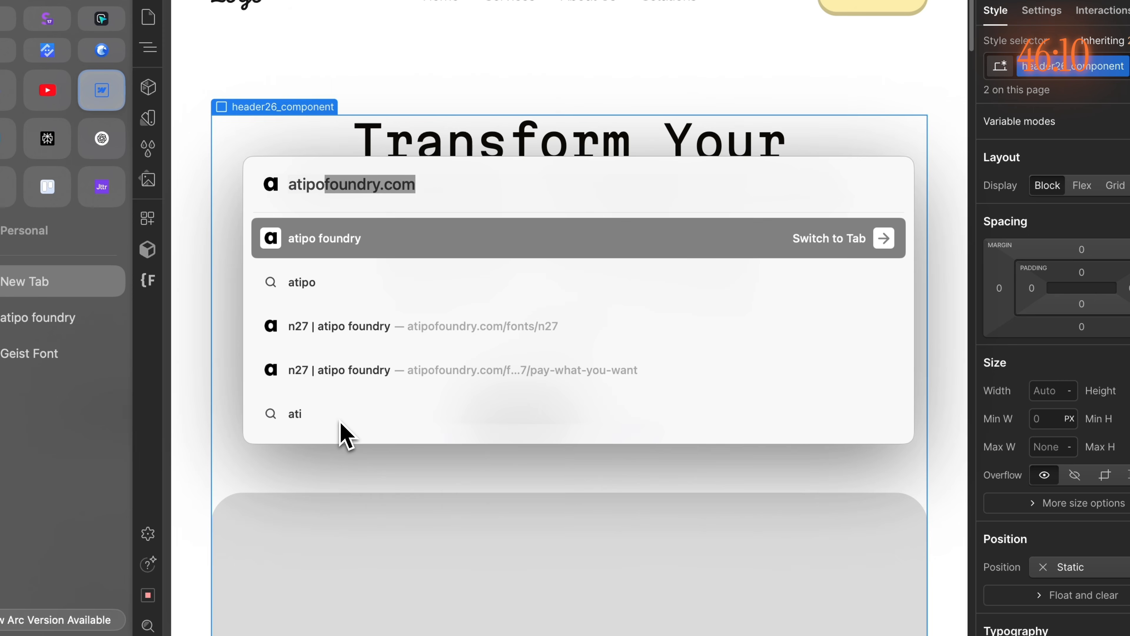
pyautogui.press('Return')
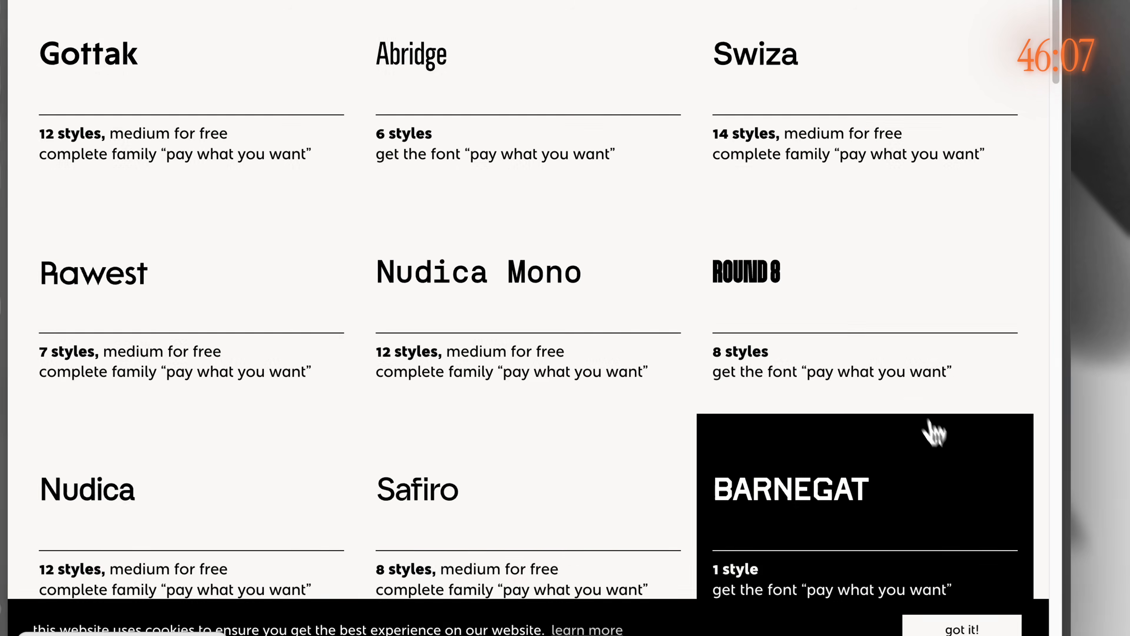
pyautogui.scroll(-10, 910, 350)
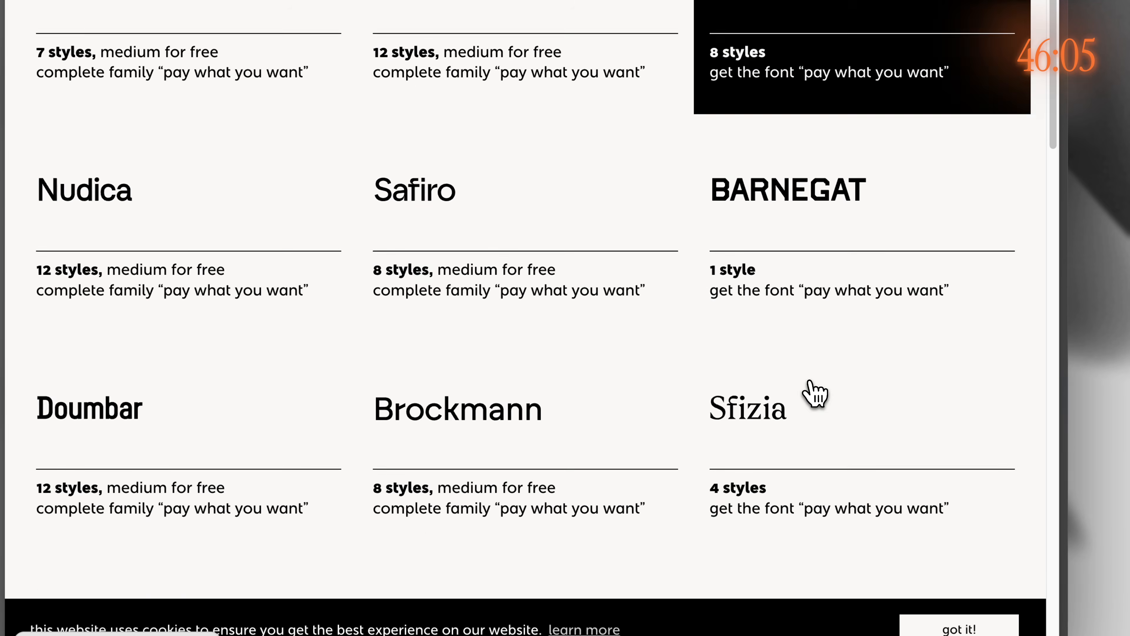
pyautogui.scroll(-5, 815, 394)
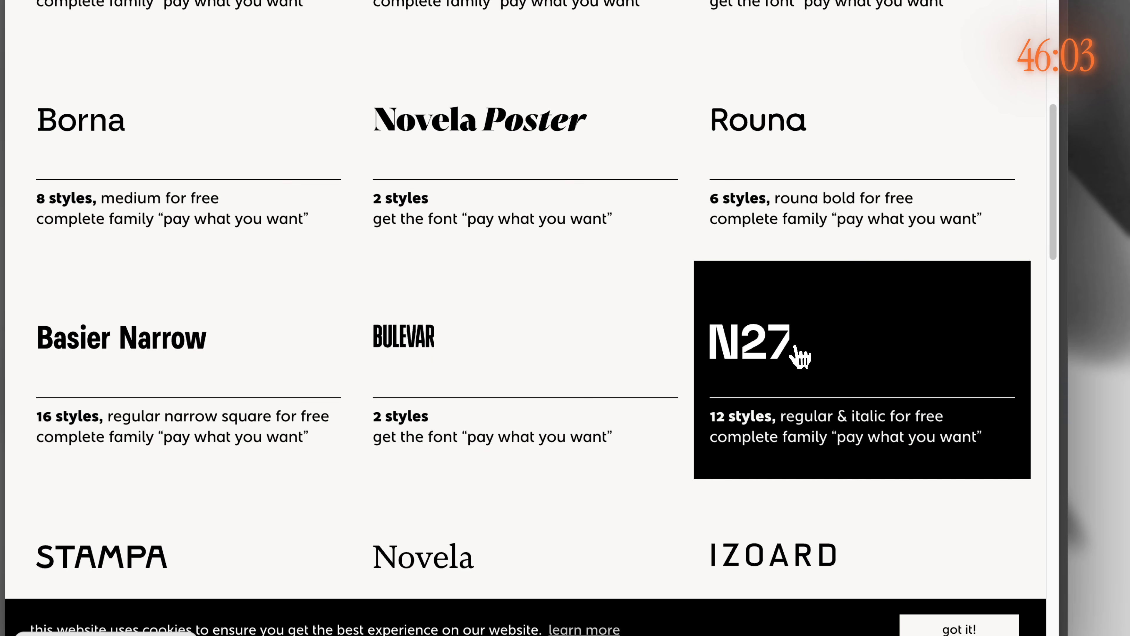
pyautogui.click(795, 346)
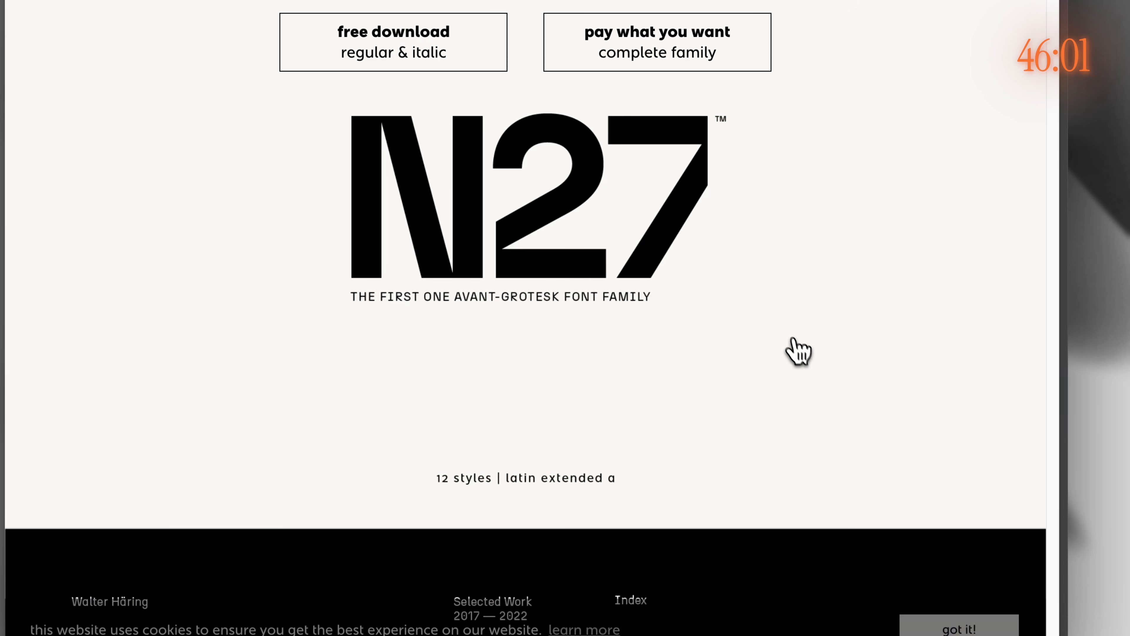
pyautogui.scroll(-20, 665, 319)
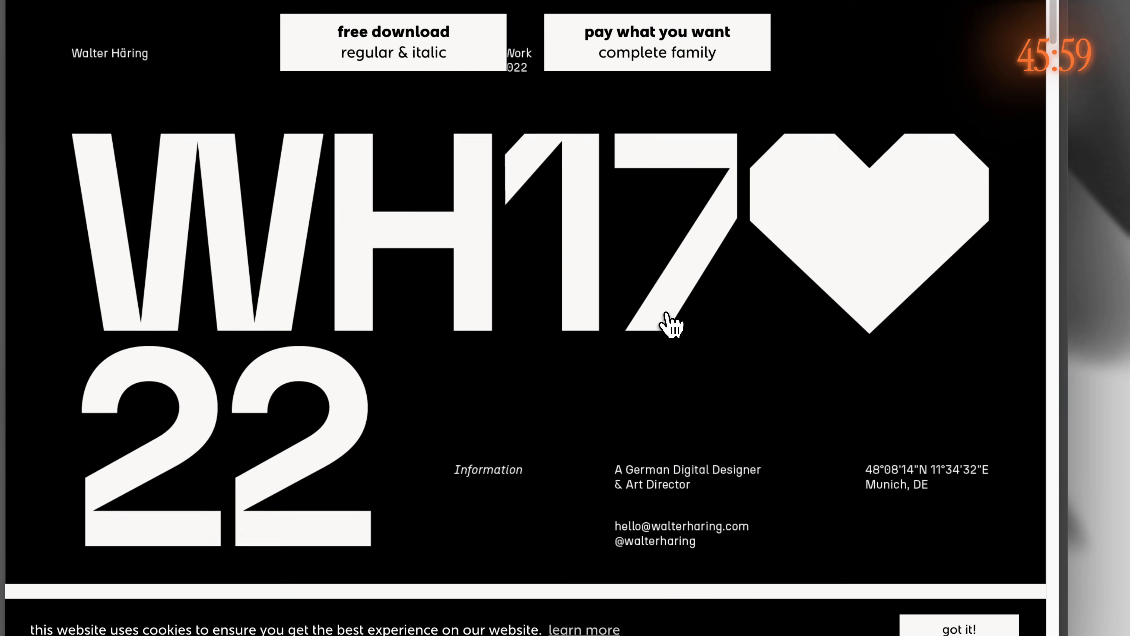
pyautogui.scroll(-6, 667, 320)
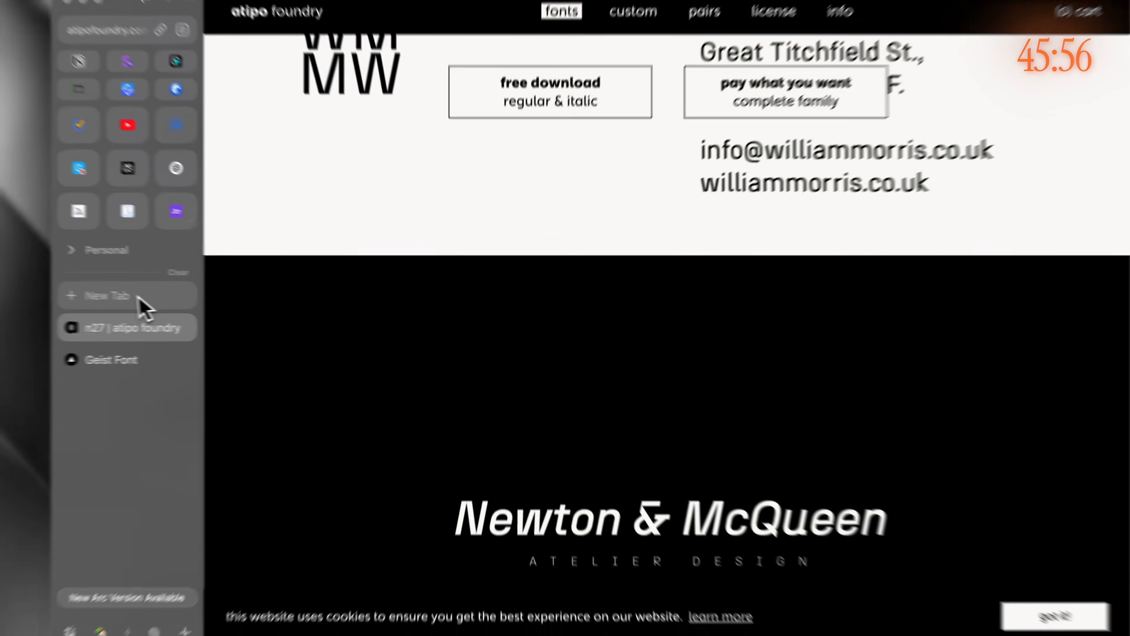
# Step: Search the web for "geist font", open Vercel's Geist Font page, and examine the typeface's design and glyphs
pyautogui.click(138, 299)
pyautogui.write('geist')
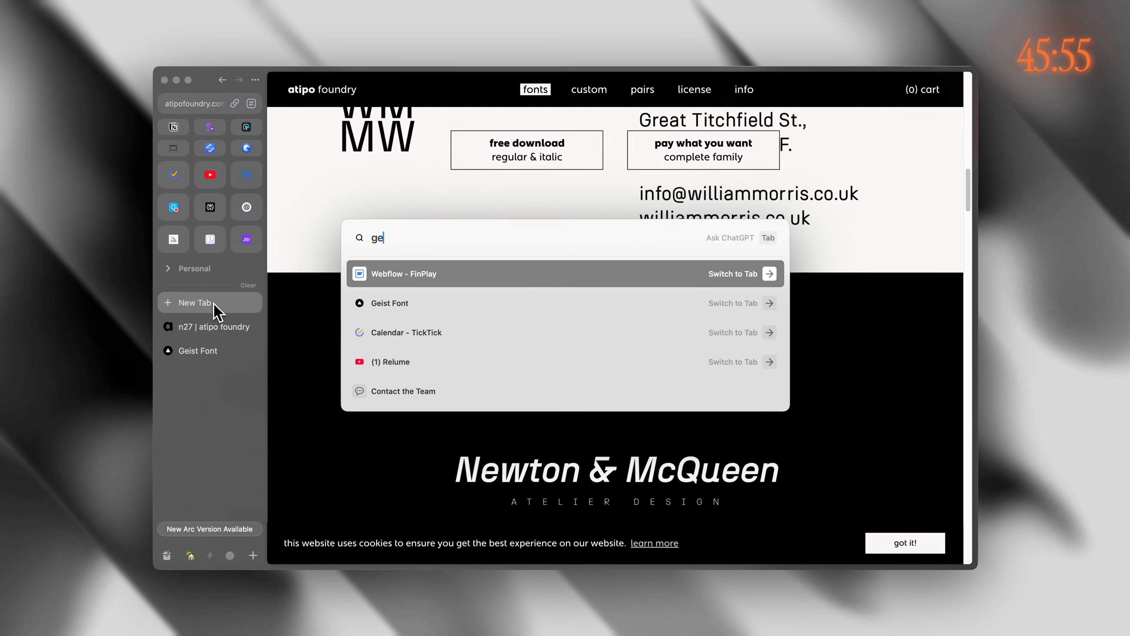
pyautogui.write(' font')
pyautogui.press('Return')
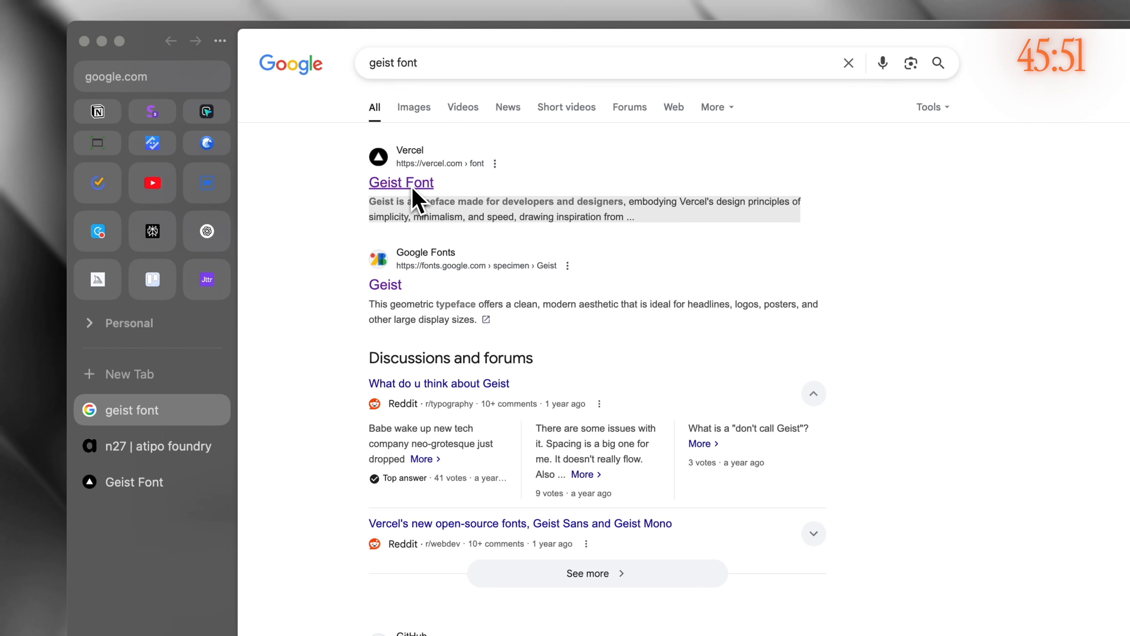
pyautogui.click(418, 185)
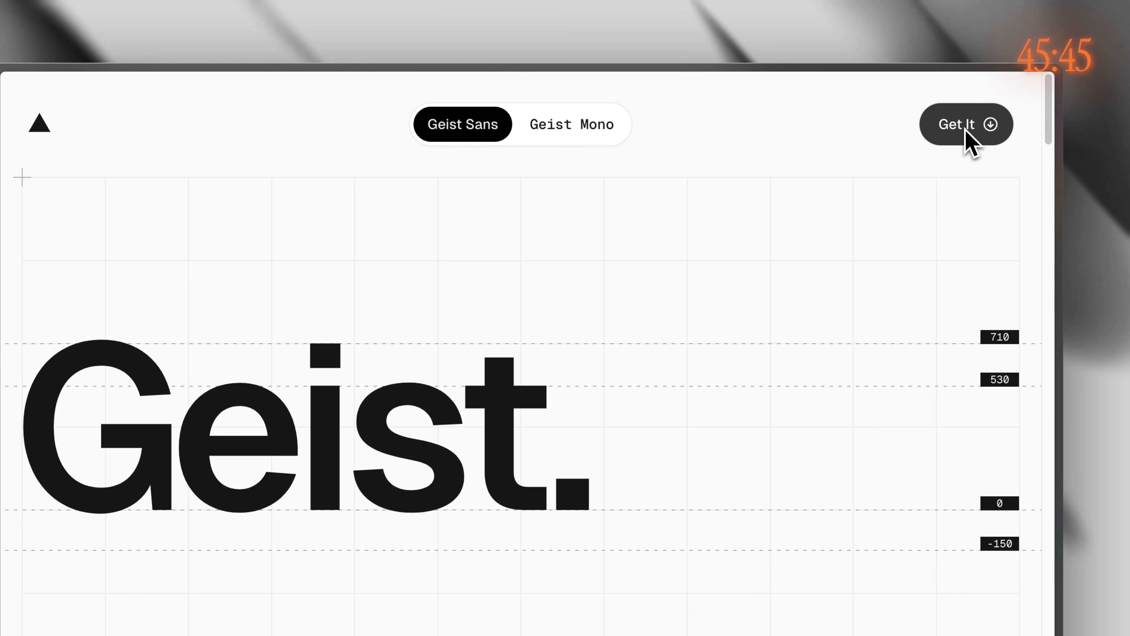
pyautogui.scroll(-15, 808, 302)
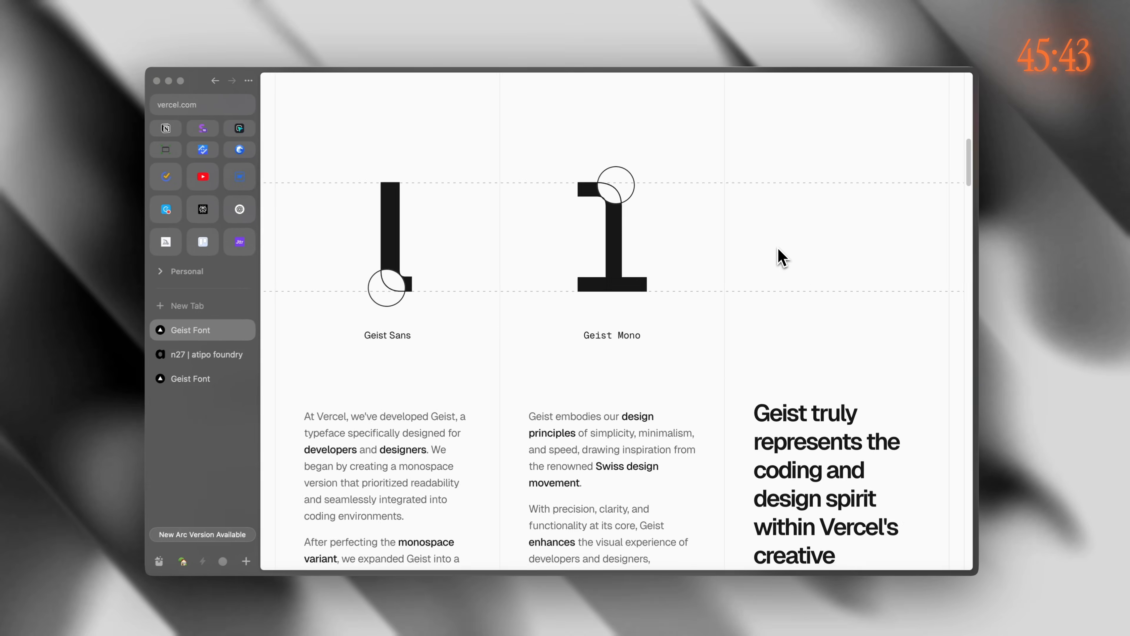
pyautogui.scroll(-9, 782, 254)
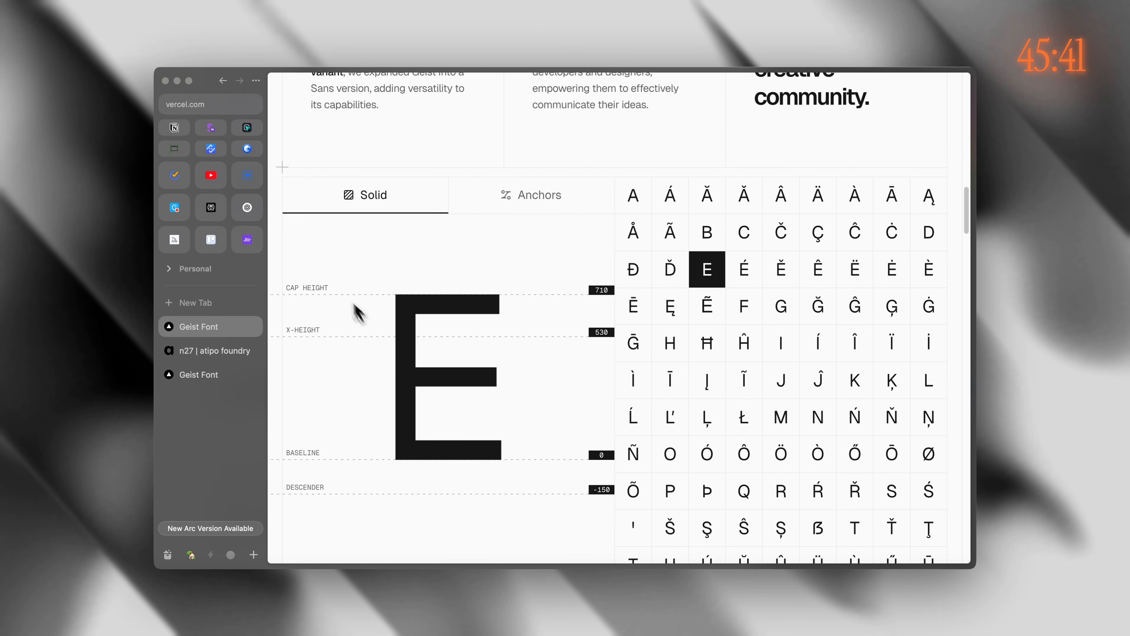
# Step: Switch back to Webflow and install Geist and N27 as custom site fonts, saving Geist as 400 (Normal), normal style, swap display
pyautogui.click(246, 175)
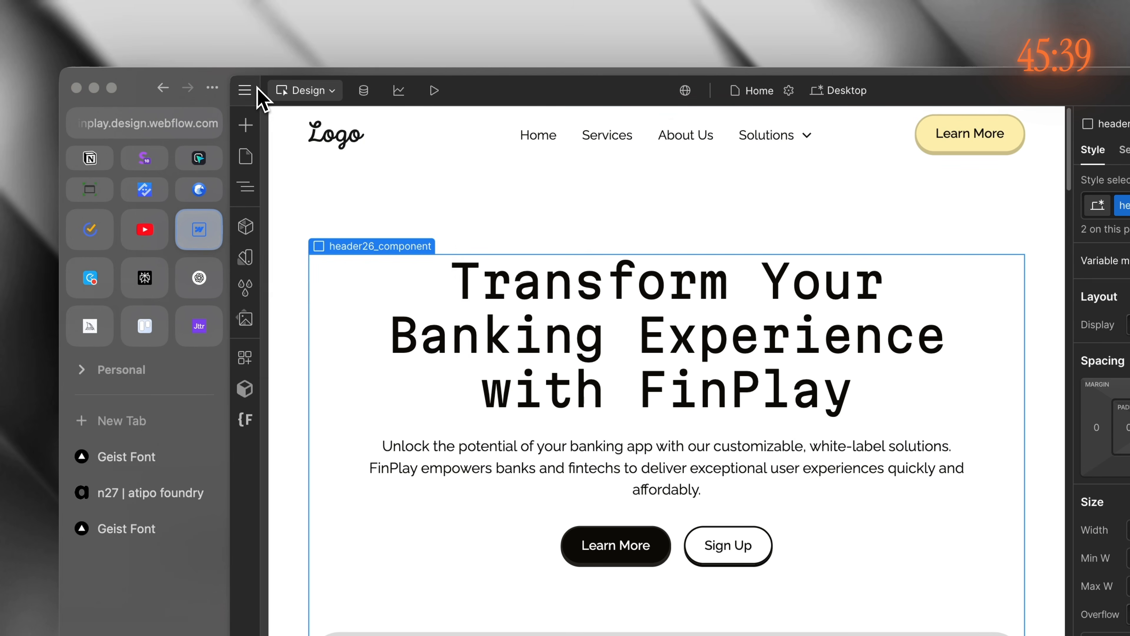
pyautogui.click(245, 91)
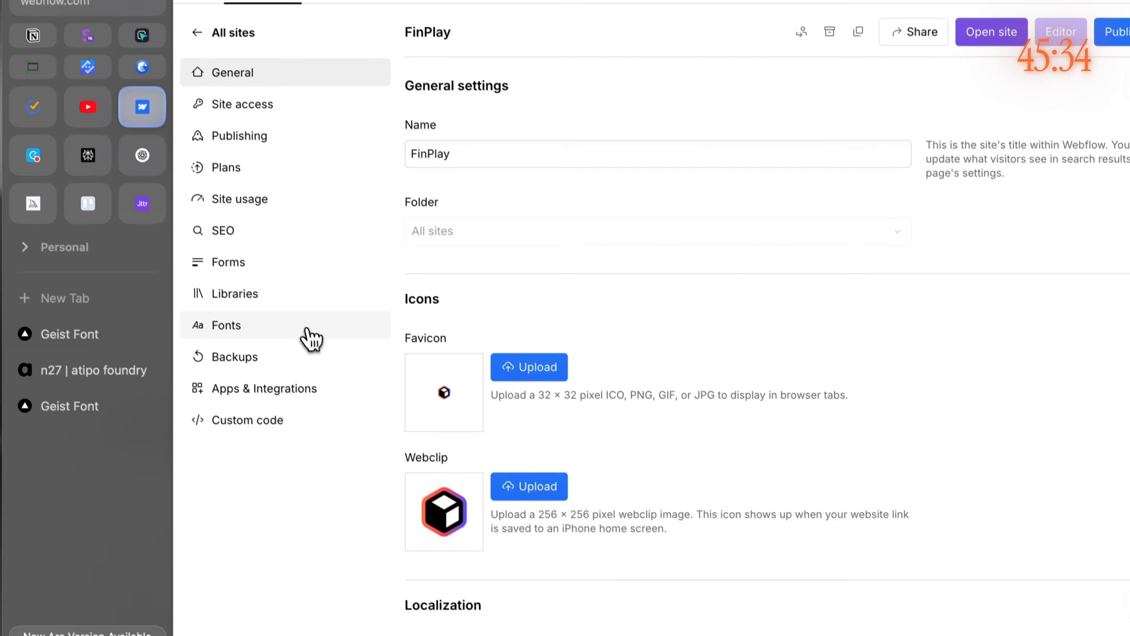
pyautogui.click(358, 450)
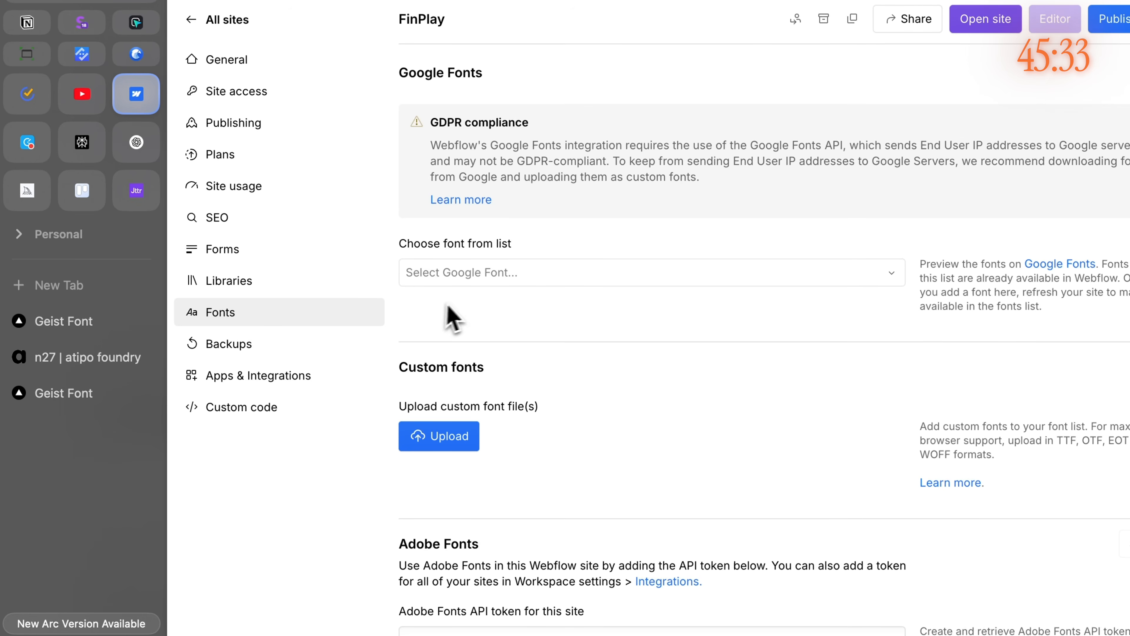
pyautogui.scroll(-6, 563, 368)
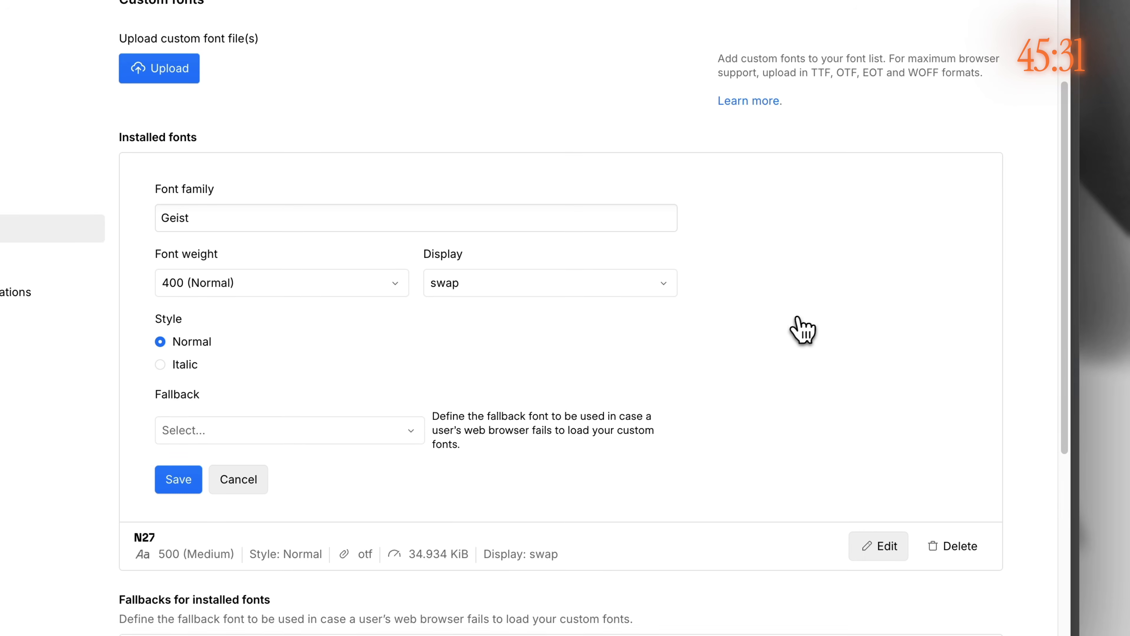
pyautogui.click(179, 482)
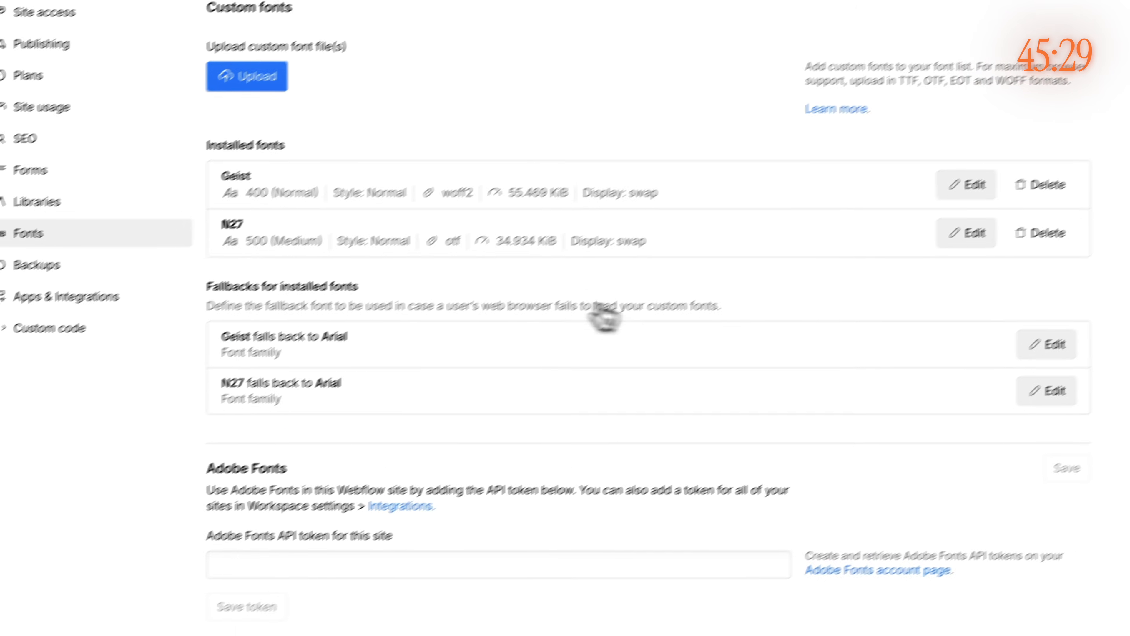
pyautogui.scroll(10, 746, 456)
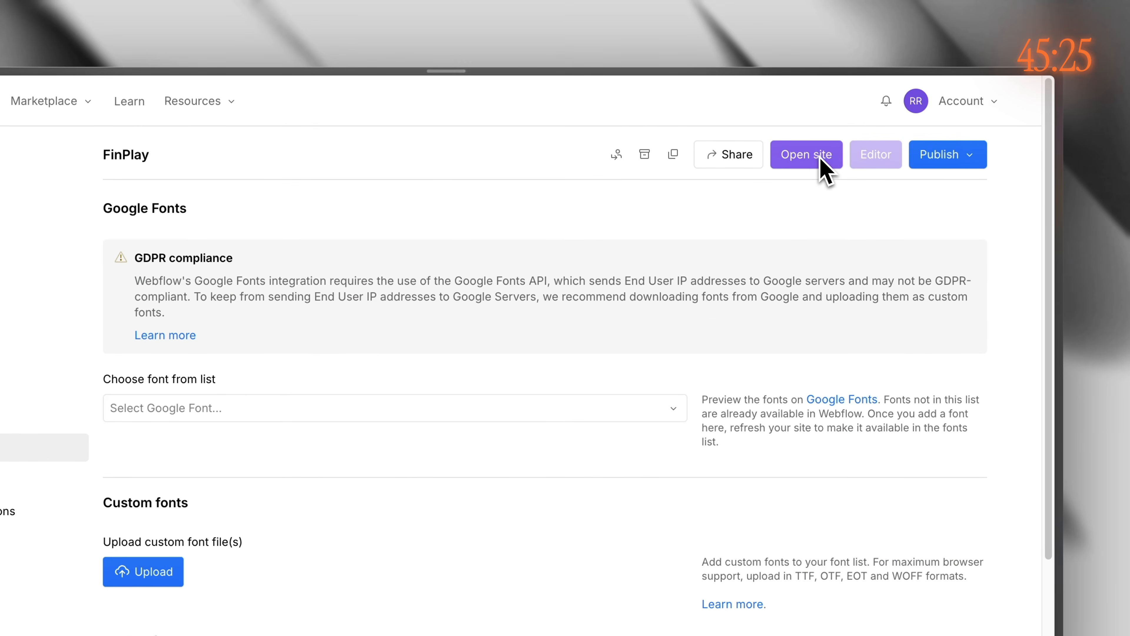
# Step: Reopen the FinPlay site for designing and set the Typography variables to N27 for Heading and Geist for Body
pyautogui.click(820, 155)
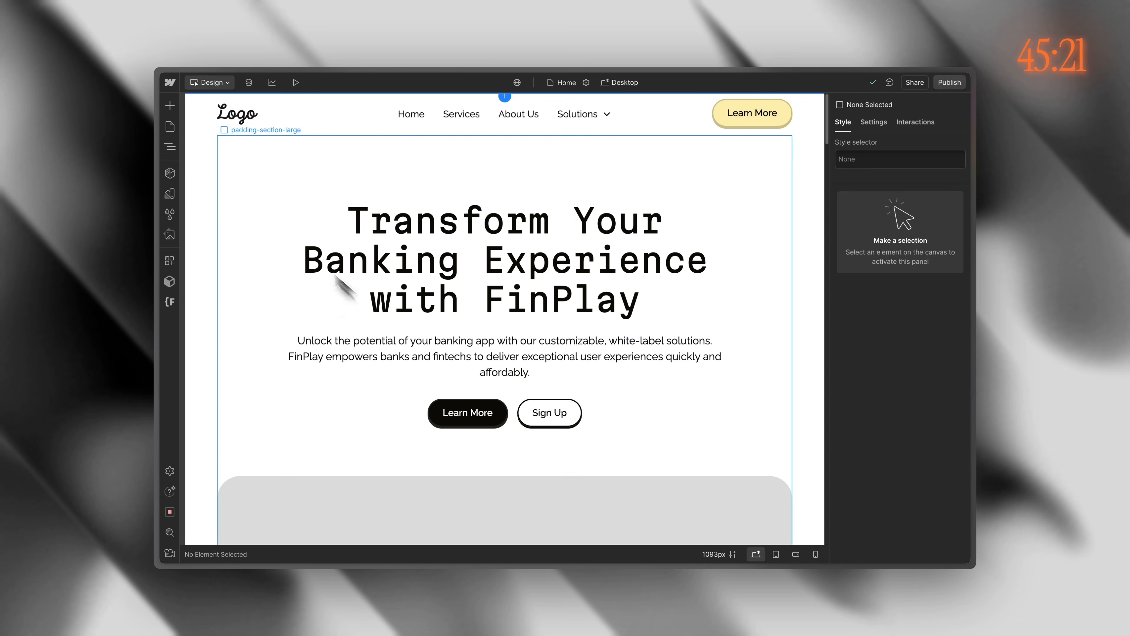
pyautogui.click(172, 195)
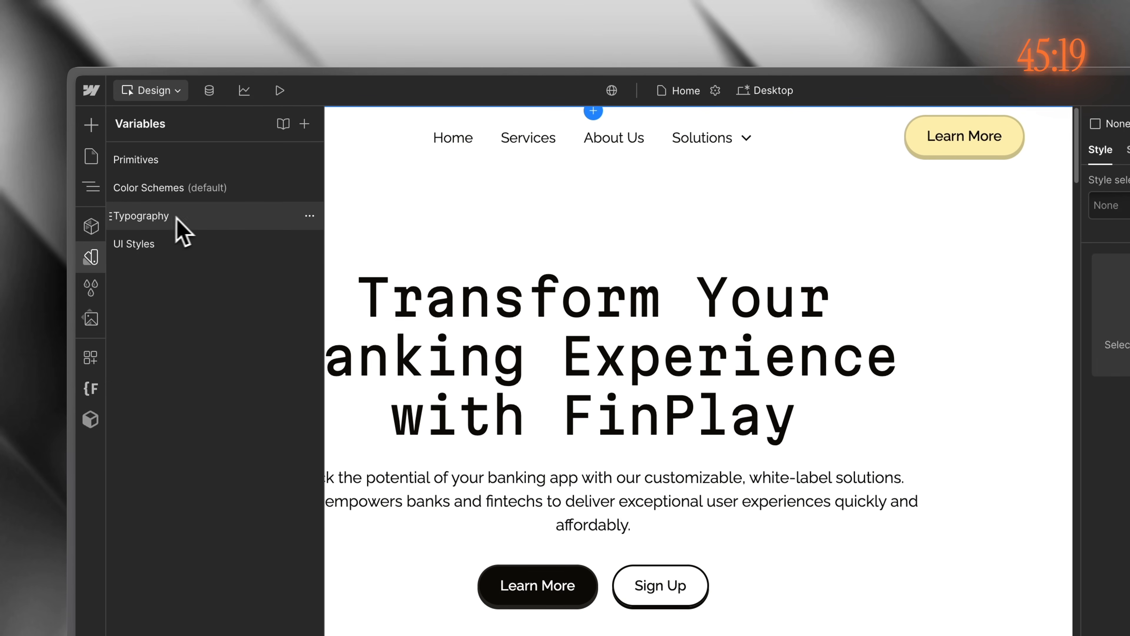
pyautogui.click(187, 210)
pyautogui.click(563, 214)
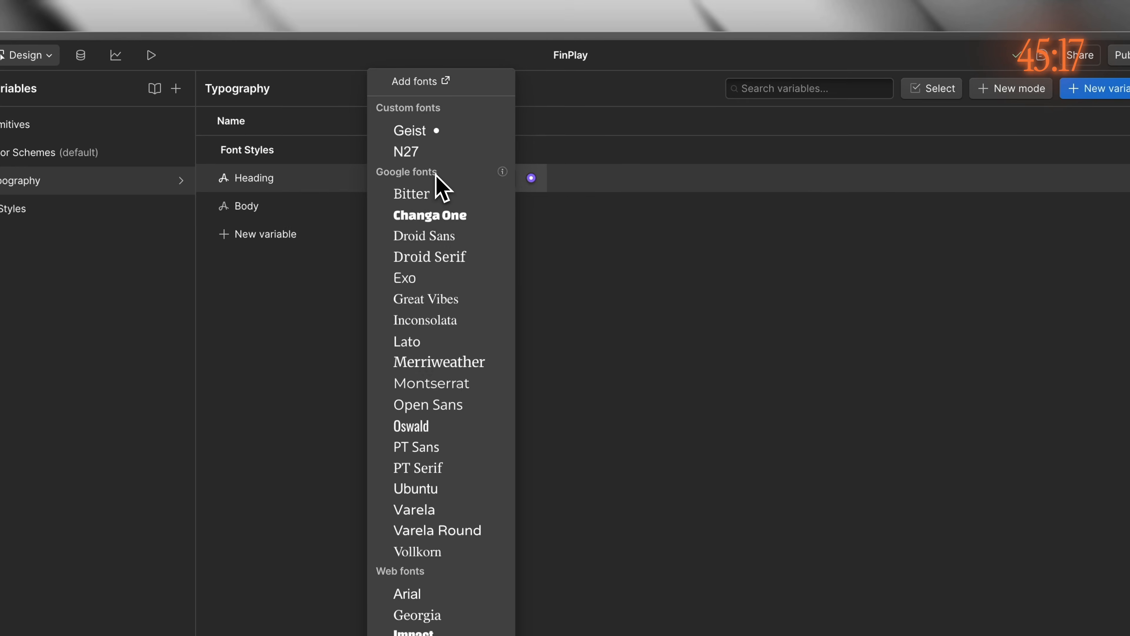
pyautogui.click(433, 155)
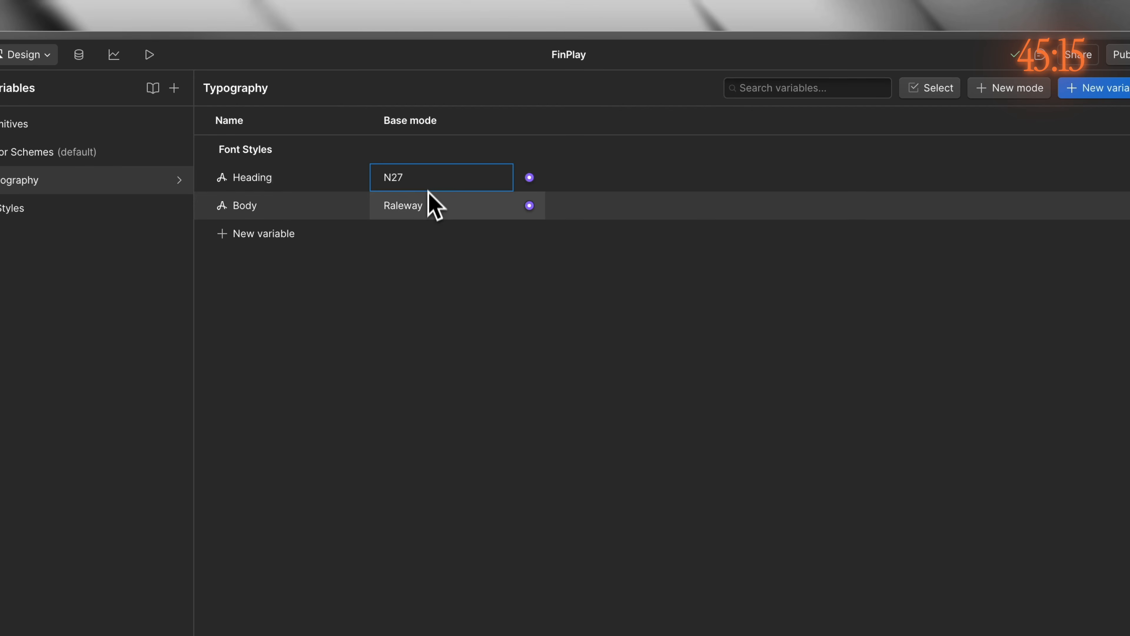
pyautogui.click(428, 204)
pyautogui.click(423, 130)
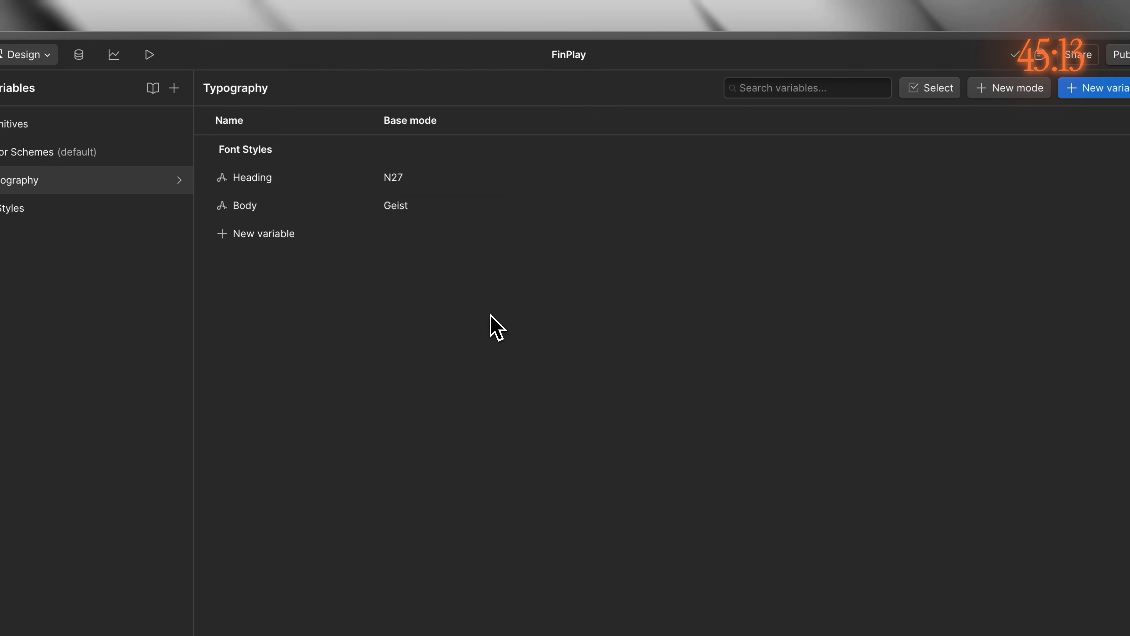
pyautogui.press('Escape')
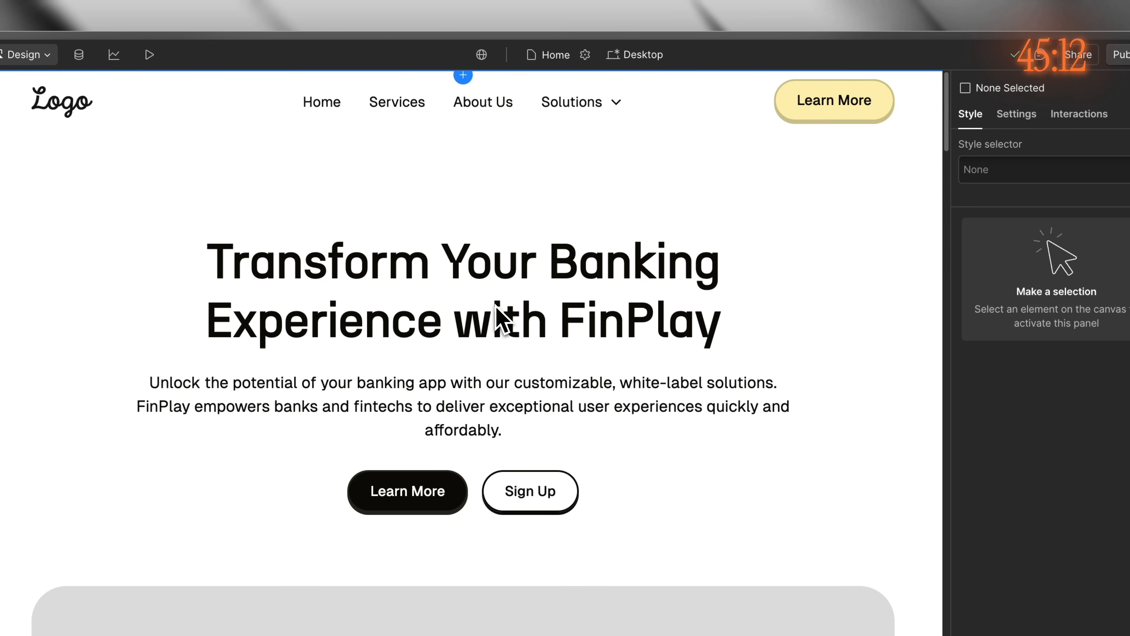
# Step: Set the hero heading's heading-style-h1 class to a font size of 5 rem and a line height of 1
pyautogui.click(632, 330)
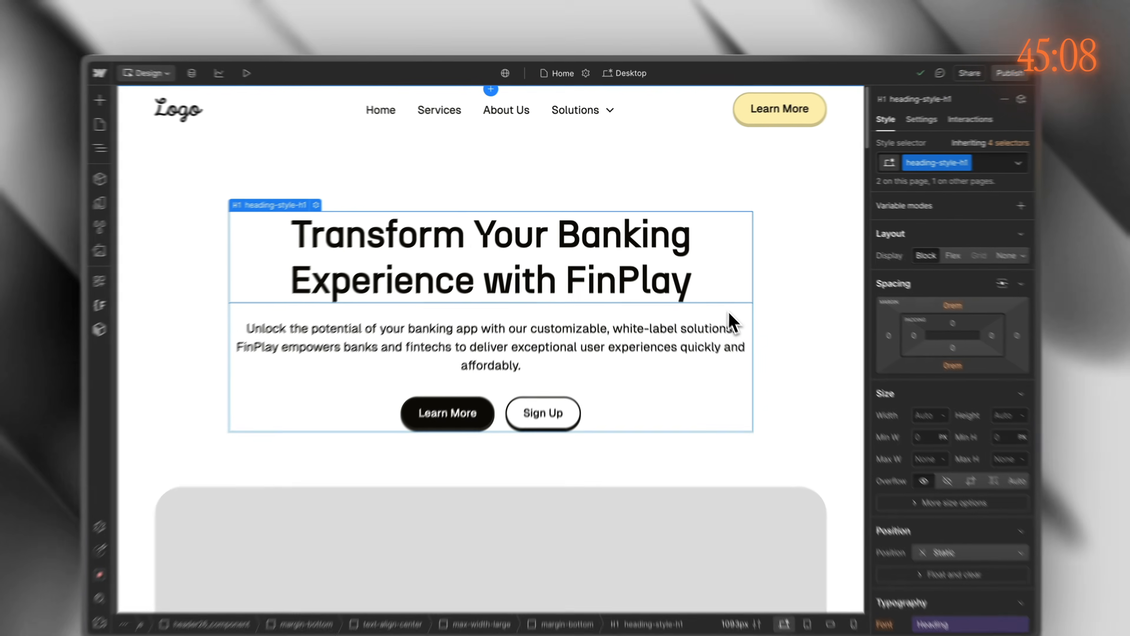
pyautogui.scroll(-1, 778, 353)
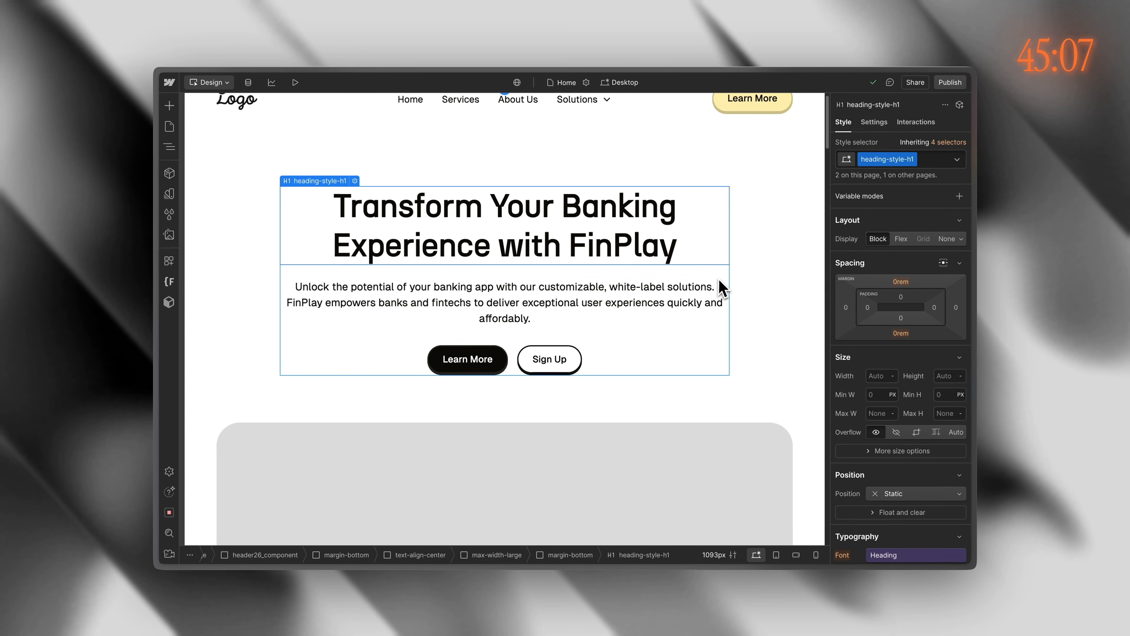
pyautogui.scroll(1, 723, 287)
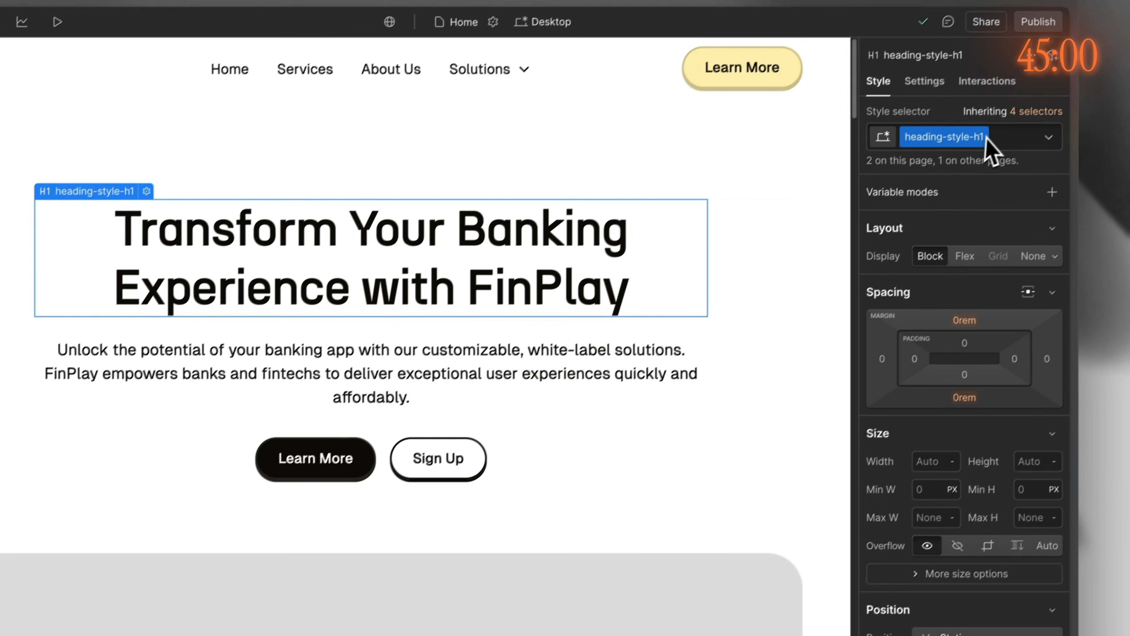
pyautogui.scroll(-2, 1072, 182)
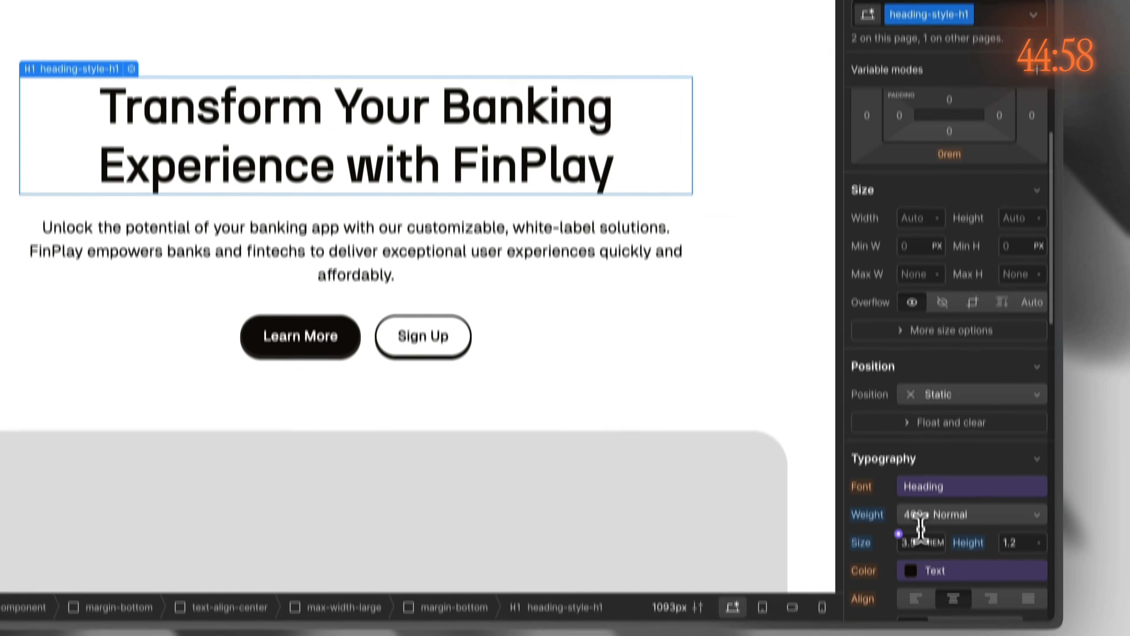
pyautogui.click(913, 540)
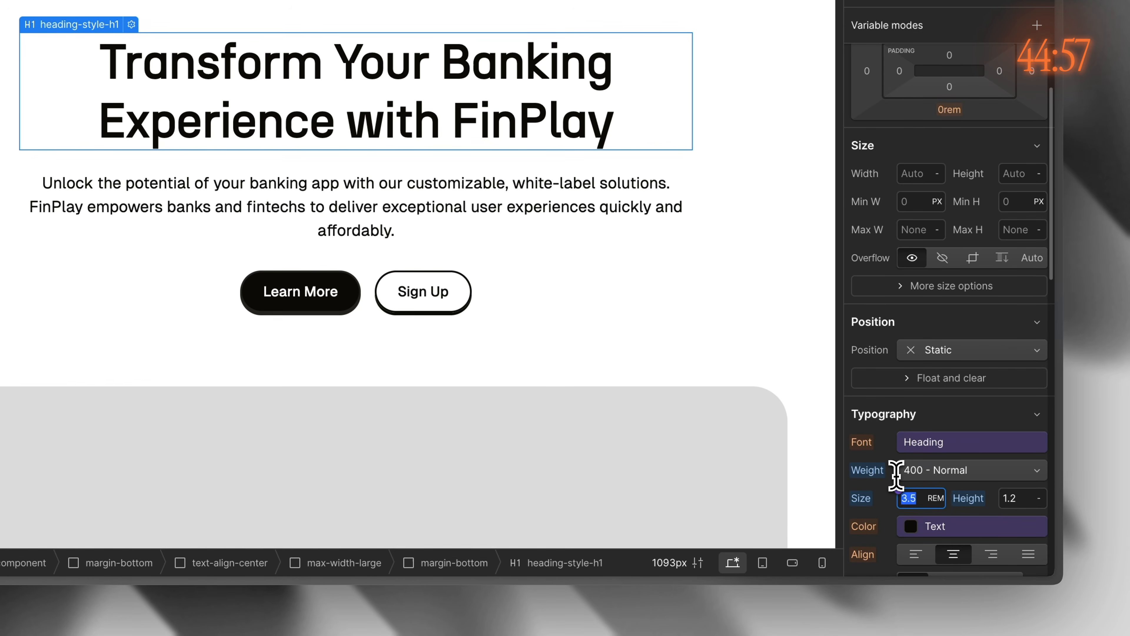
pyautogui.press('Up')
pyautogui.press('Up')
pyautogui.press('Up')
pyautogui.press('Up')
pyautogui.press('Up')
pyautogui.press('Up')
pyautogui.press('Up')
pyautogui.press('Up')
pyautogui.press('Up')
pyautogui.press('Up')
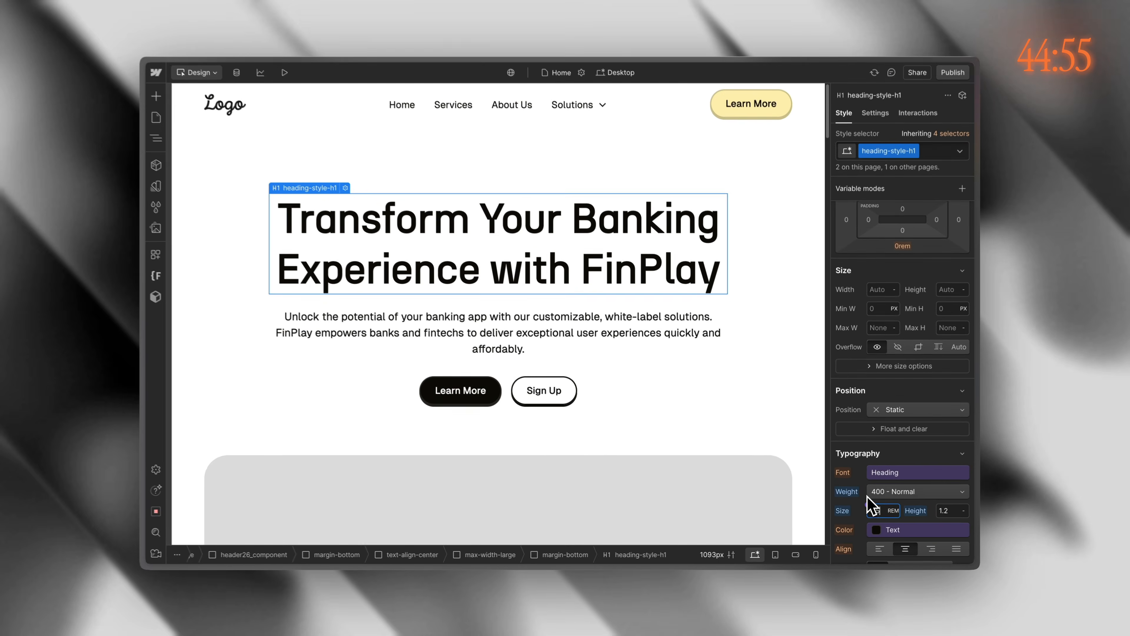
pyautogui.press('Up')
pyautogui.press('Up')
pyautogui.press('Up')
pyautogui.press('Up')
pyautogui.press('Up')
pyautogui.press('Up')
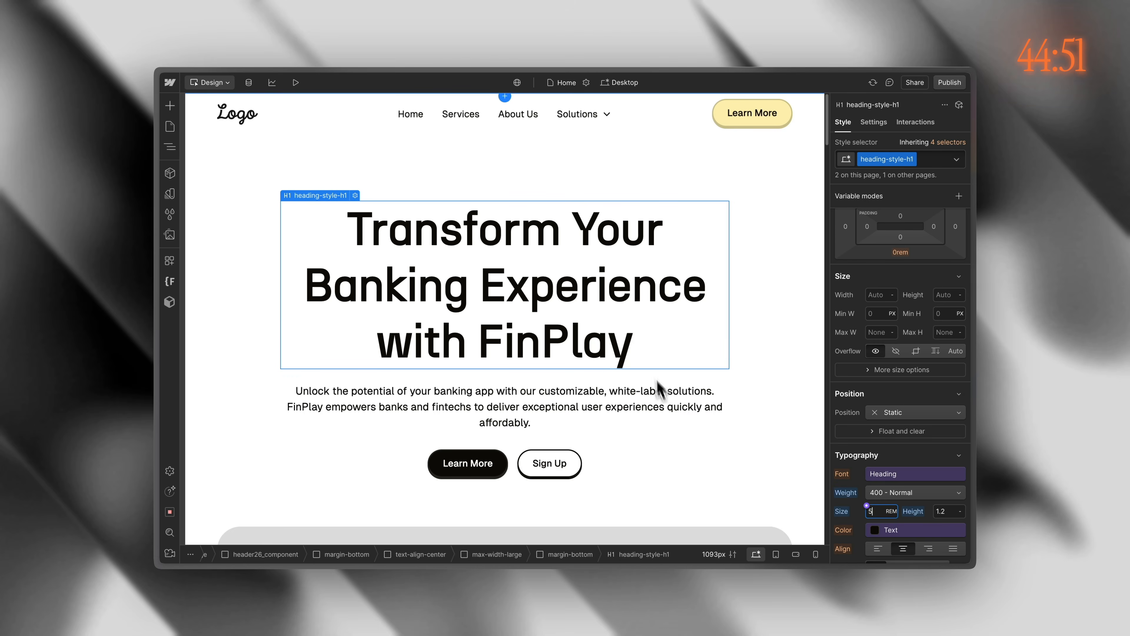
pyautogui.click(945, 511)
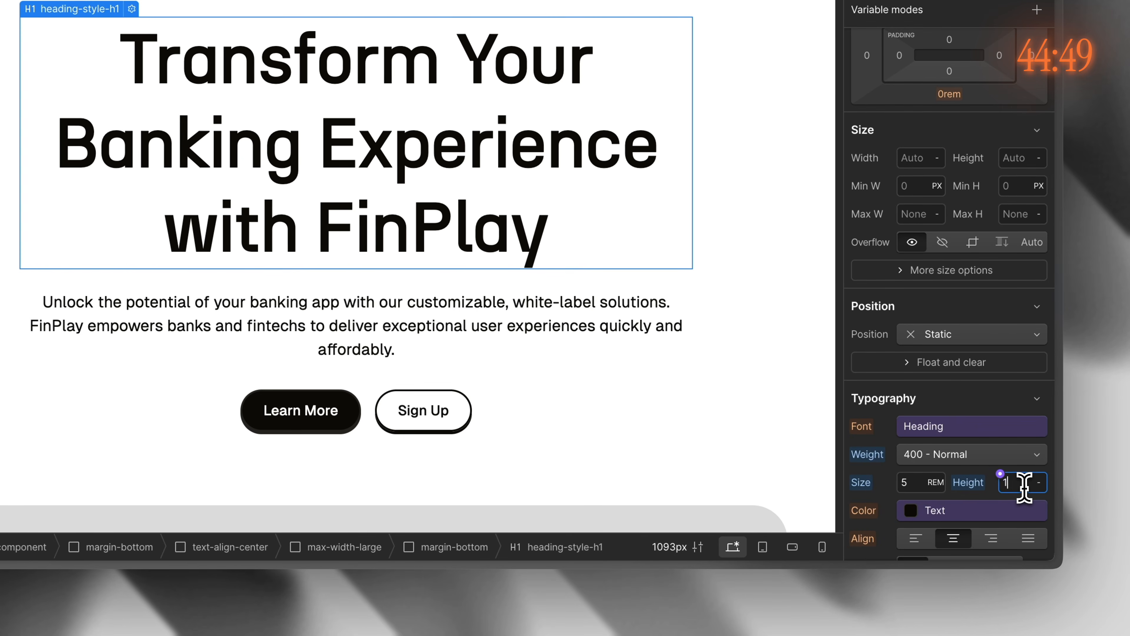
pyautogui.write('1')
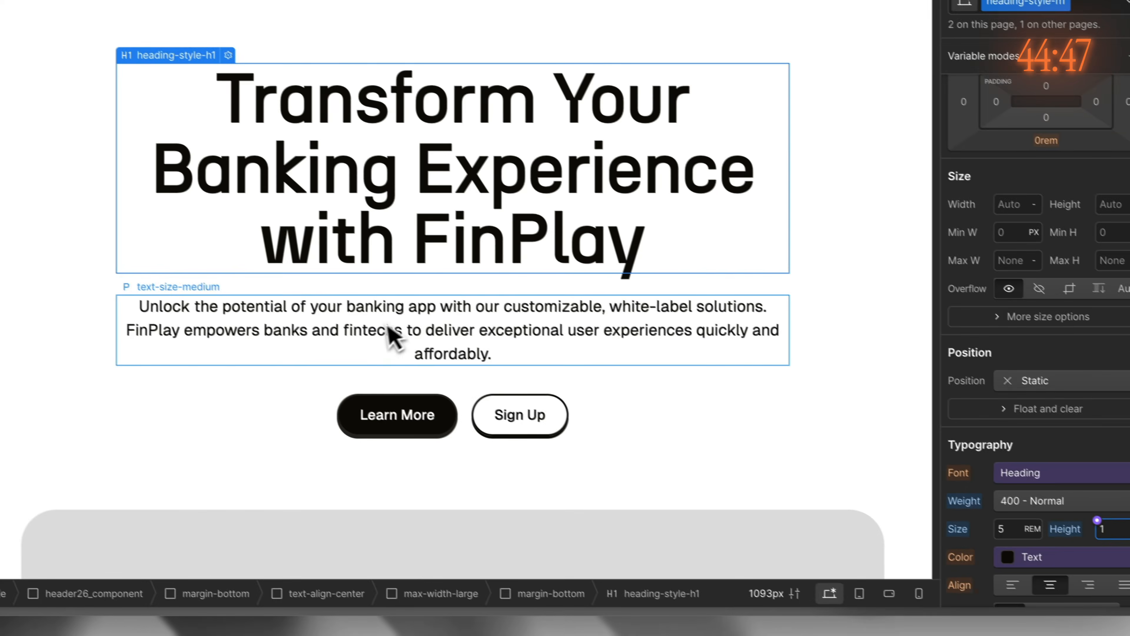
# Step: Set the hero paragraph's text color on the text-size-medium class to the Neutral variable
pyautogui.click(279, 285)
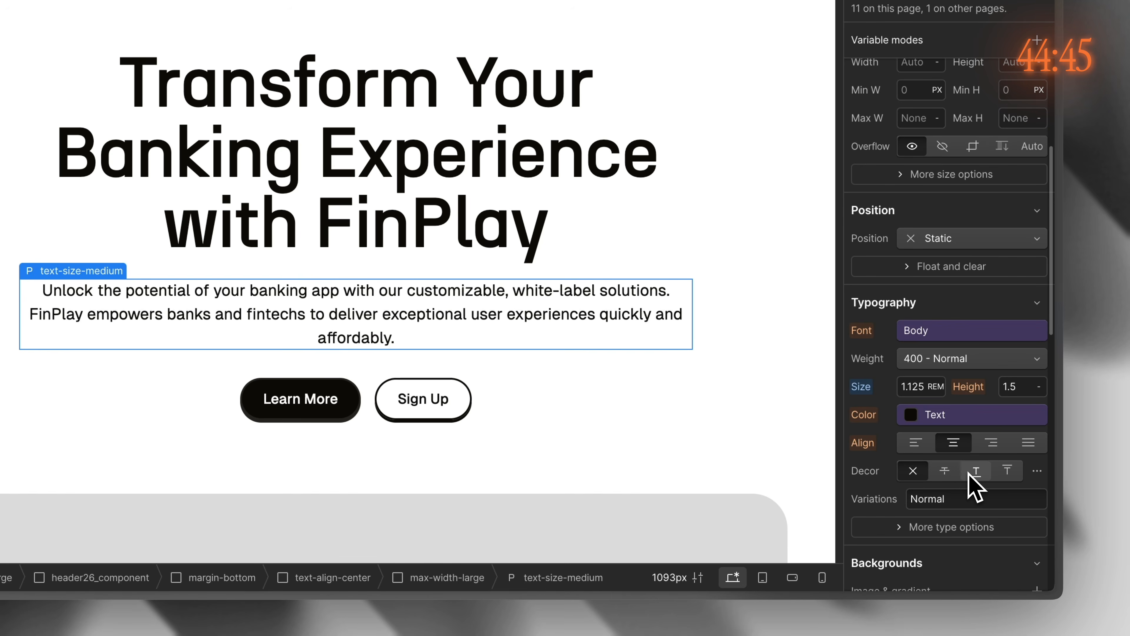
pyautogui.click(943, 416)
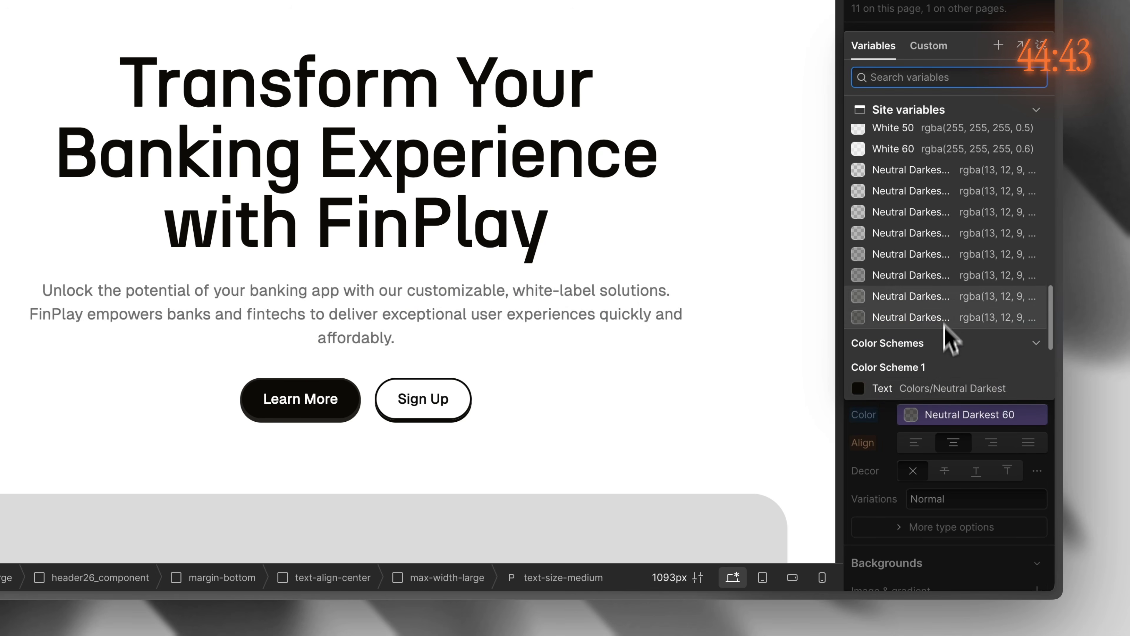
pyautogui.scroll(8, 956, 243)
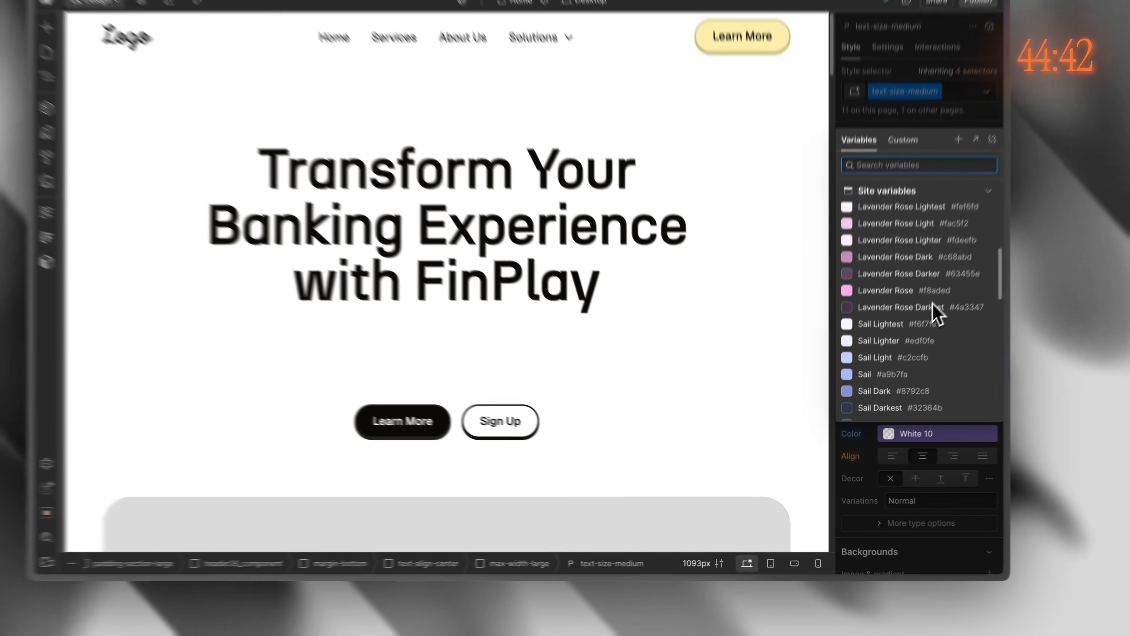
pyautogui.scroll(6, 933, 303)
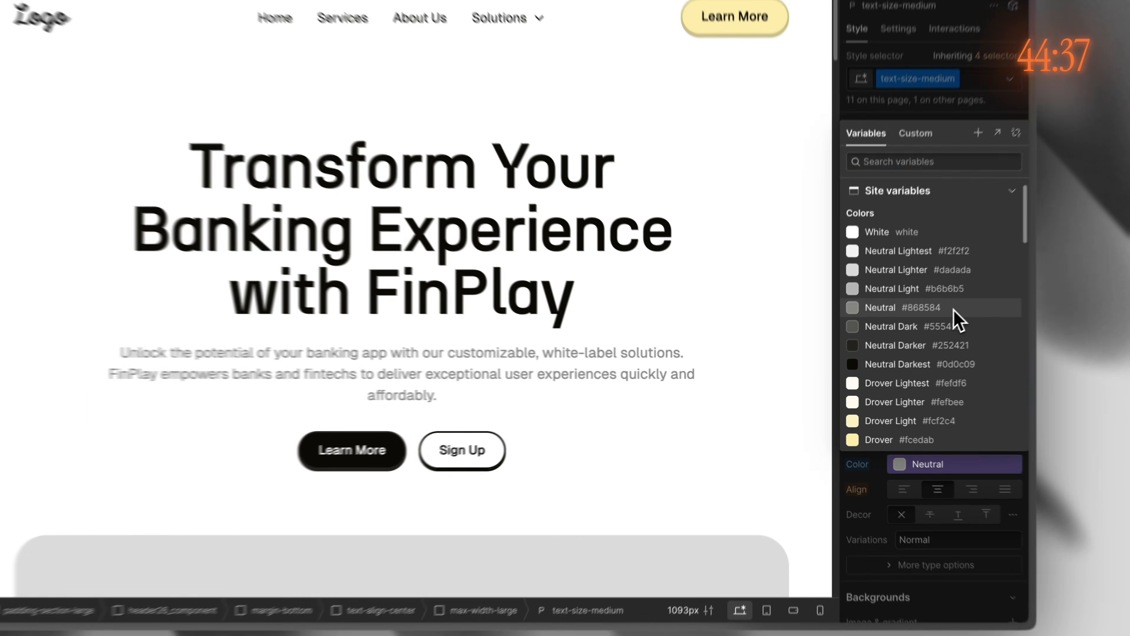
pyautogui.click(625, 382)
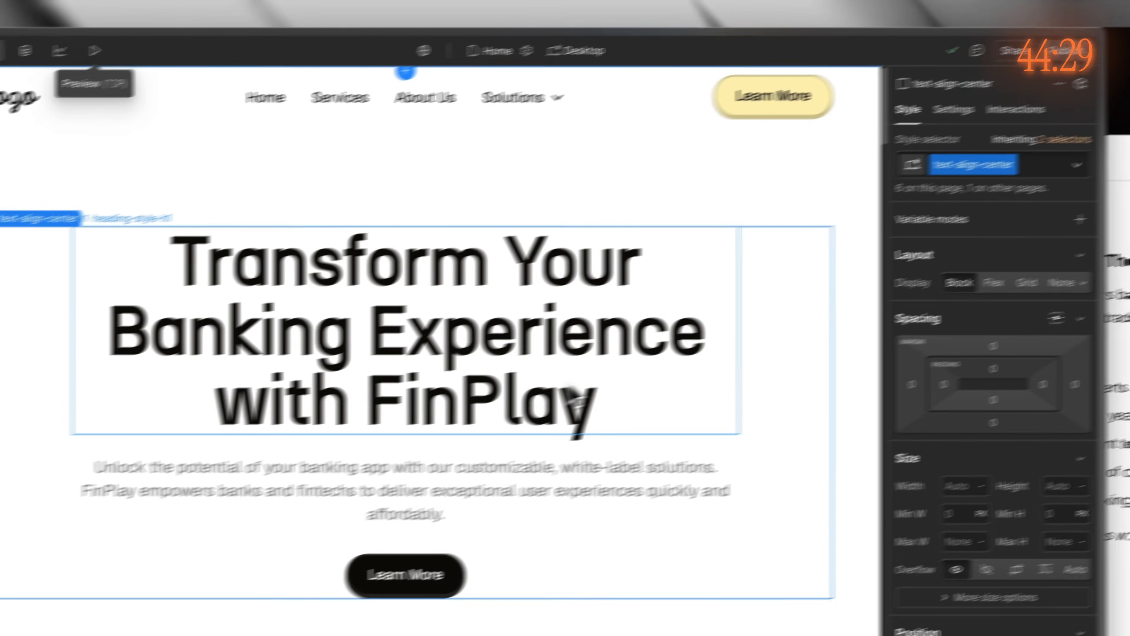
# Step: Open the hero heading's text for editing, switch to Claude, and review the Finplay hero copy prompt and its generated answer
pyautogui.click(573, 386)
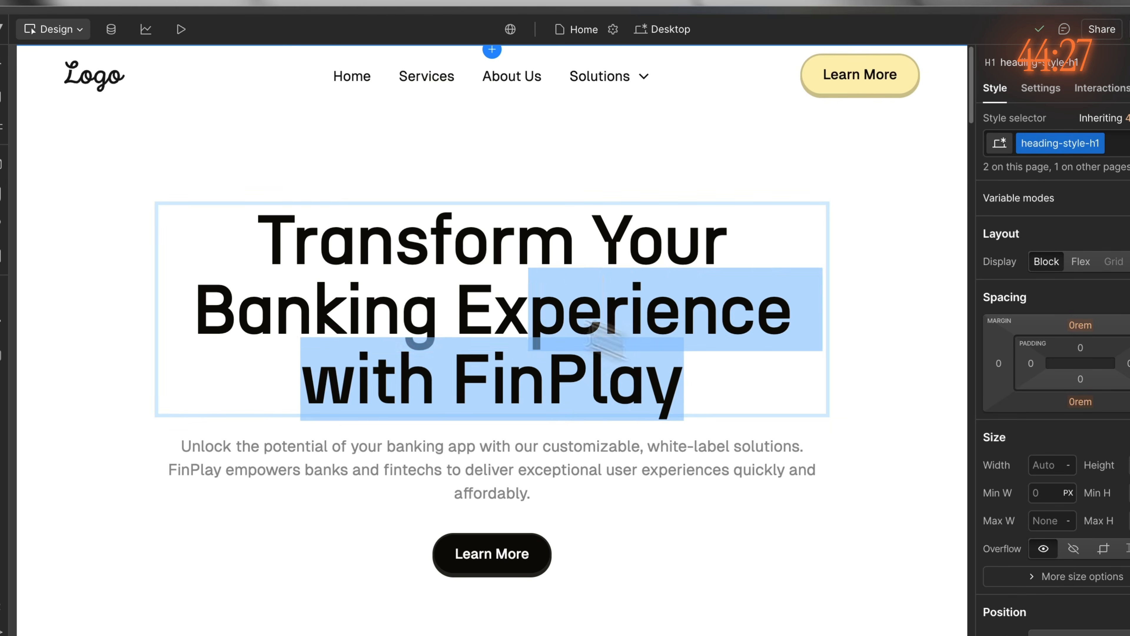
pyautogui.moveTo(592, 334); pyautogui.dragTo(267, 236)
pyautogui.click(729, 387)
pyautogui.hotkey('ctrl', 'Right')
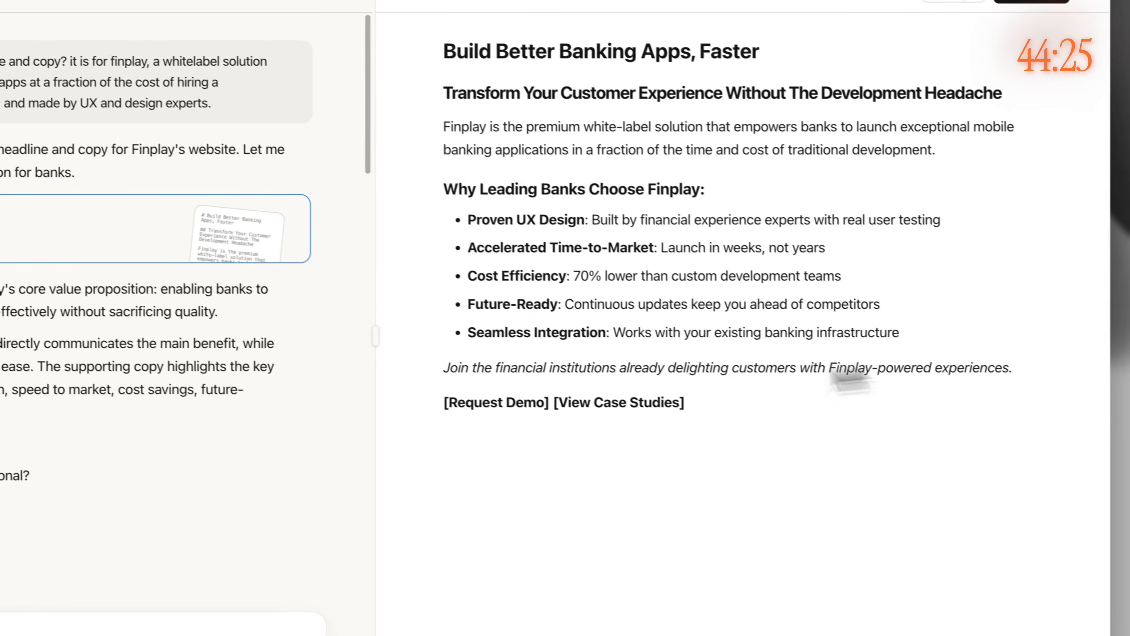
pyautogui.moveTo(210, 103); pyautogui.dragTo(73, 89)
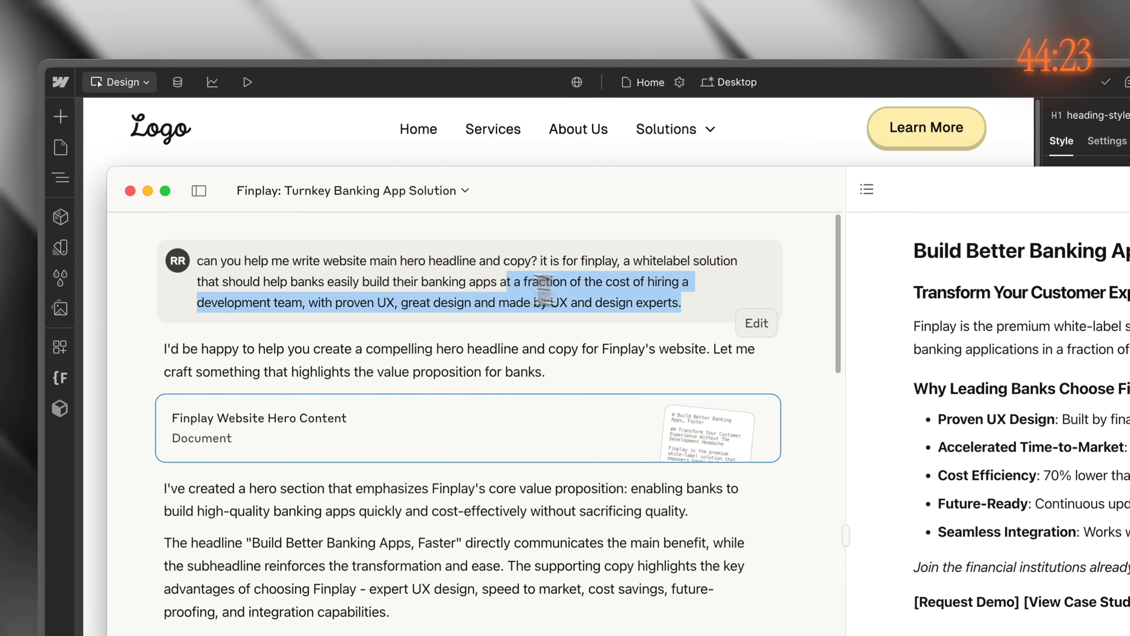
pyautogui.moveTo(543, 287); pyautogui.dragTo(227, 257)
pyautogui.click(263, 342)
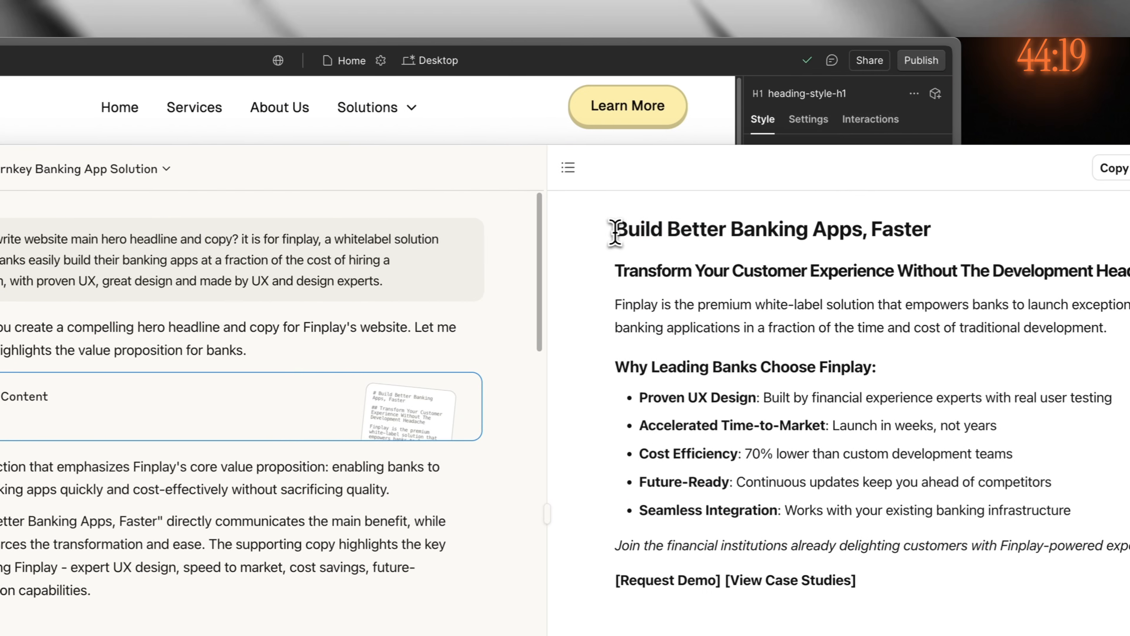
# Step: Copy the headline "Build Better Banking Apps, Faster" from Claude and replace the Webflow hero heading's text with it
pyautogui.moveTo(944, 228); pyautogui.dragTo(1129, 230)
pyautogui.press('super+c')
pyautogui.click(348, 165)
pyautogui.click(178, 335)
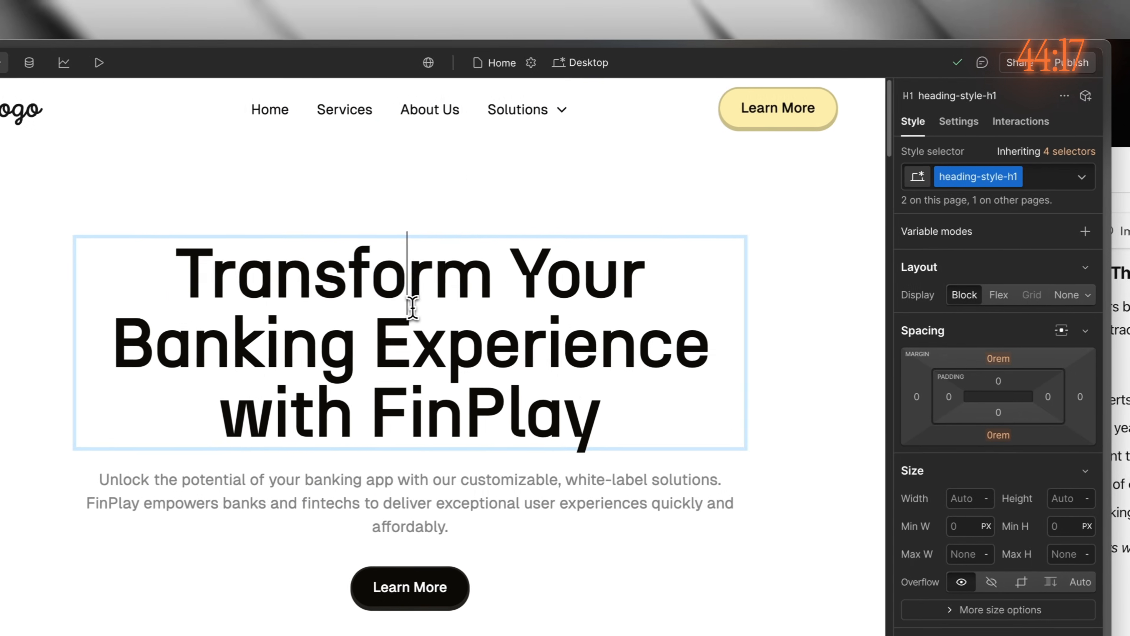
pyautogui.press('super+a')
pyautogui.press('super+v')
pyautogui.click(596, 458)
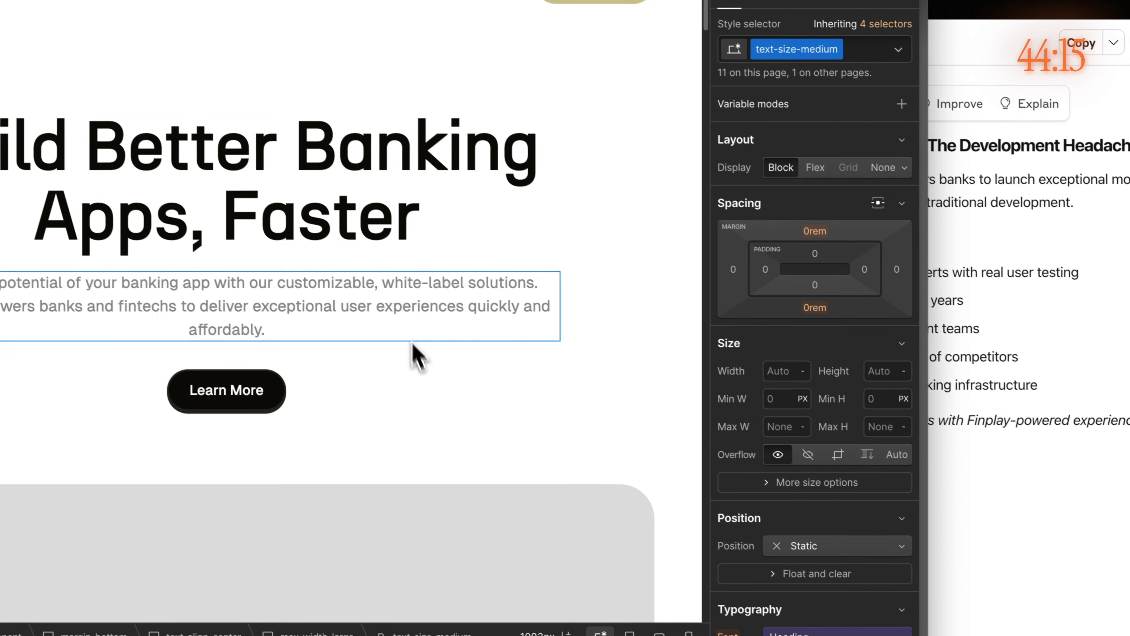
# Step: Add a period at the end of the hero heading
pyautogui.click(632, 535)
pyautogui.doubleClick(413, 220)
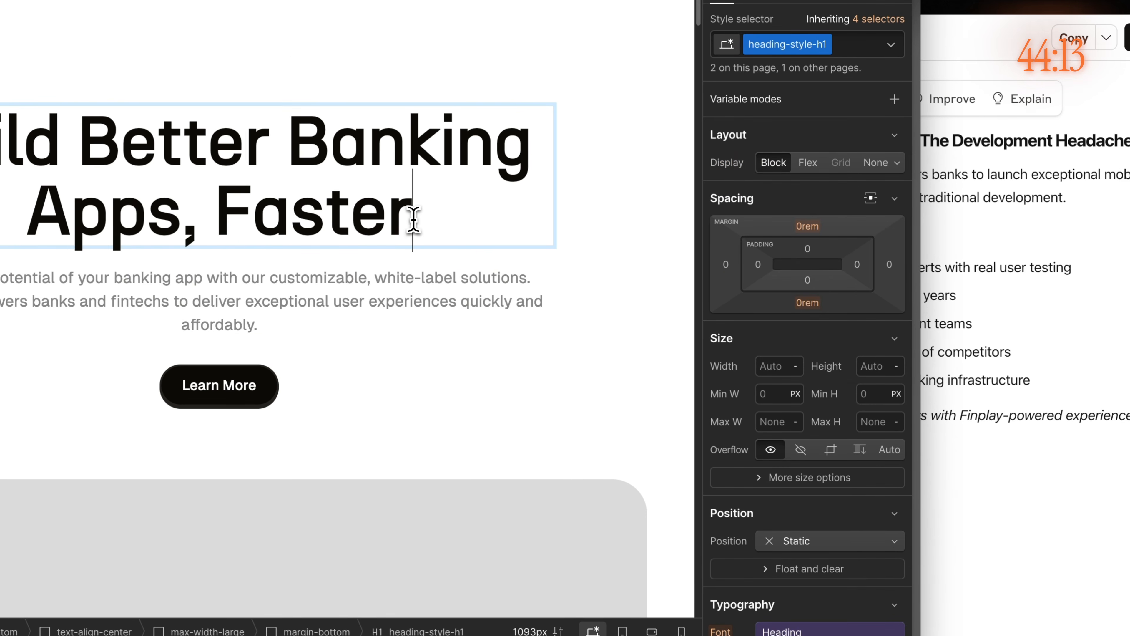
pyautogui.write('.')
pyautogui.click(454, 424)
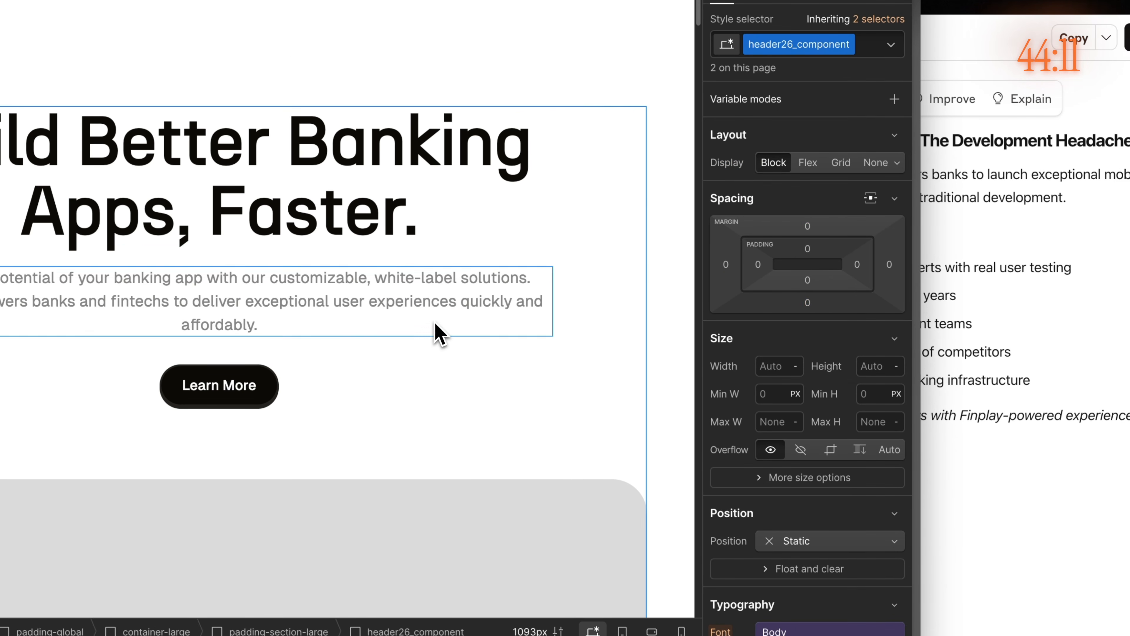
# Step: Replace the hero paragraph with "Our experience platform has everything you need to supercharge your bank's user experience, increase conversion and grow revenue."
pyautogui.click(441, 330)
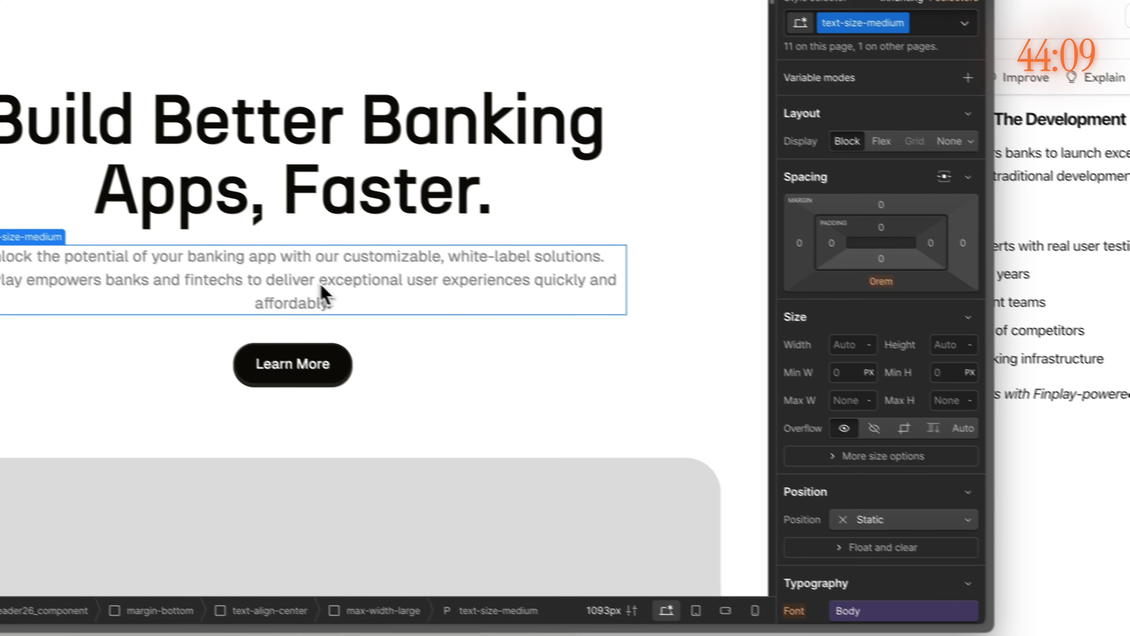
pyautogui.tripleClick(256, 302)
pyautogui.write('Our experience platform has everything you need to supercharge your bank’s user experience, increase conversion and grow revenue.')
pyautogui.press('Escape')
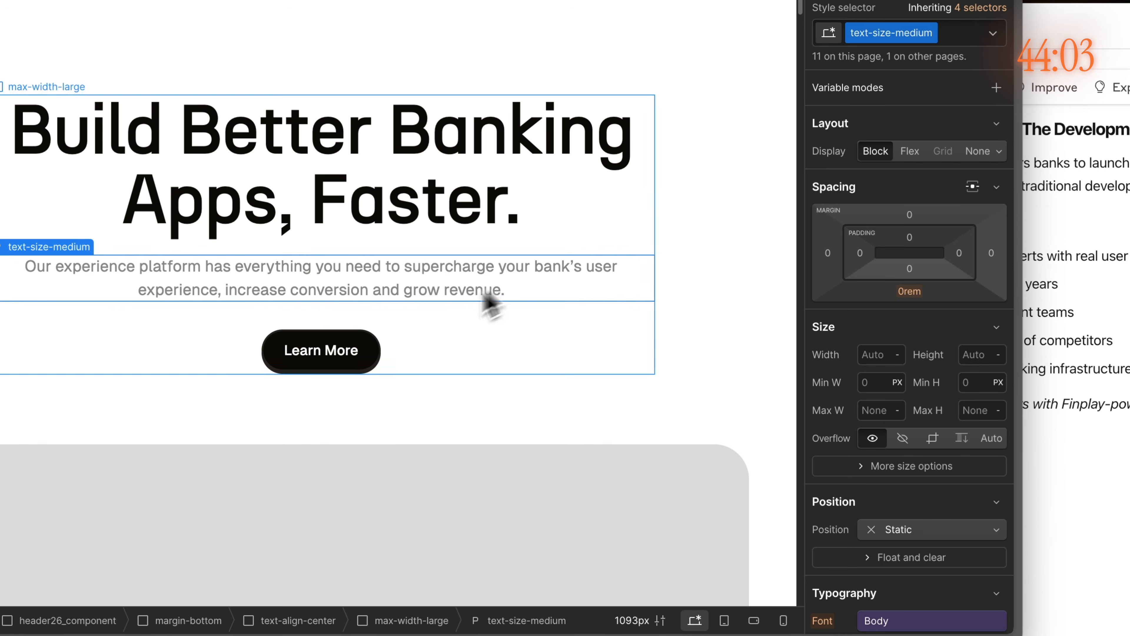
# Step: Change the label of the hero's Learn More button to "Get started"
pyautogui.click(346, 373)
pyautogui.doubleClick(343, 354)
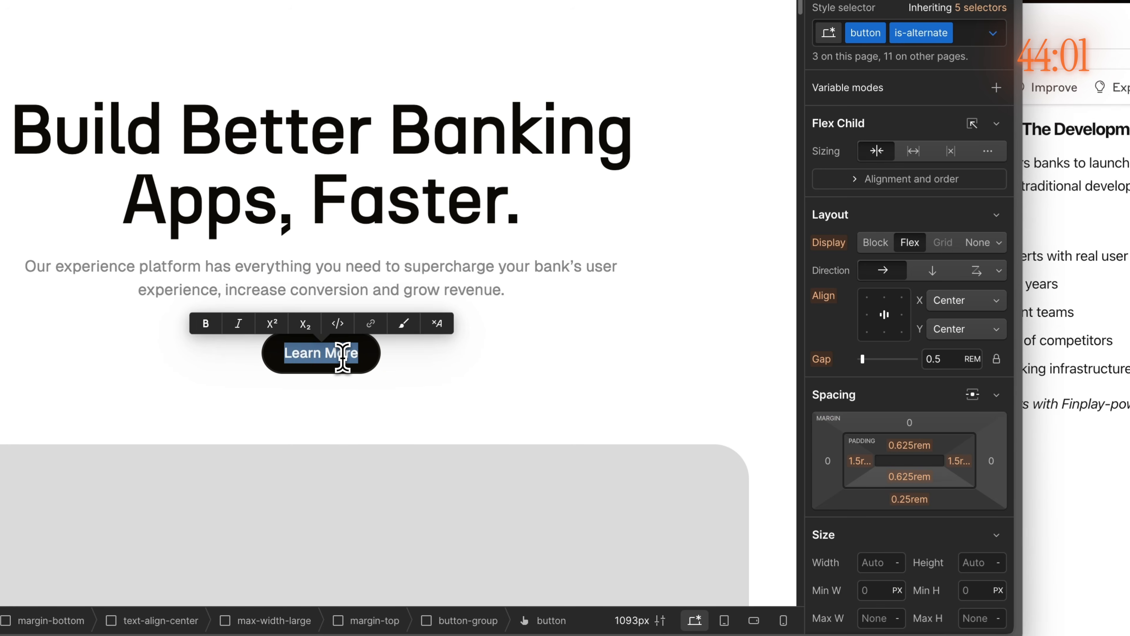
pyautogui.write('Get')
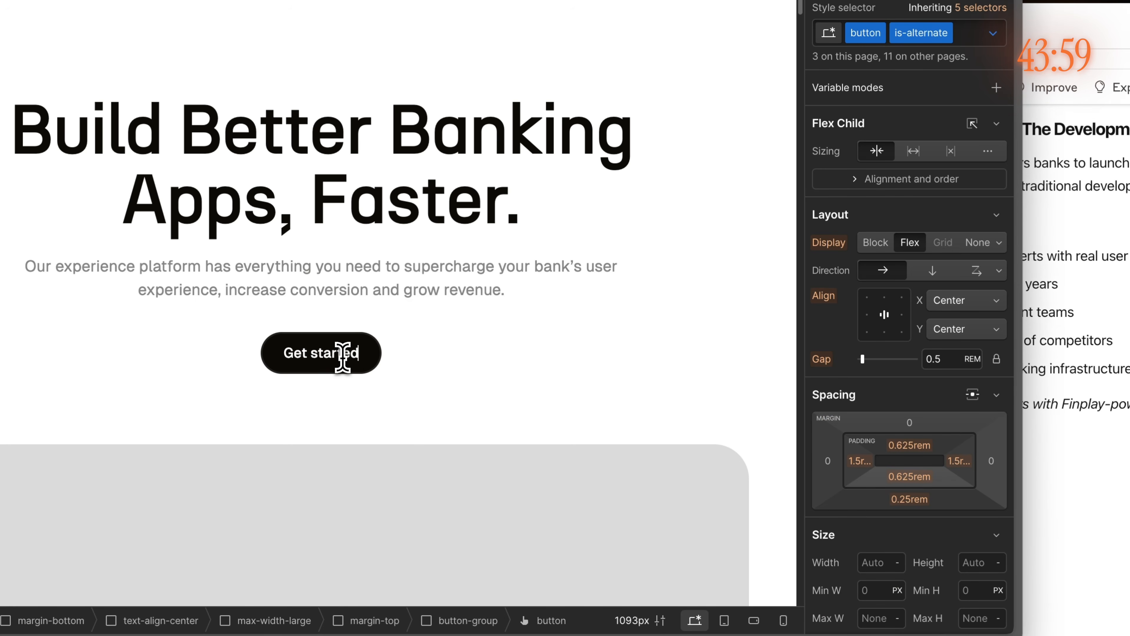
pyautogui.write(' started')
pyautogui.click(579, 415)
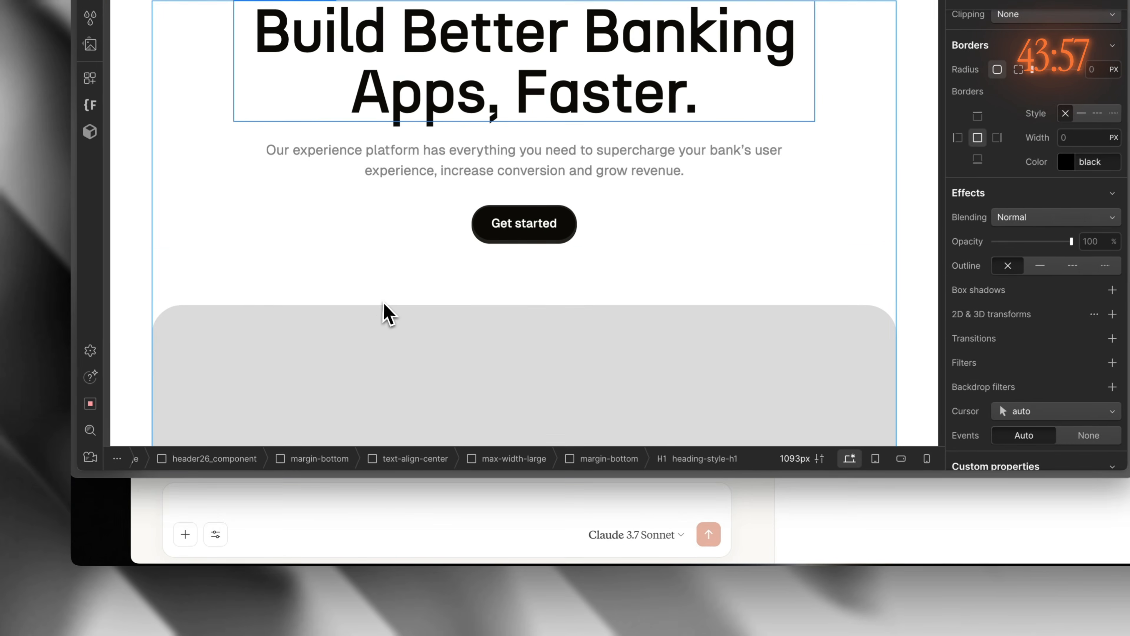
# Step: Insert a Text Block into the hero's max-width-large container and move it above the heading
pyautogui.click(258, 234)
pyautogui.click(90, 114)
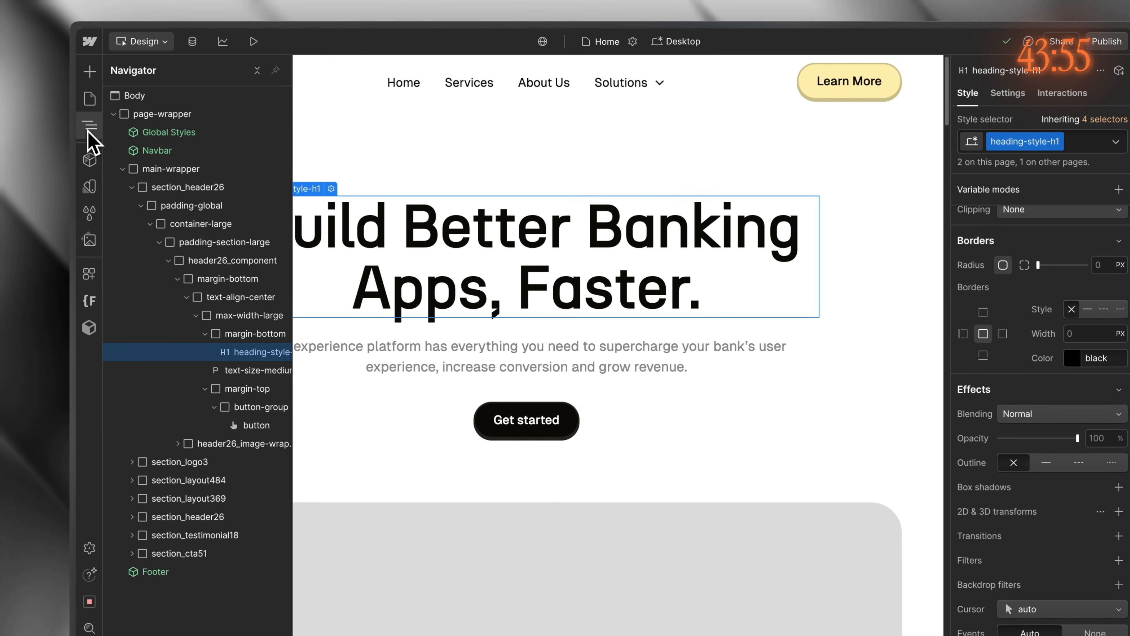
pyautogui.click(243, 316)
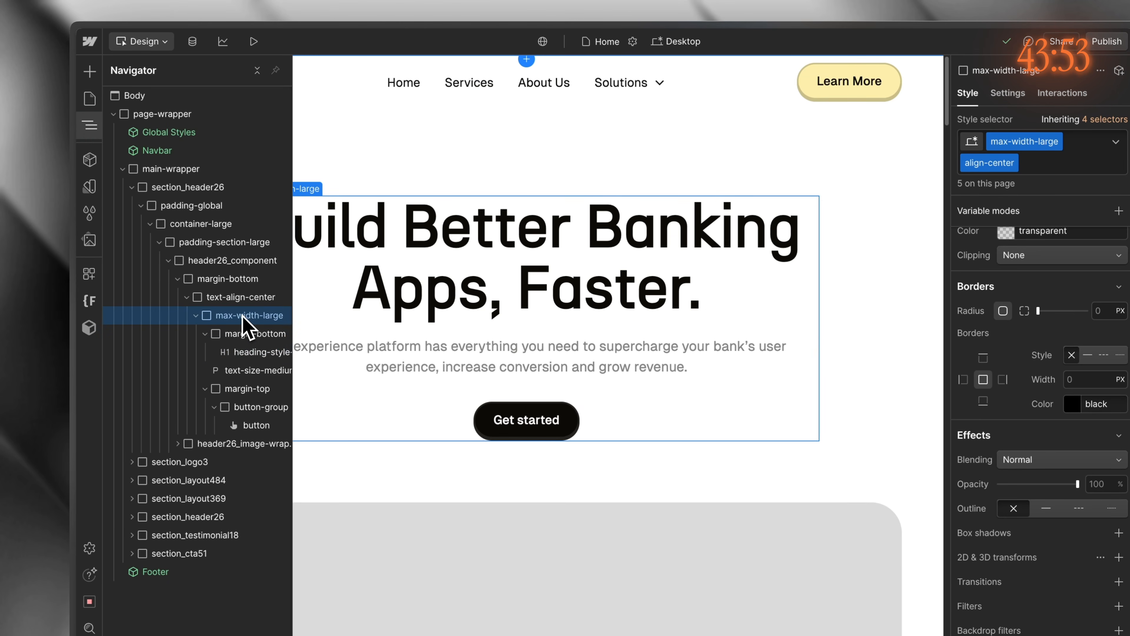
pyautogui.press('super+e')
pyautogui.write('text')
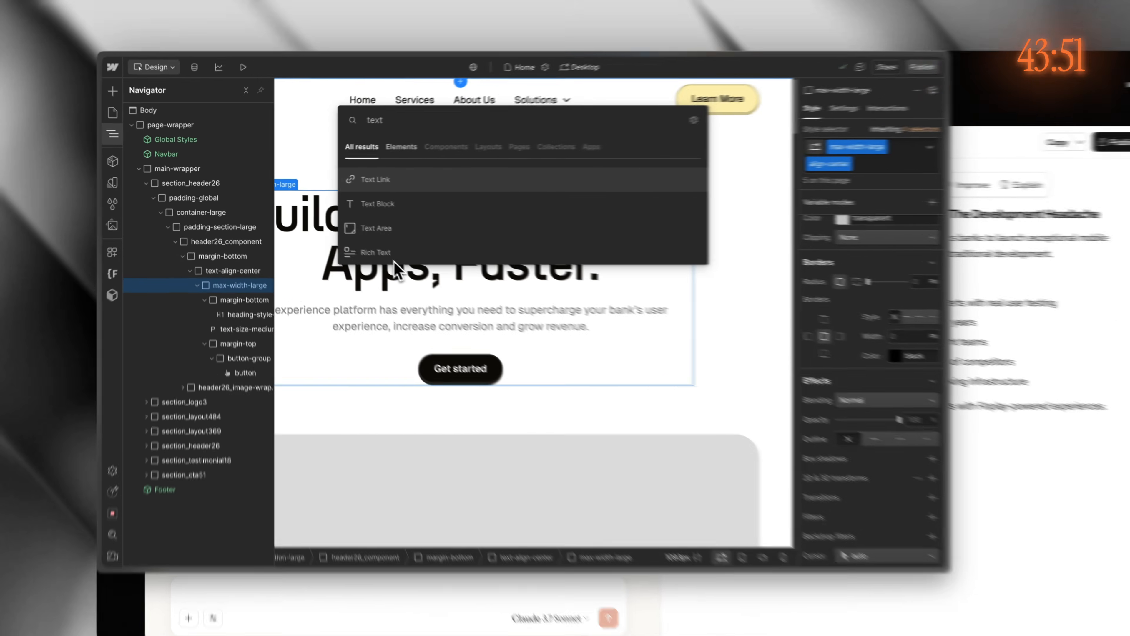
pyautogui.press('Down')
pyautogui.press('Return')
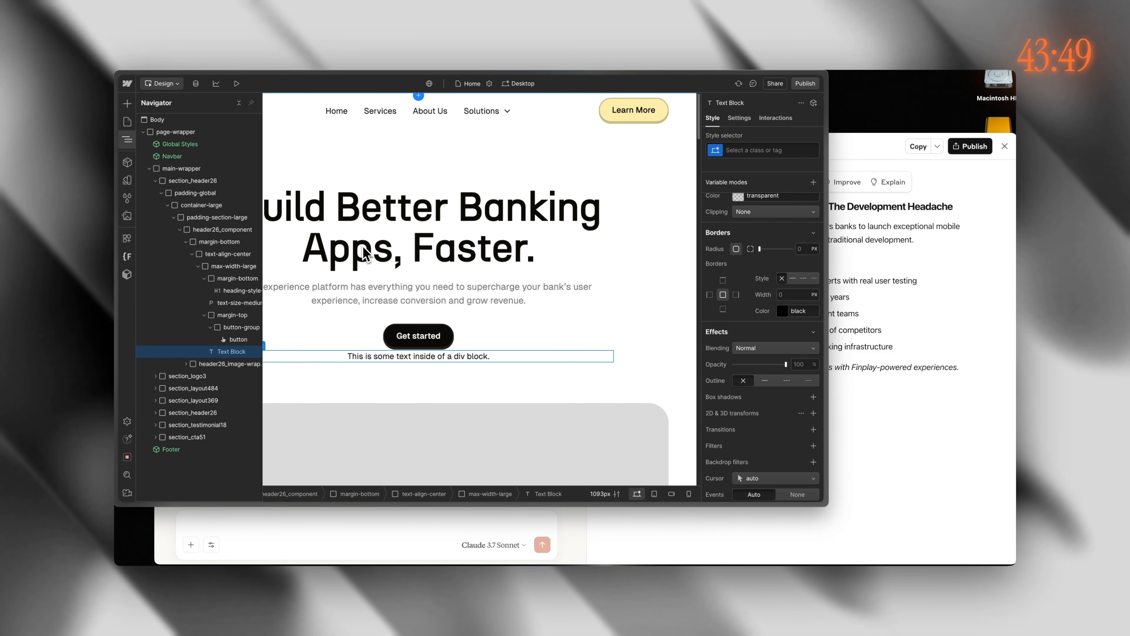
pyautogui.moveTo(222, 354); pyautogui.dragTo(206, 301)
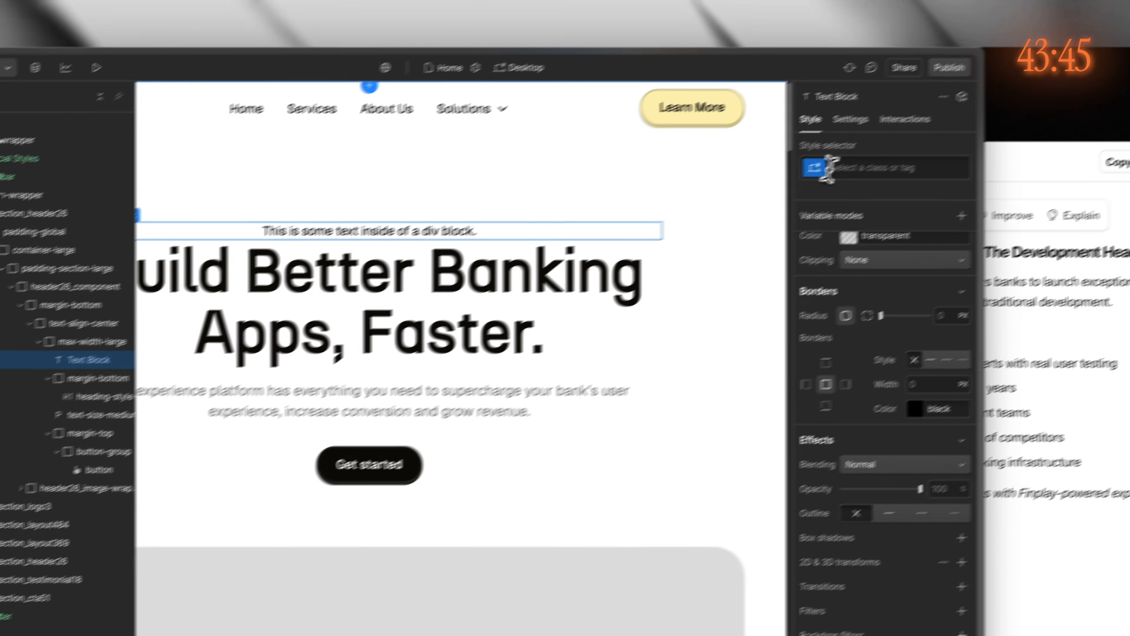
# Step: Create the class hero-chip on the new text block
pyautogui.click(983, 111)
pyautogui.write('hero-')
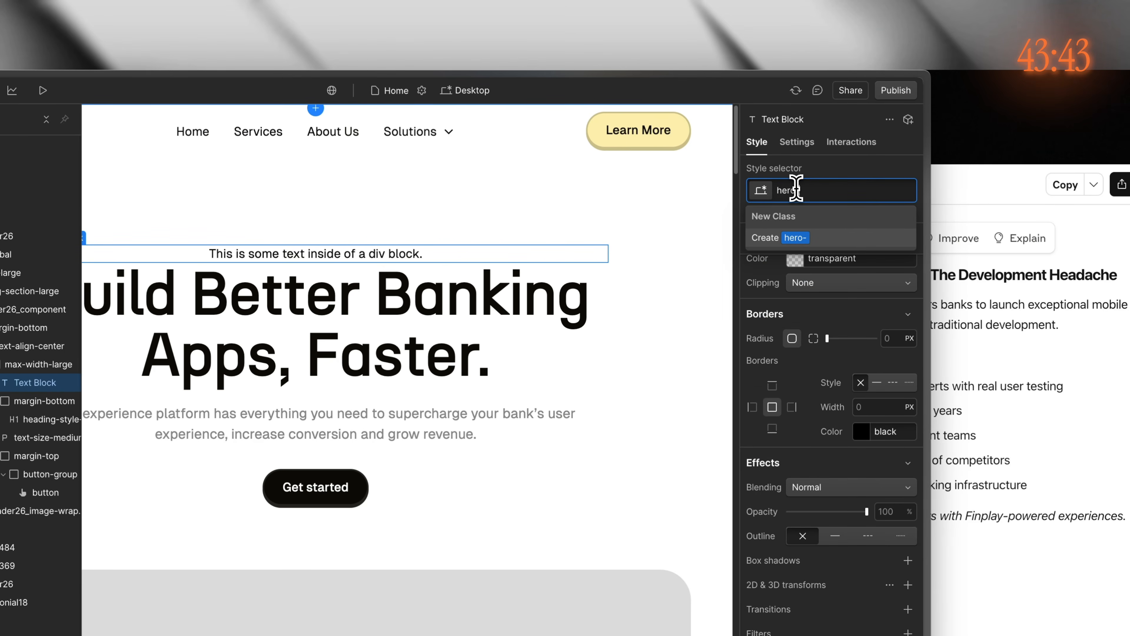
pyautogui.write('chip')
pyautogui.press('Return')
pyautogui.press('Escape')
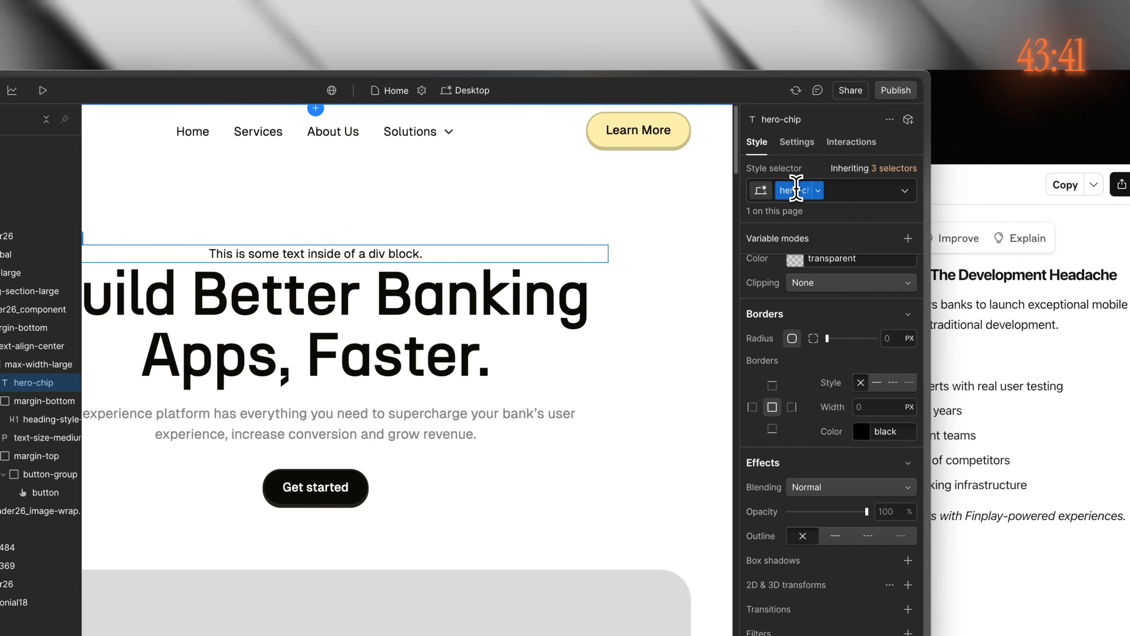
# Step: Replace the hero-chip placeholder text with "THE LEADING WHITELABEL BANKING SOLUTION"
pyautogui.tripleClick(384, 252)
pyautogui.write('THE')
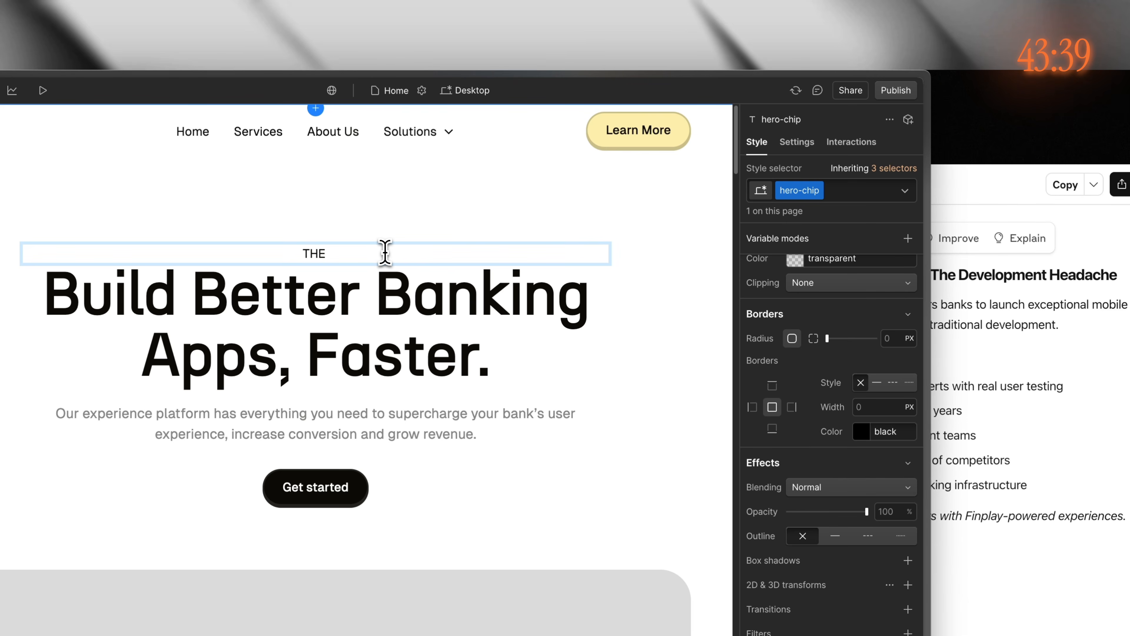
pyautogui.write(' LEADING WHITELABEL BANKING SOLUTION')
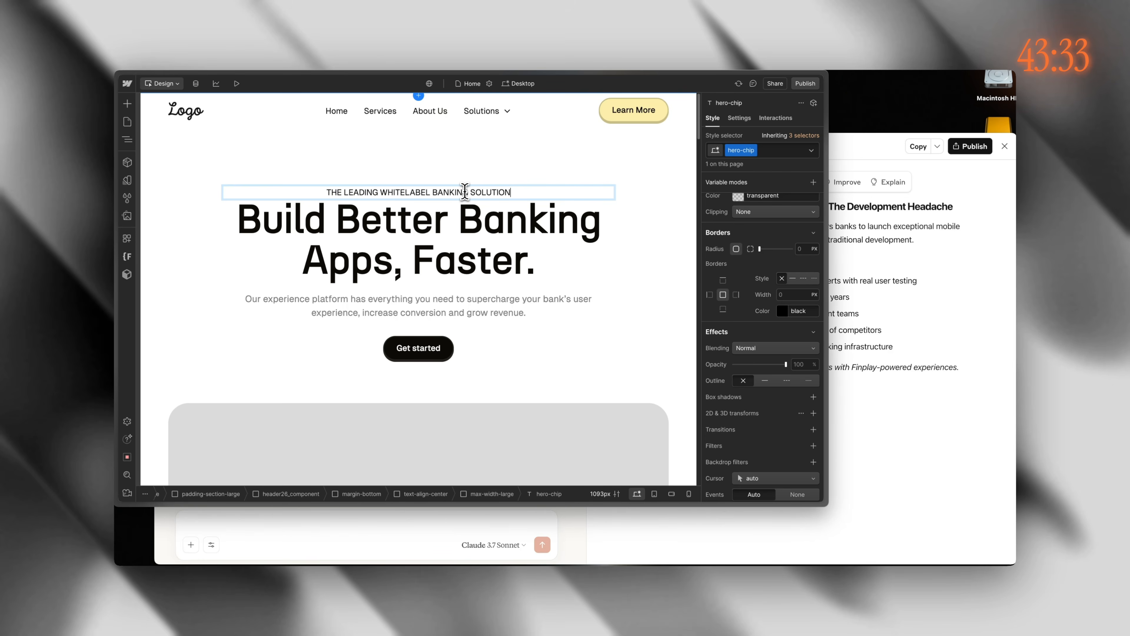
pyautogui.press('Escape')
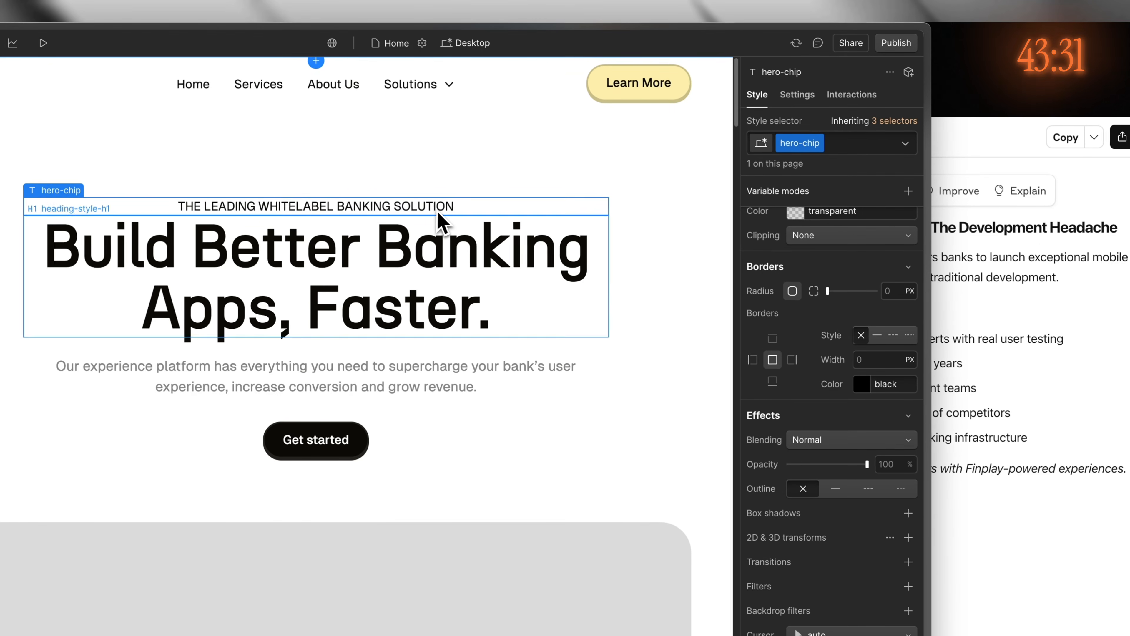
pyautogui.scroll(4, 803, 358)
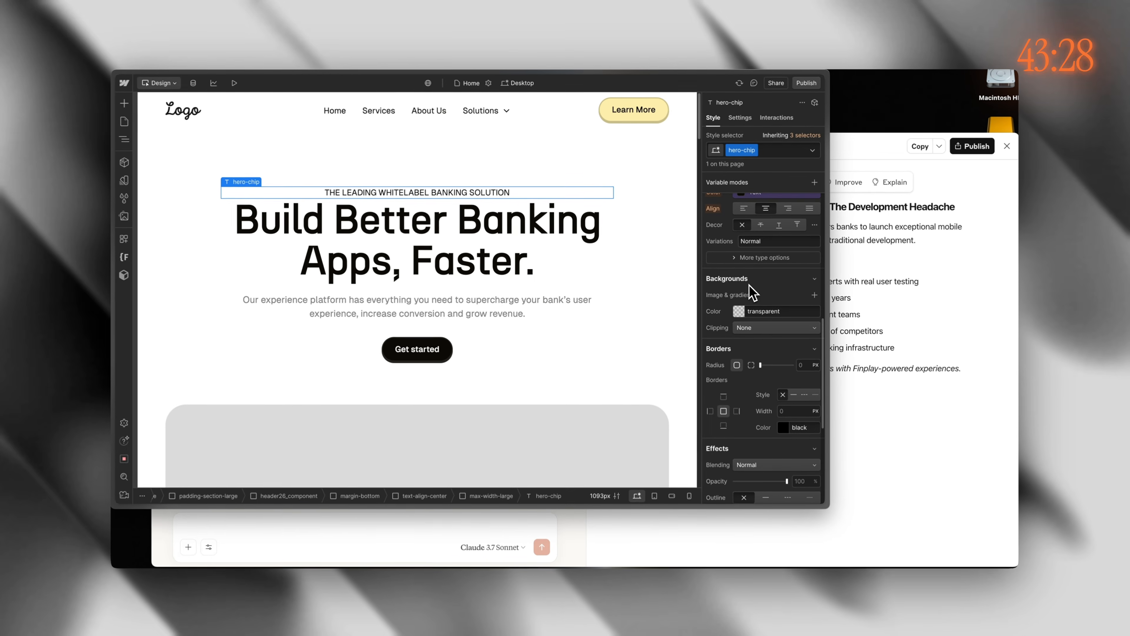
pyautogui.scroll(-5, 754, 296)
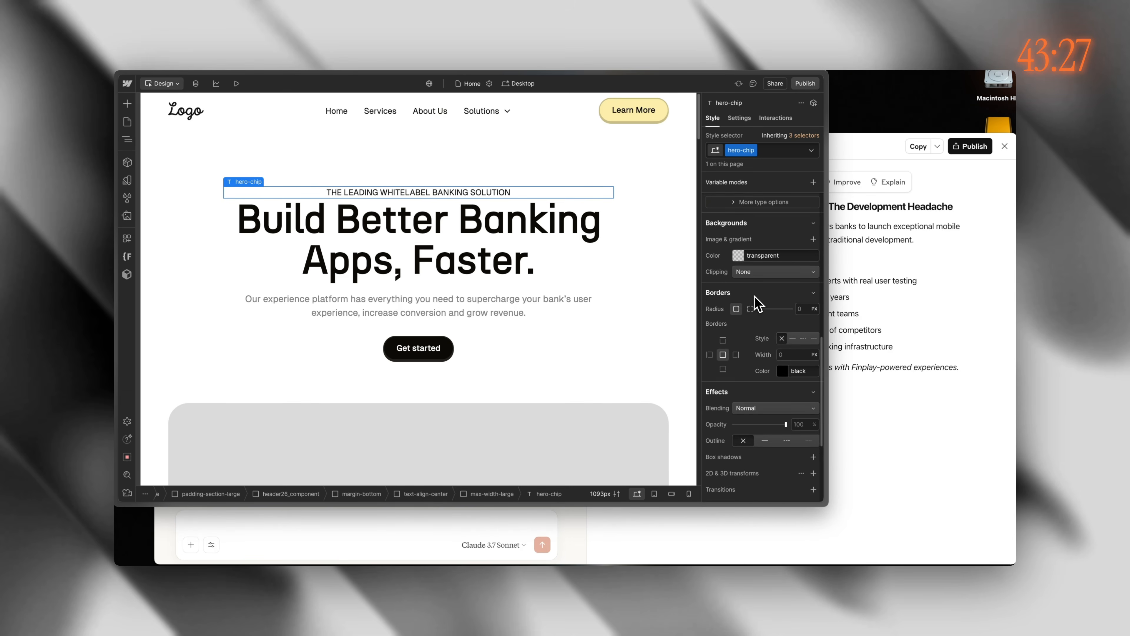
pyautogui.scroll(4, 763, 307)
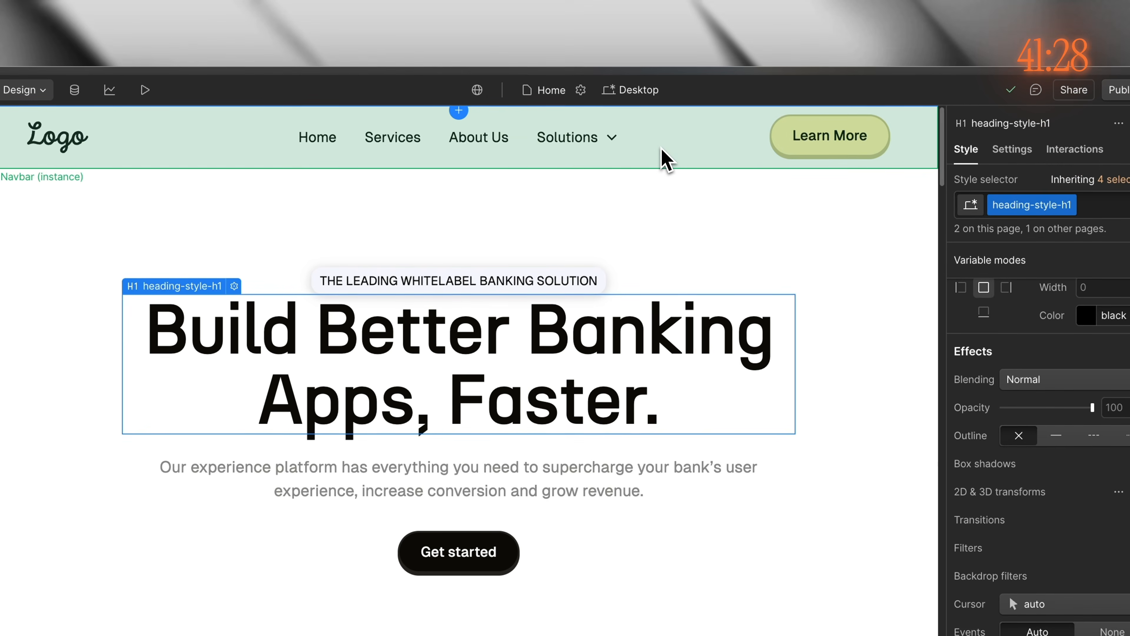
# Step: Open the Navbar component for editing and delete the Solutions dropdown
pyautogui.doubleClick(666, 160)
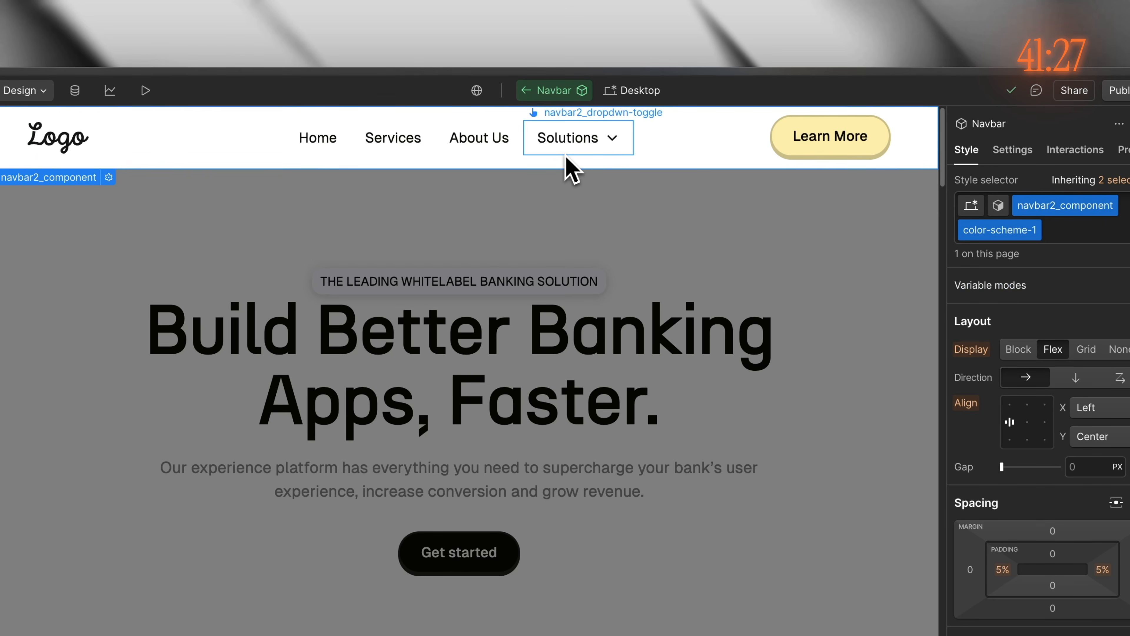
pyautogui.click(570, 166)
pyautogui.press('Delete')
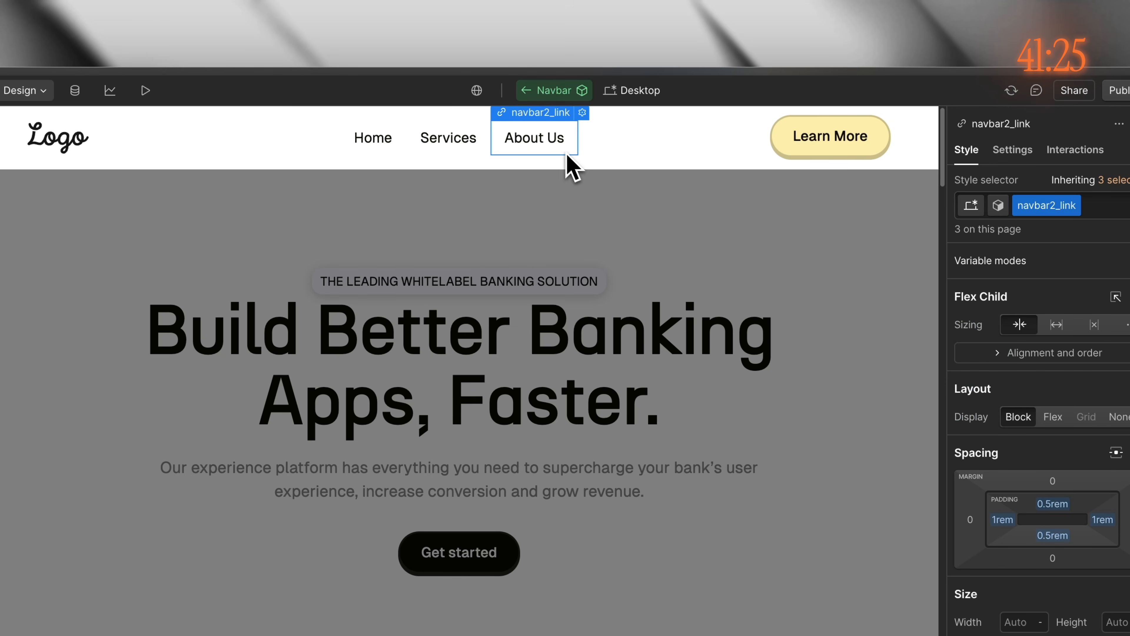
# Step: Rename the three navbar links to "Features", "Pricing" and "Login"
pyautogui.write('Features')
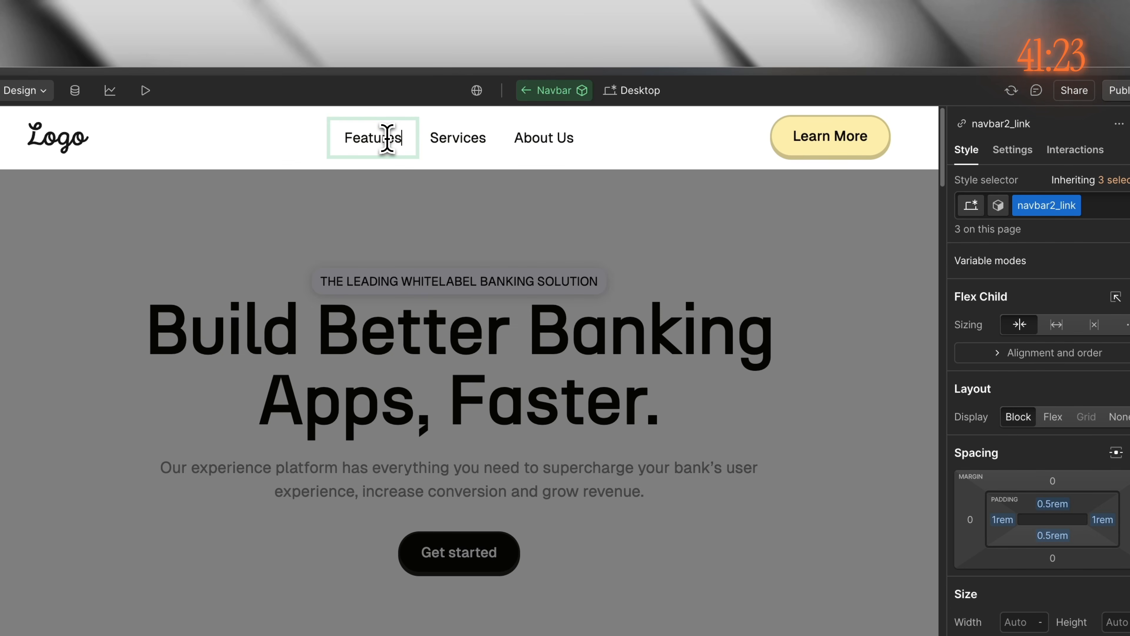
pyautogui.press('Escape')
pyautogui.doubleClick(466, 133)
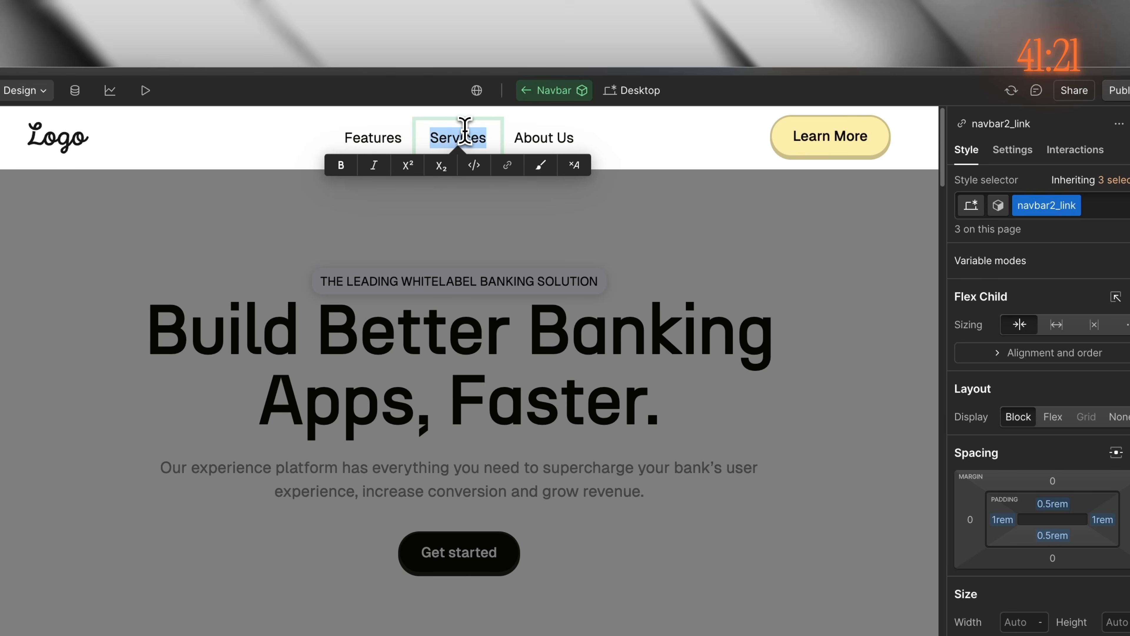
pyautogui.write('Pricing')
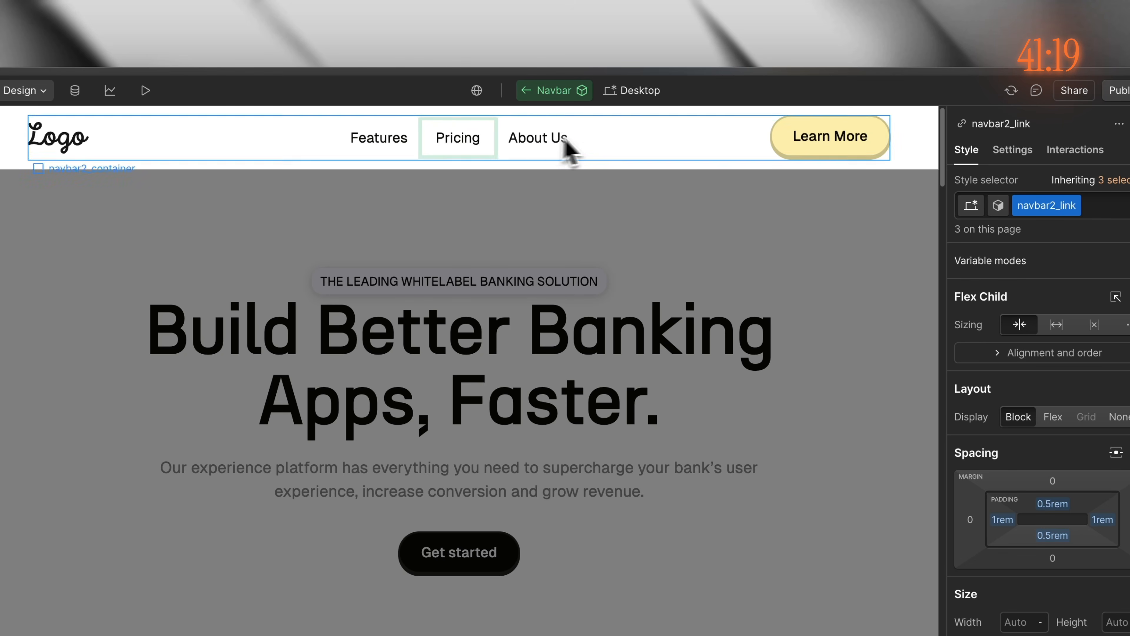
pyautogui.doubleClick(547, 141)
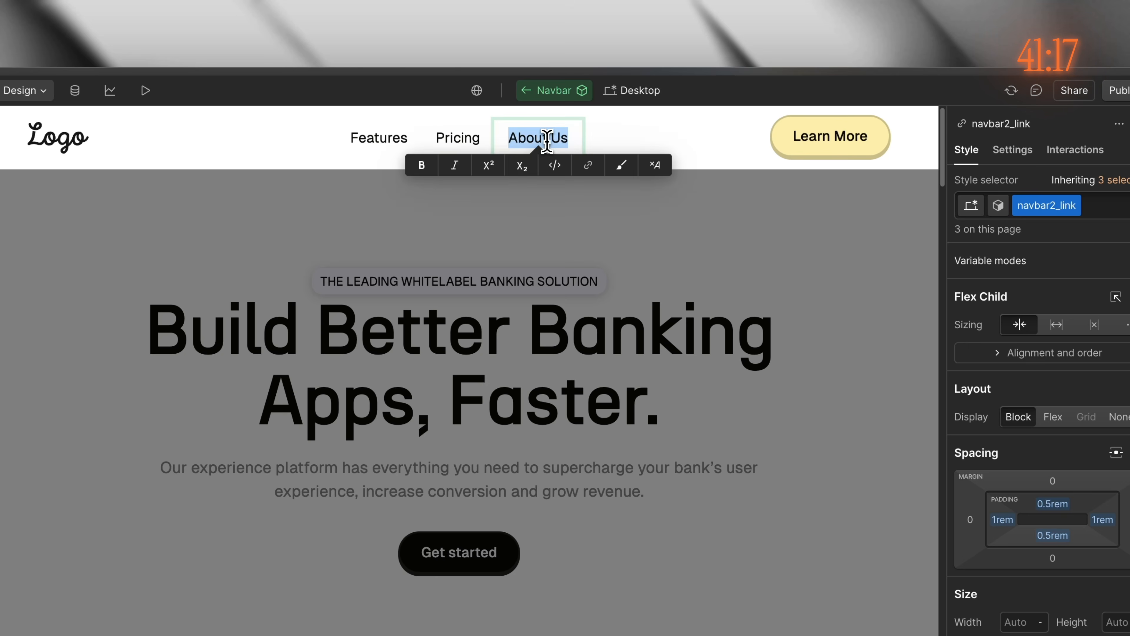
pyautogui.write('Login')
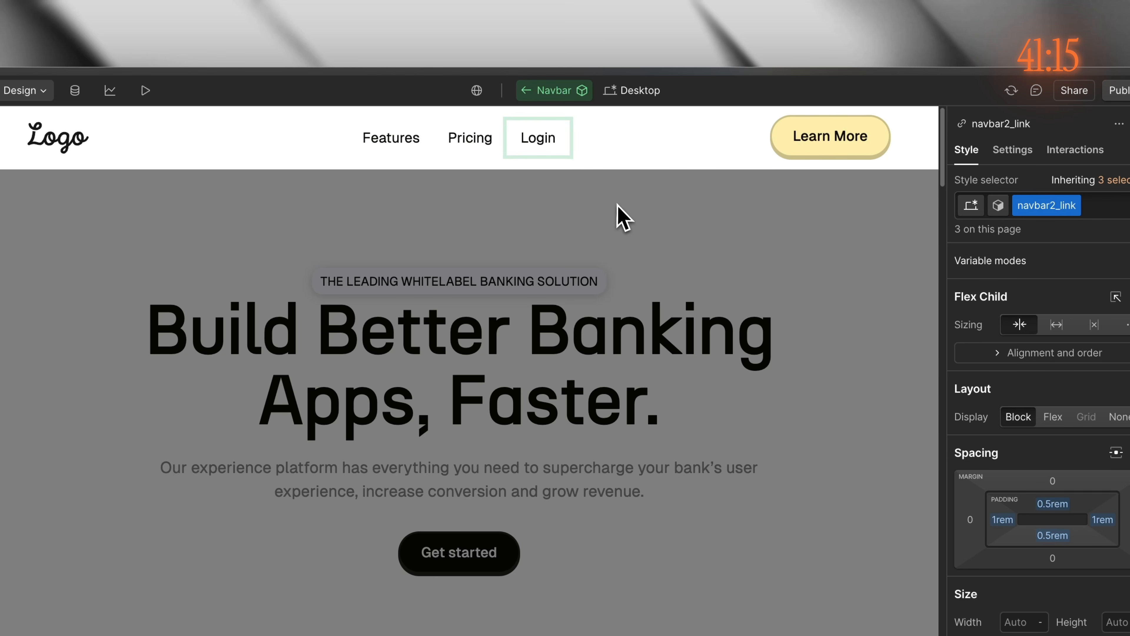
# Step: Change the navbar button's text to "Get started" and add the is-alternate combo class to it
pyautogui.doubleClick(832, 140)
pyautogui.write('Get')
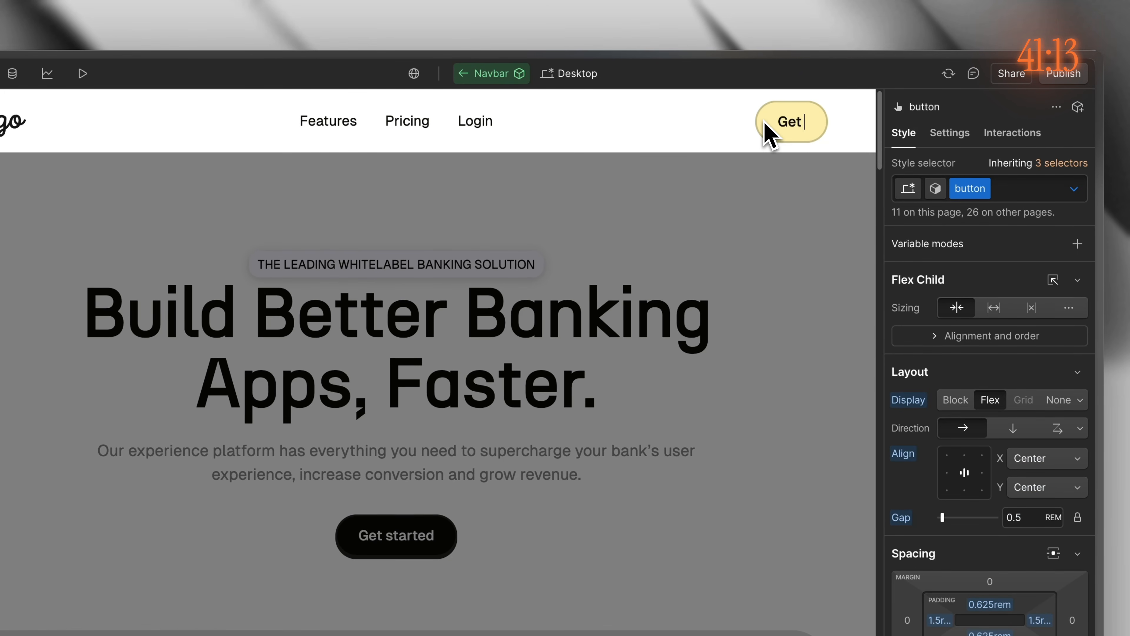
pyautogui.write(' started')
pyautogui.click(1009, 187)
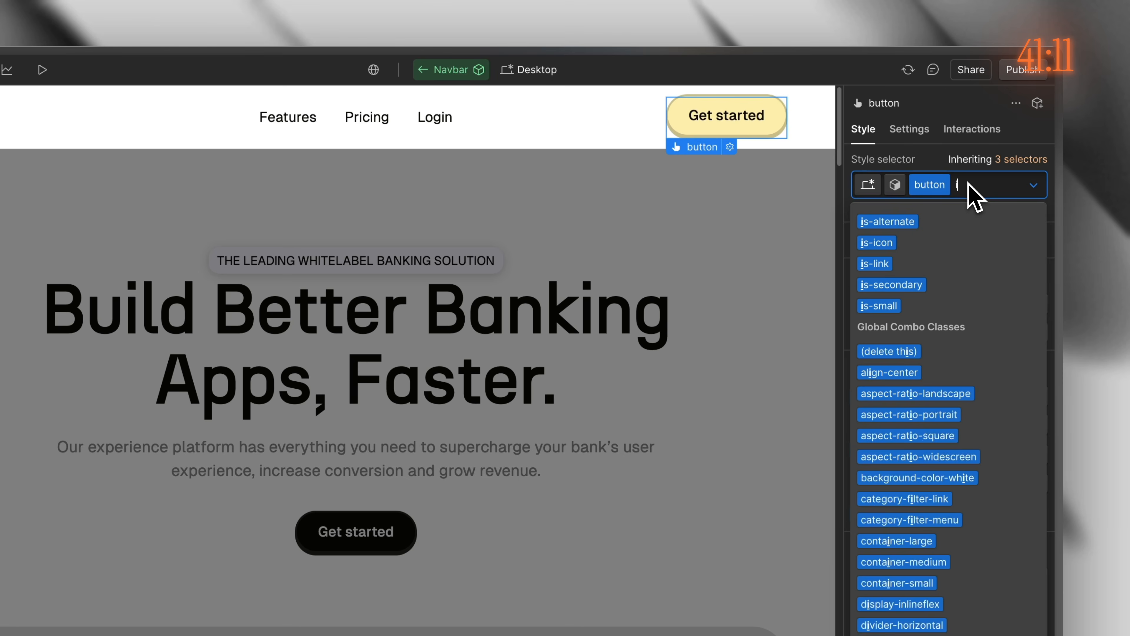
pyautogui.write('is-a')
pyautogui.press('Return')
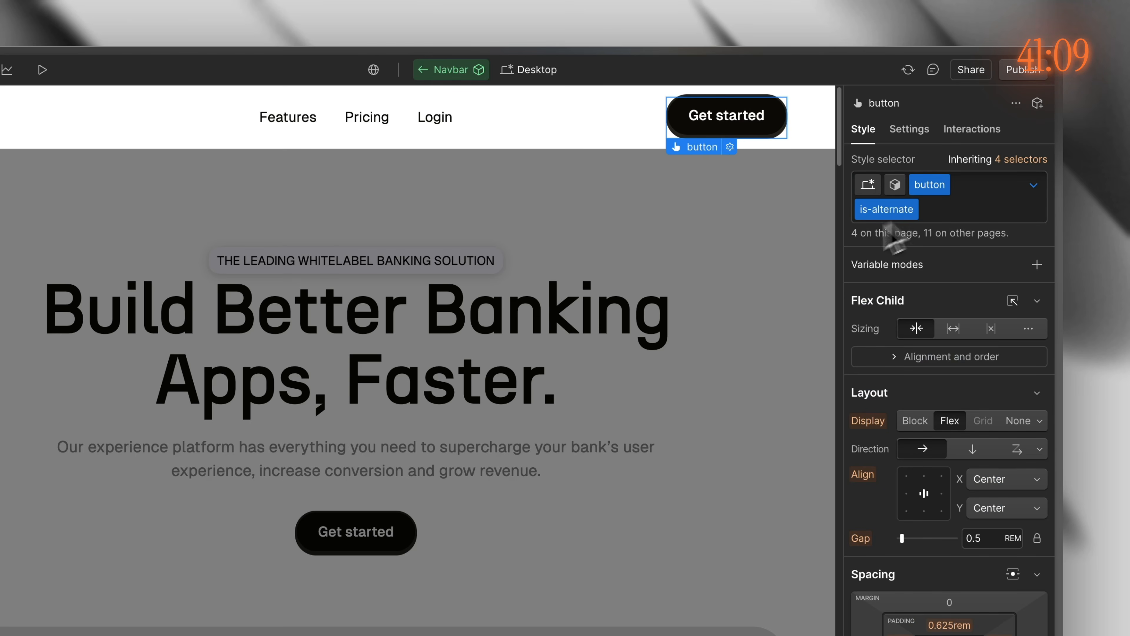
pyautogui.click(800, 232)
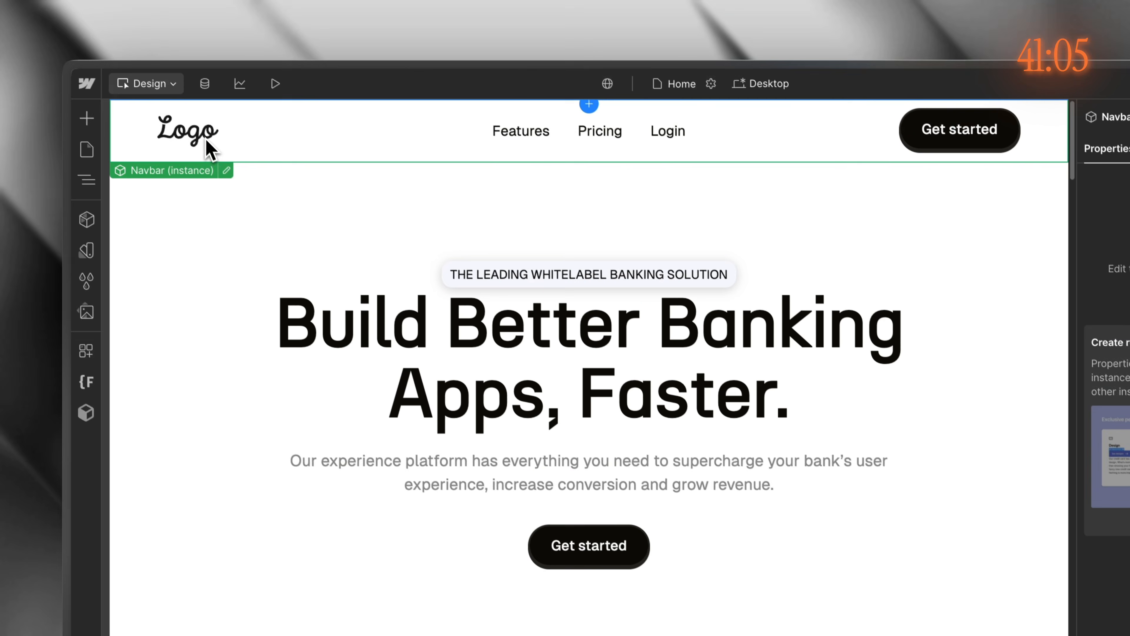
# Step: Replace the placeholder logo in the Navbar component with the FinPlay logo embed, using the class icon-embed-logo-main
pyautogui.doubleClick(174, 75)
pyautogui.click(207, 141)
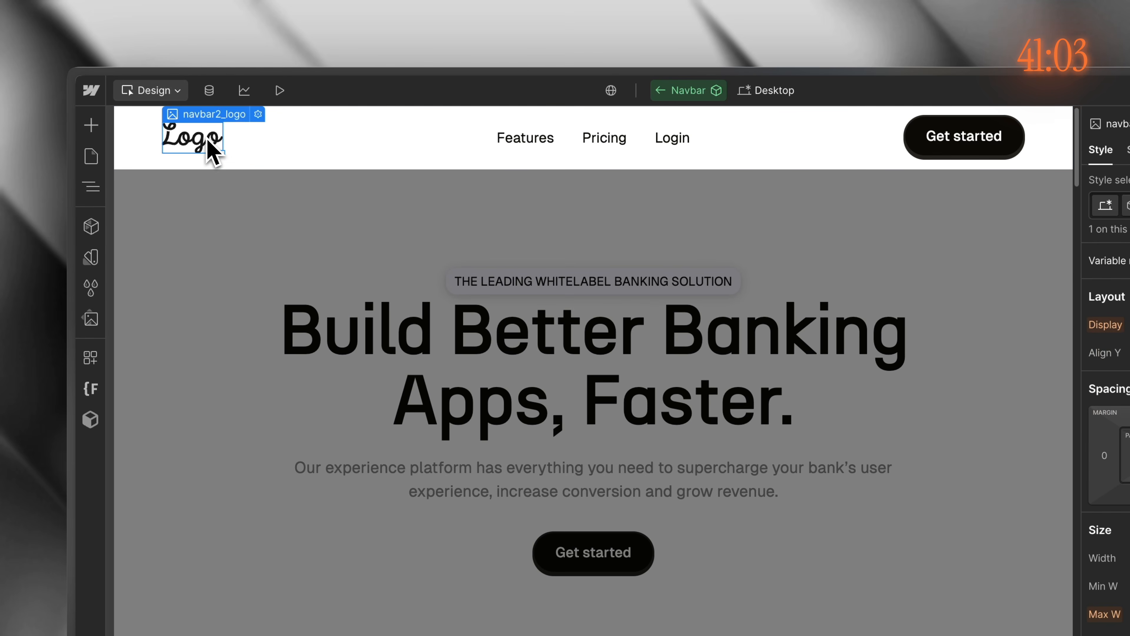
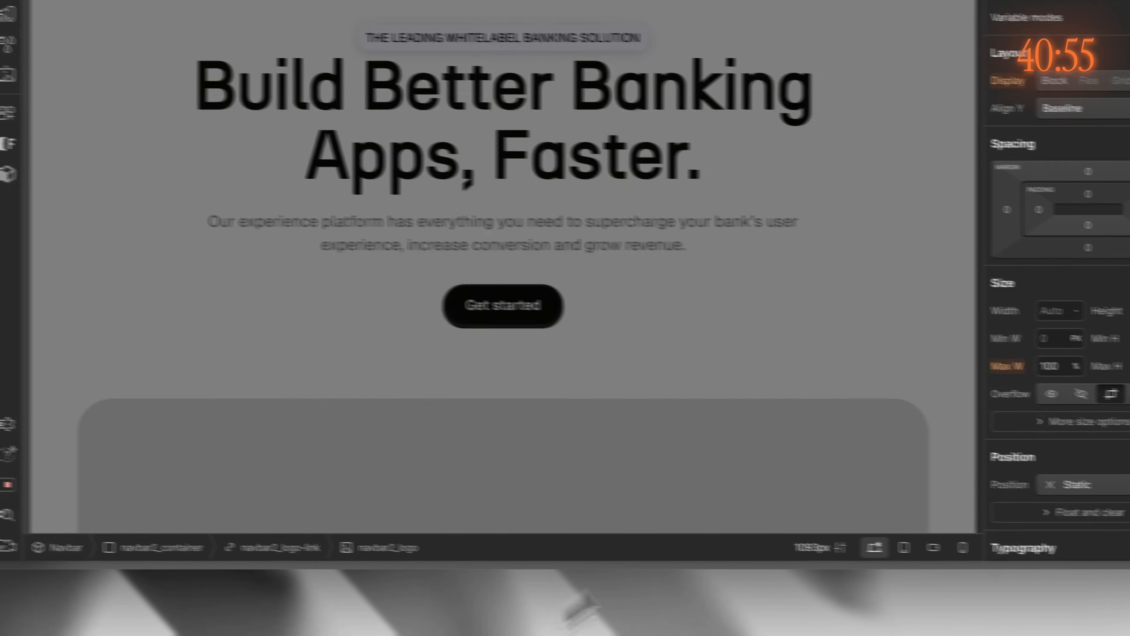
pyautogui.doubleClick(668, 498)
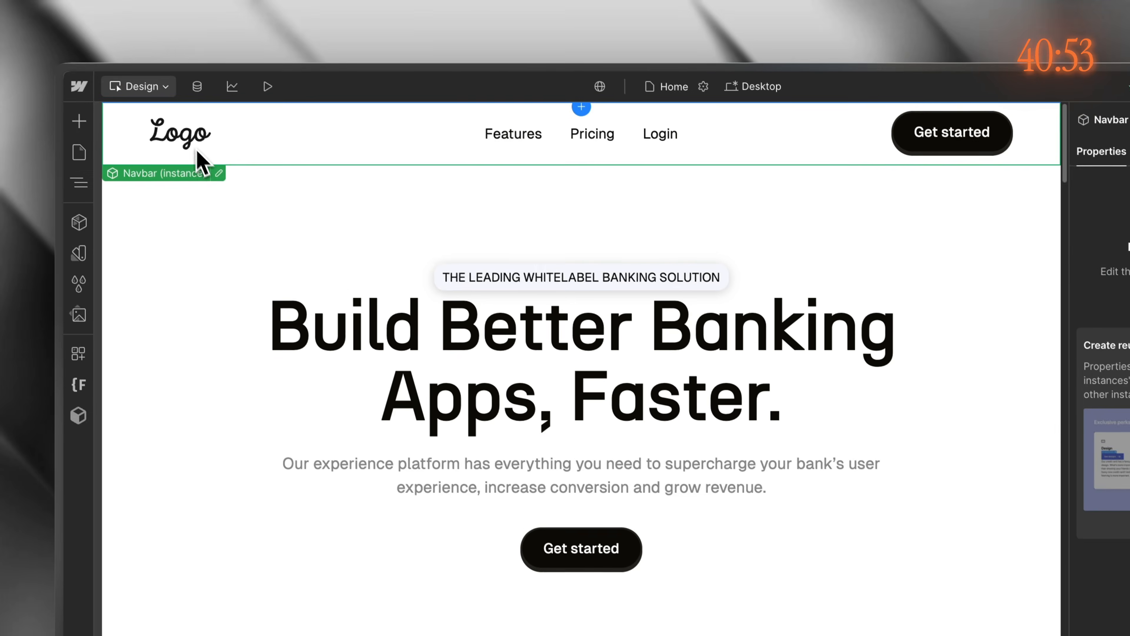
pyautogui.doubleClick(194, 134)
pyautogui.click(191, 147)
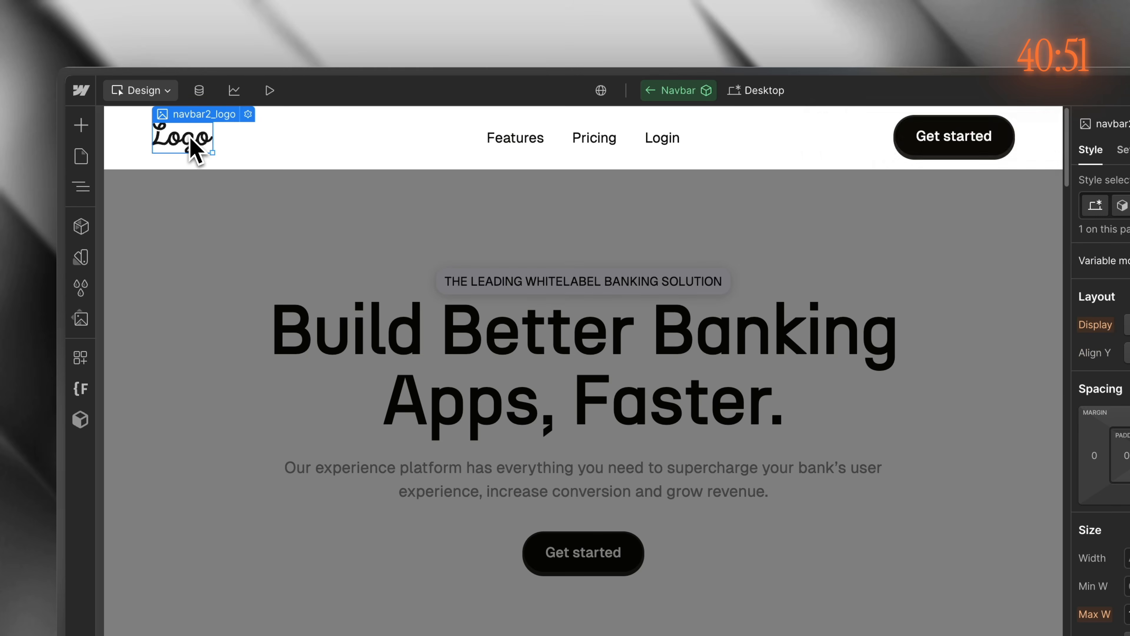
pyautogui.press('Delete')
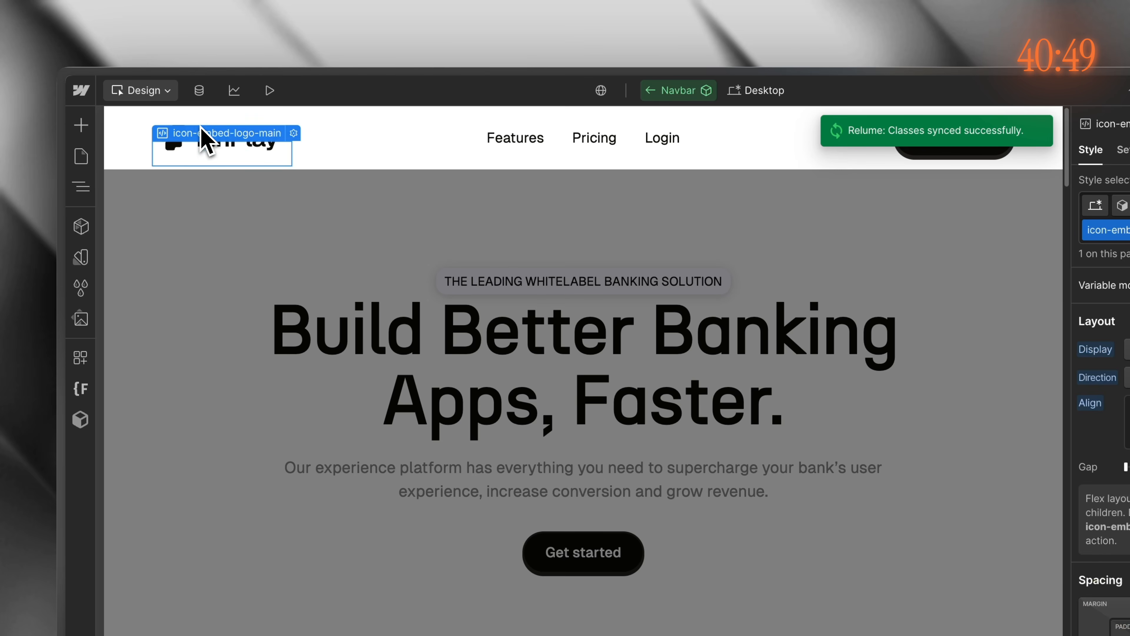
pyautogui.click(242, 241)
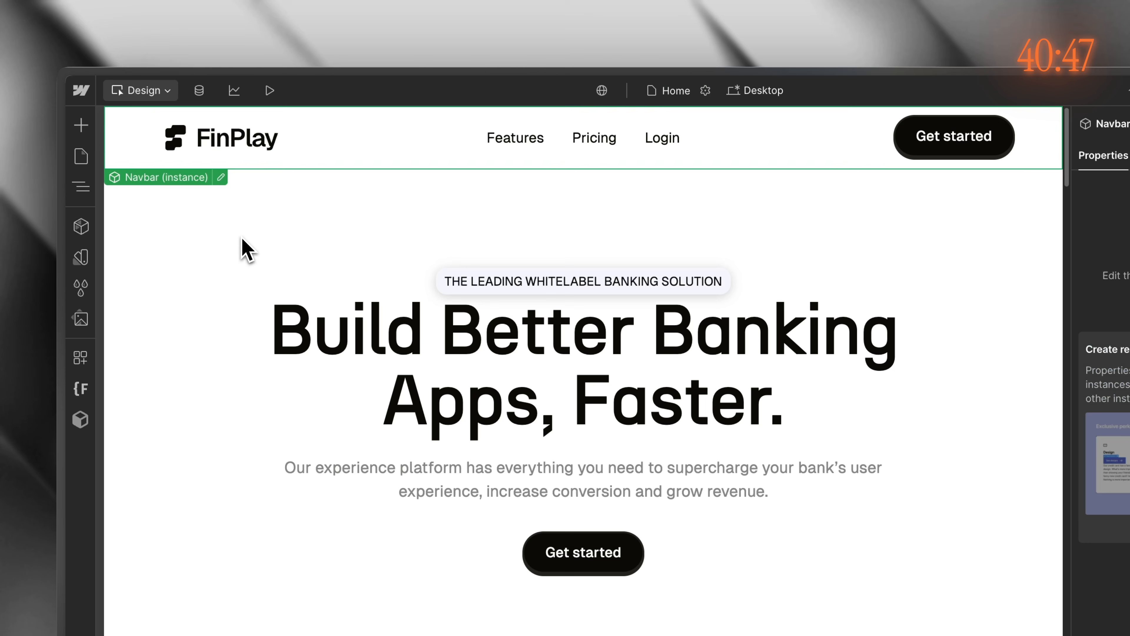
pyautogui.click(278, 190)
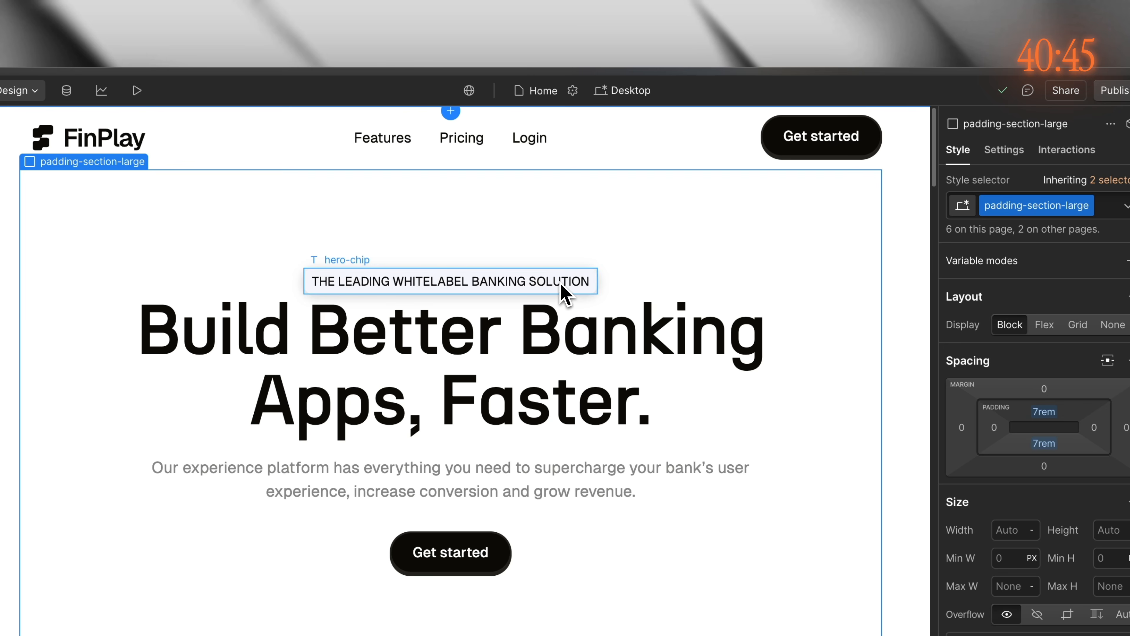
# Step: Wrap the hero-chip text block above the hero heading in a div block
pyautogui.click(505, 276)
pyautogui.moveTo(362, 252)
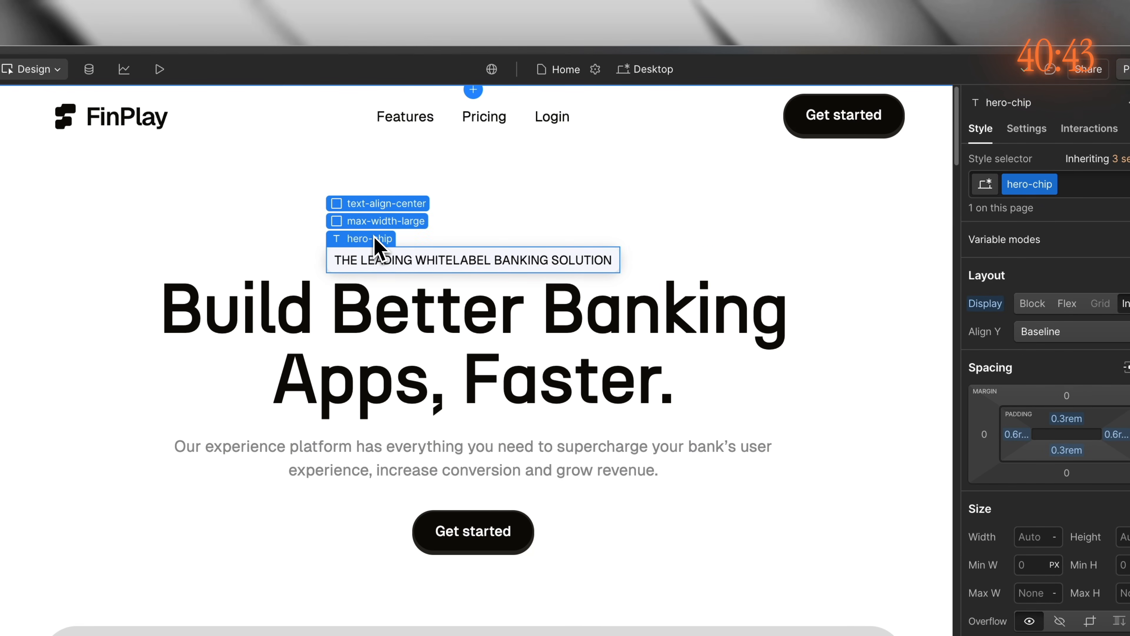
pyautogui.rightClick(377, 244)
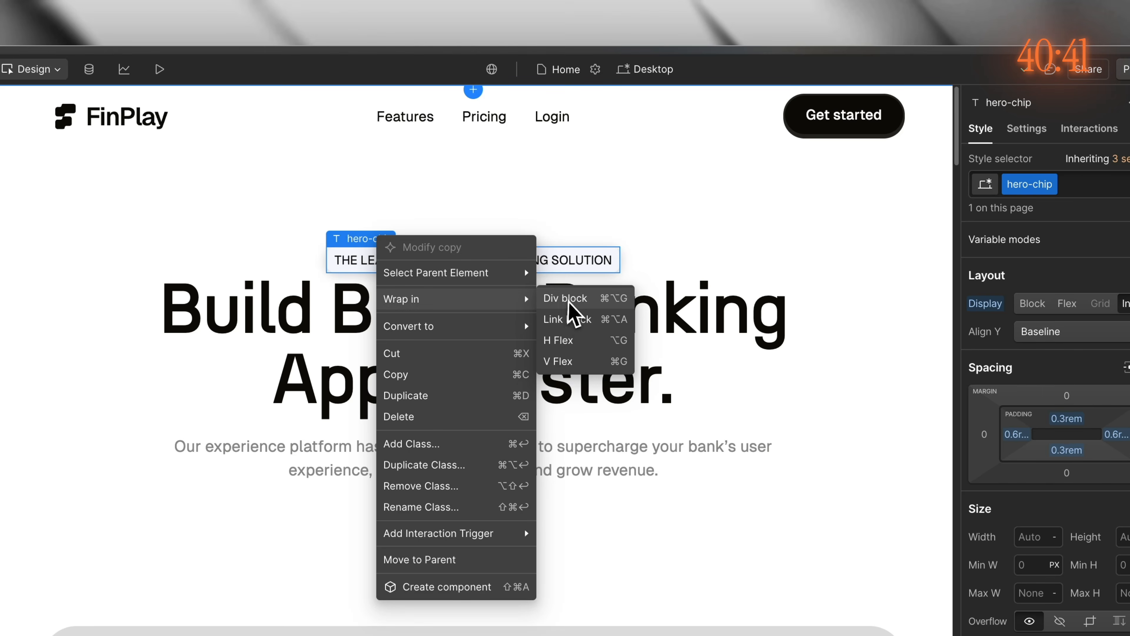
pyautogui.click(570, 298)
# Step: Apply the margin-bottom class with the margin-xsmall combo class to the div block around the hero chip
pyautogui.click(1098, 183)
pyautogui.write('m')
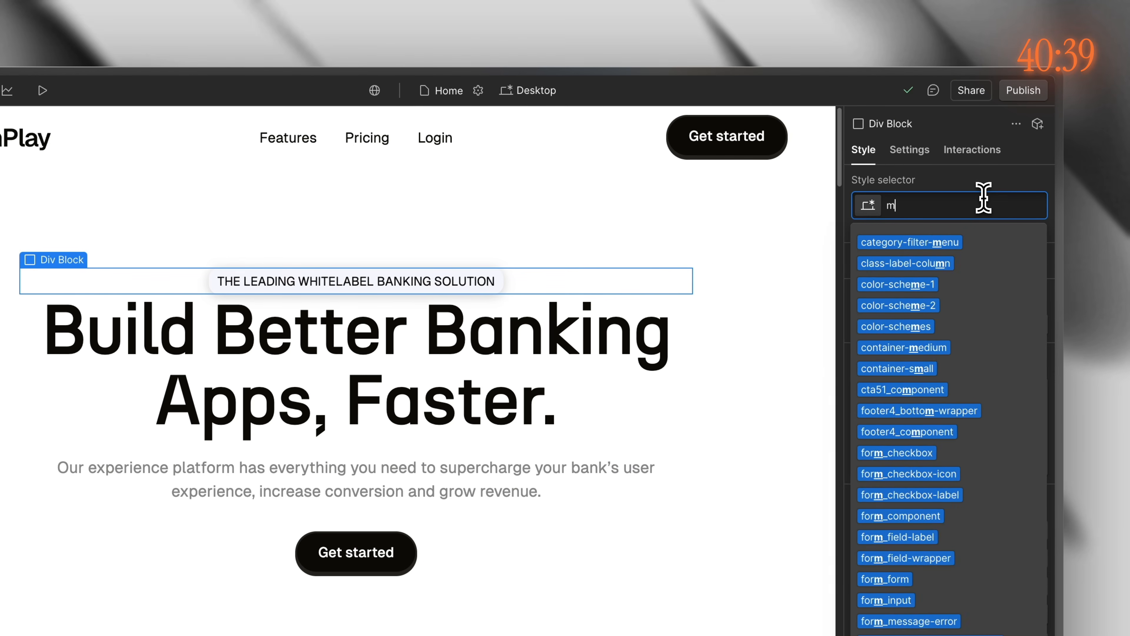
pyautogui.write('argin')
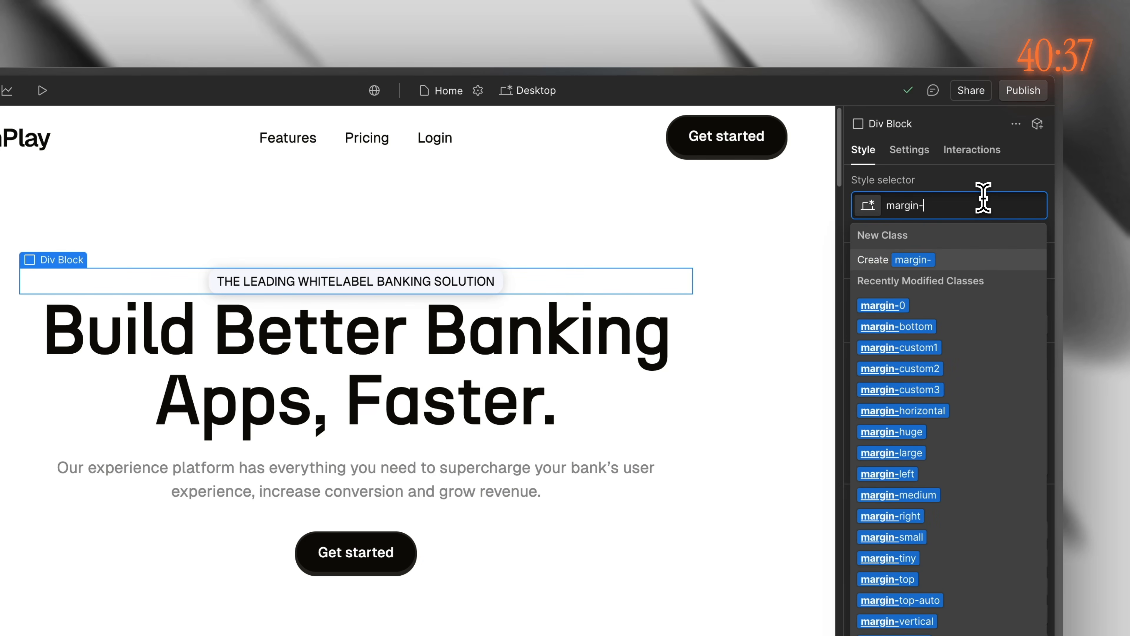
pyautogui.write('-')
pyautogui.press('Down')
pyautogui.press('Down')
pyautogui.press('Return')
pyautogui.click(1003, 200)
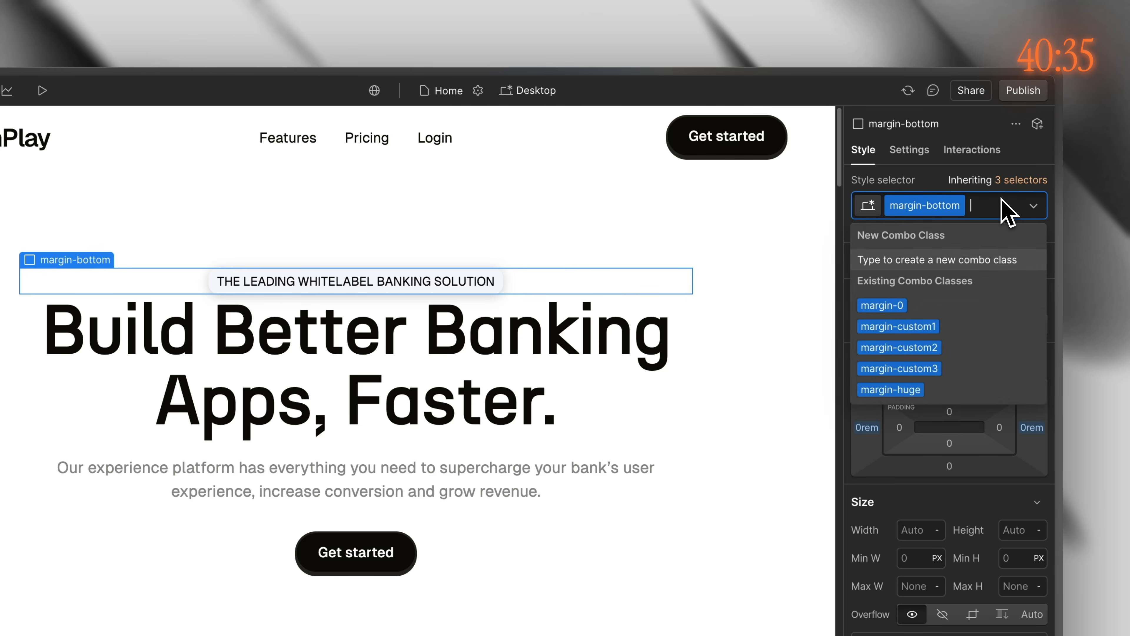
pyautogui.write('margin-xs')
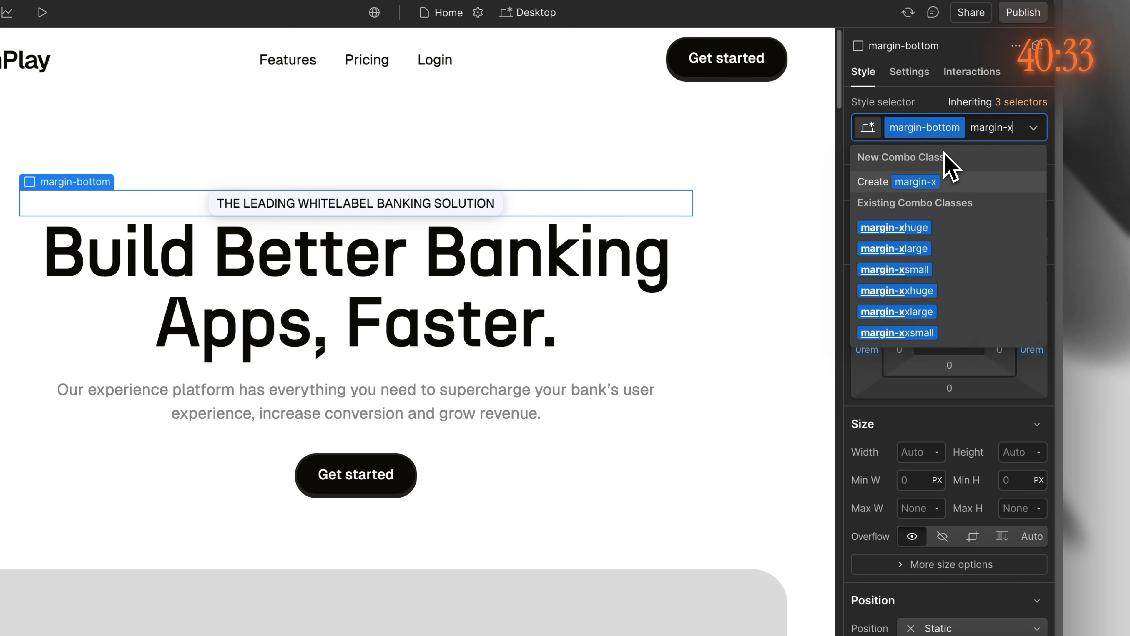
pyautogui.press('Return')
pyautogui.click(723, 342)
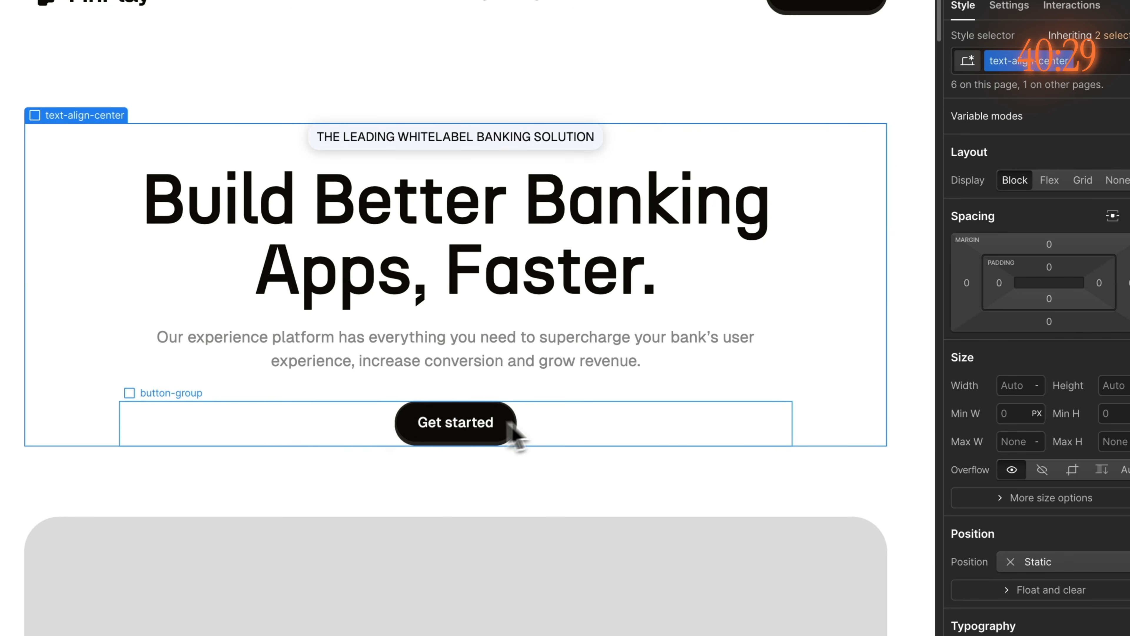
# Step: Change the heading above the logo row to "Trusted by Forward thinking brands"
pyautogui.scroll(-5, 596, 449)
pyautogui.scroll(-5, 759, 336)
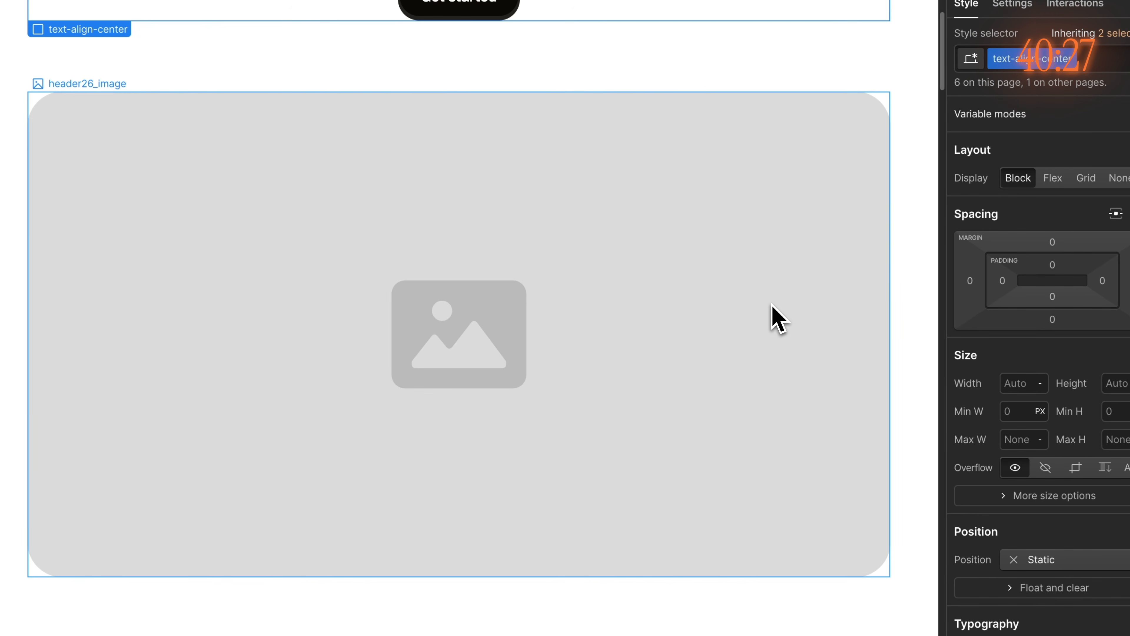
pyautogui.click(610, 367)
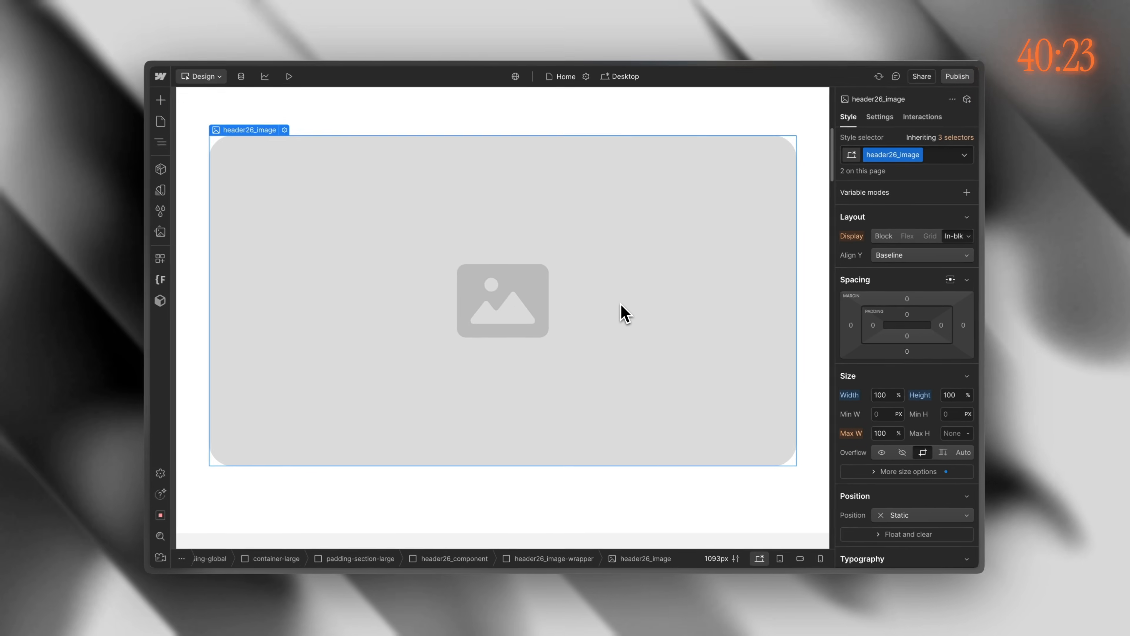
pyautogui.scroll(-5, 634, 285)
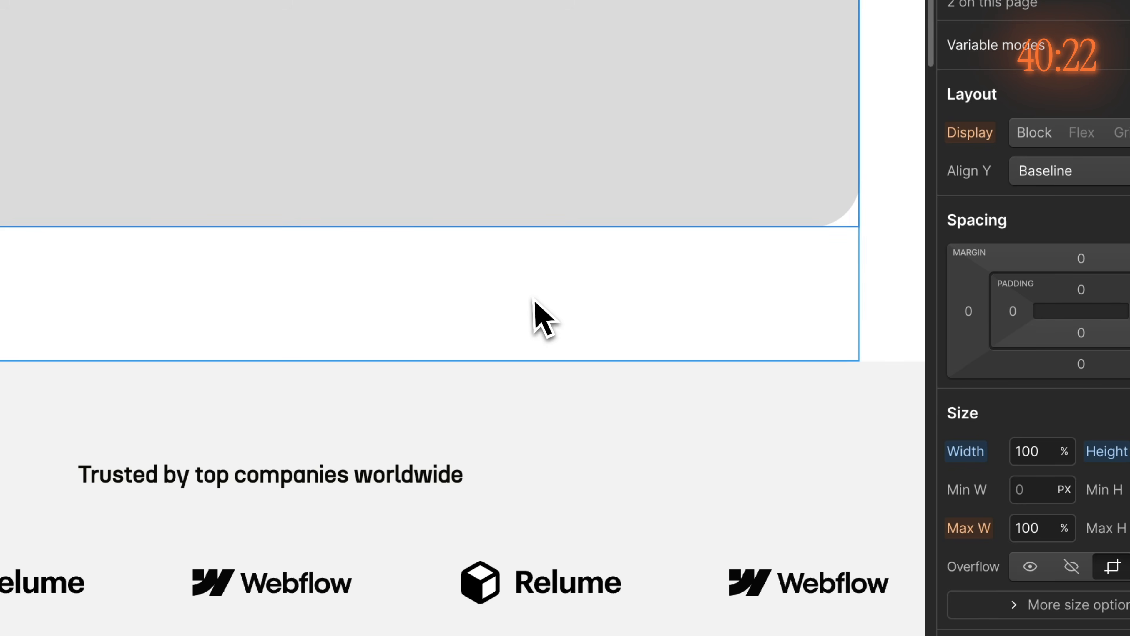
pyautogui.scroll(-4, 551, 214)
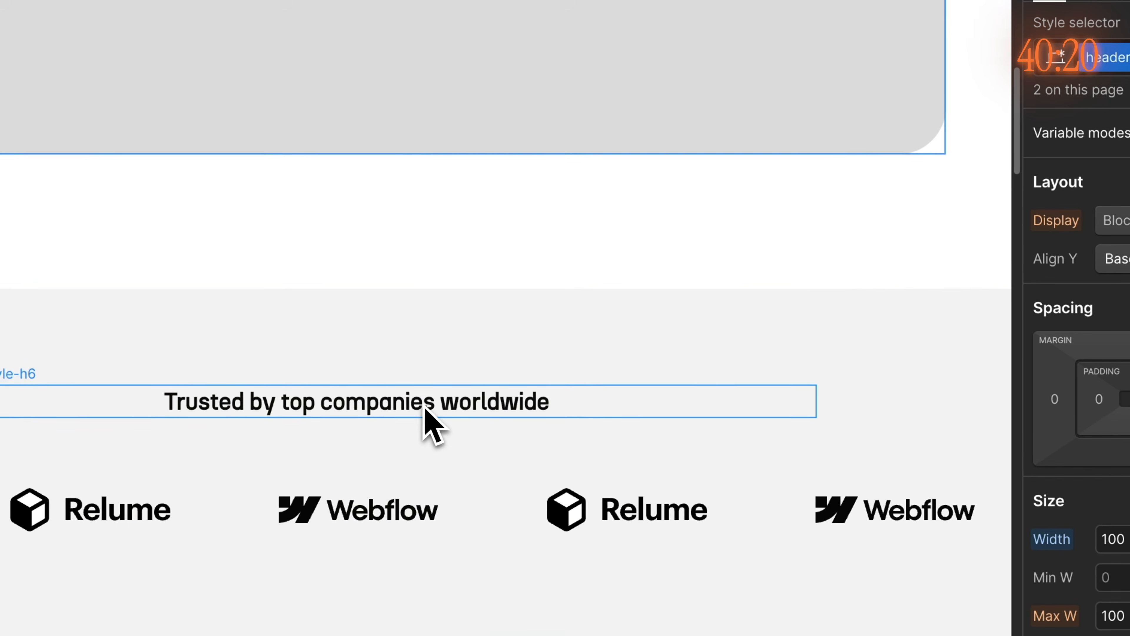
pyautogui.click(424, 407)
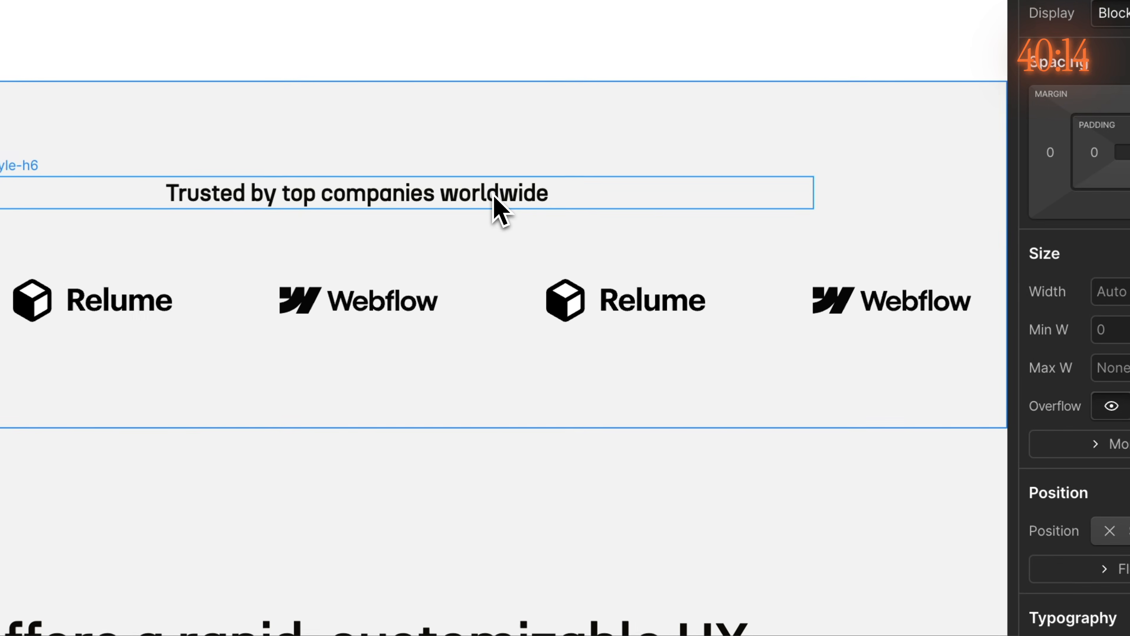
pyautogui.doubleClick(571, 327)
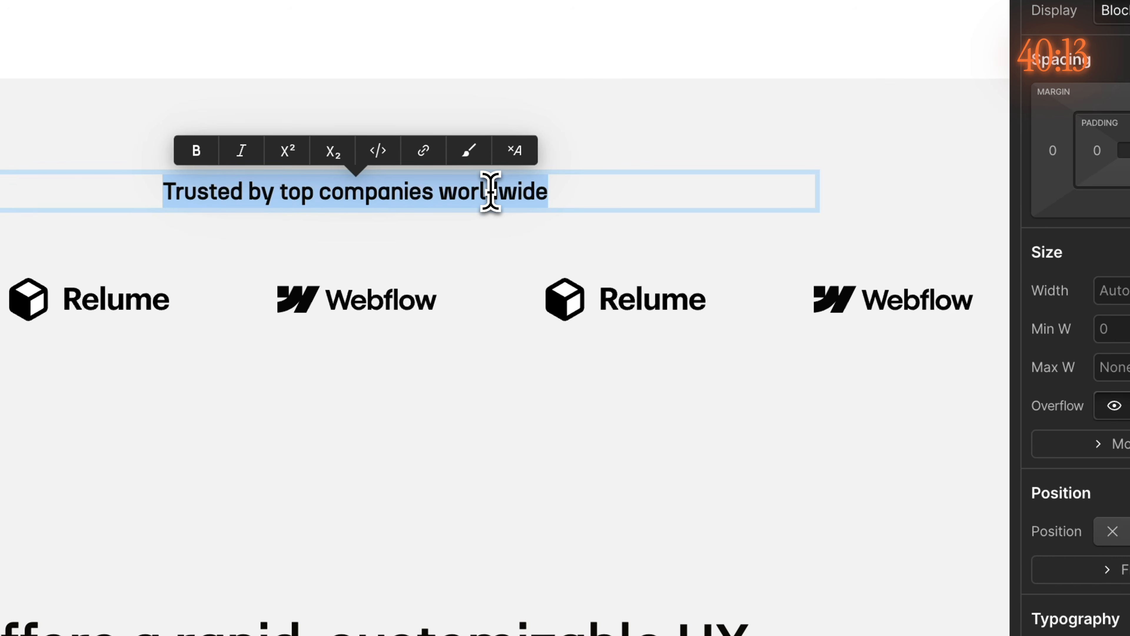
pyautogui.write('Trusted by ')
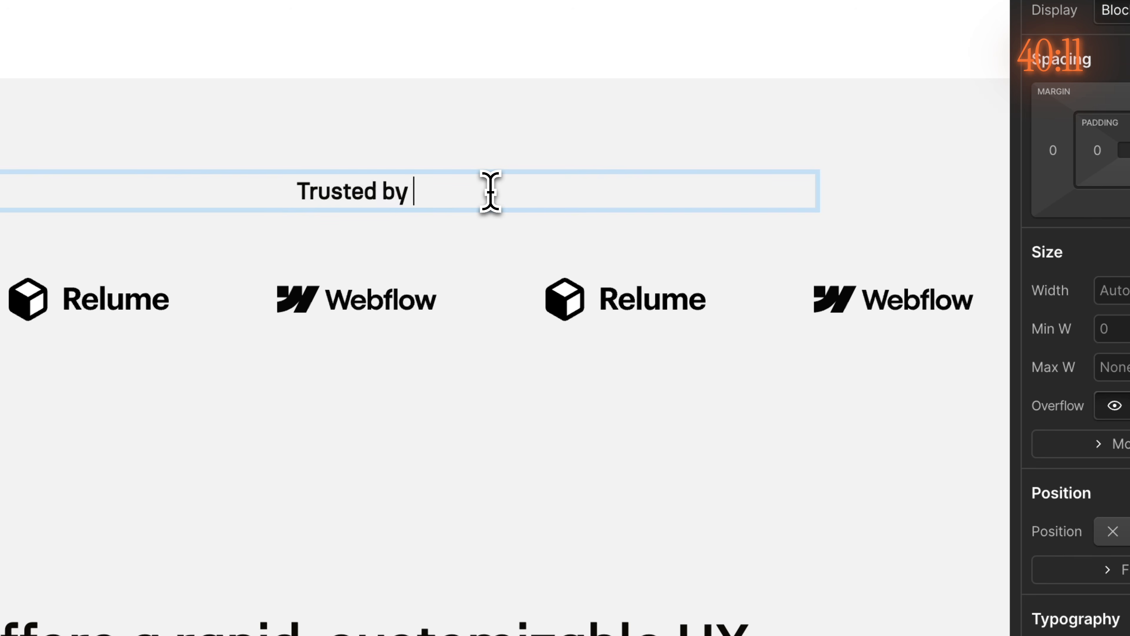
pyautogui.write('Forwa')
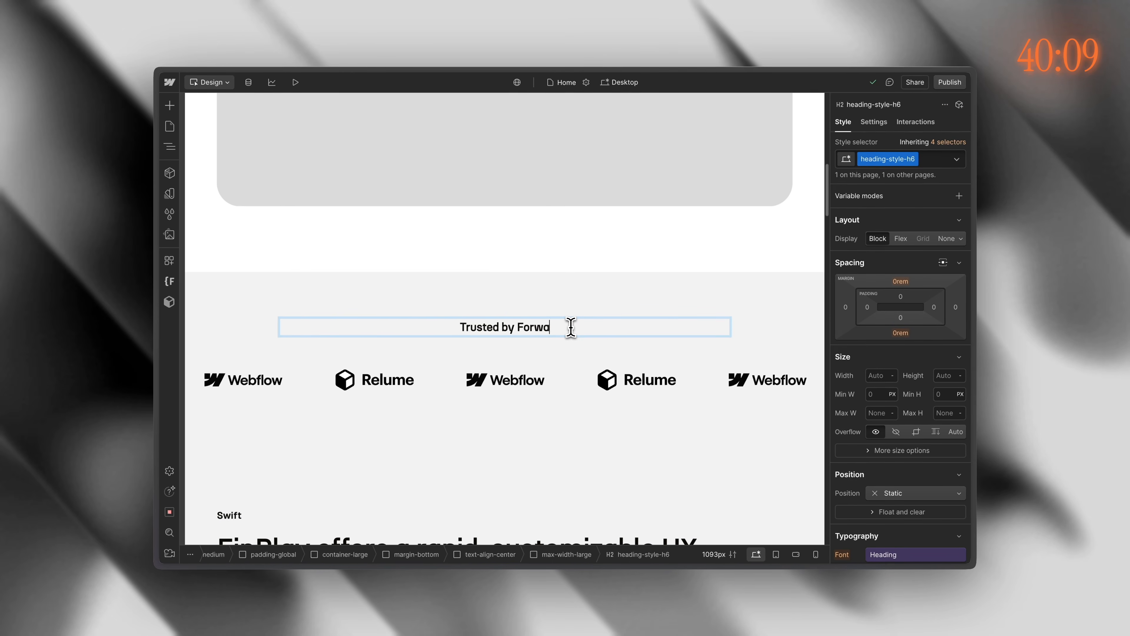
pyautogui.write('rd thinking brands')
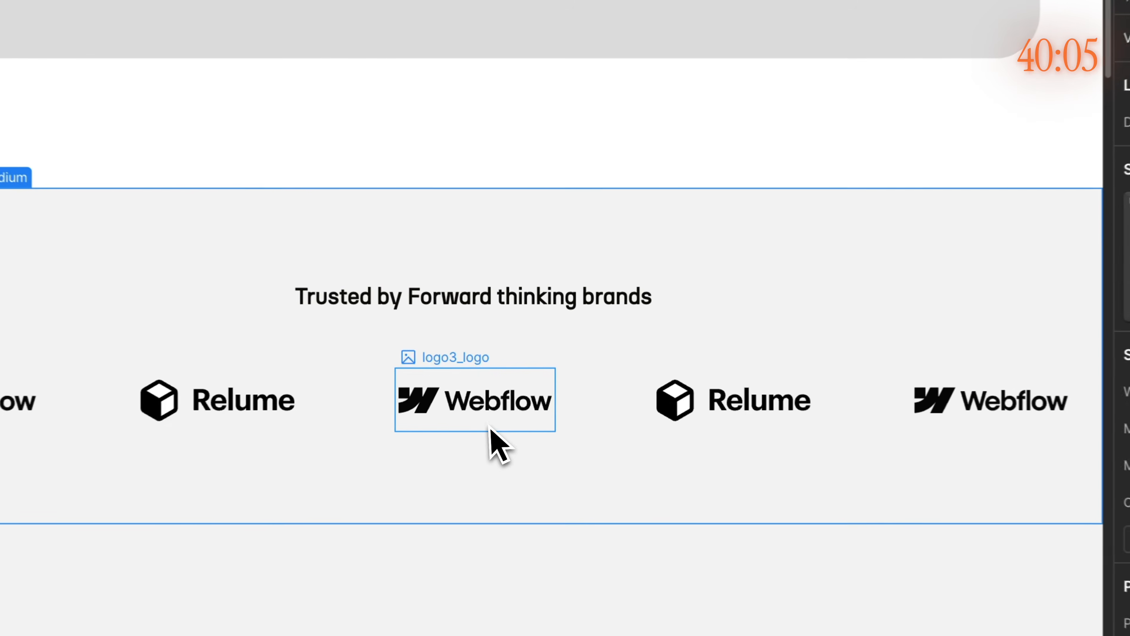
pyautogui.click(500, 382)
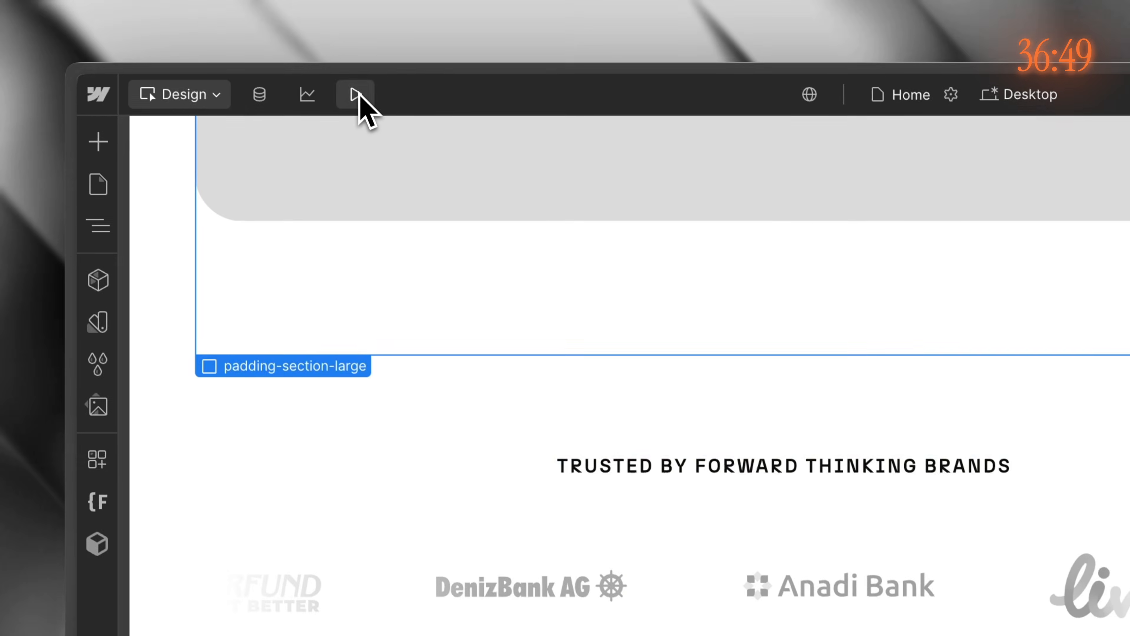
# Step: Preview the page and check the brand logo row and the section below it
pyautogui.click(337, 48)
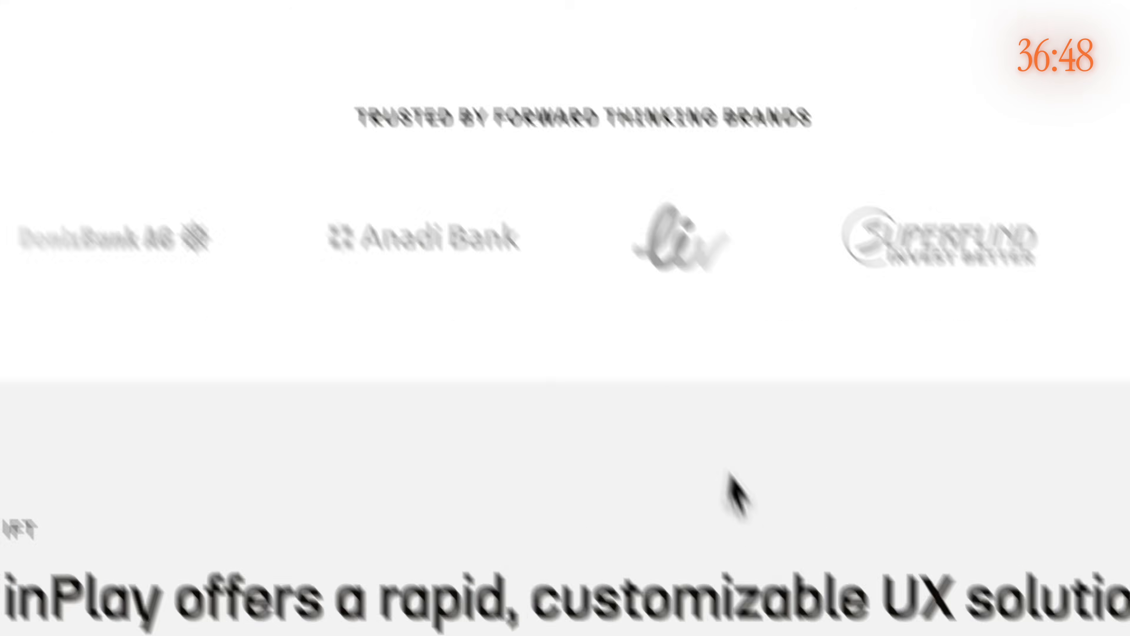
pyautogui.scroll(3, 623, 208)
pyautogui.scroll(-5, 647, 247)
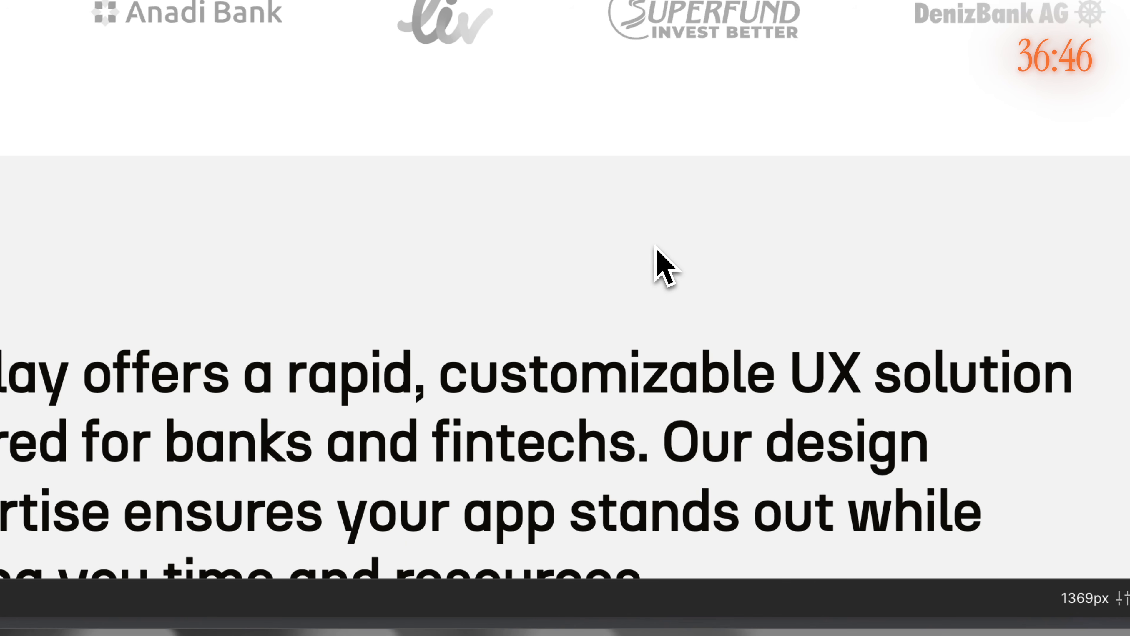
# Step: Look through the previewed intro statement and the placeholder card section below it, and return to the design view
pyautogui.scroll(-4, 714, 256)
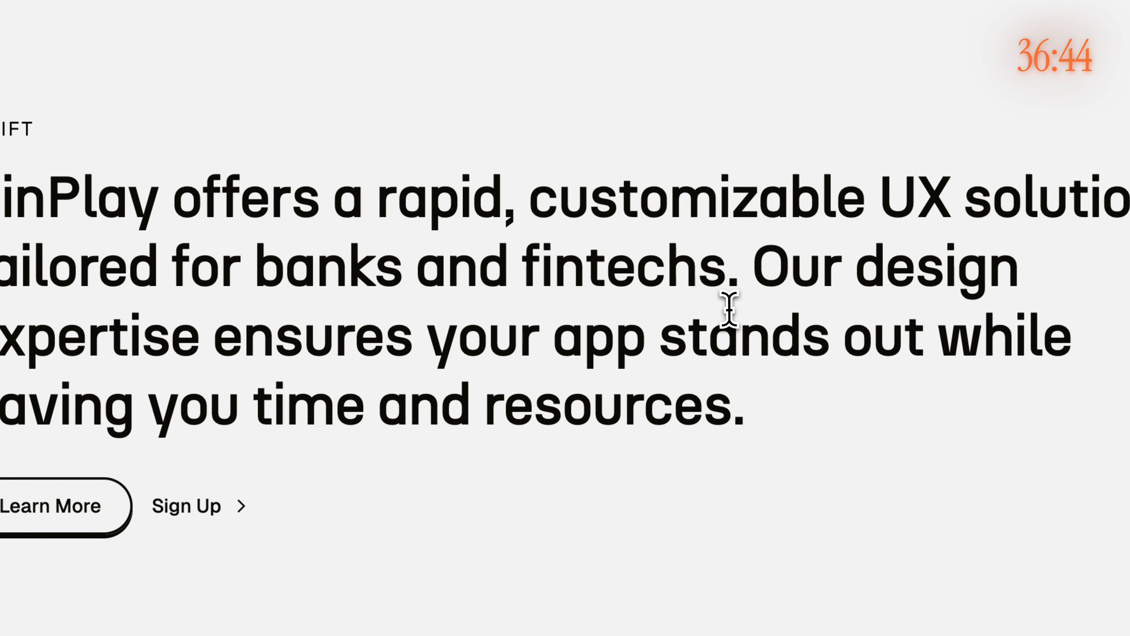
pyautogui.moveTo(751, 398); pyautogui.dragTo(80, 210)
pyautogui.click(145, 227)
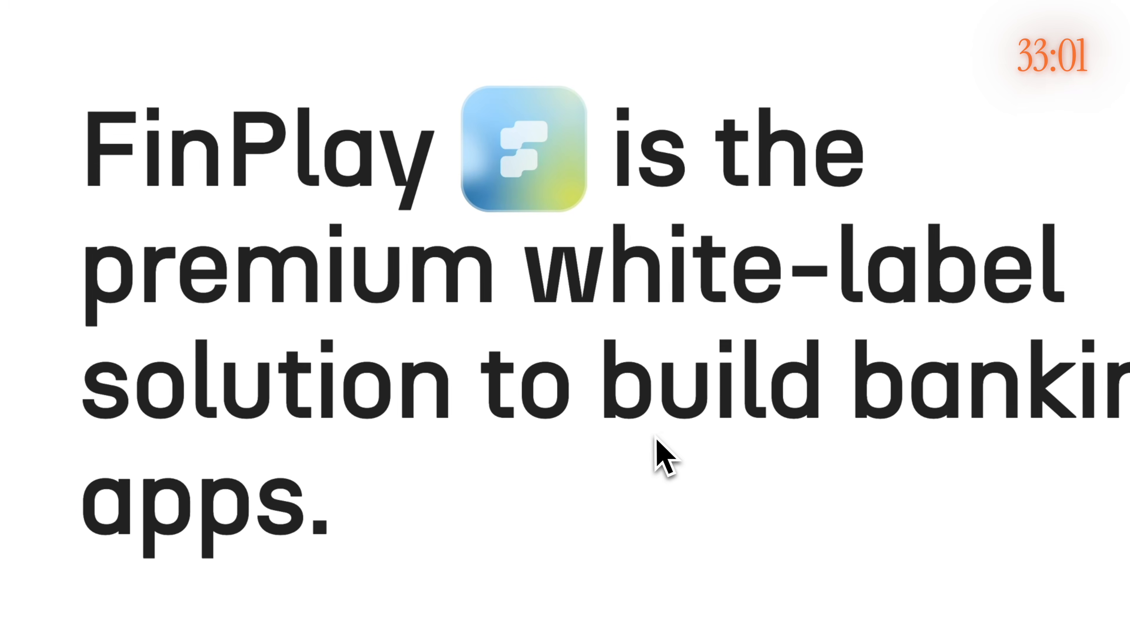
pyautogui.scroll(-10, 718, 331)
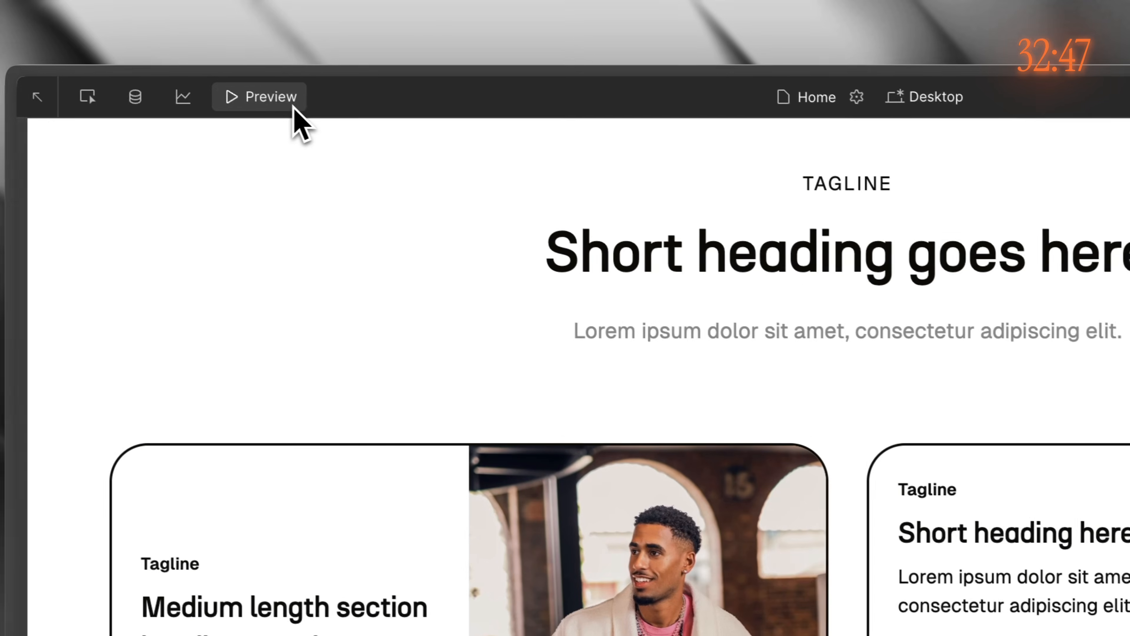
pyautogui.click(206, 74)
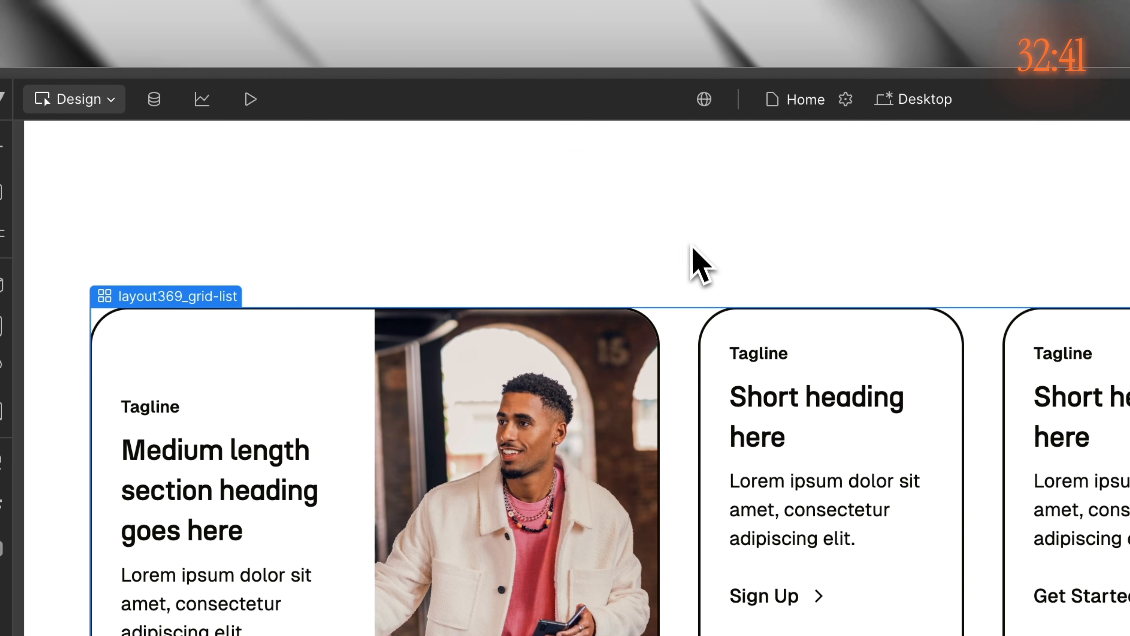
# Step: Stretch the large card in the placeholder card grid across four columns
pyautogui.scroll(1, 701, 267)
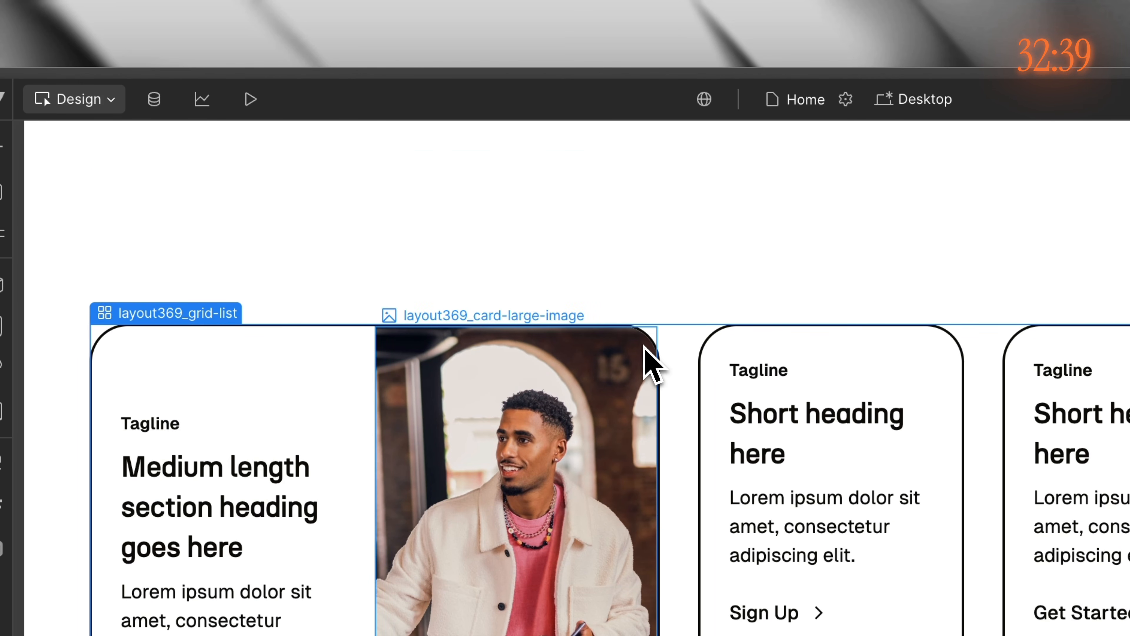
pyautogui.click(334, 356)
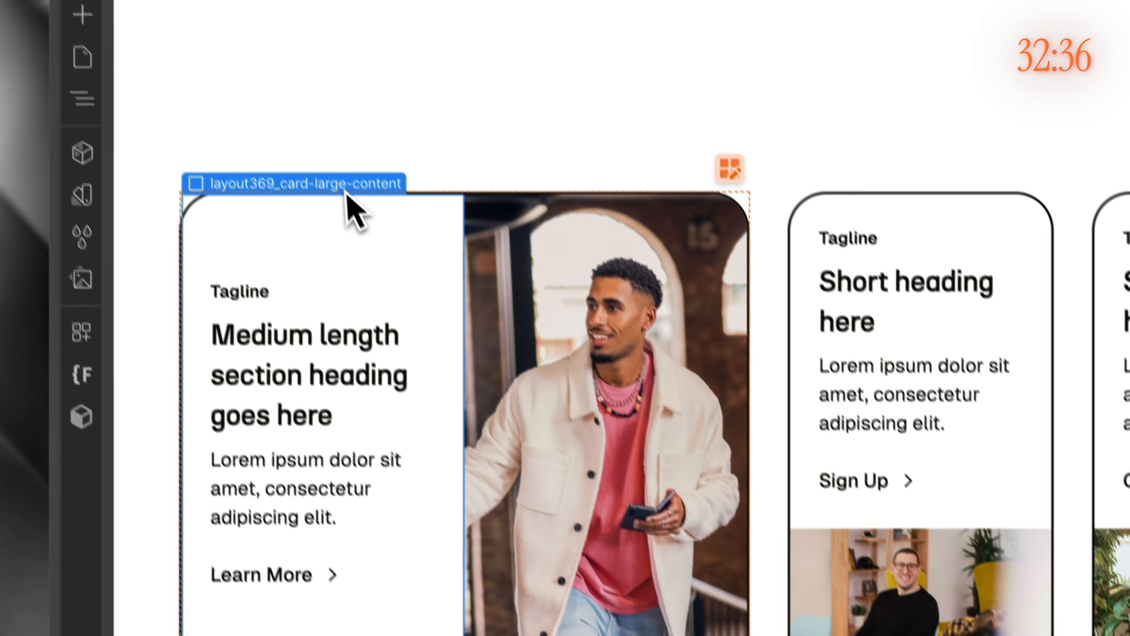
pyautogui.moveTo(330, 180)
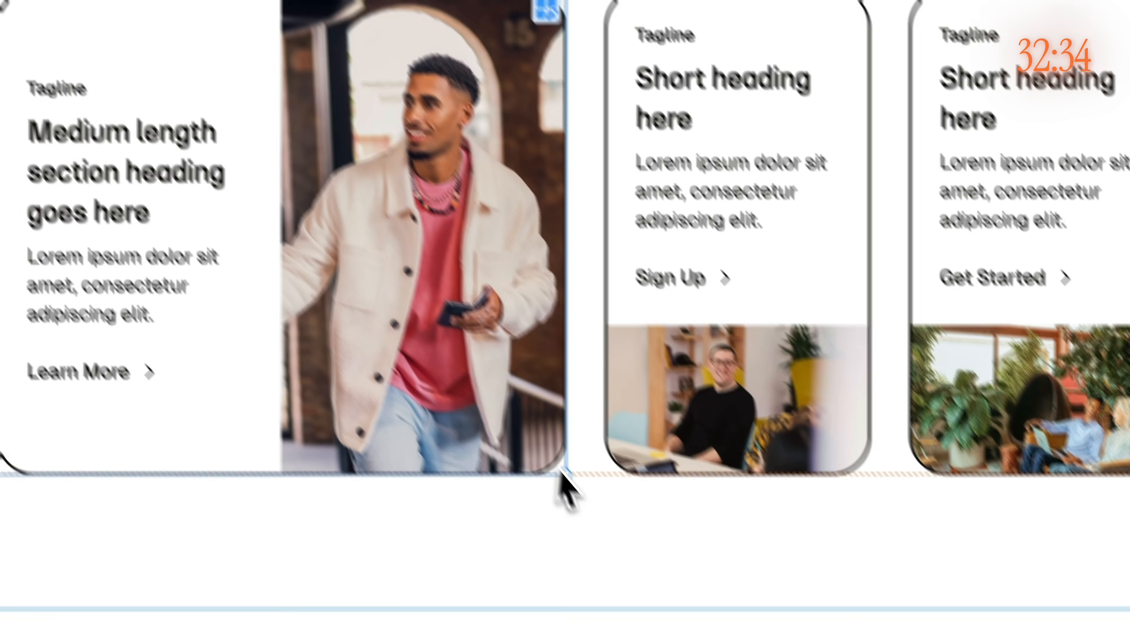
pyautogui.moveTo(563, 473); pyautogui.dragTo(802, 360)
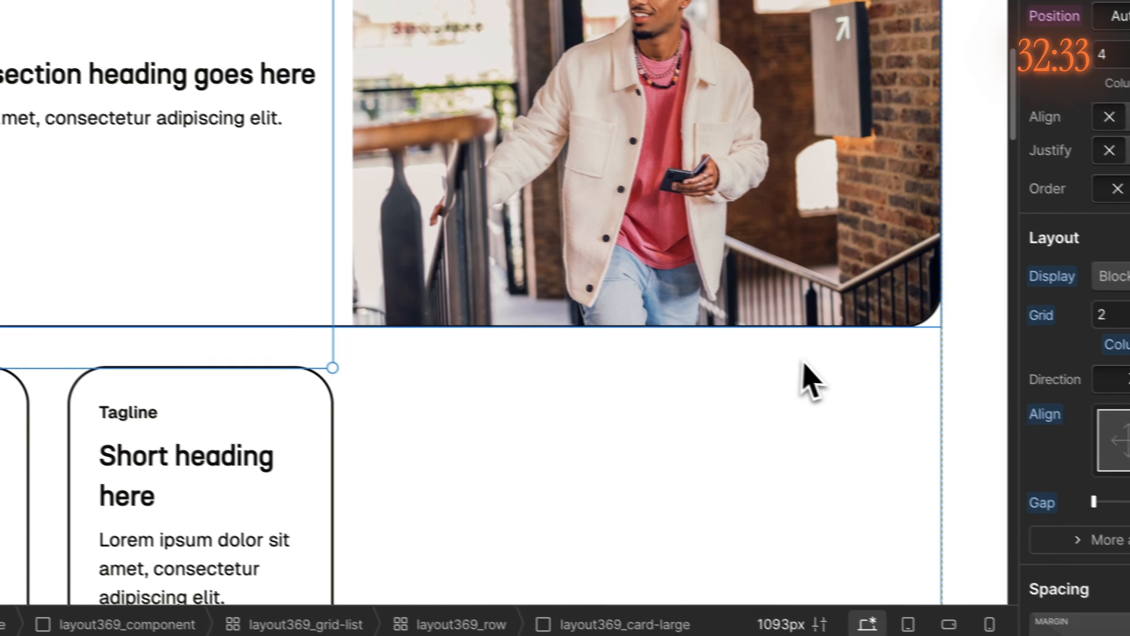
# Step: Widen the first small card, with the Sign Up link, across two columns of the grid
pyautogui.scroll(-5, 774, 352)
pyautogui.scroll(1, 249, 438)
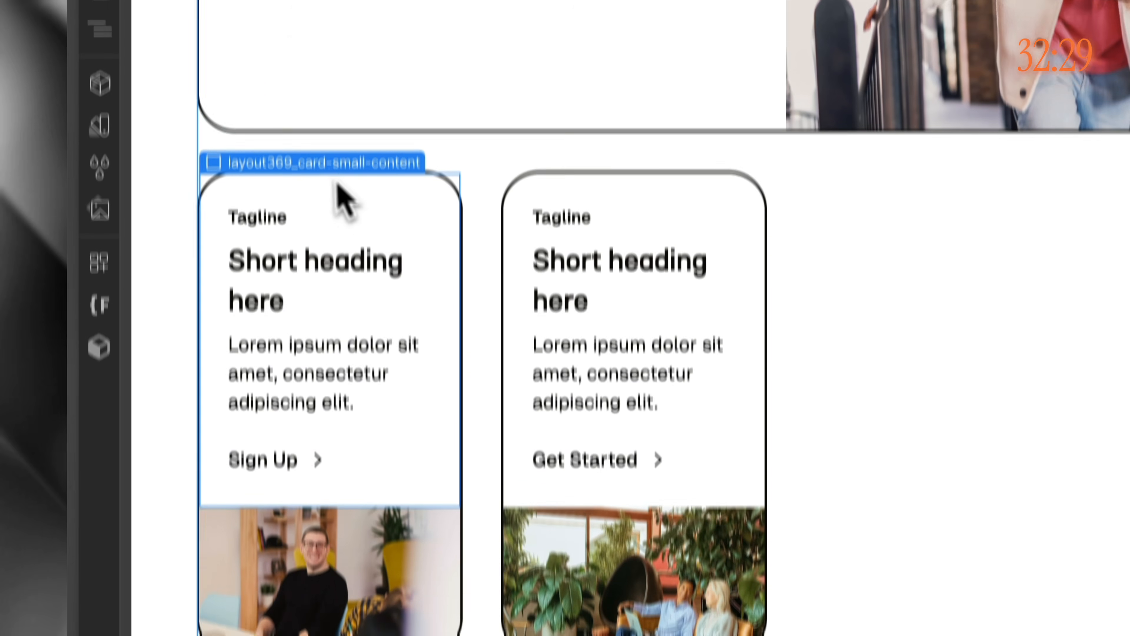
pyautogui.moveTo(319, 169)
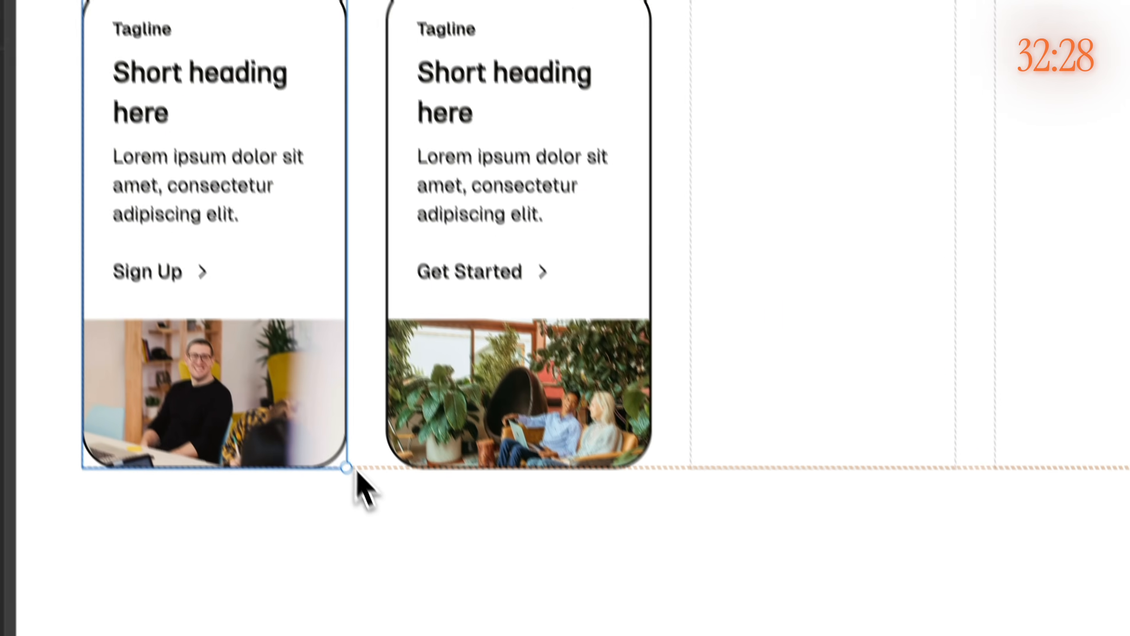
pyautogui.moveTo(348, 468); pyautogui.dragTo(541, 424)
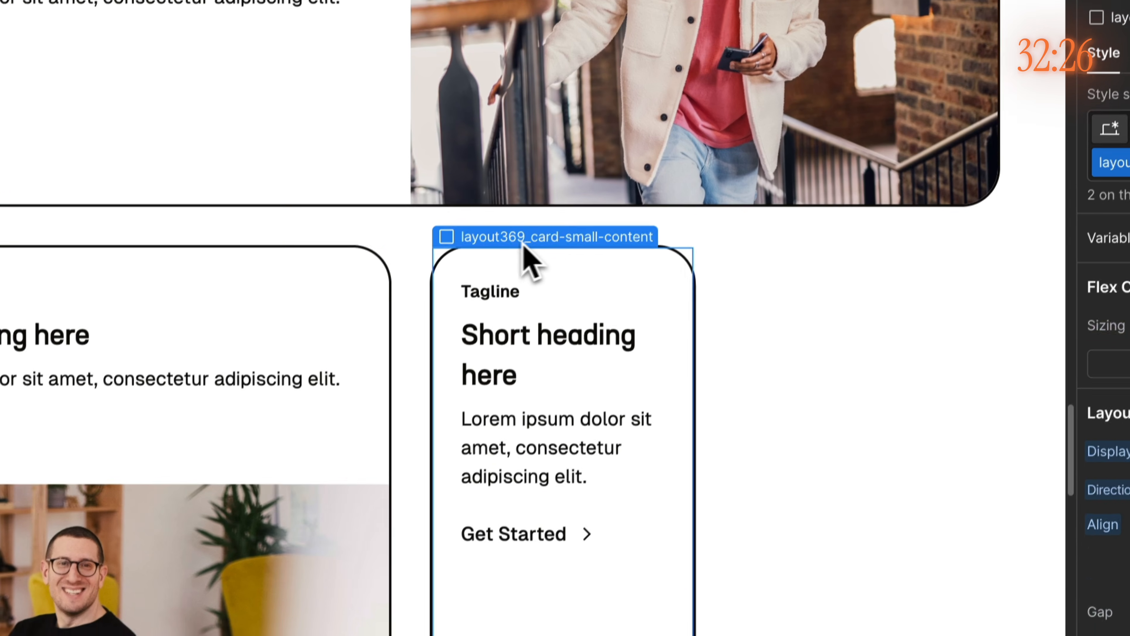
# Step: Widen the second small card, with the Get Started link, to a column span of 2
pyautogui.moveTo(509, 237)
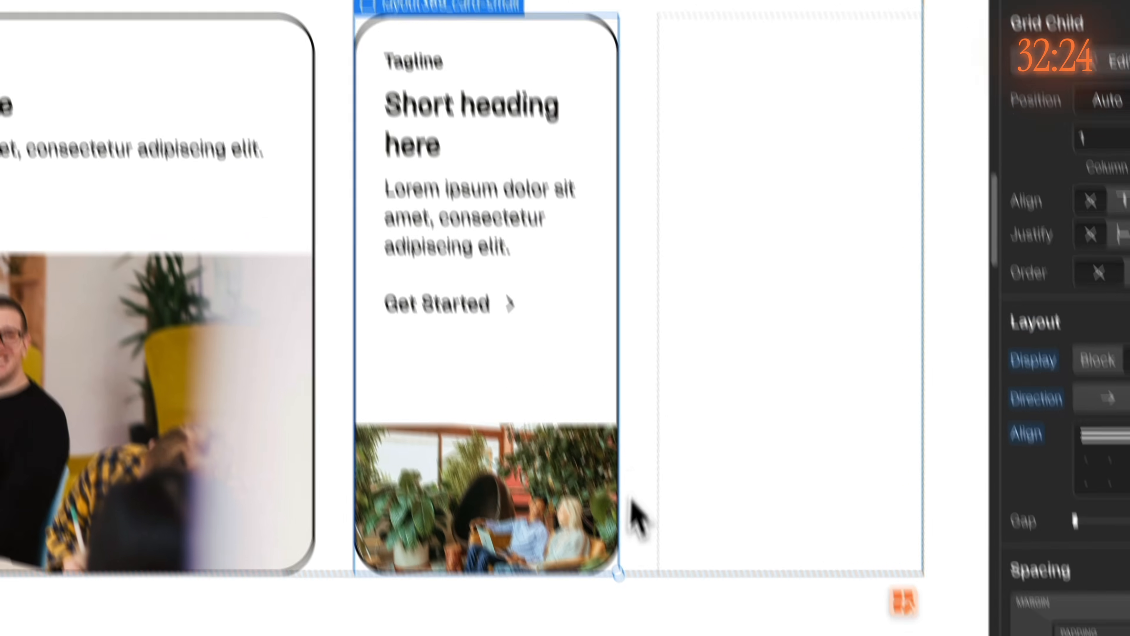
pyautogui.moveTo(618, 573); pyautogui.dragTo(712, 454)
pyautogui.scroll(3, 614, 374)
pyautogui.scroll(-1, 638, 285)
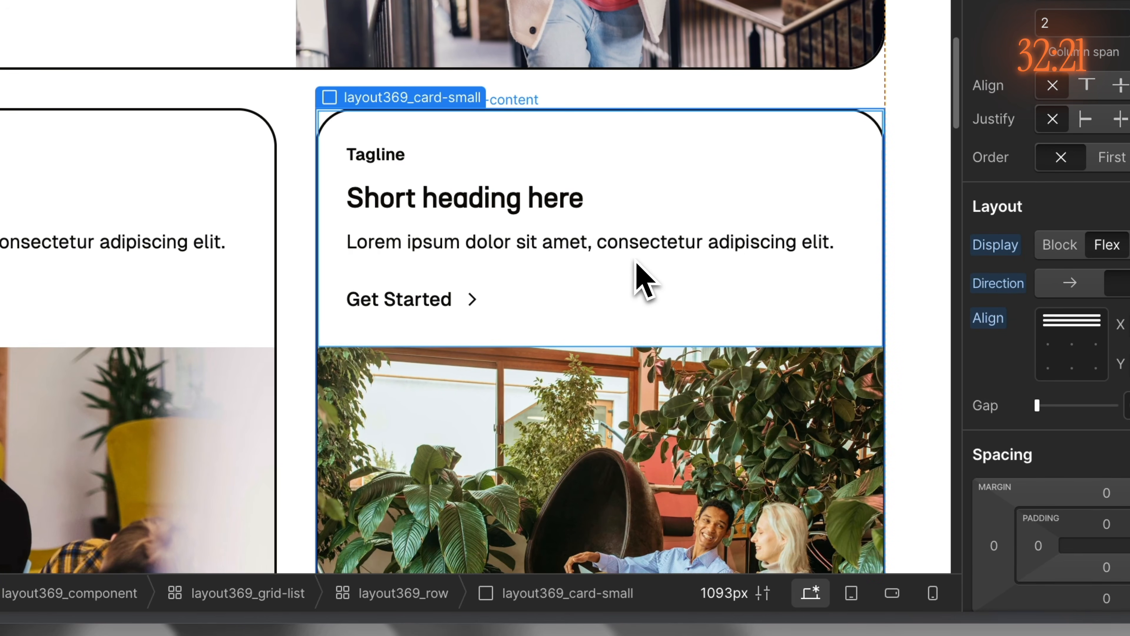
pyautogui.scroll(4, 643, 274)
pyautogui.scroll(-4, 633, 269)
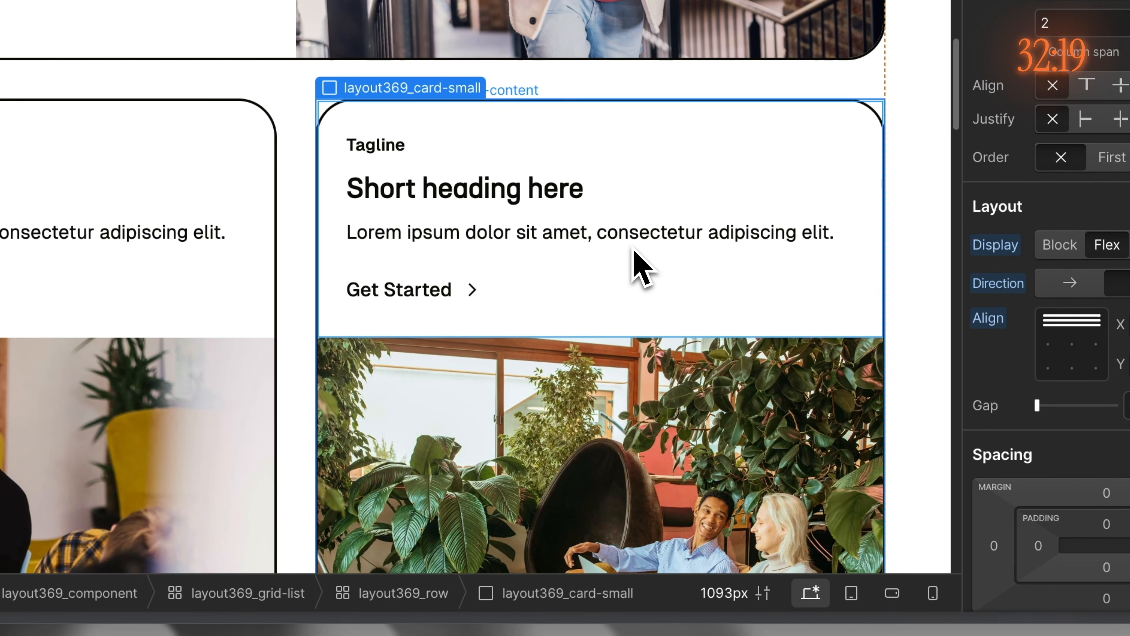
pyautogui.scroll(1, 634, 258)
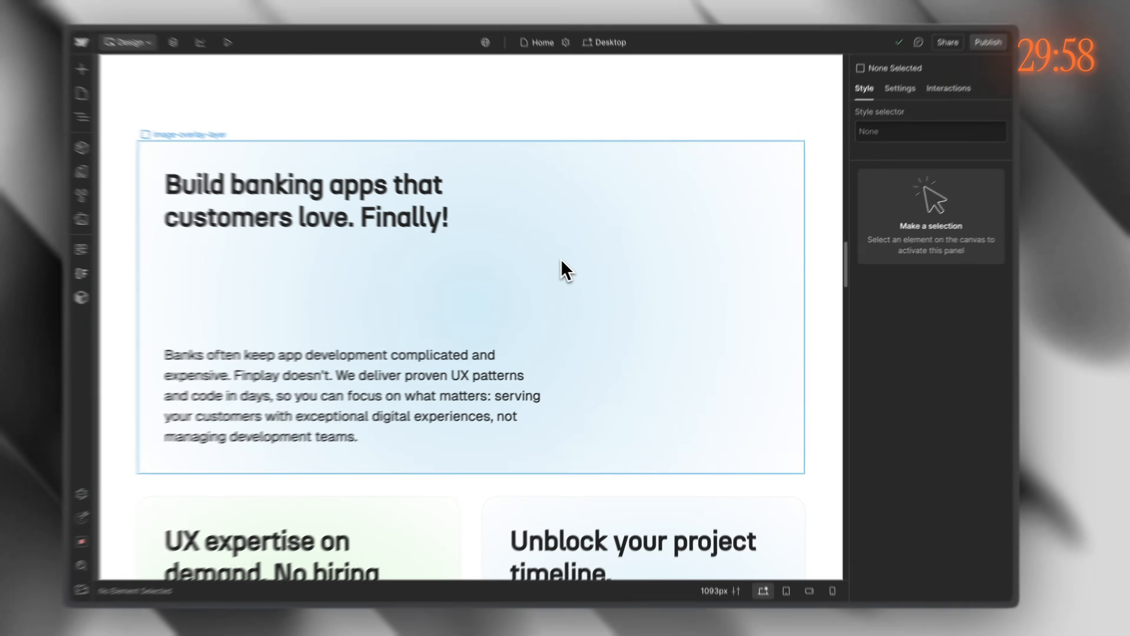
# Step: Review the tinted benefit cards, the large intro statement above them and the hero image placeholder
pyautogui.scroll(-8, 652, 308)
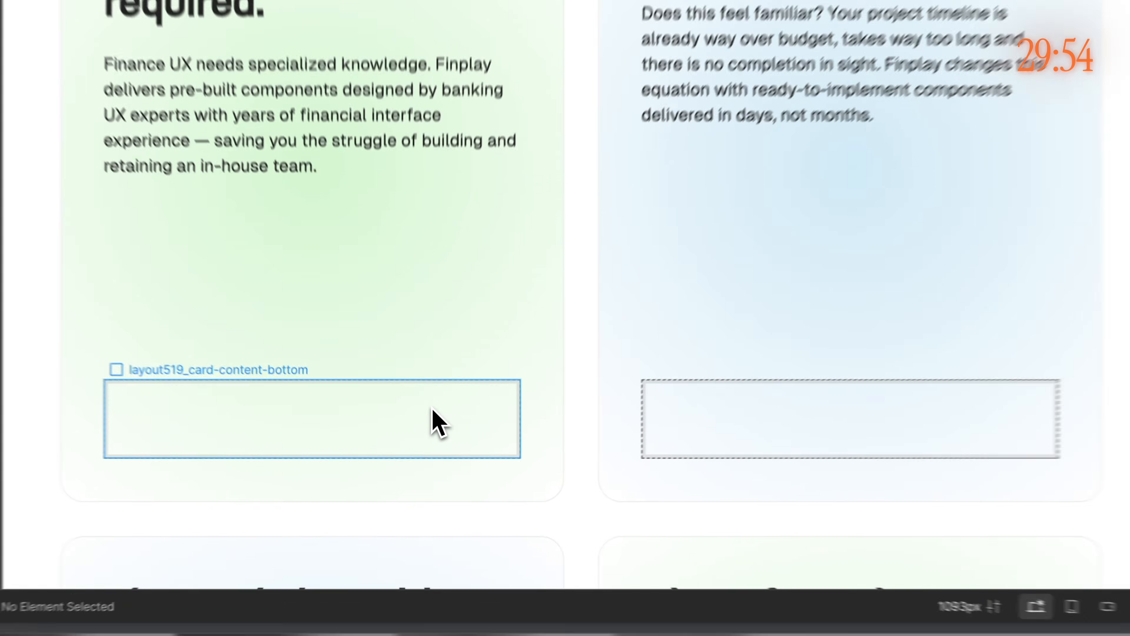
pyautogui.click(422, 441)
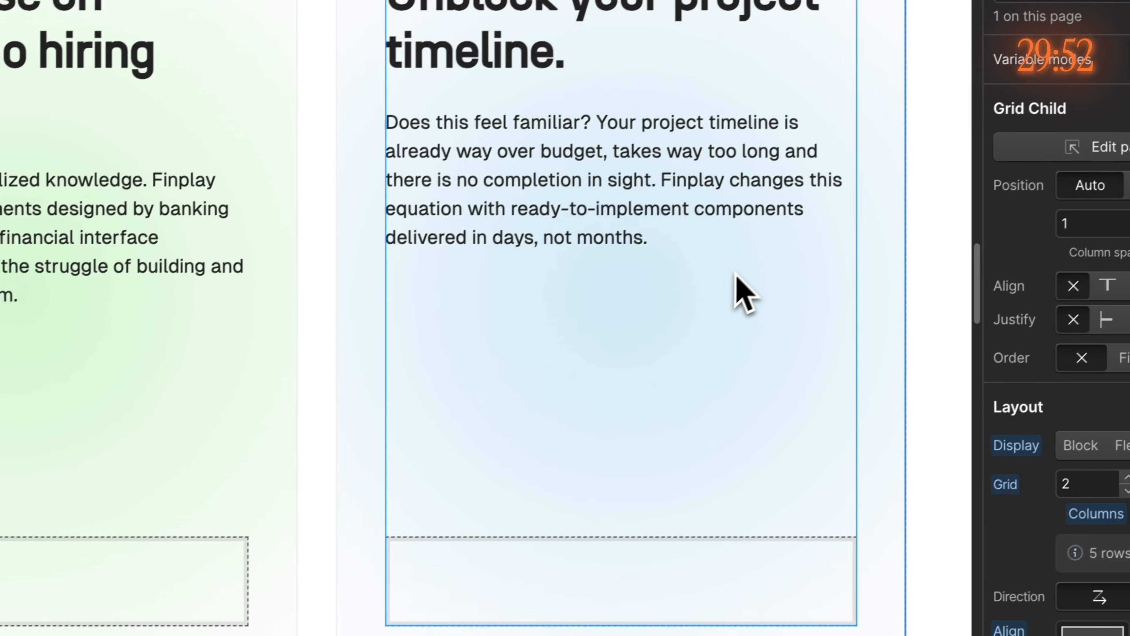
pyautogui.scroll(-10, 786, 242)
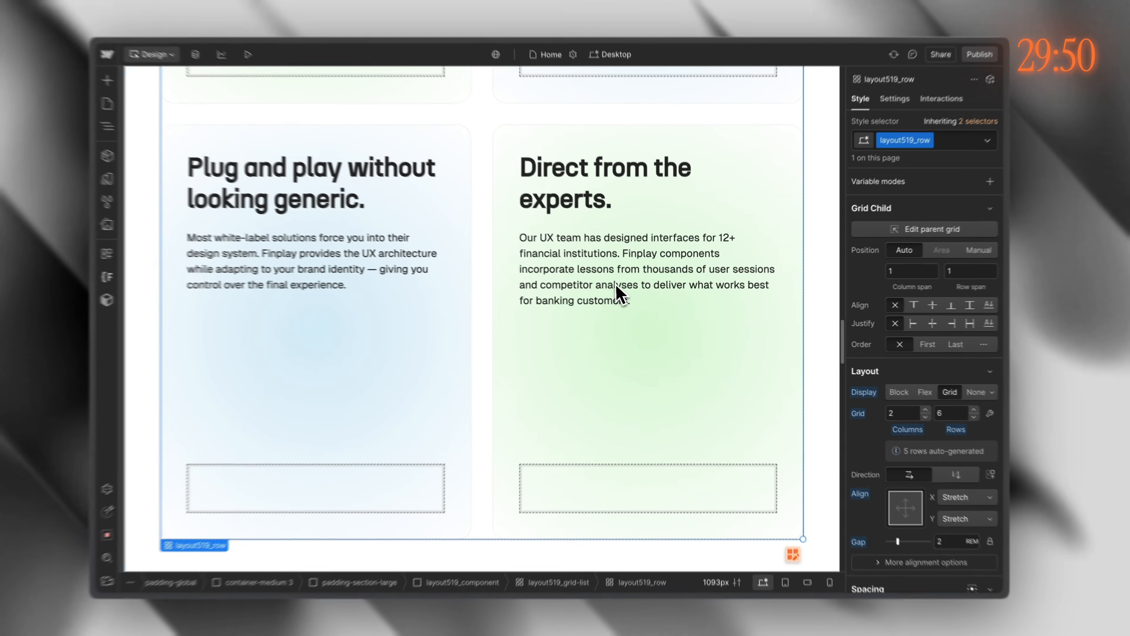
pyautogui.scroll(10, 605, 437)
pyautogui.scroll(10, 670, 399)
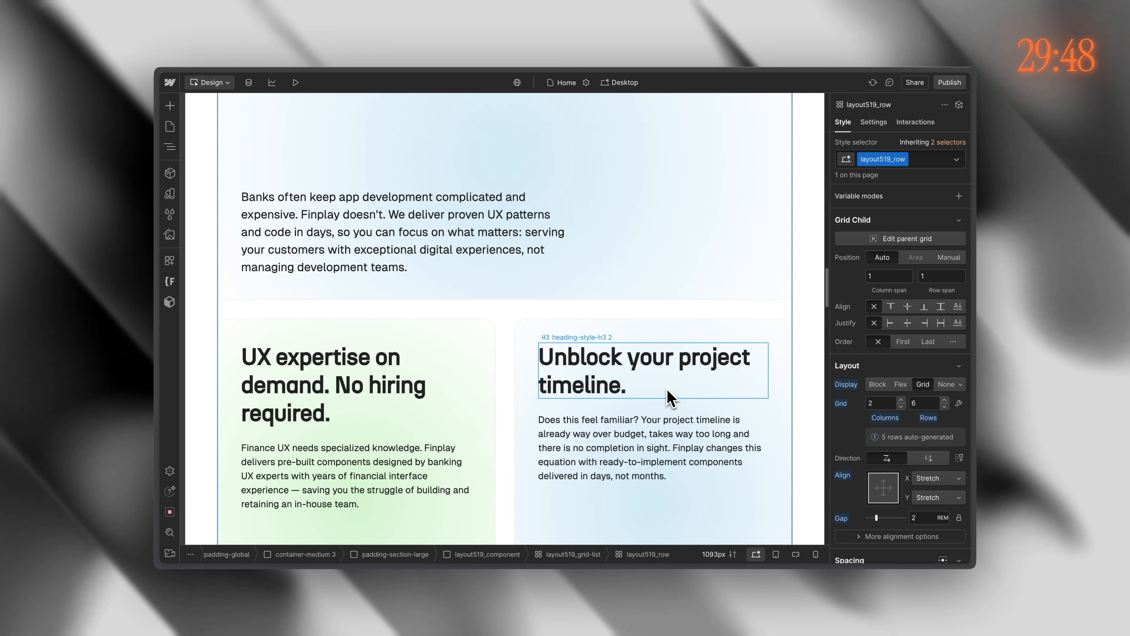
pyautogui.scroll(5, 672, 398)
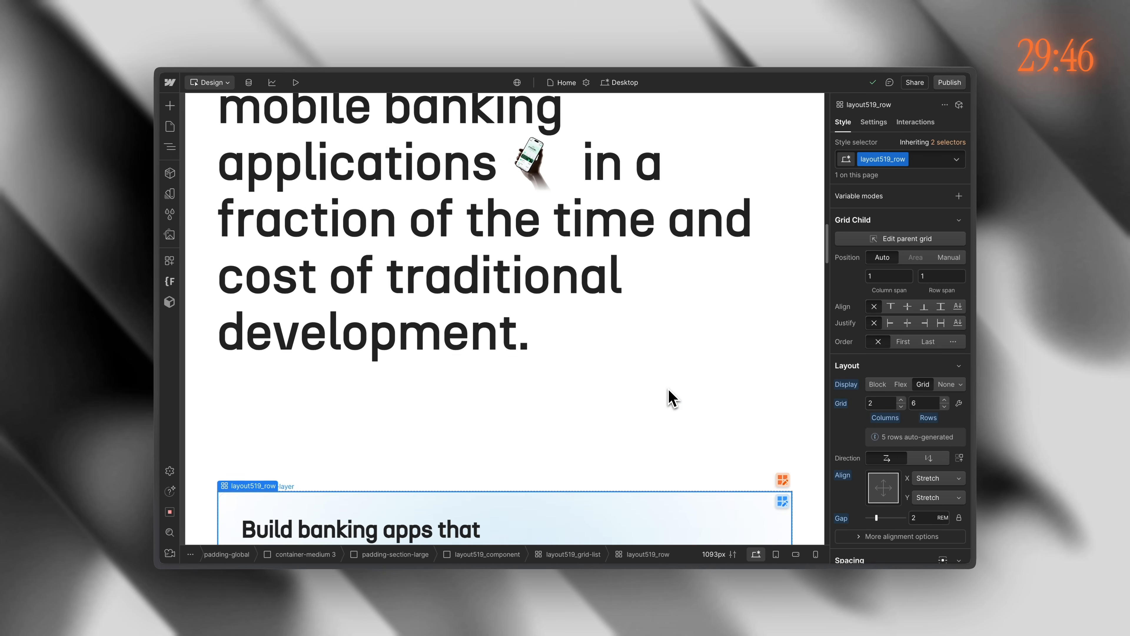
pyautogui.scroll(-4, 475, 477)
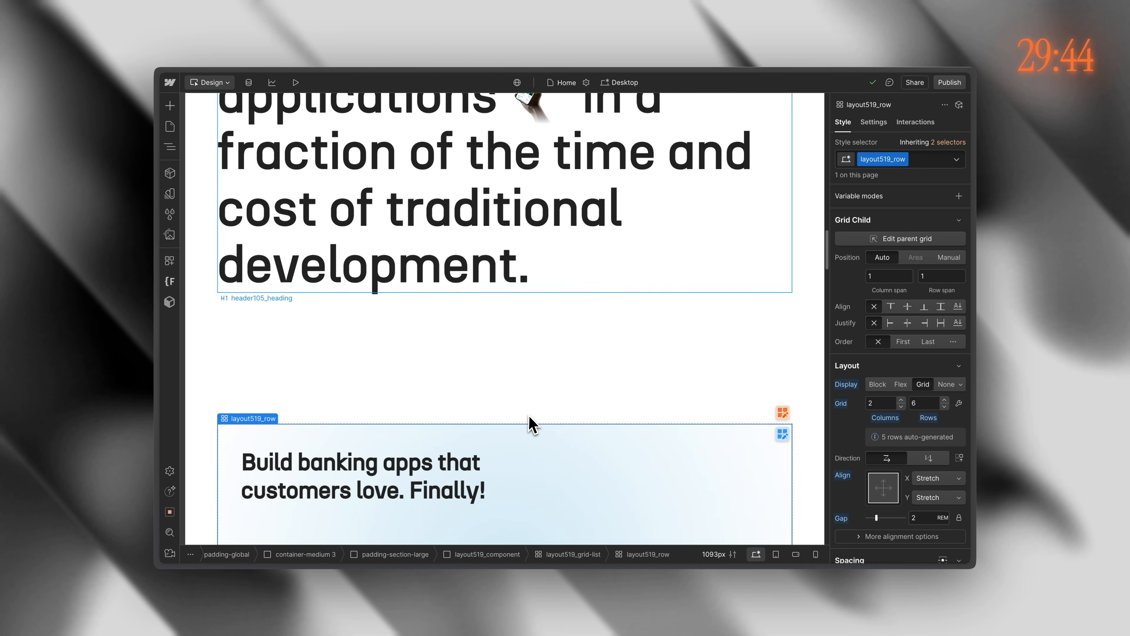
pyautogui.scroll(15, 593, 432)
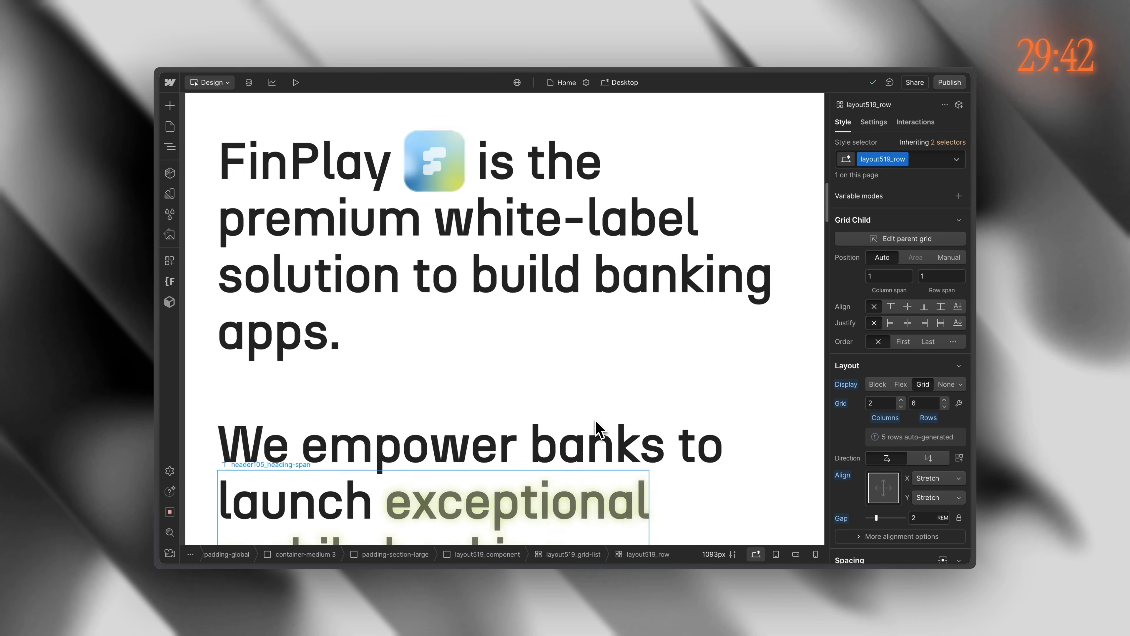
pyautogui.scroll(5, 593, 420)
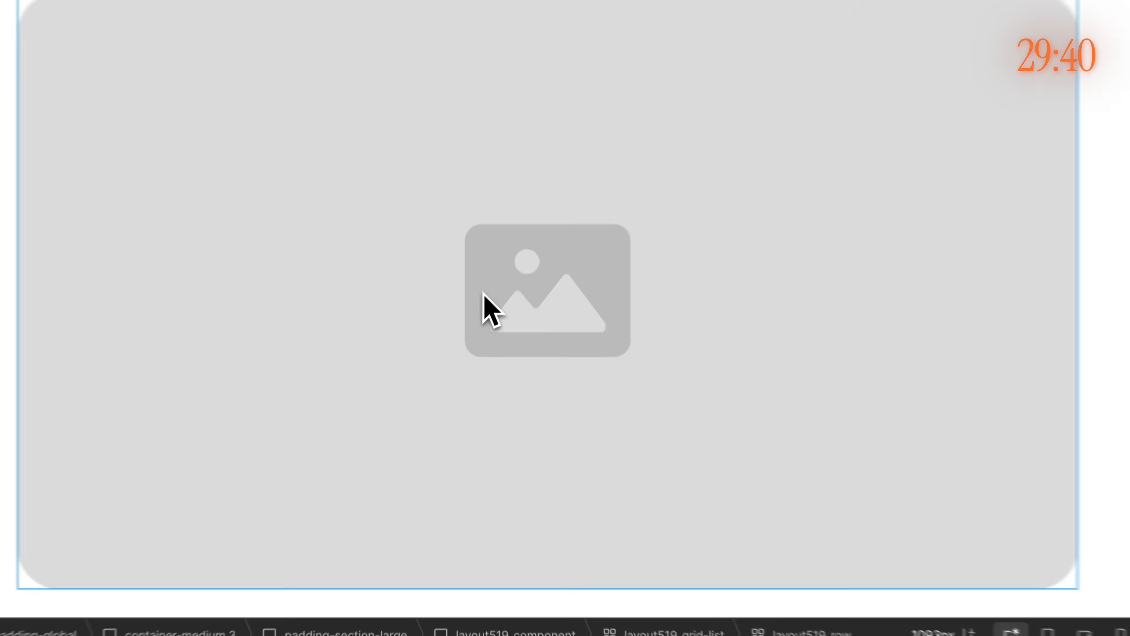
pyautogui.click(474, 363)
pyautogui.scroll(5, 533, 376)
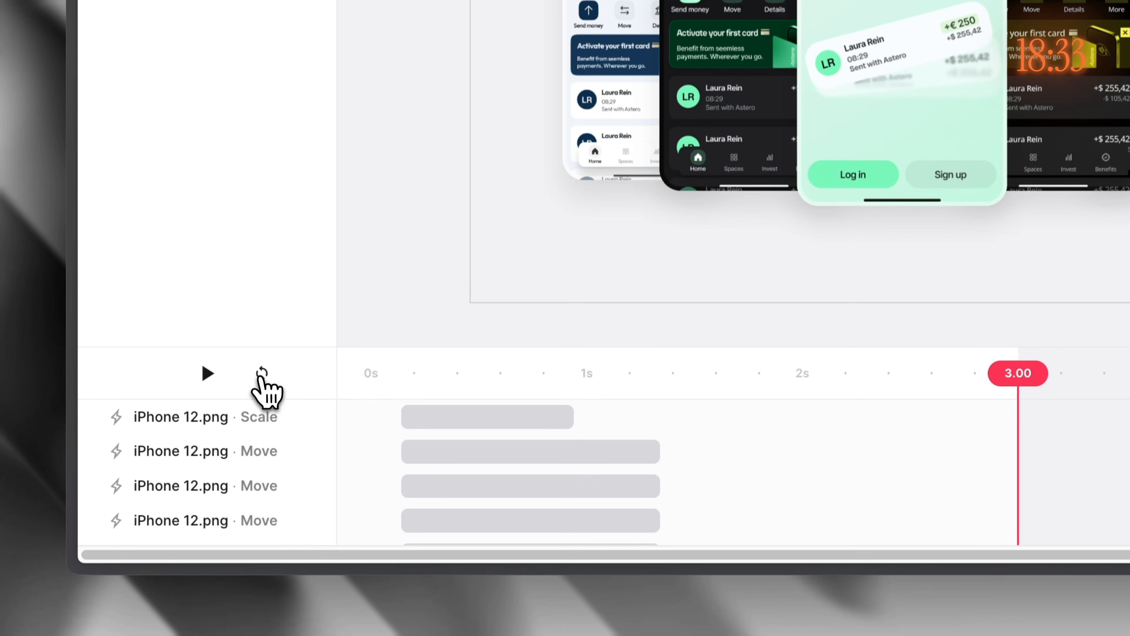
# Step: In the animation editor, toggle loop playback for the phone screens animation and for the Banking app [remix] file
pyautogui.click(253, 428)
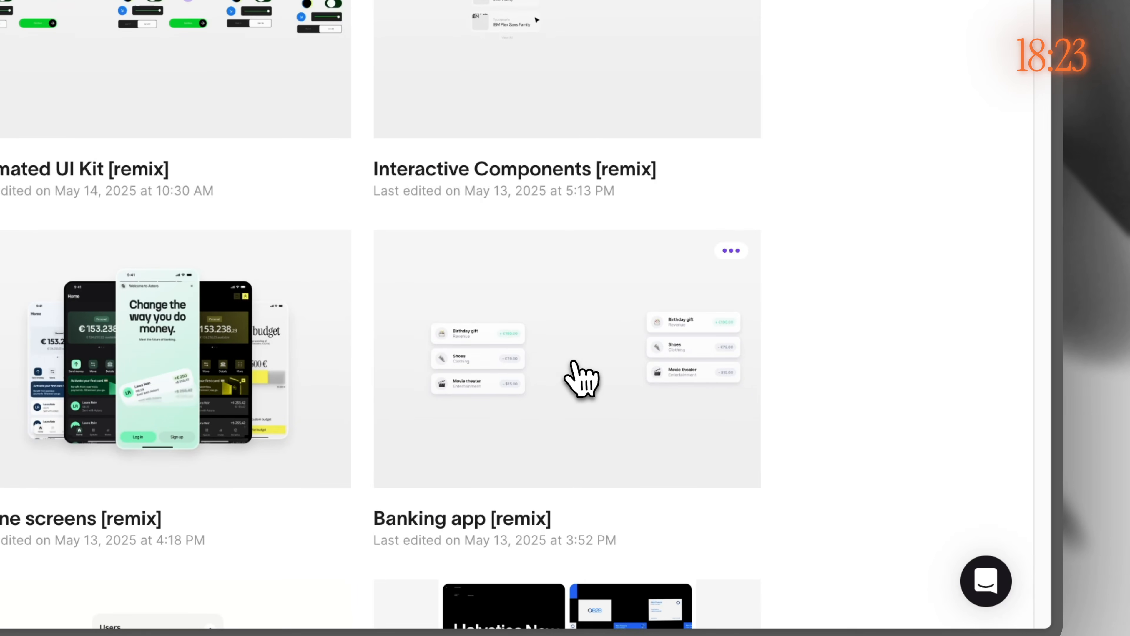
pyautogui.click(559, 391)
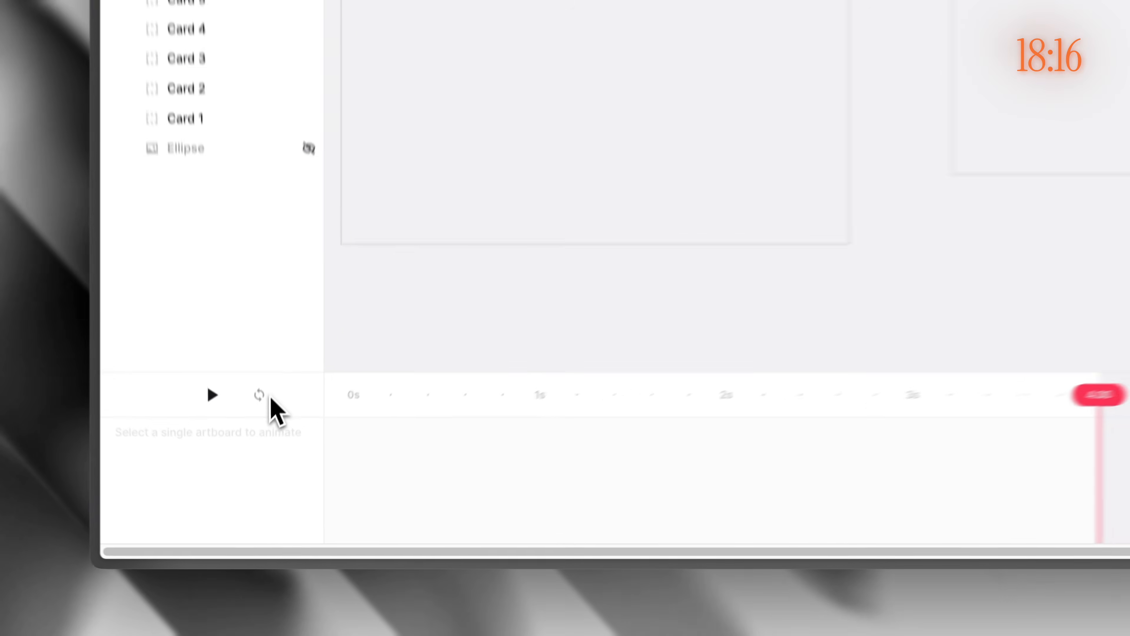
pyautogui.click(252, 472)
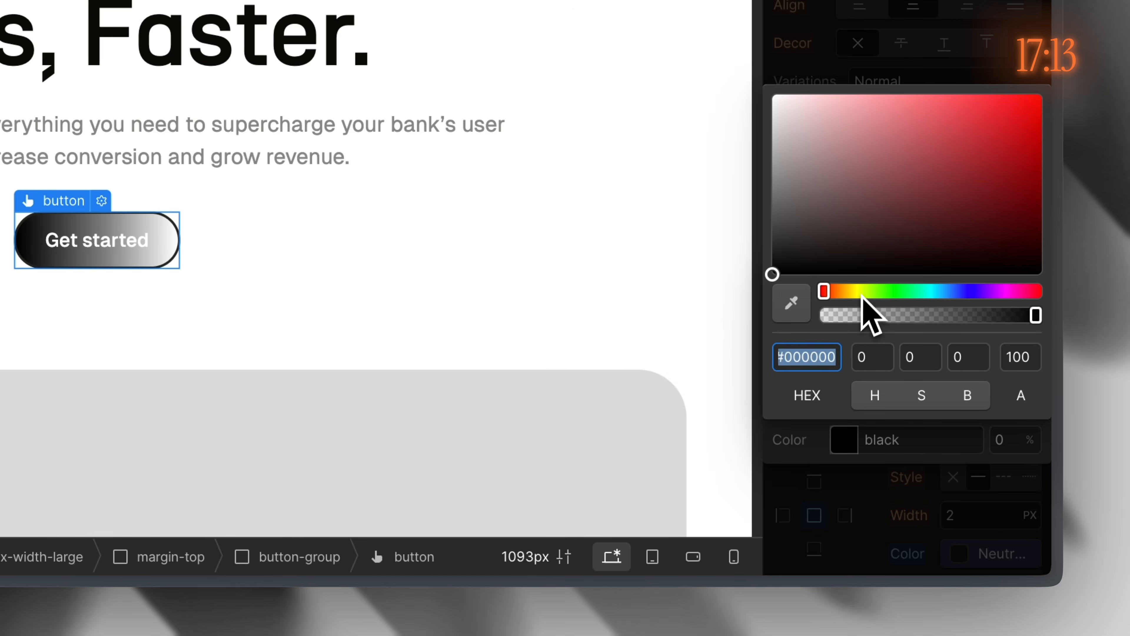
# Step: Colour the Get started button's linear gradient dark green and reuse the middle stop's colour for the white end stop
pyautogui.moveTo(863, 292); pyautogui.dragTo(905, 290)
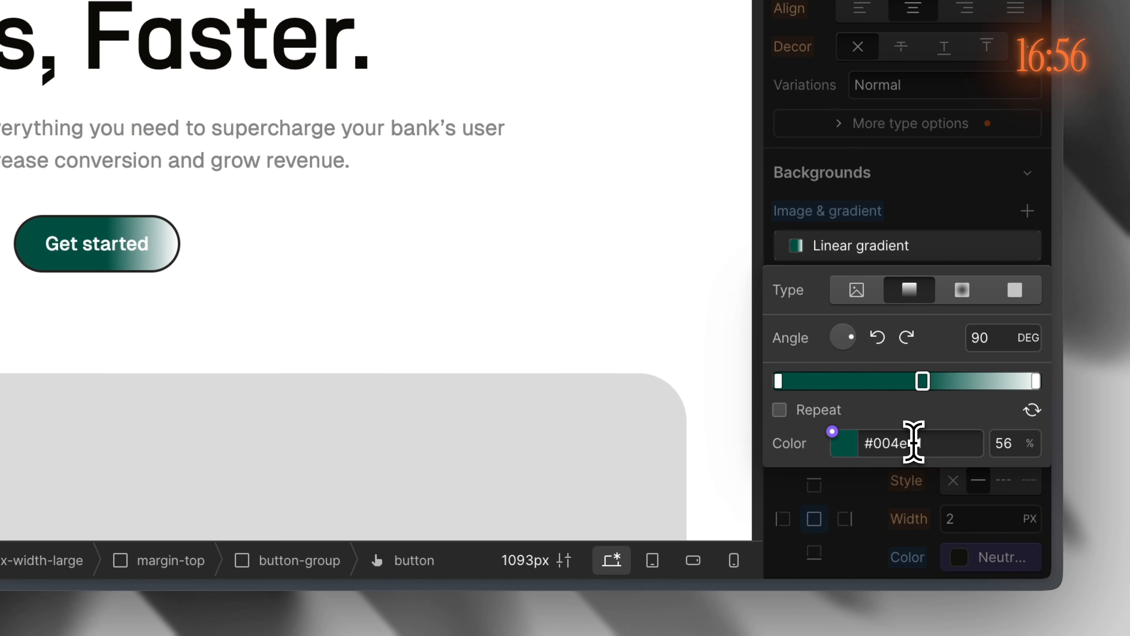
pyautogui.click(847, 454)
pyautogui.press('super+c')
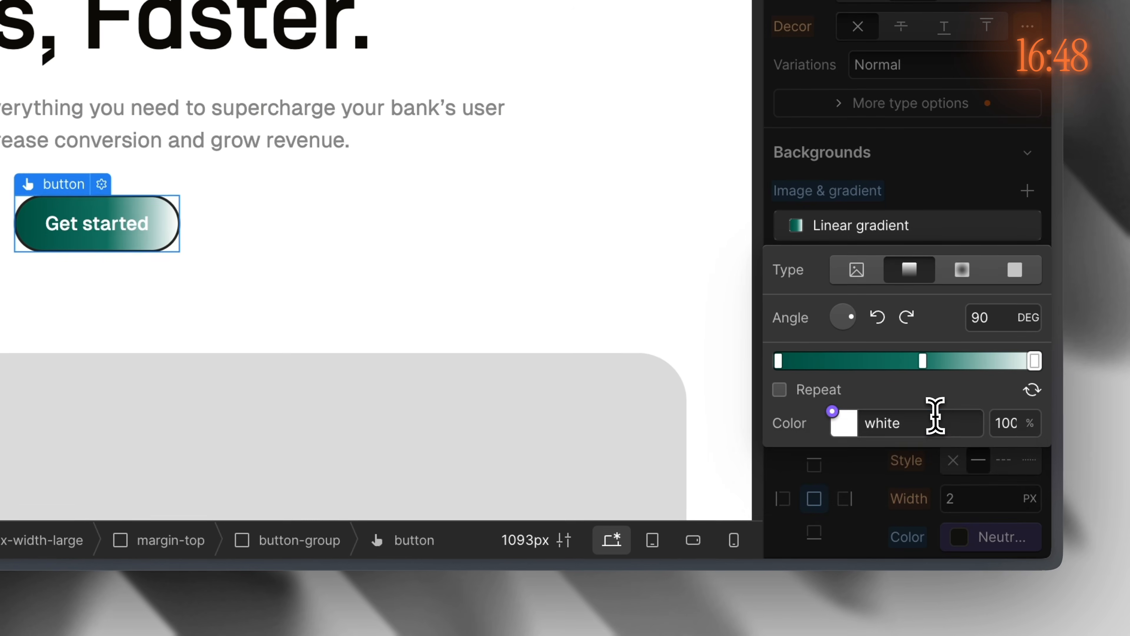
pyautogui.click(935, 415)
pyautogui.press('super+v')
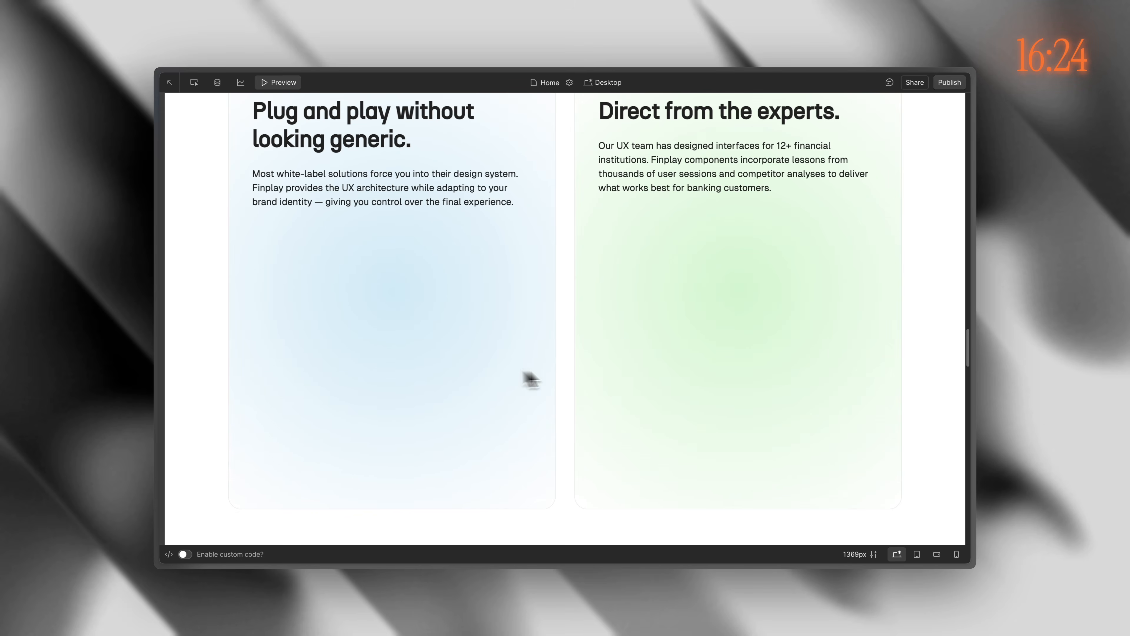
# Step: Review the previewed page down to the call-to-action section, and examine how the reference site's floating navigation pill behaves on scrolling
pyautogui.scroll(-10, 800, 380)
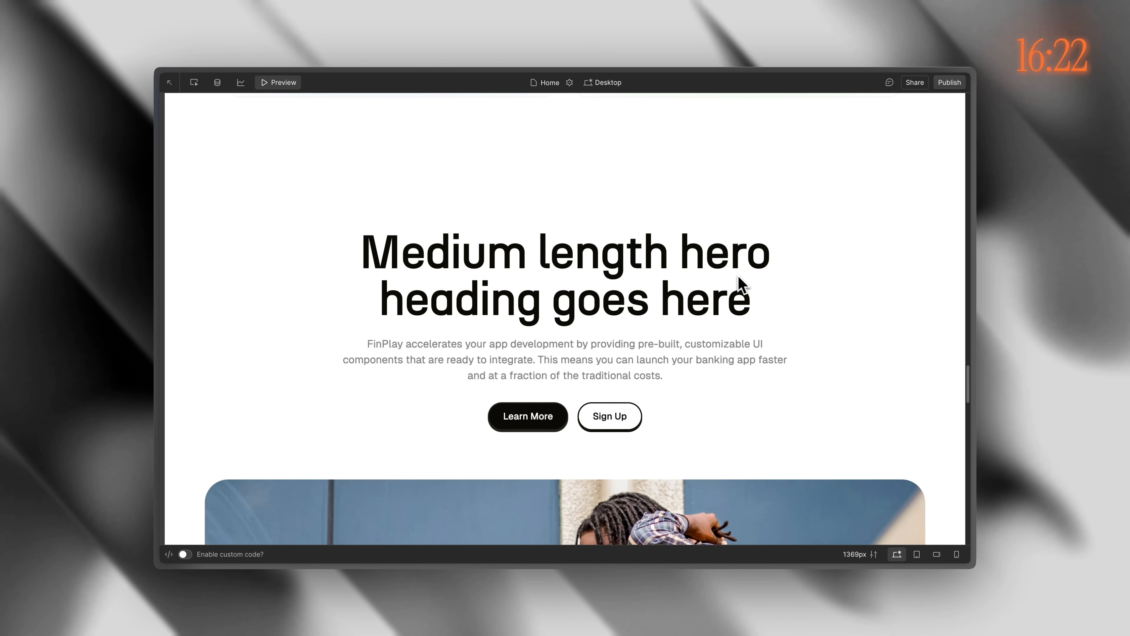
pyautogui.scroll(-10, 739, 280)
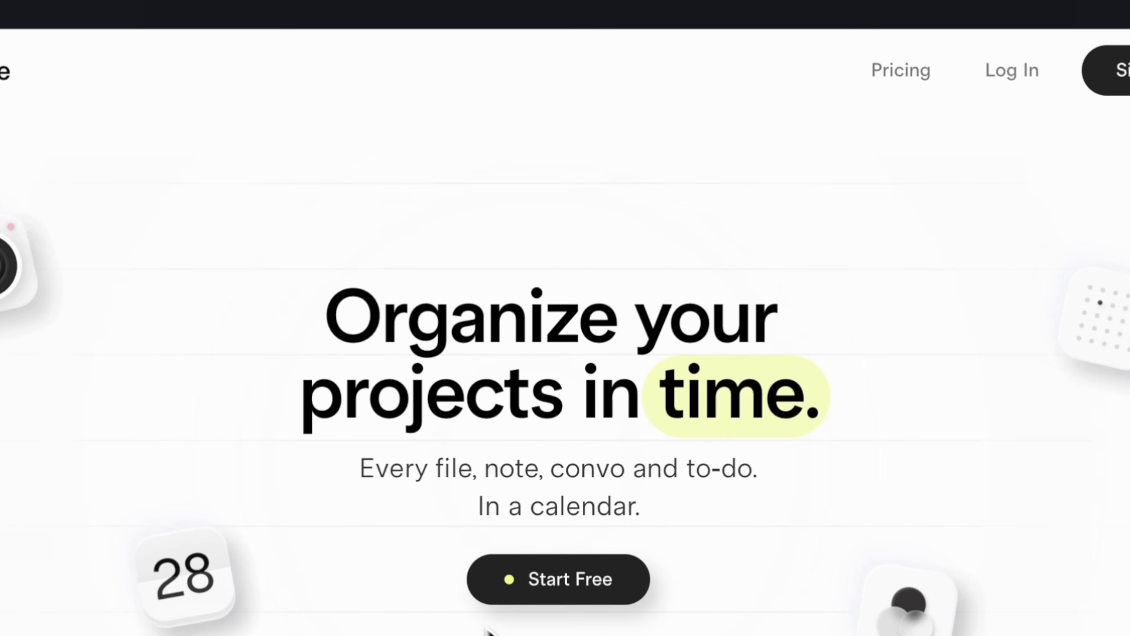
pyautogui.scroll(-10, 827, 518)
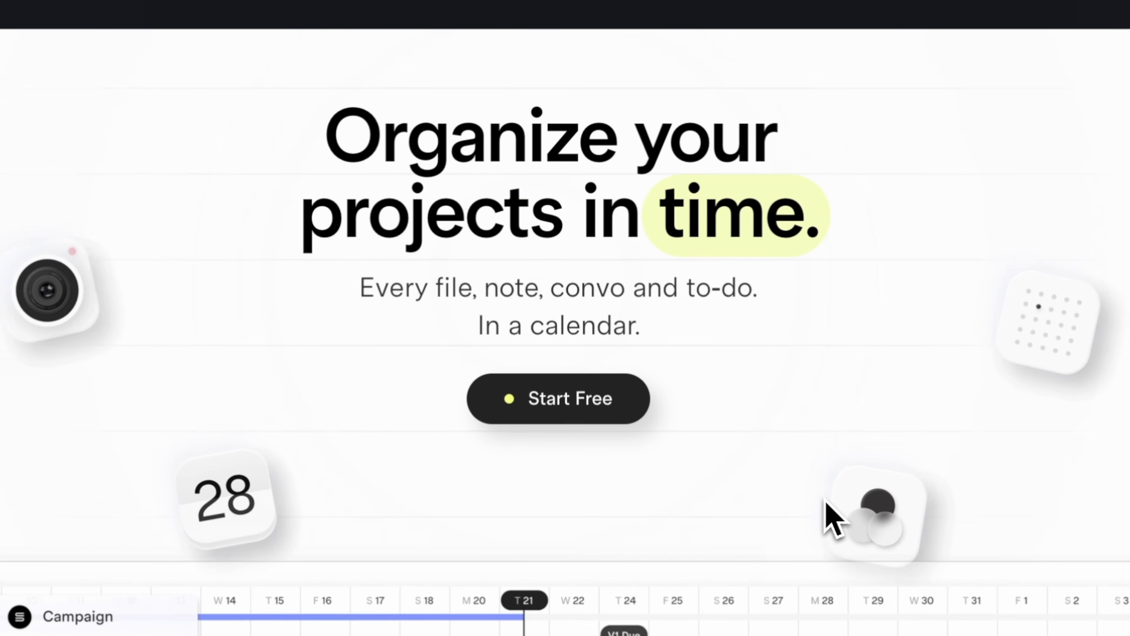
pyautogui.scroll(-5, 826, 512)
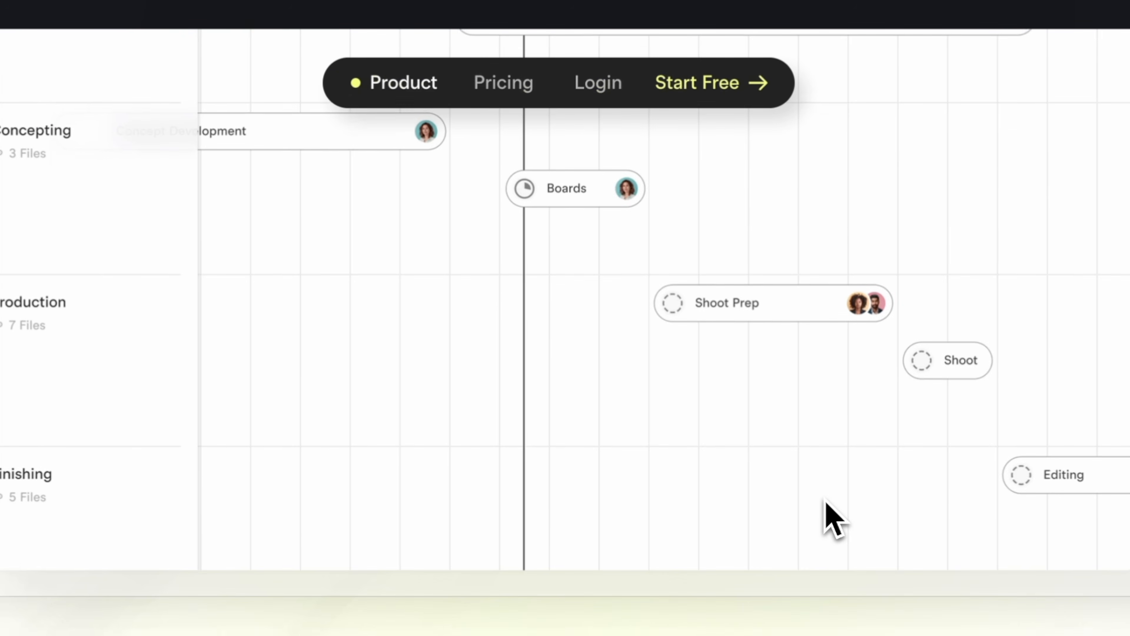
pyautogui.scroll(10, 827, 512)
pyautogui.scroll(-8, 827, 511)
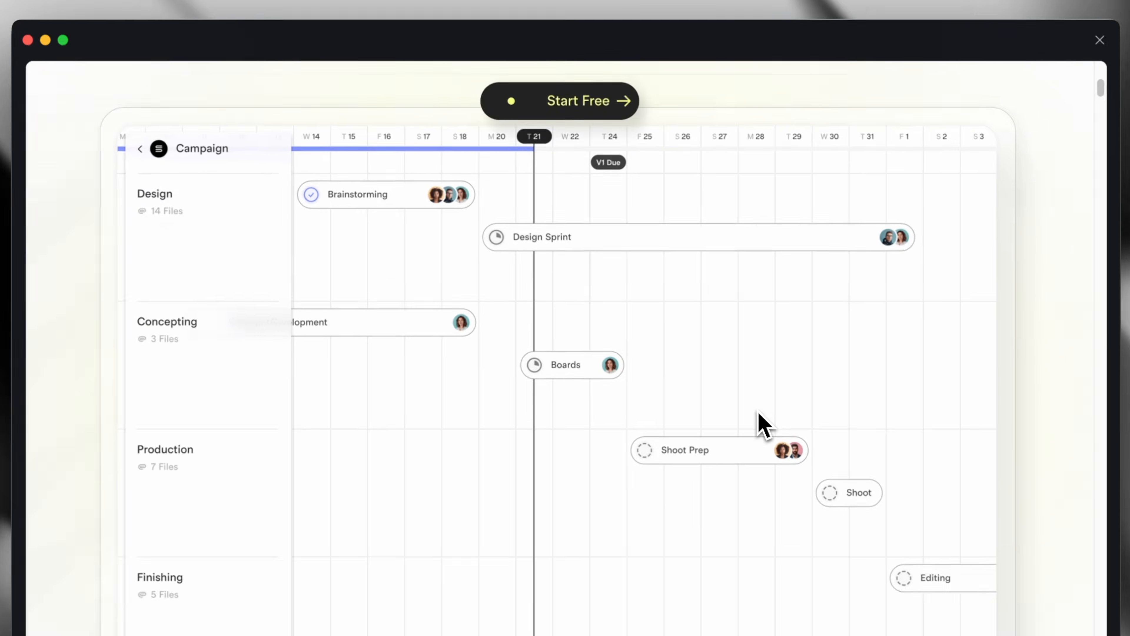
# Step: Examine the reference site's Start Free navigation pill while scrolling between its calendar mockup and company logos
pyautogui.scroll(-10, 761, 423)
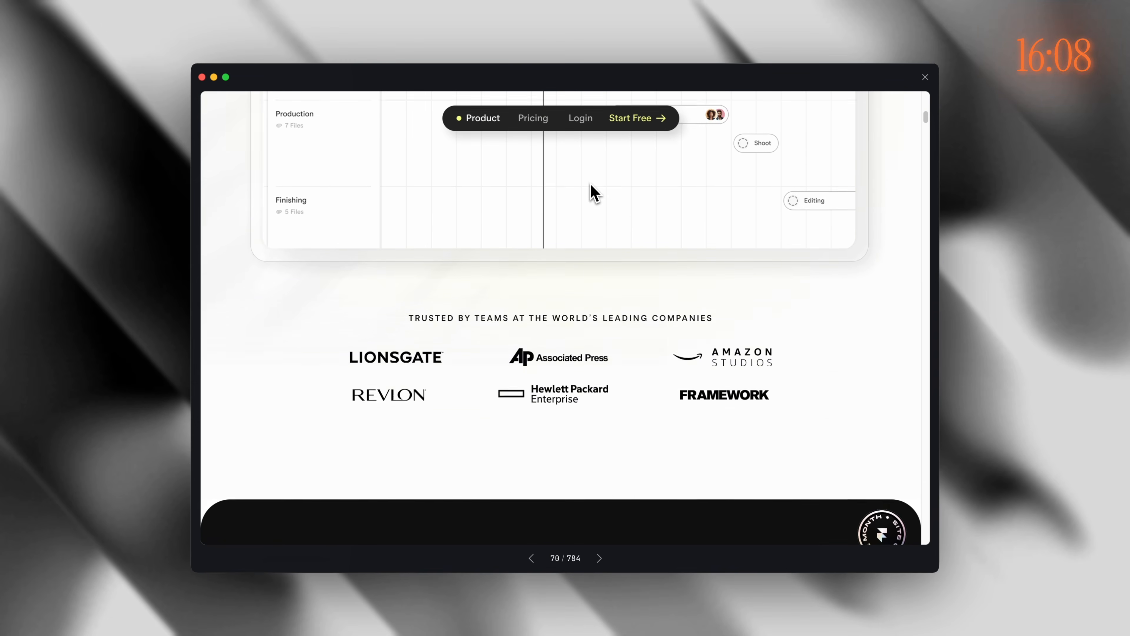
pyautogui.scroll(8, 590, 194)
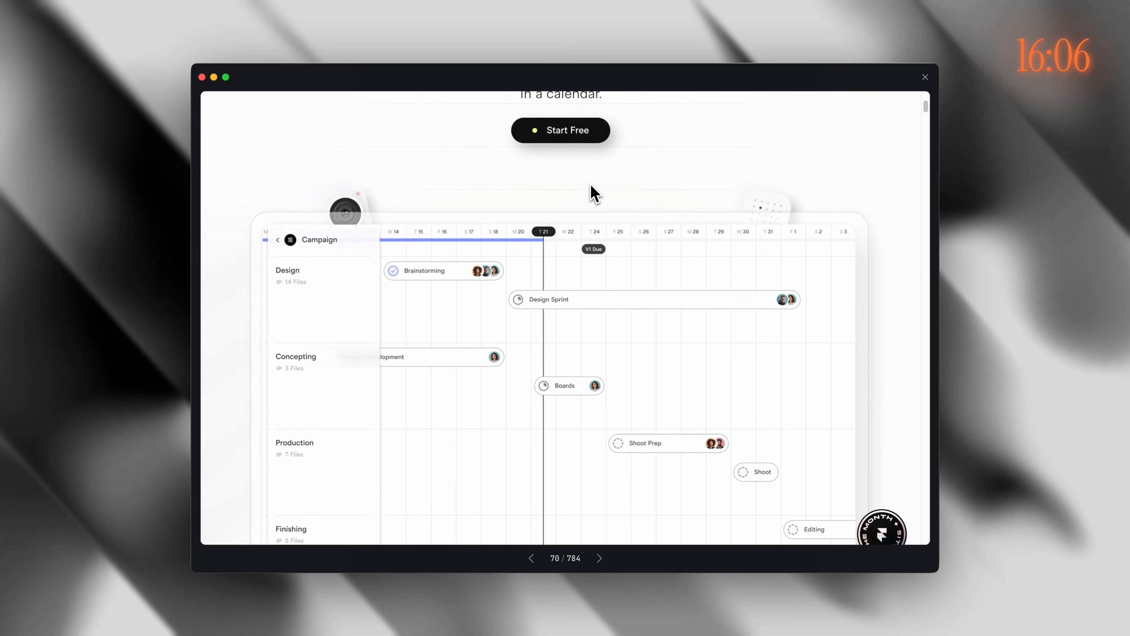
pyautogui.scroll(-5, 591, 186)
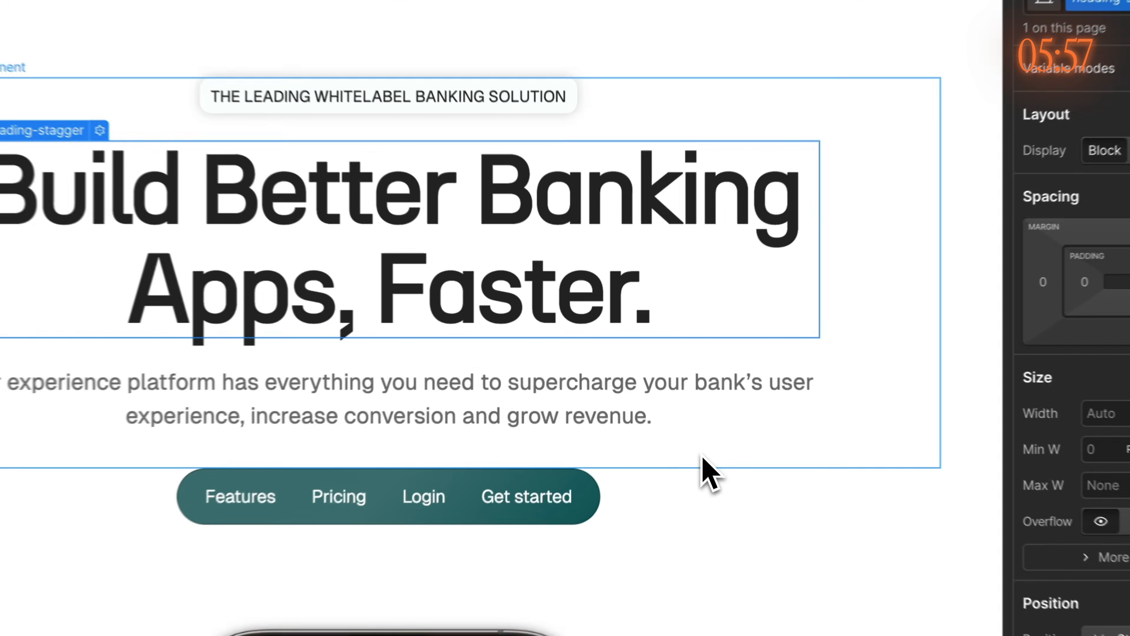
# Step: Preview the landing page and test how the hero's Get started pill behaves while scrolling past the phone mockup in both directions
pyautogui.click(702, 455)
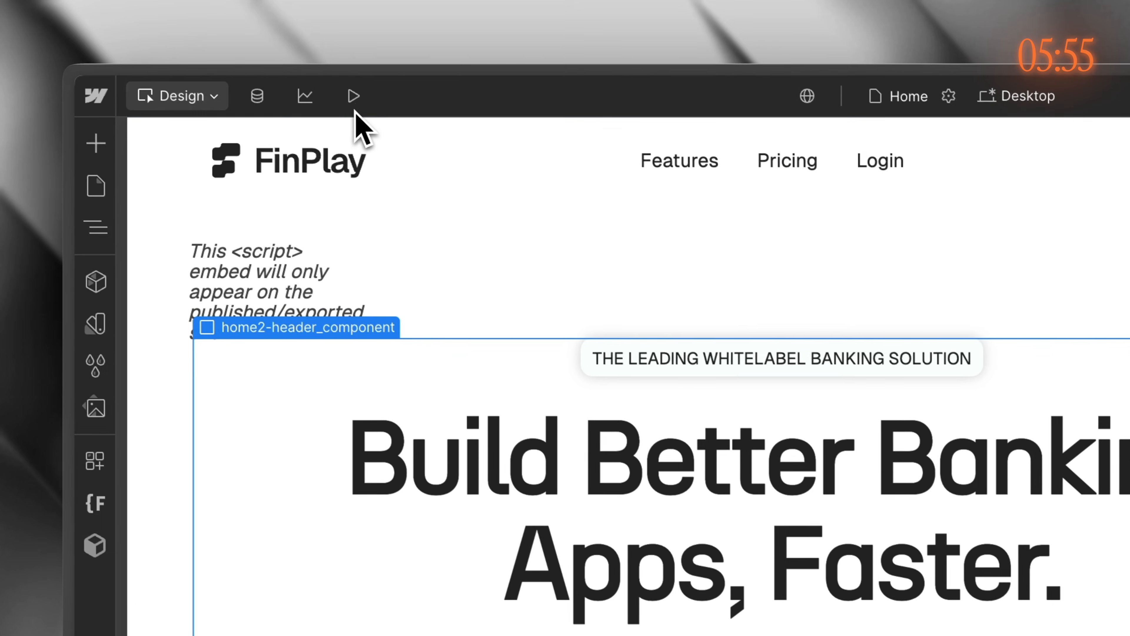
pyautogui.click(354, 96)
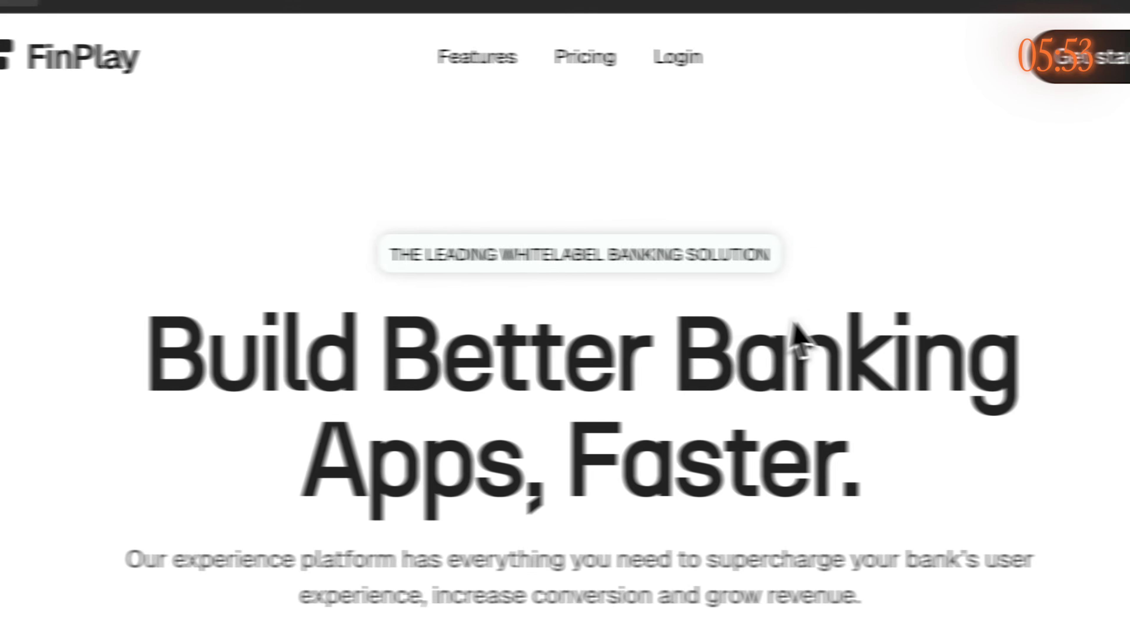
pyautogui.scroll(-5, 796, 338)
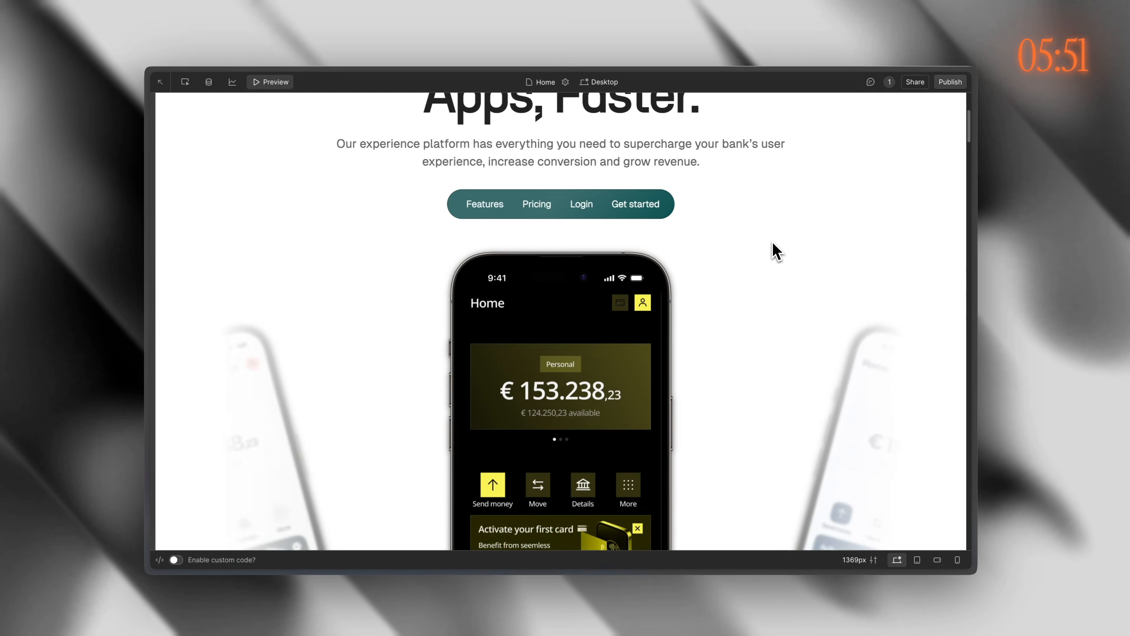
pyautogui.scroll(-1, 774, 241)
pyautogui.scroll(-2, 775, 240)
pyautogui.scroll(2, 774, 241)
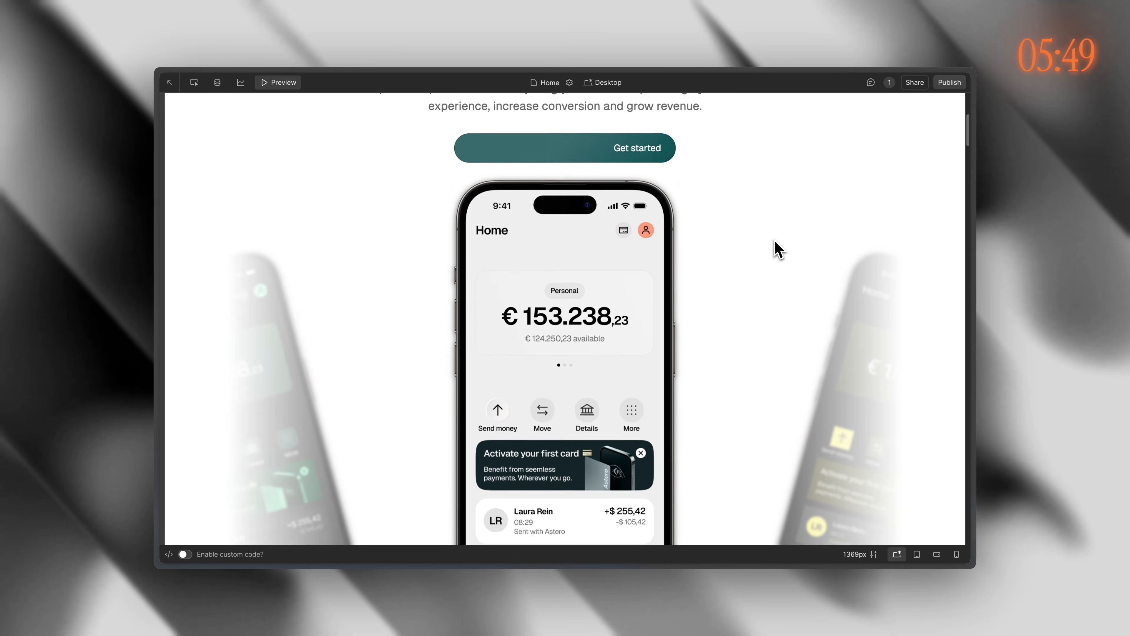
pyautogui.scroll(3, 778, 249)
pyautogui.scroll(-5, 778, 249)
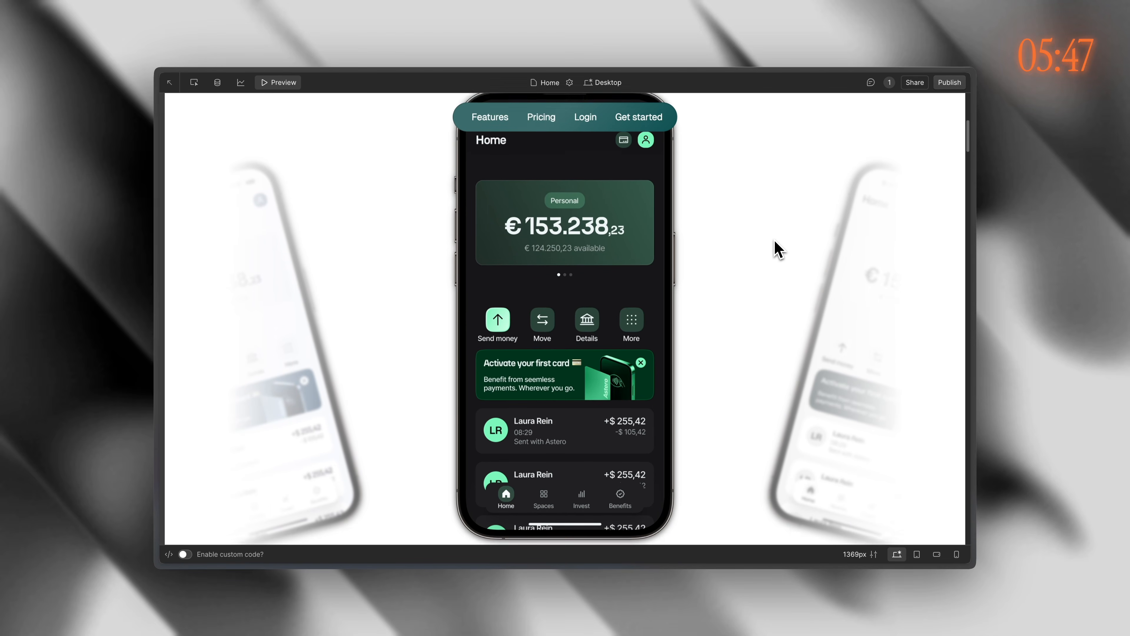
pyautogui.scroll(4, 778, 250)
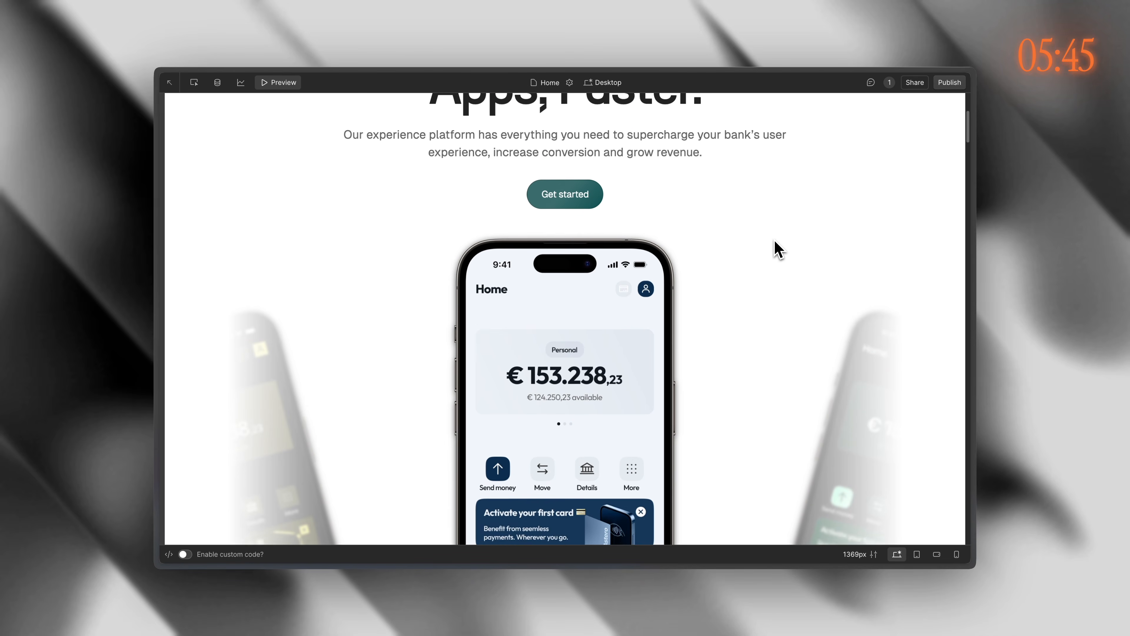
pyautogui.scroll(-6, 777, 250)
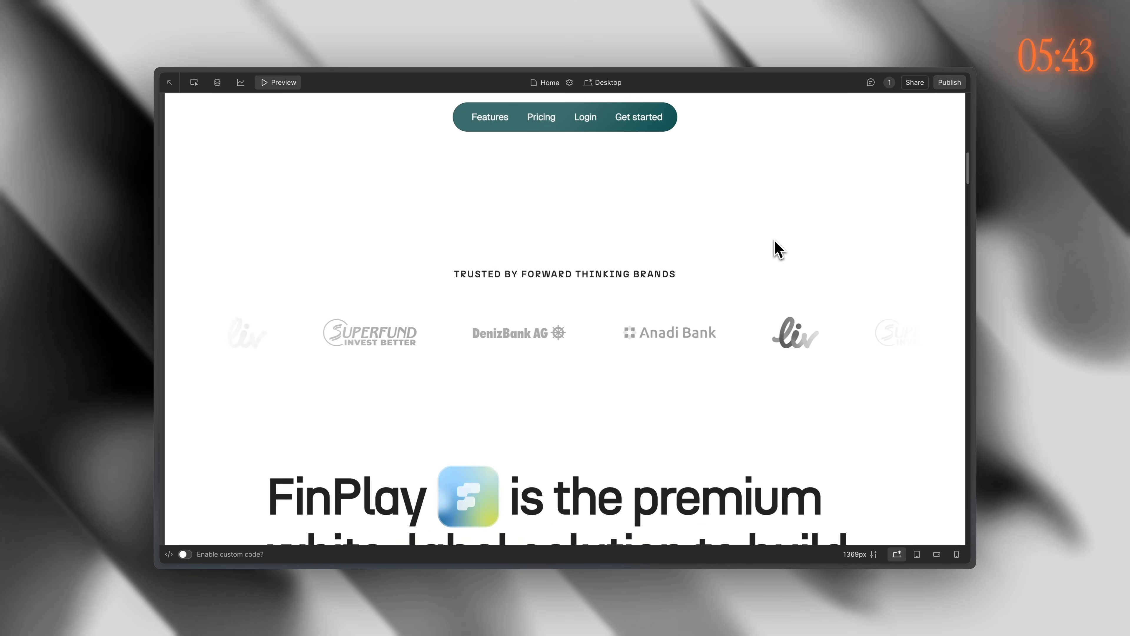
# Step: Review the previewed intro statement, the animated benefit cards and the section down to the fanned phone screens
pyautogui.scroll(-2, 778, 249)
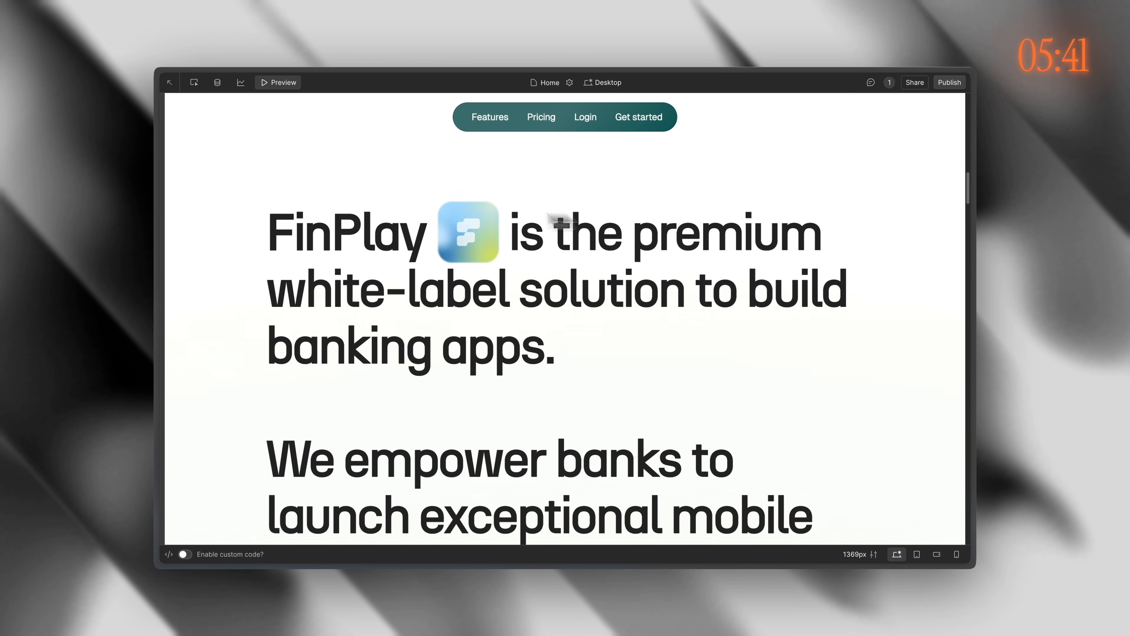
pyautogui.scroll(-10, 644, 264)
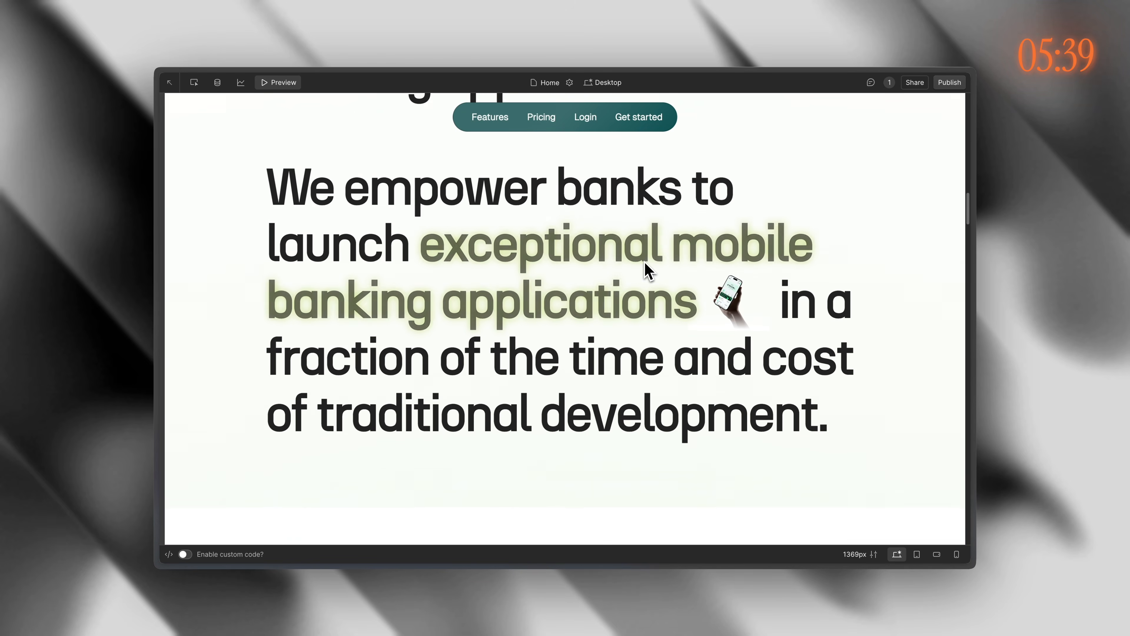
pyautogui.scroll(-15, 644, 263)
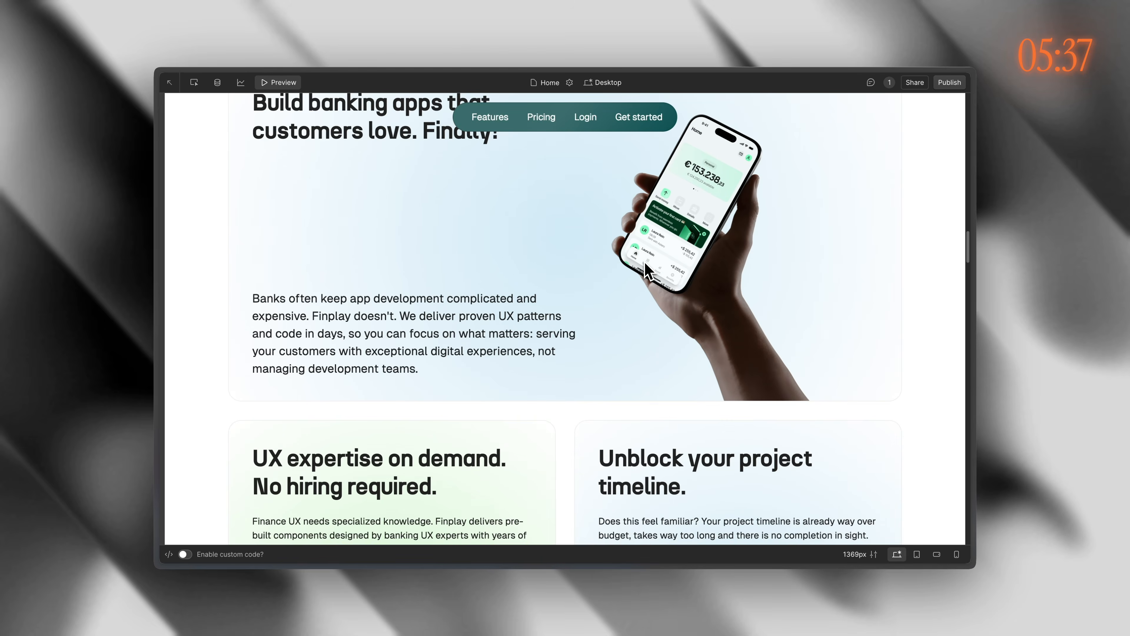
pyautogui.scroll(-2, 645, 269)
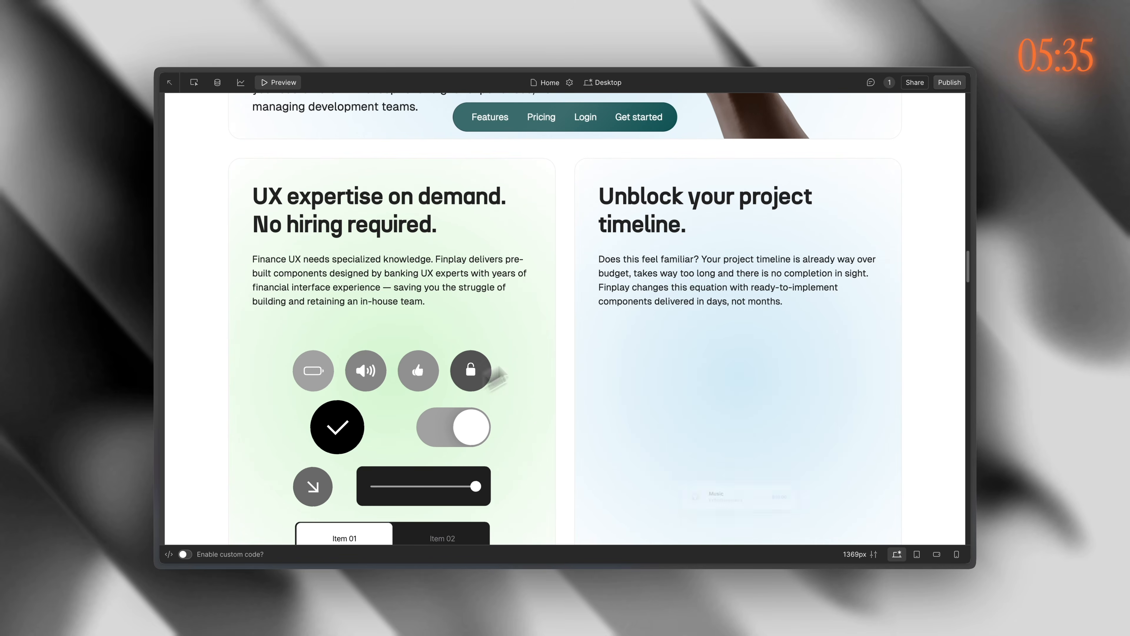
pyautogui.scroll(-2, 582, 362)
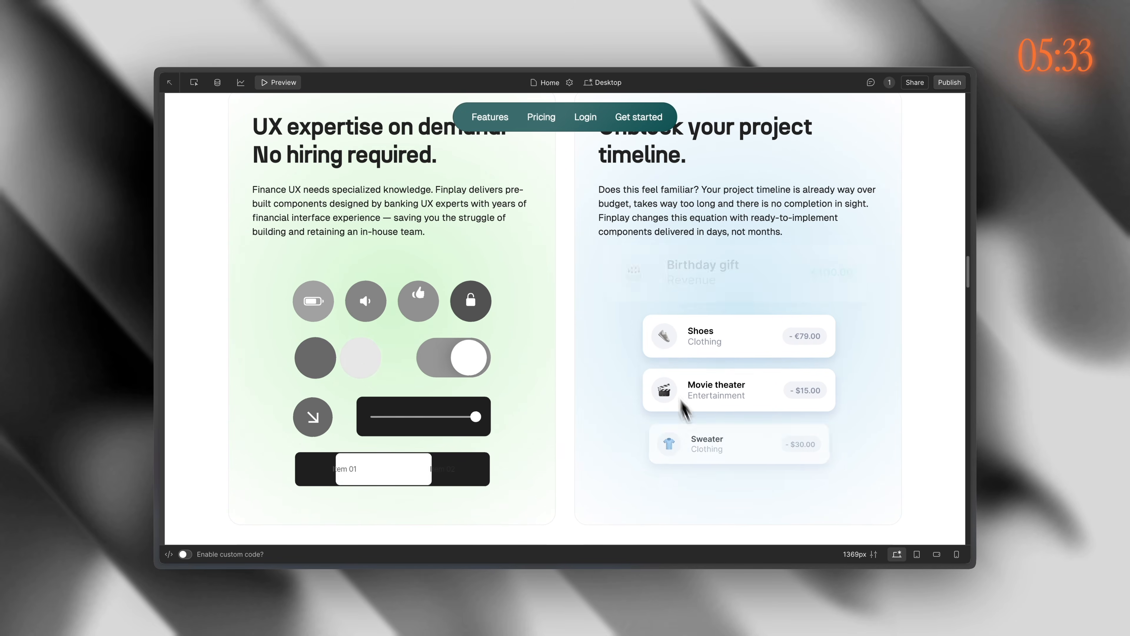
pyautogui.scroll(-10, 645, 352)
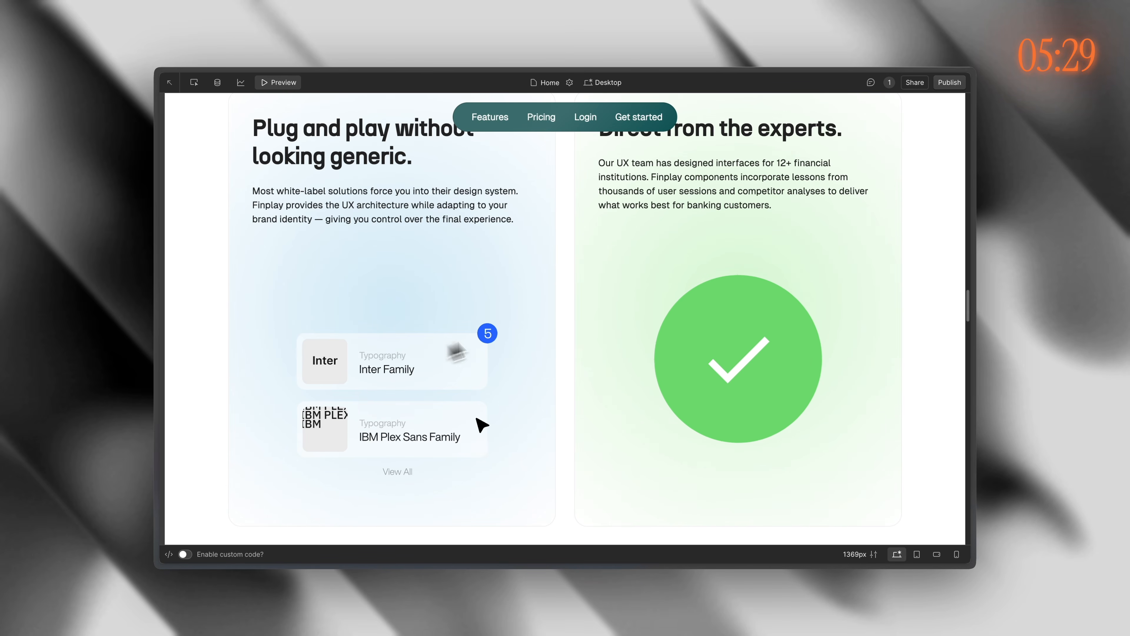
pyautogui.scroll(-2, 525, 402)
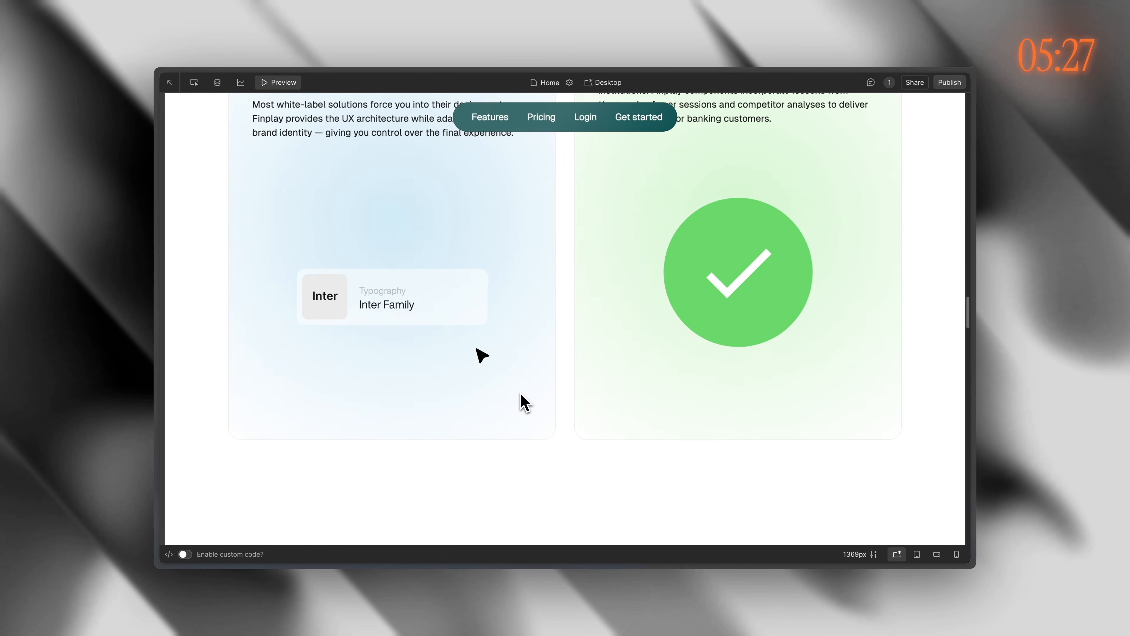
pyautogui.scroll(-4, 525, 401)
pyautogui.scroll(-6, 521, 394)
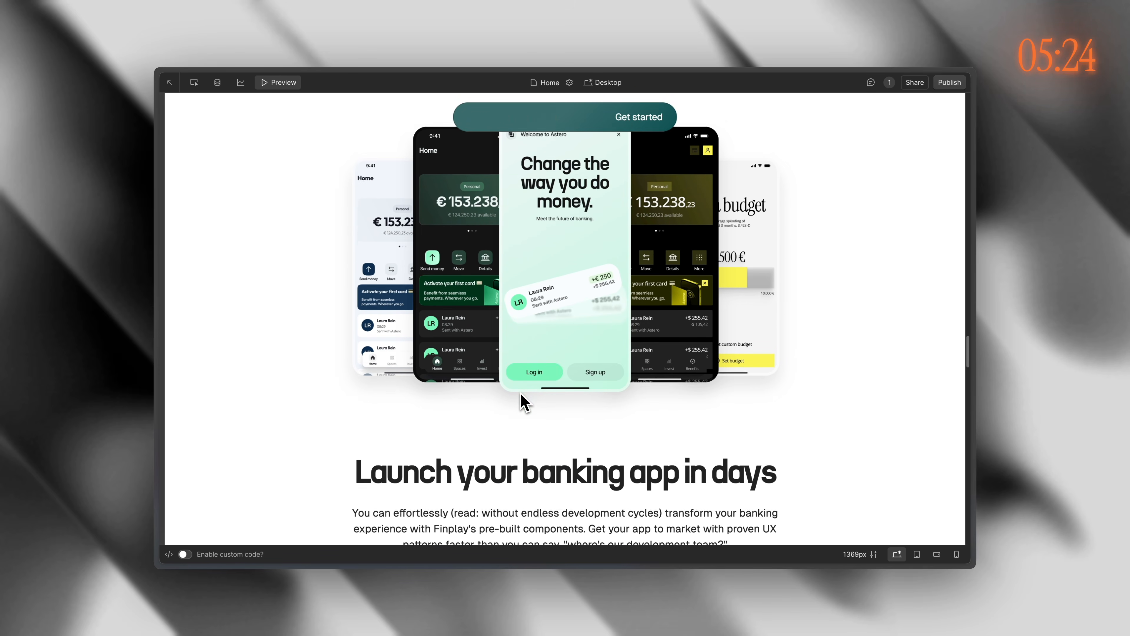
# Step: Test the fanned phone screens' scroll animation above the Launch your banking app in days section
pyautogui.scroll(6, 525, 401)
pyautogui.scroll(-6, 525, 401)
pyautogui.scroll(-5, 525, 402)
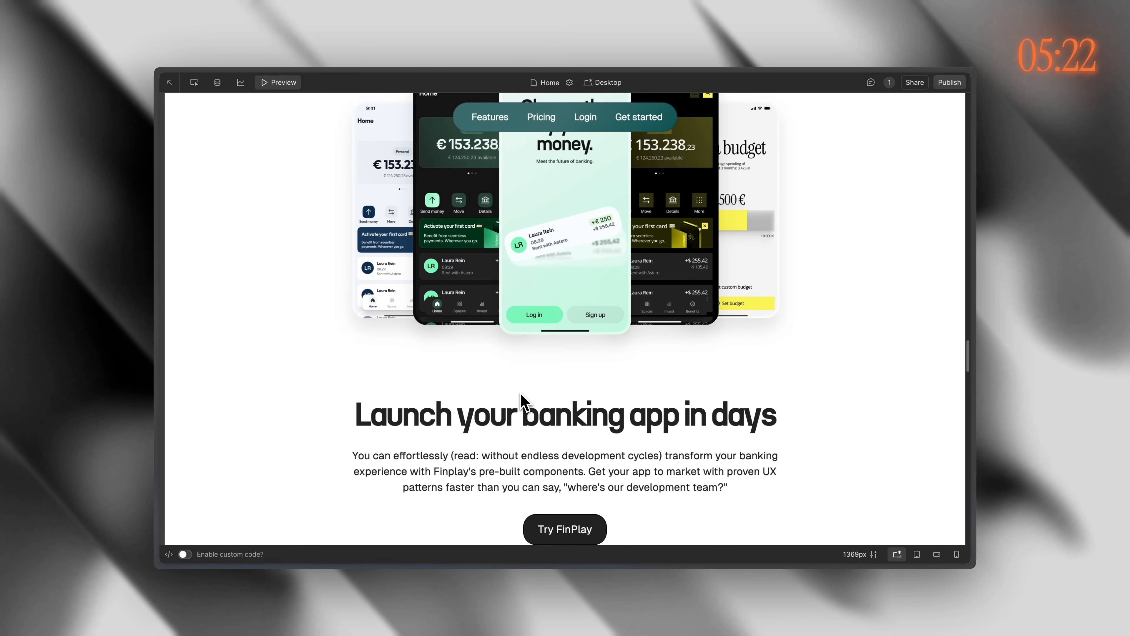
pyautogui.scroll(10, 525, 401)
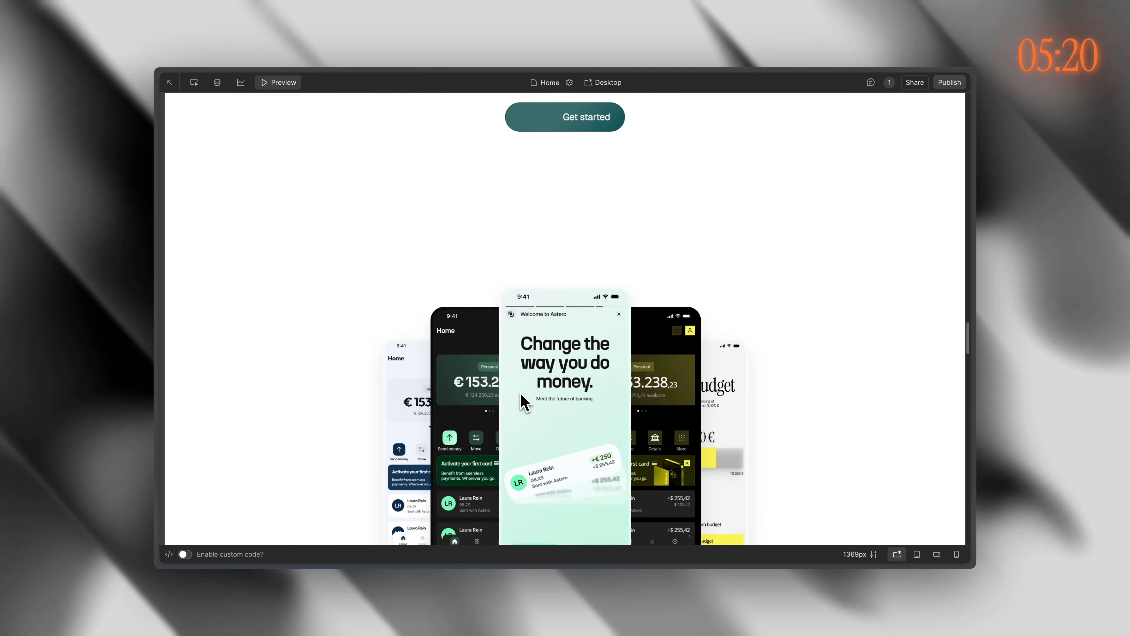
pyautogui.scroll(-8, 525, 402)
pyautogui.scroll(-3, 525, 402)
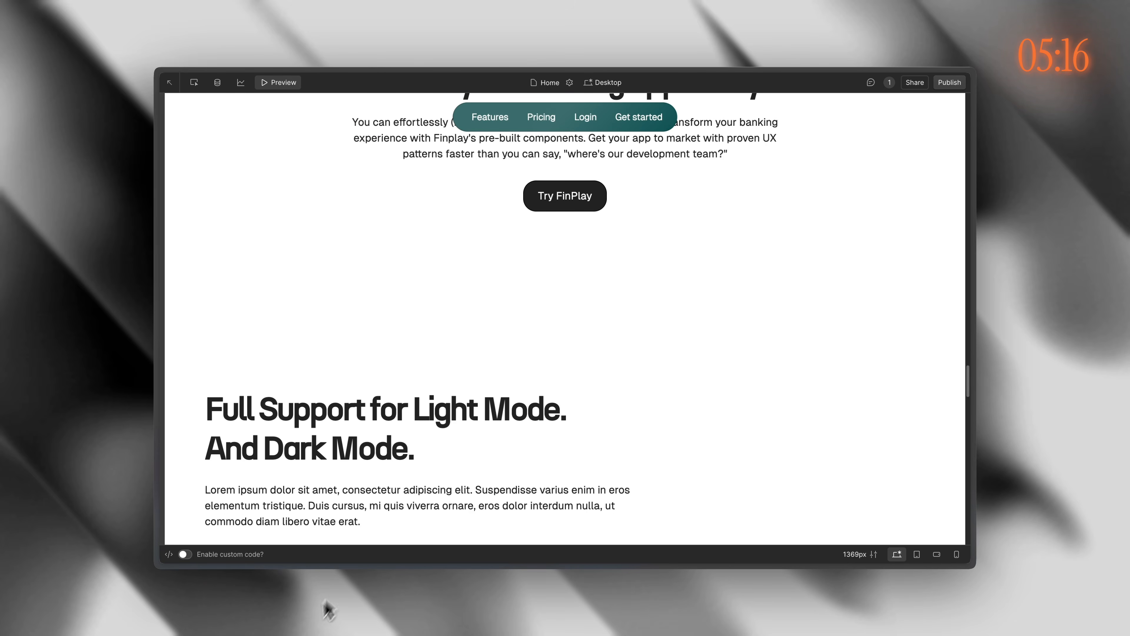
pyautogui.scroll(5, 537, 497)
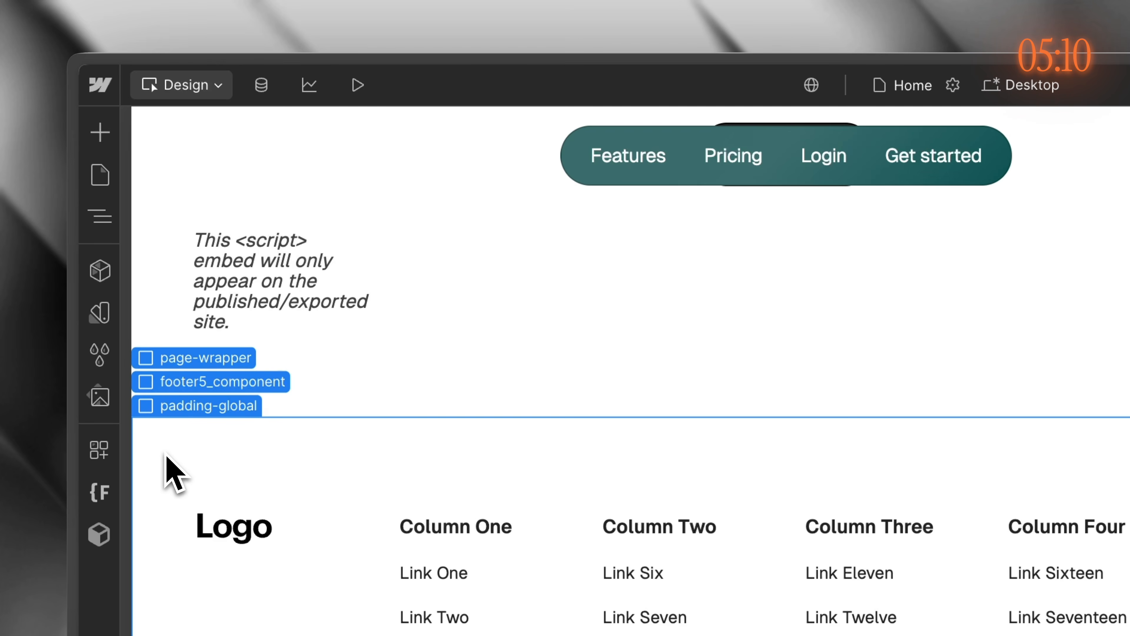
# Step: Paste the copied footer with the large Company name after main-wrapper, and try adjusting the spacing of its padding-global block
pyautogui.click(100, 217)
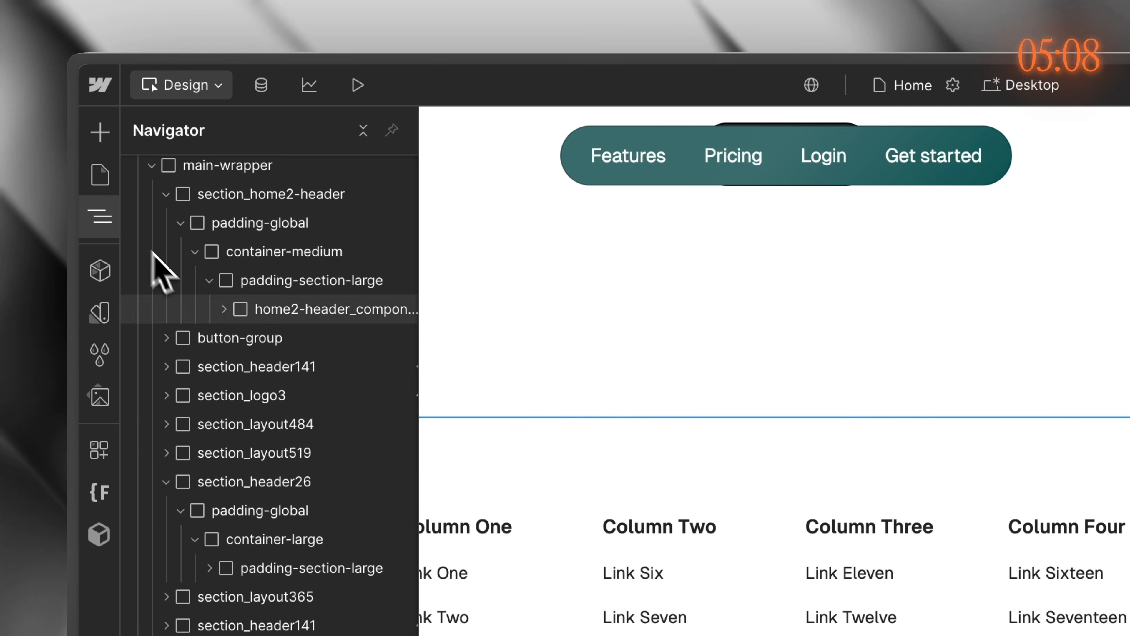
pyautogui.scroll(5, 225, 454)
pyautogui.scroll(-2, 153, 249)
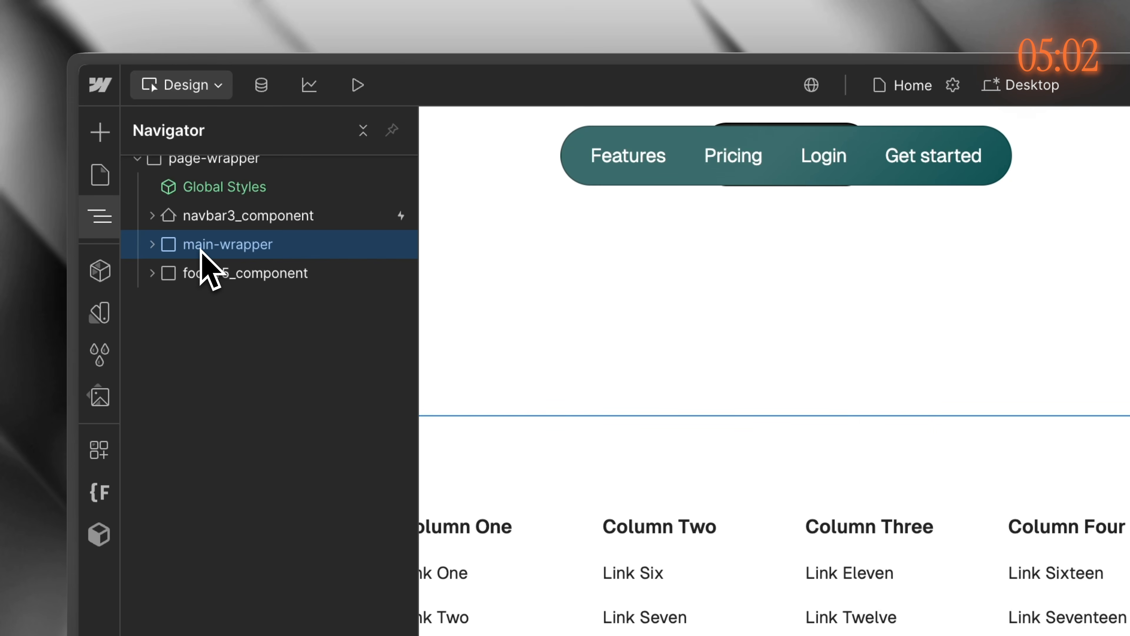
pyautogui.press('super+v')
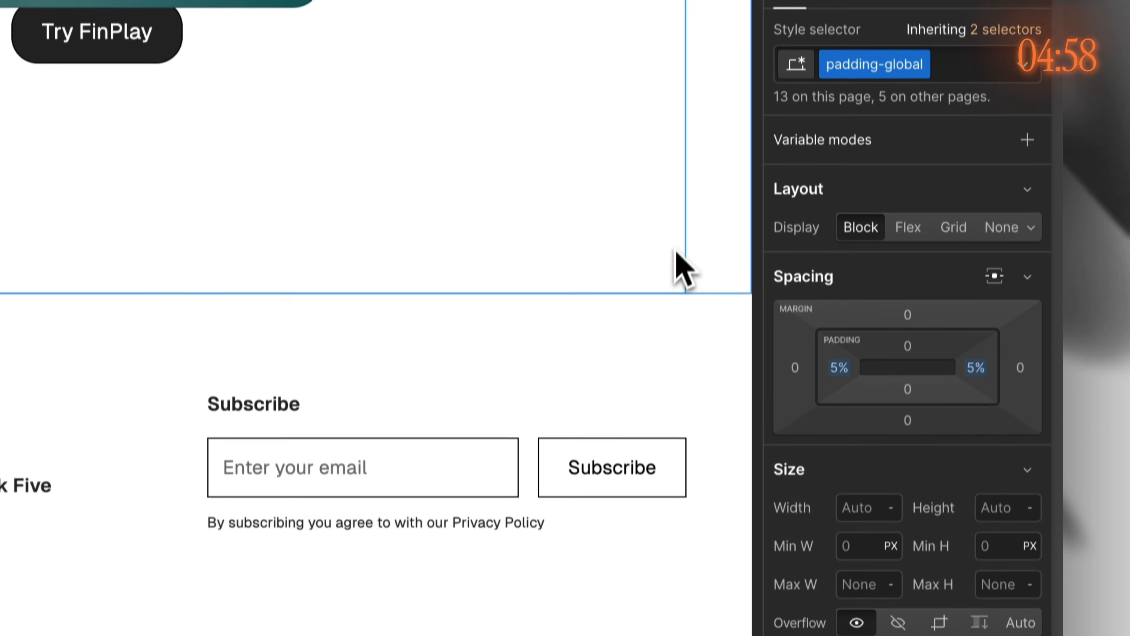
pyautogui.moveTo(906, 291); pyautogui.dragTo(921, 318)
pyautogui.press('super+z')
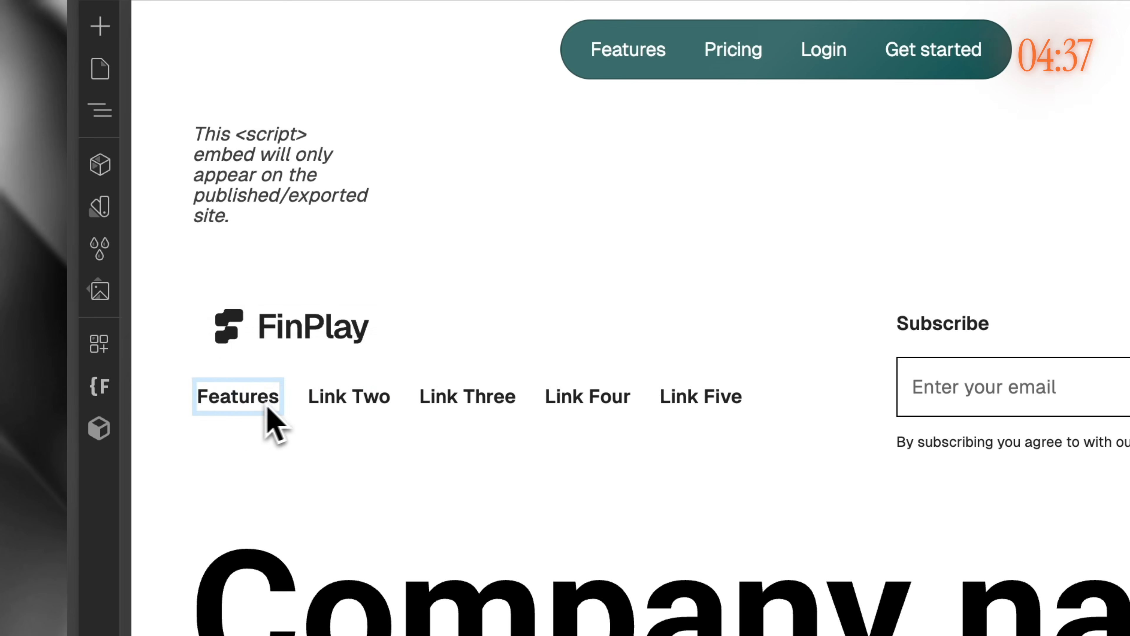
# Step: Rename the footer's second and third links Pricing and Login
pyautogui.doubleClick(358, 401)
pyautogui.write('Pricing')
pyautogui.doubleClick(470, 394)
pyautogui.write('Login')
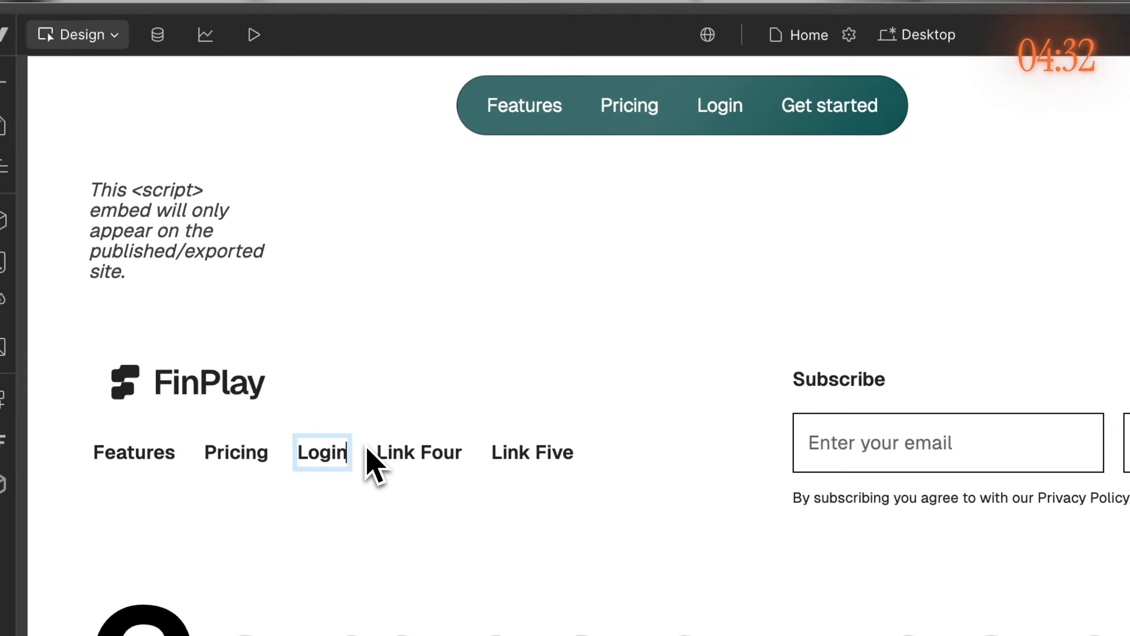
# Step: Delete the footer's link row and paste a copy of the FinPlay logo into the image wrapper with the large Company name
pyautogui.click(269, 407)
pyautogui.press('BackSpace')
pyautogui.click(334, 219)
pyautogui.press('super+c')
pyautogui.click(469, 436)
pyautogui.press('super+v')
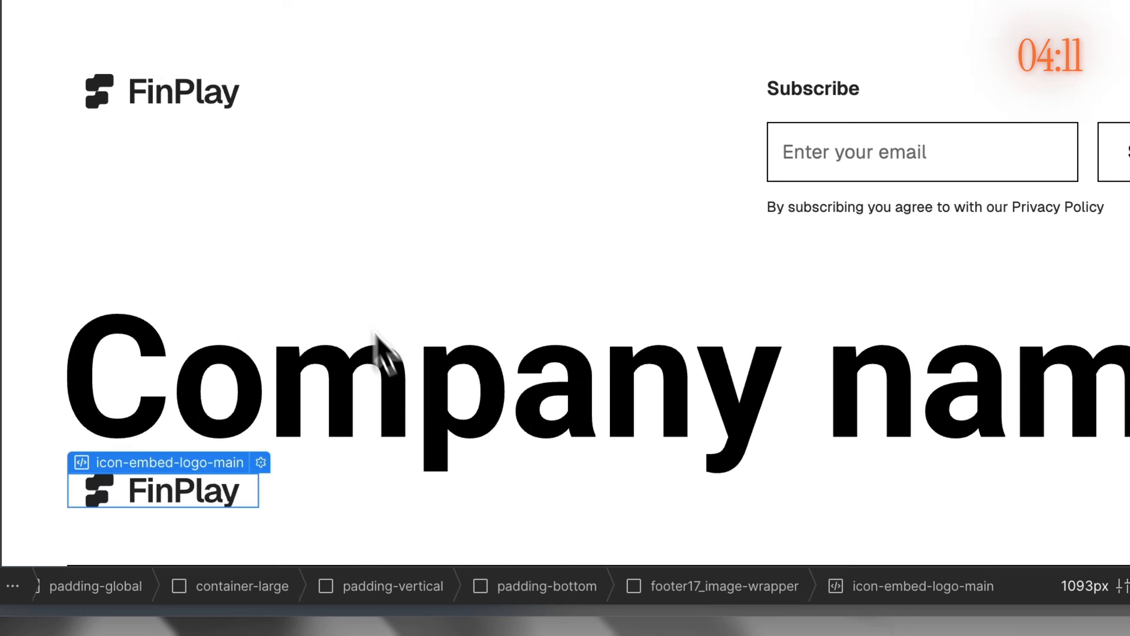
# Step: Remove the large Company name graphic from the footer and enter FinPlay as the company in the copyright line
pyautogui.click(469, 436)
pyautogui.press('BackSpace')
pyautogui.doubleClick(737, 414)
pyautogui.write('Fin')
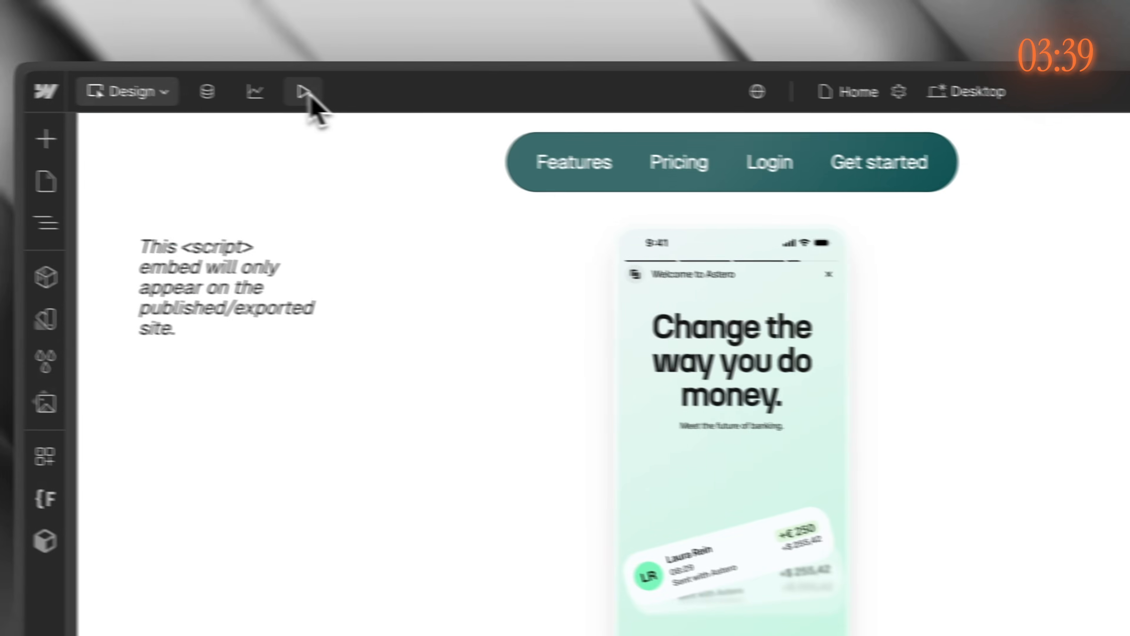
# Step: Preview the page down to the new footer's enlarged FinPlay logo, and review the hero and the trusted brands row
pyautogui.click(305, 92)
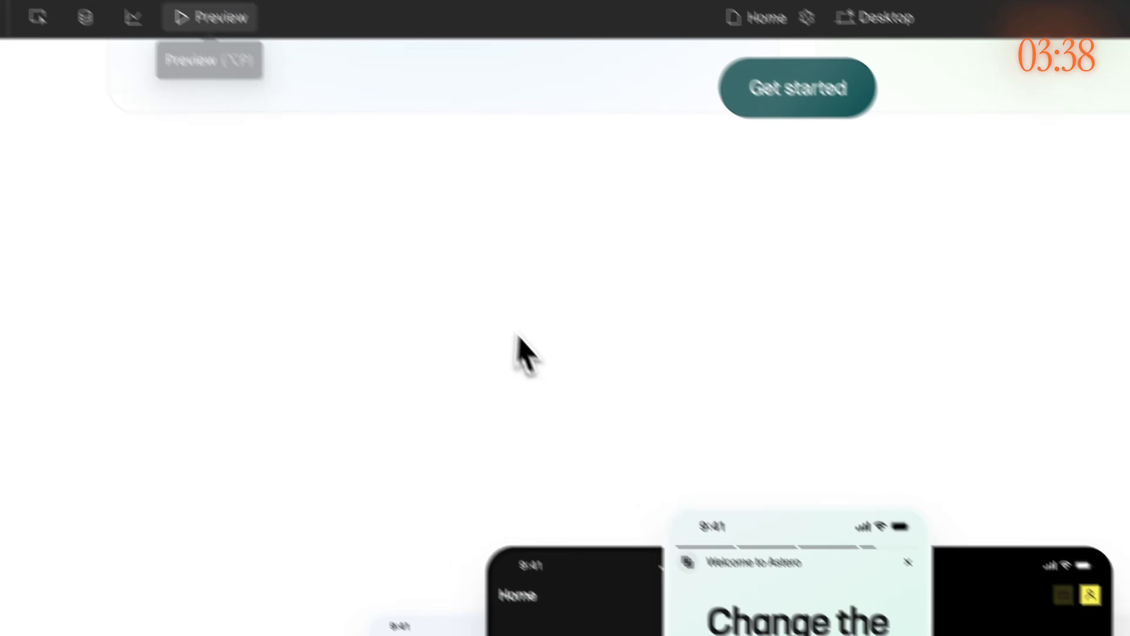
pyautogui.scroll(-10, 578, 401)
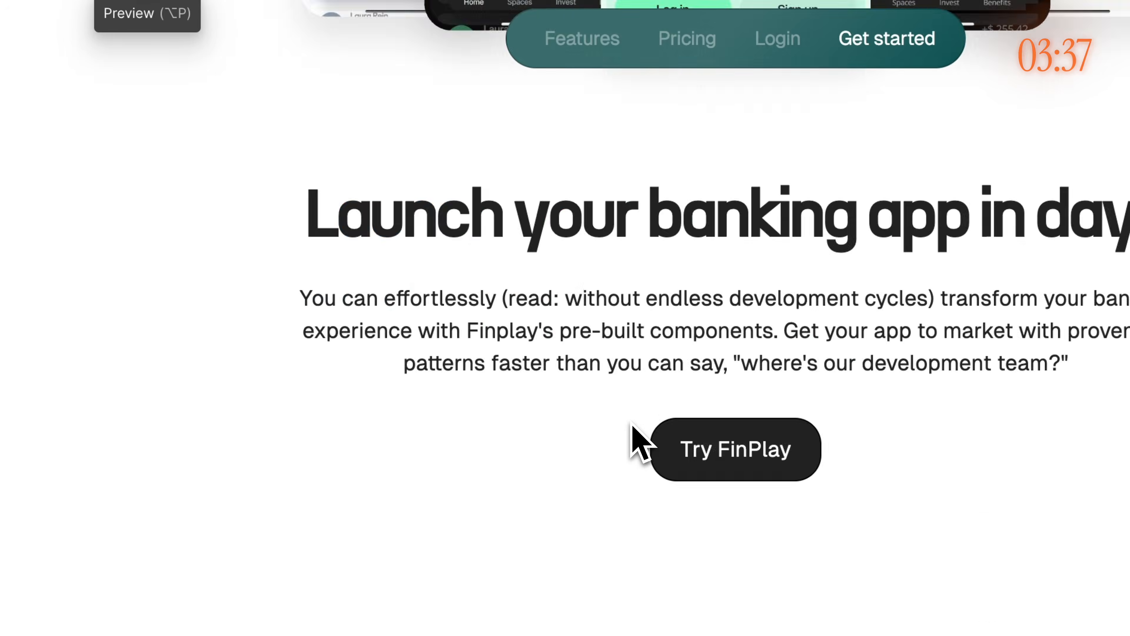
pyautogui.scroll(-5, 636, 442)
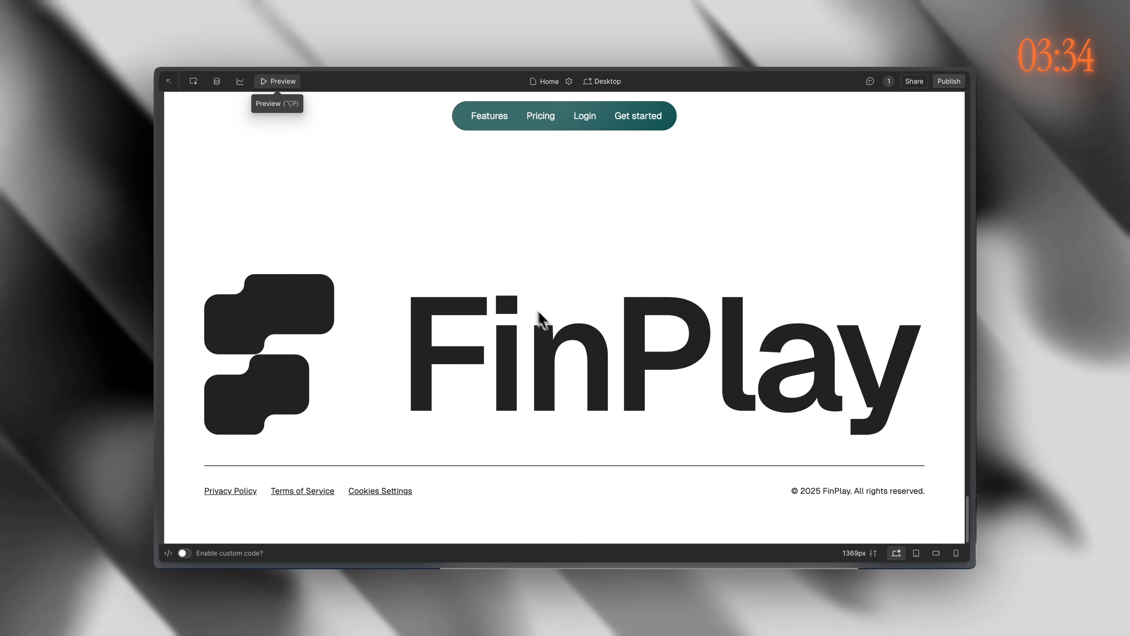
pyautogui.scroll(10, 625, 341)
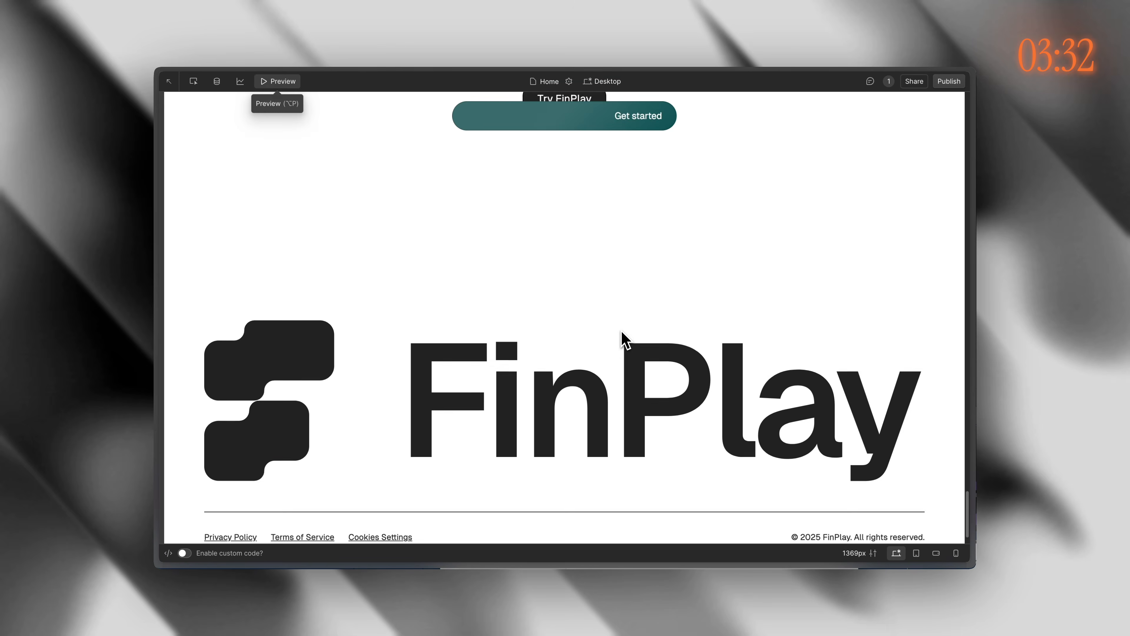
pyautogui.scroll(20, 858, 245)
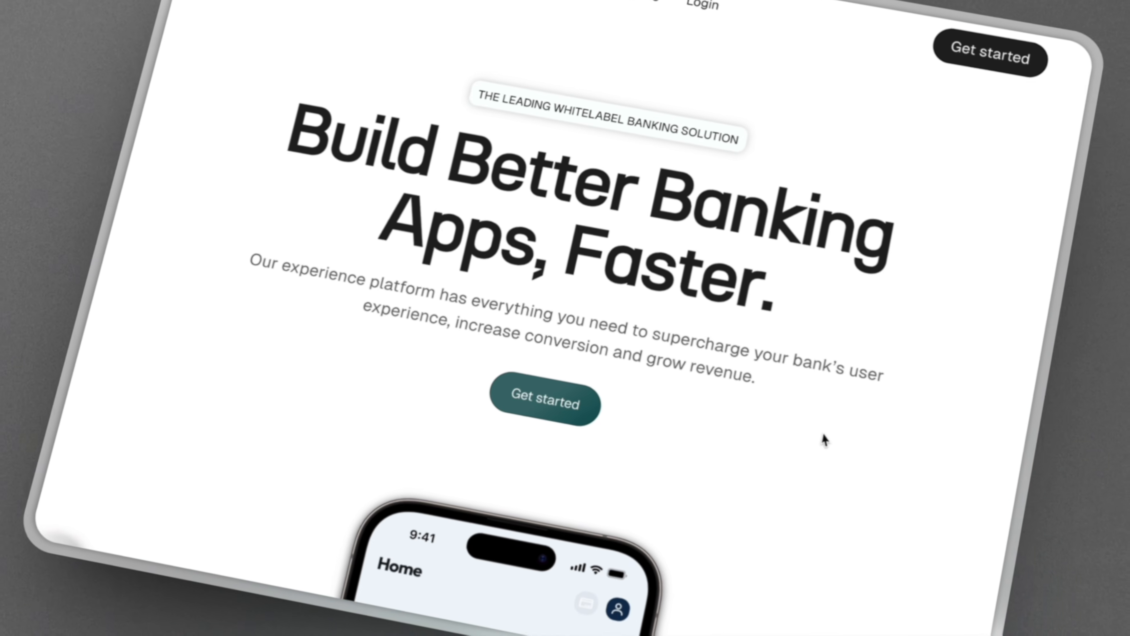
pyautogui.scroll(-3, 800, 411)
pyautogui.scroll(-5, 809, 434)
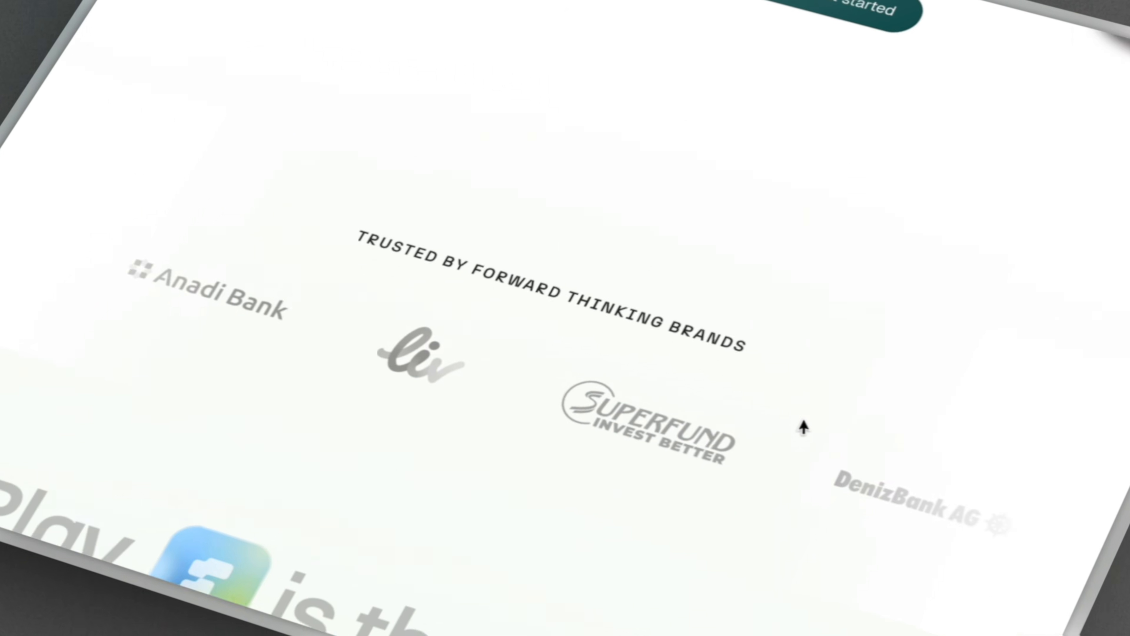
# Step: Review the finished page from the scroll-revealed intro text through the feature cards and call-to-action section to the FinPlay footer
pyautogui.scroll(-6, 801, 424)
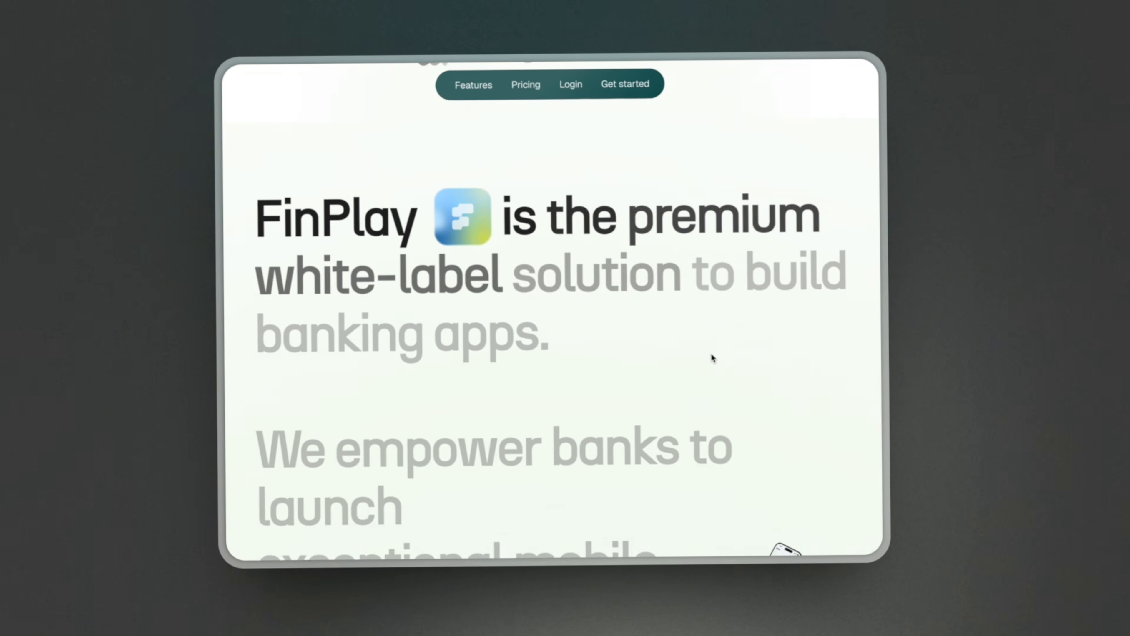
pyautogui.scroll(-5, 711, 351)
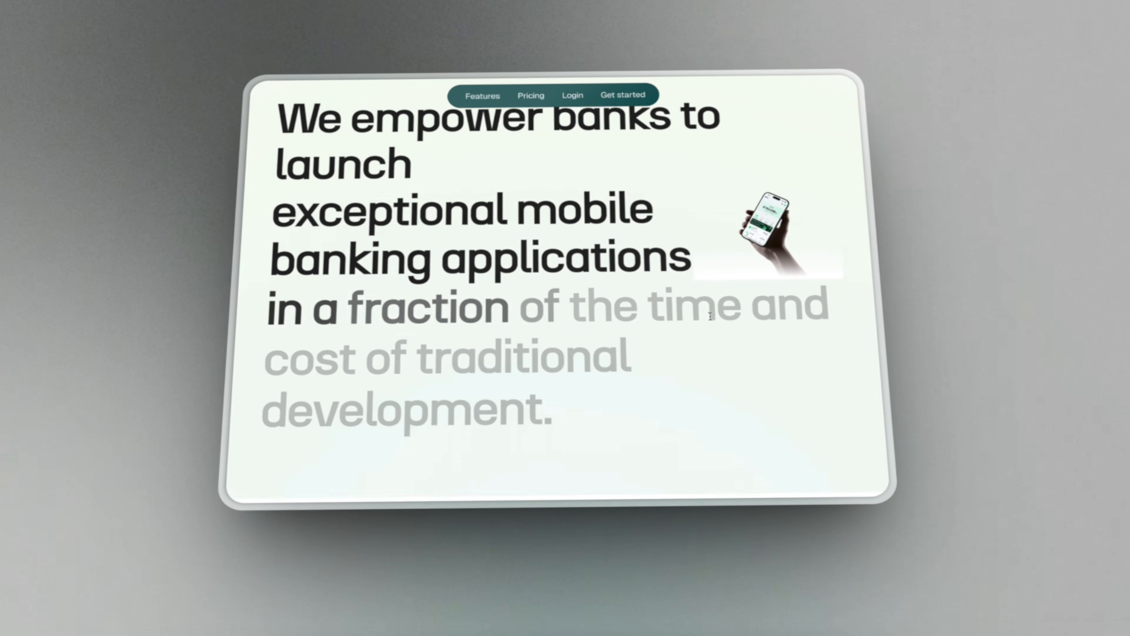
pyautogui.scroll(-10, 711, 312)
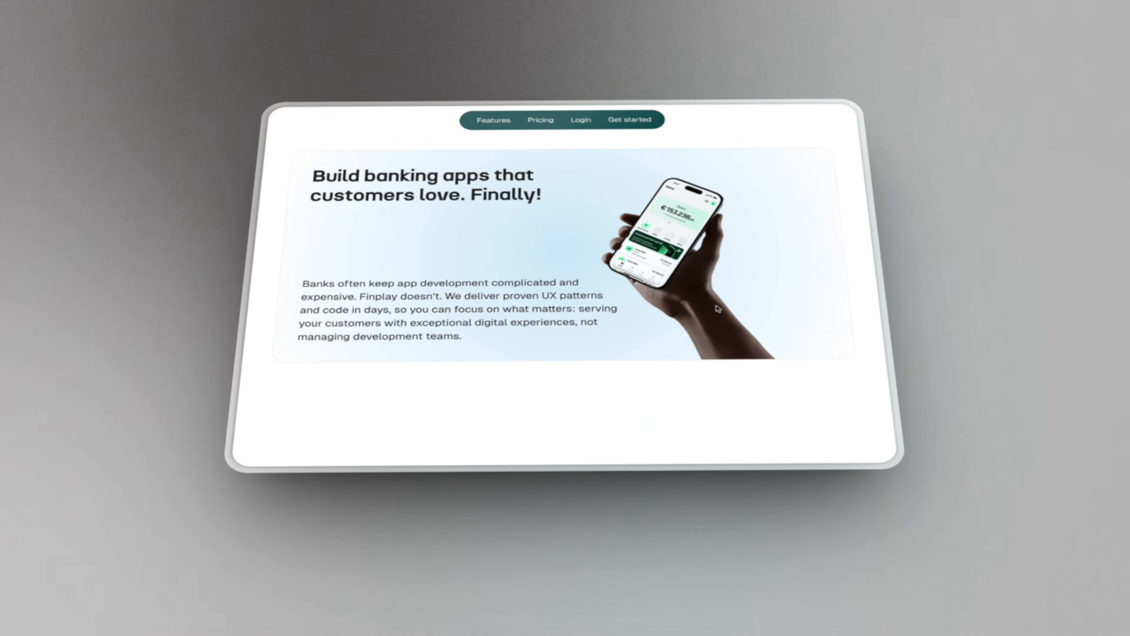
pyautogui.scroll(-8, 715, 307)
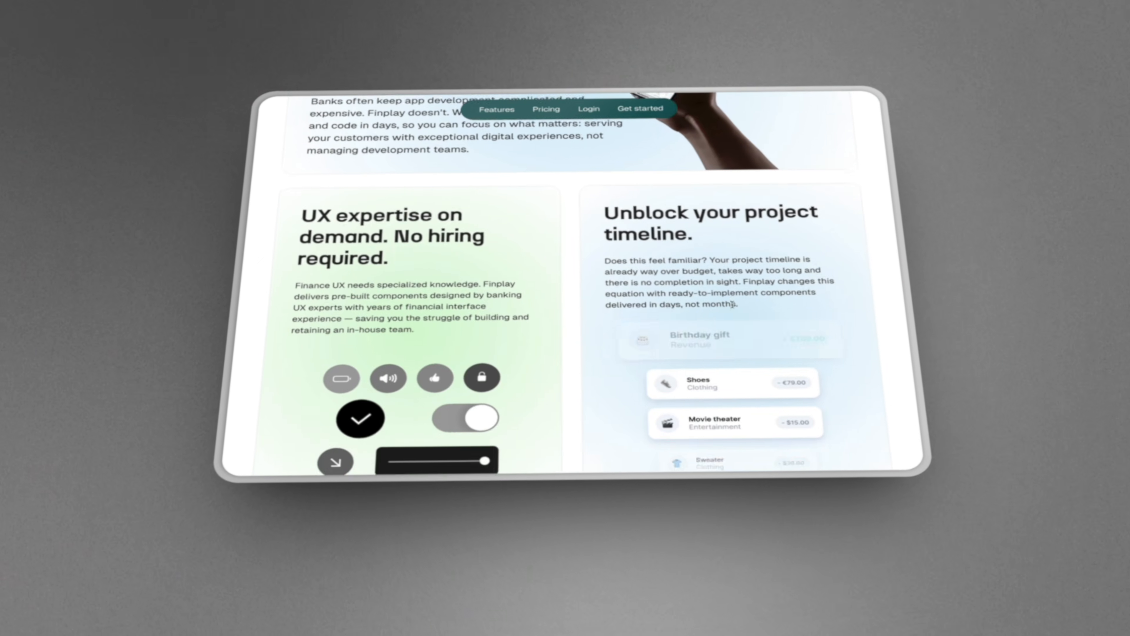
pyautogui.scroll(-10, 792, 301)
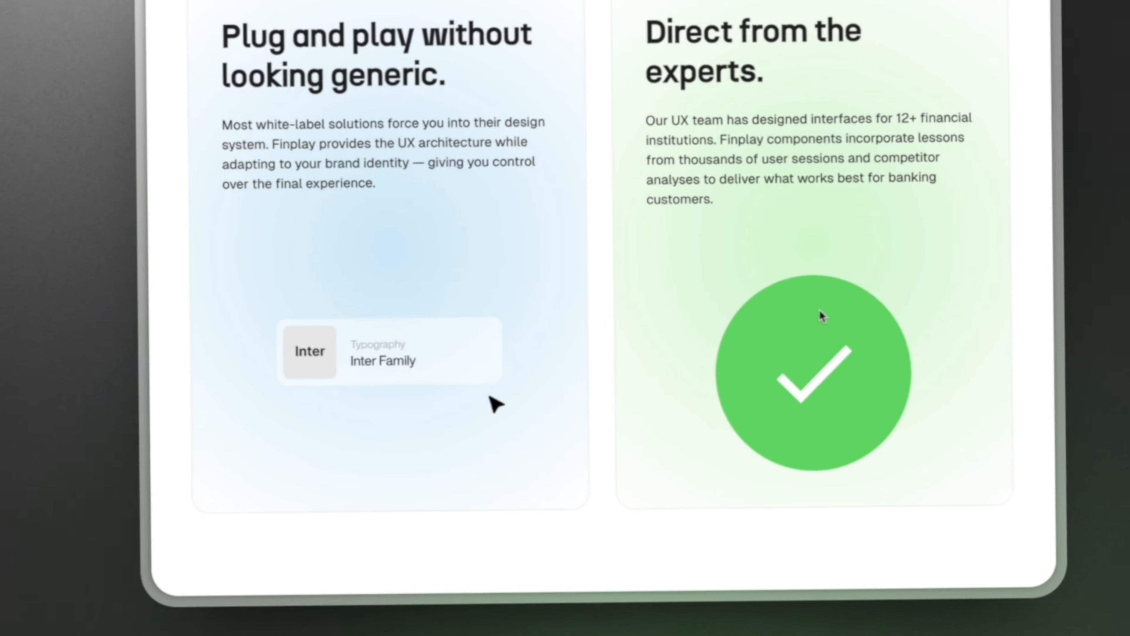
pyautogui.scroll(-10, 819, 309)
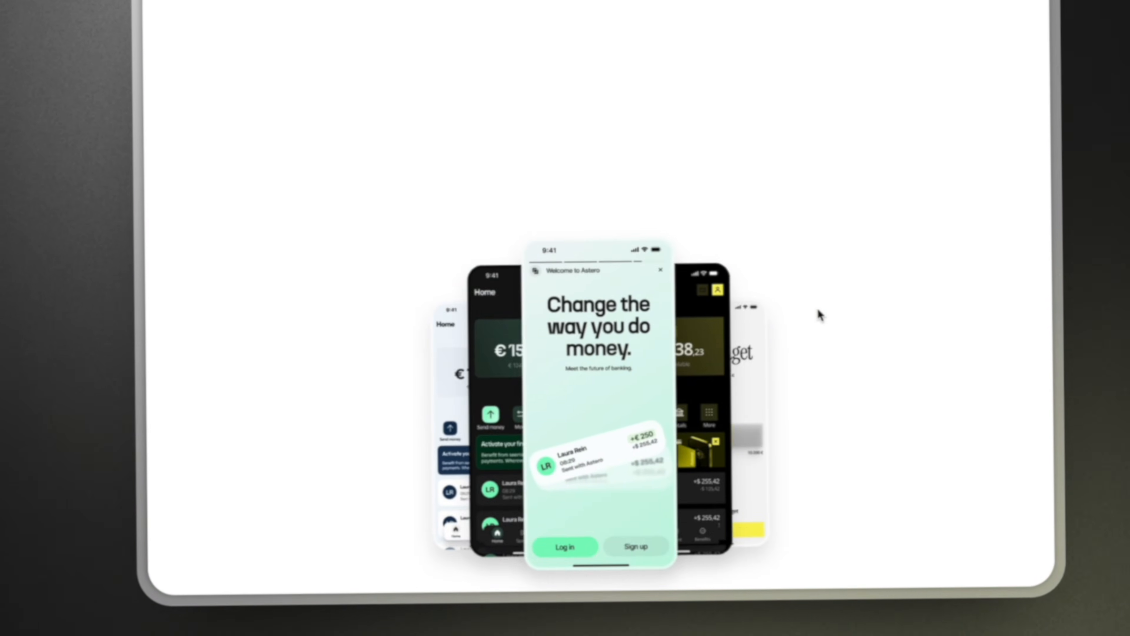
pyautogui.scroll(-8, 812, 308)
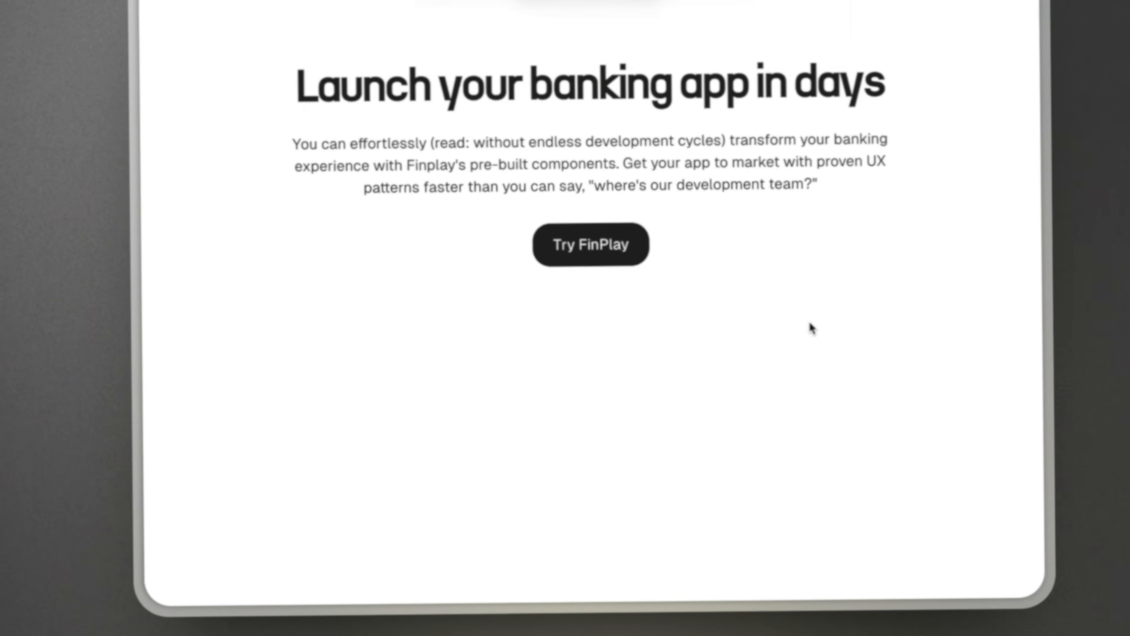
pyautogui.scroll(-6, 808, 337)
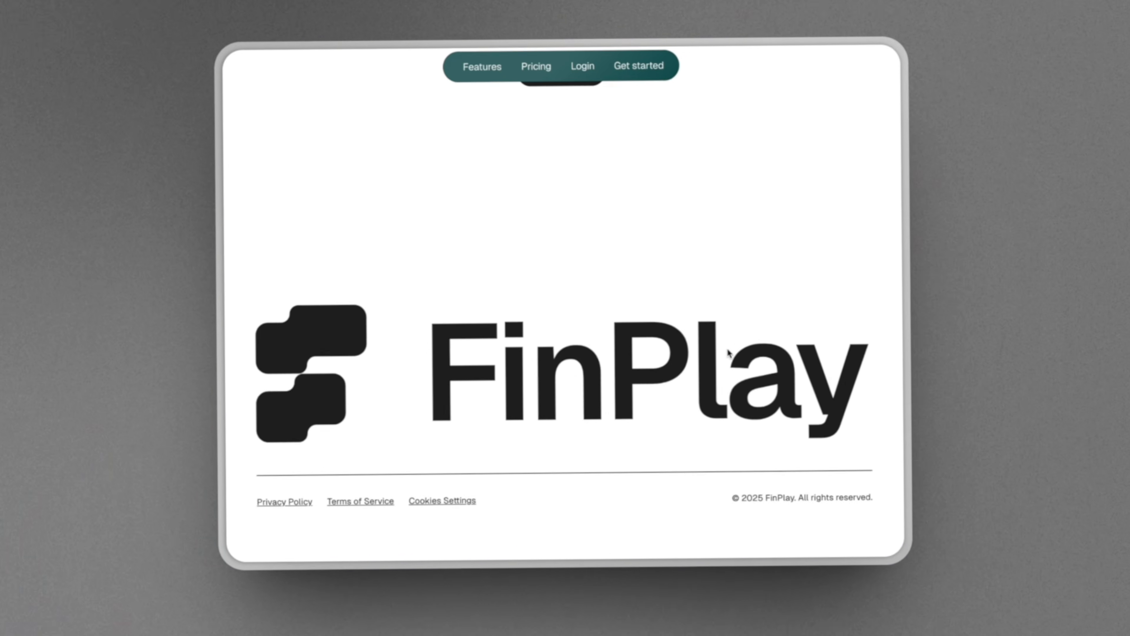